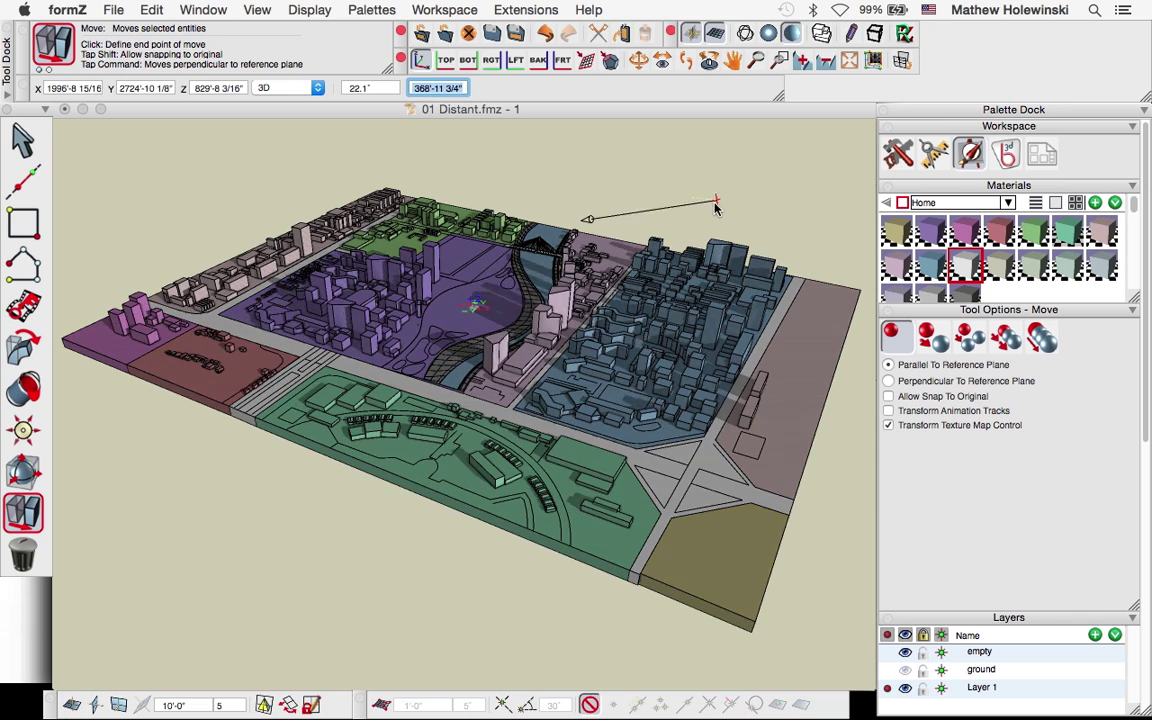
Step: Reposition the sun light behind the city model by moving its source end and its center of interest
left_click(683, 195)
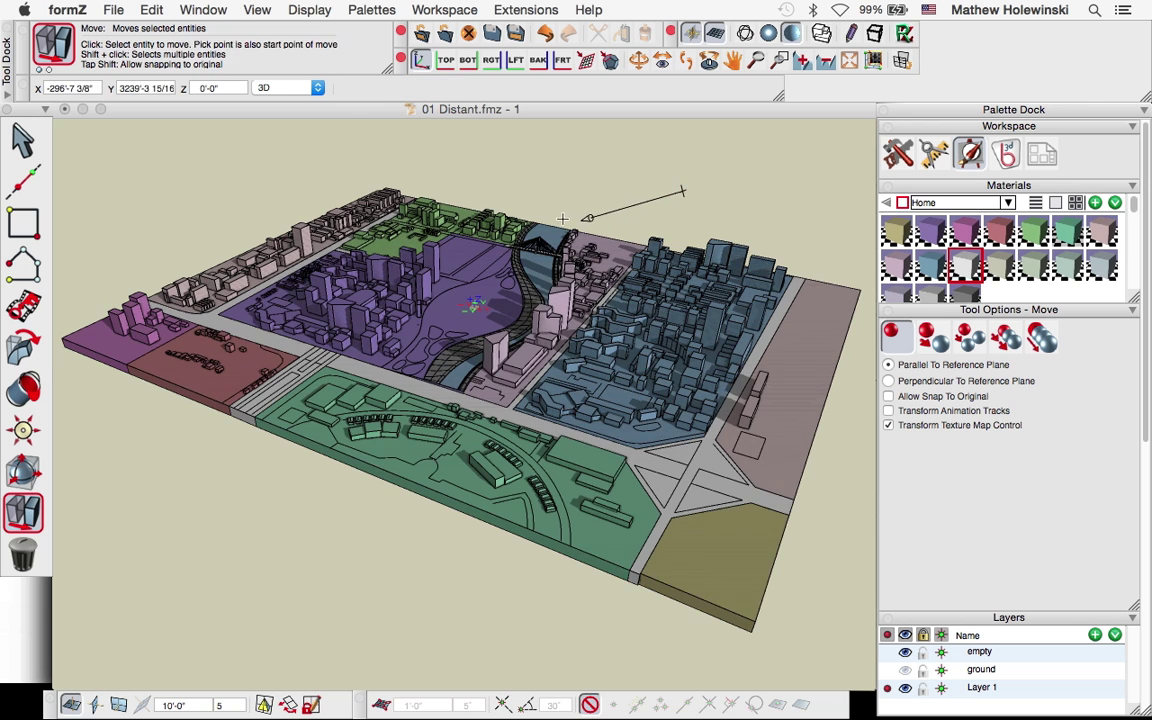
left_click(586, 219)
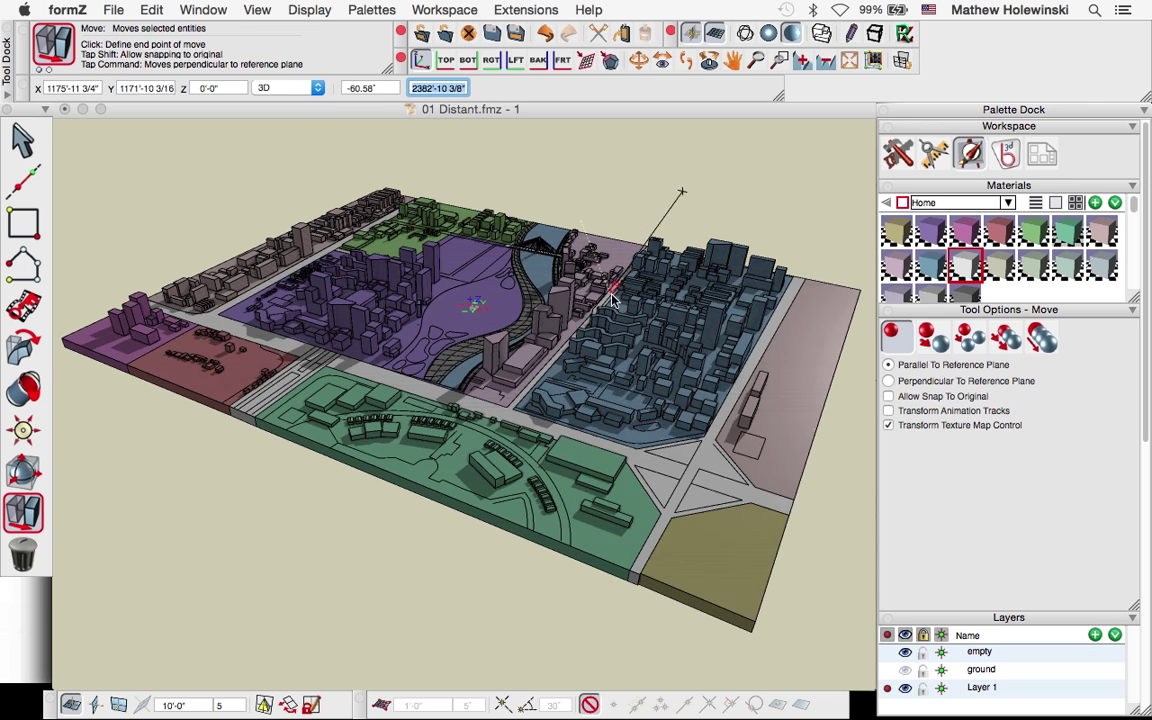
left_click(575, 212)
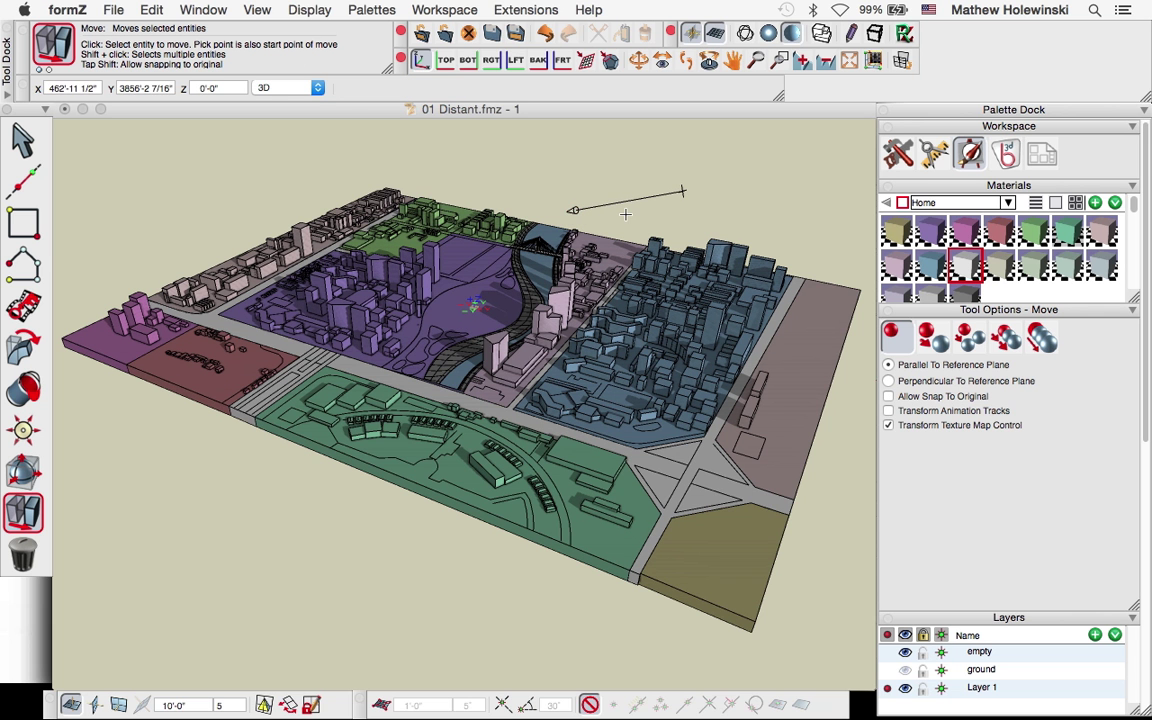
Step: Move the whole sun light to the front of the city, across to its far-left side, and back behind the model
left_click(624, 204)
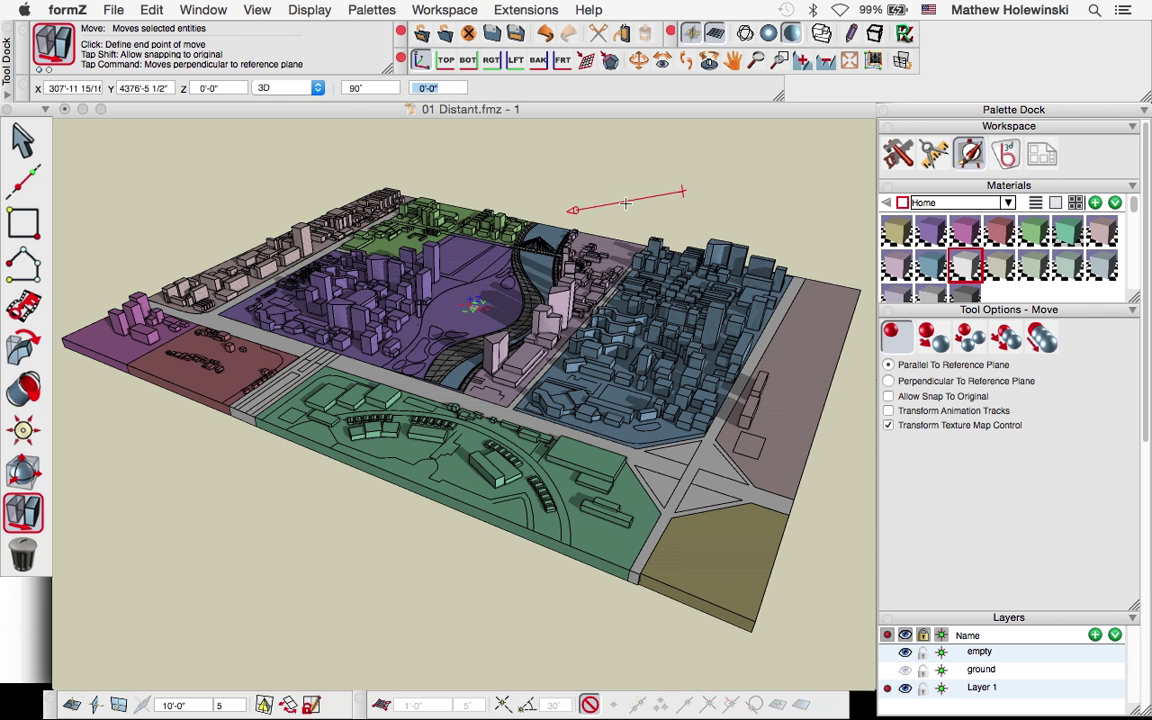
left_click(326, 516)
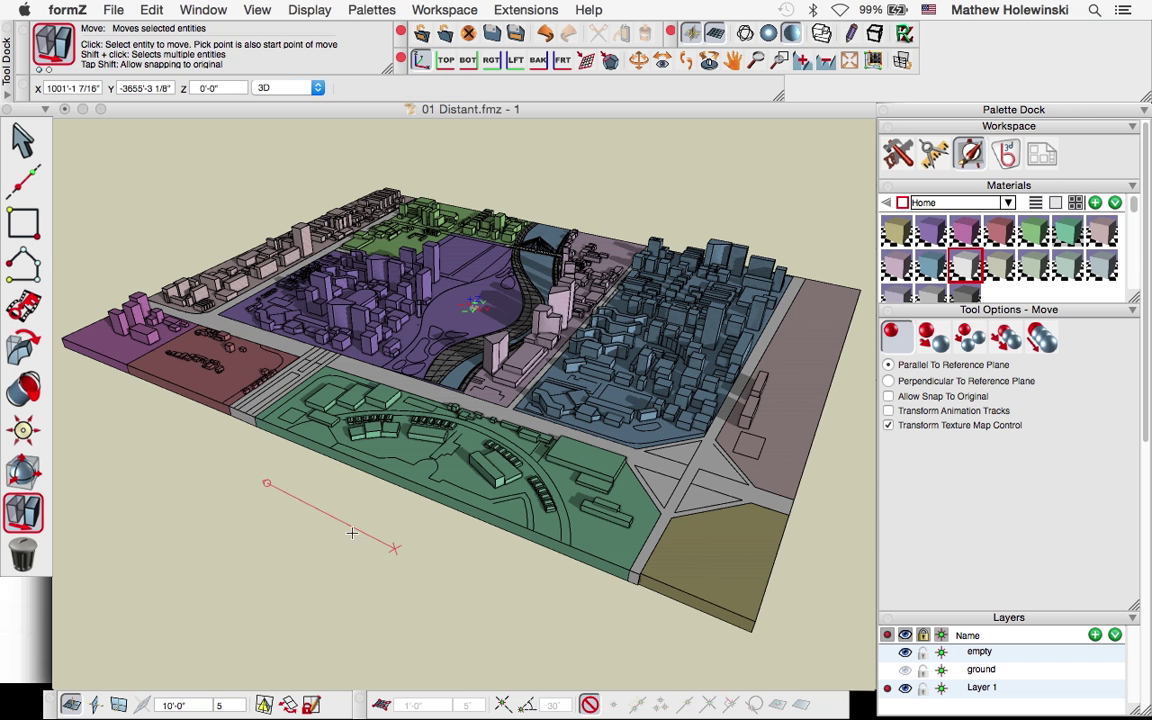
left_click(330, 516)
left_click(203, 213)
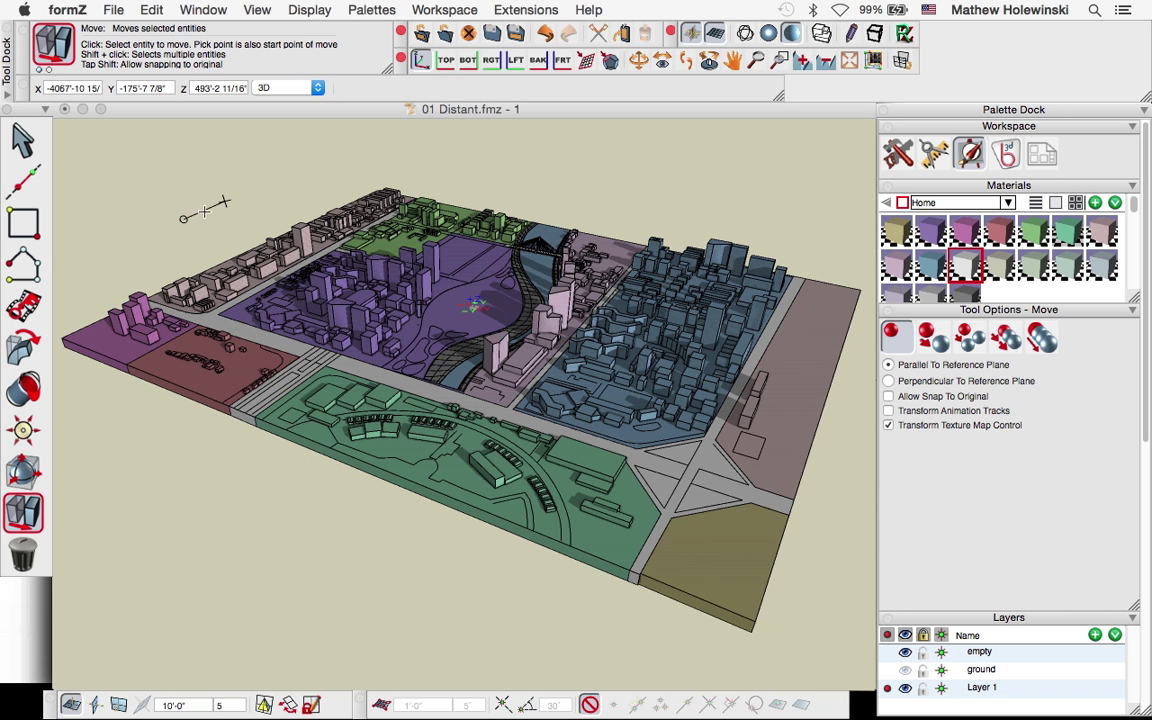
left_click(203, 213)
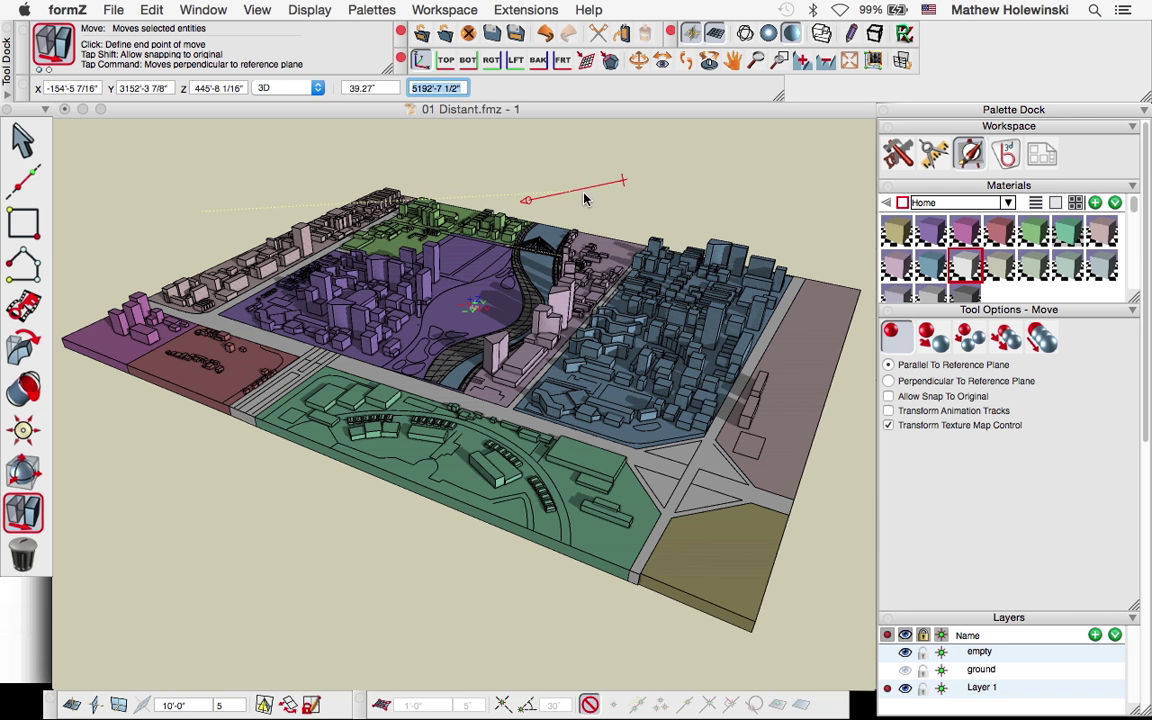
left_click(621, 199)
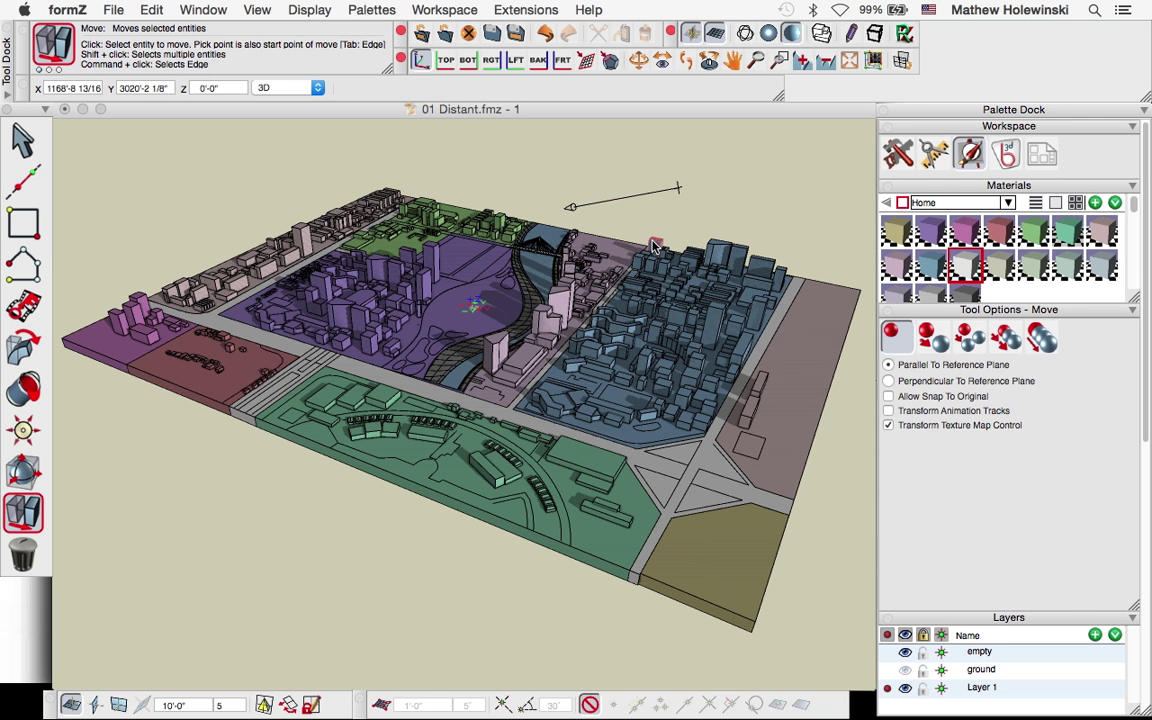
Step: Move the whole sun light to the front of the site and back behind it, and shift its center of interest slightly
left_click(626, 197)
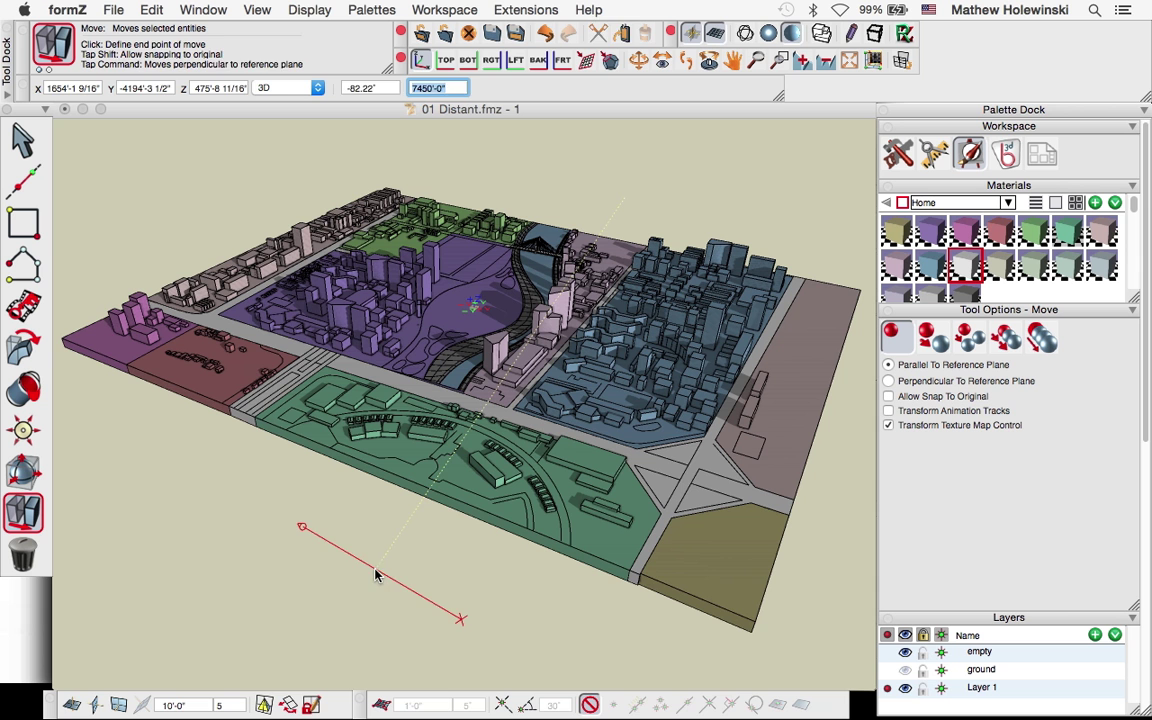
left_click(376, 574)
left_click(378, 573)
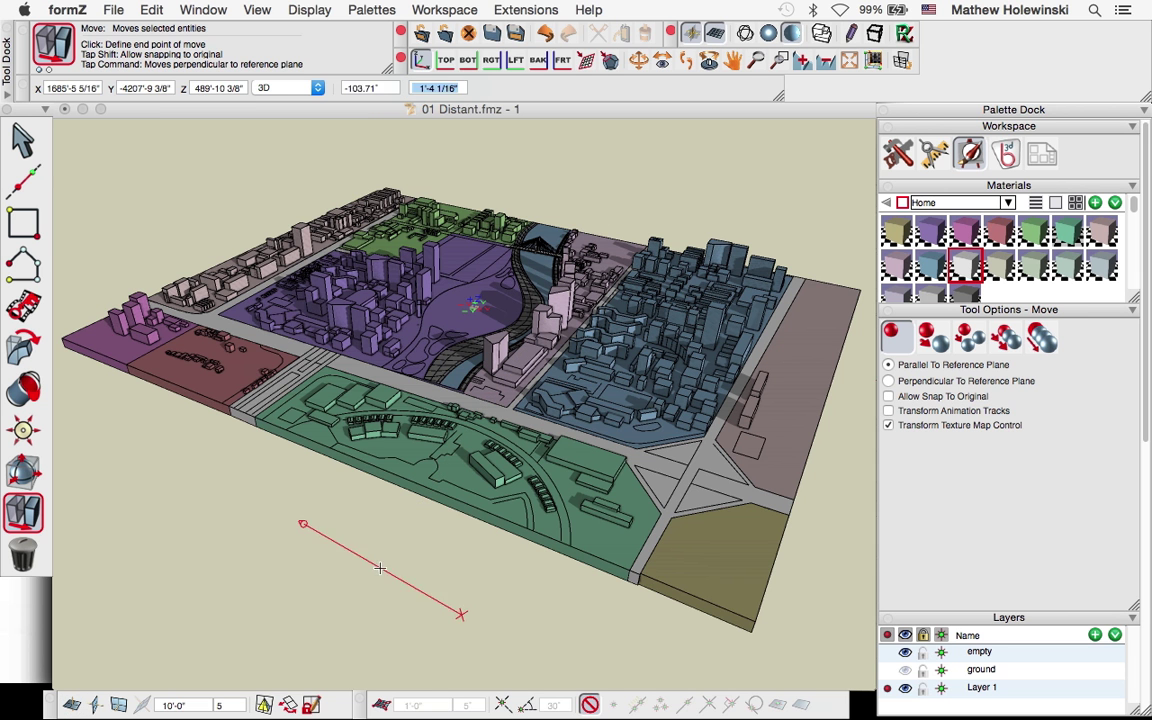
left_click(620, 199)
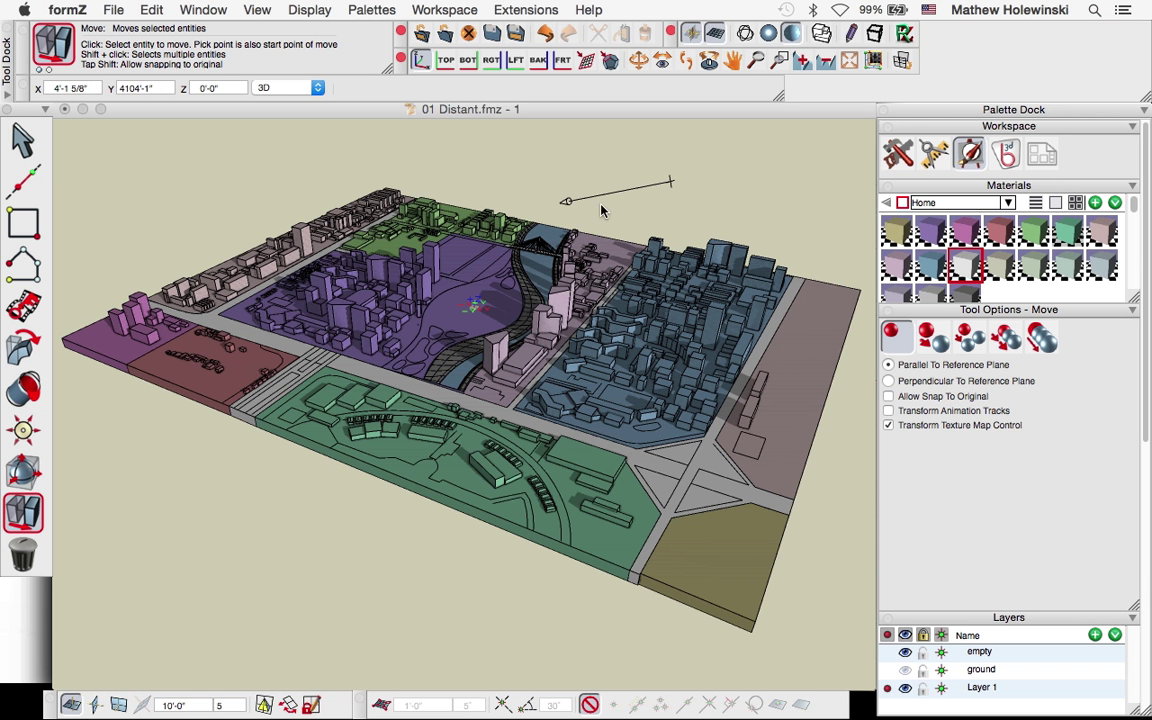
left_click(570, 202)
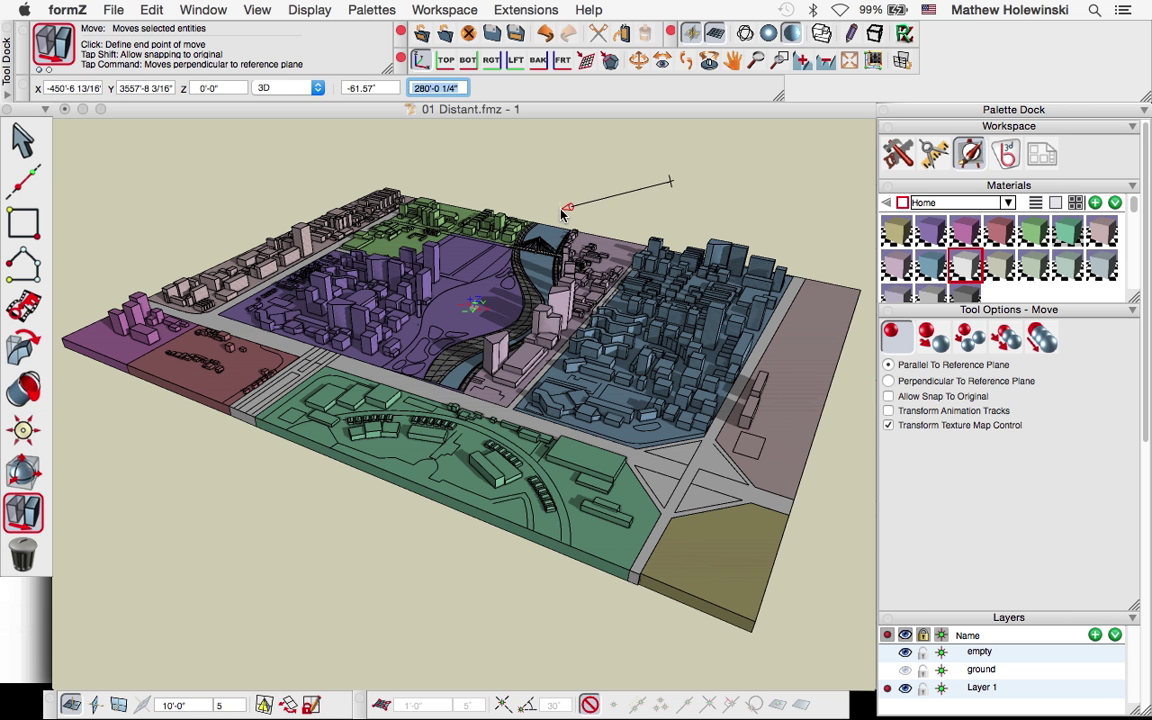
left_click(563, 214)
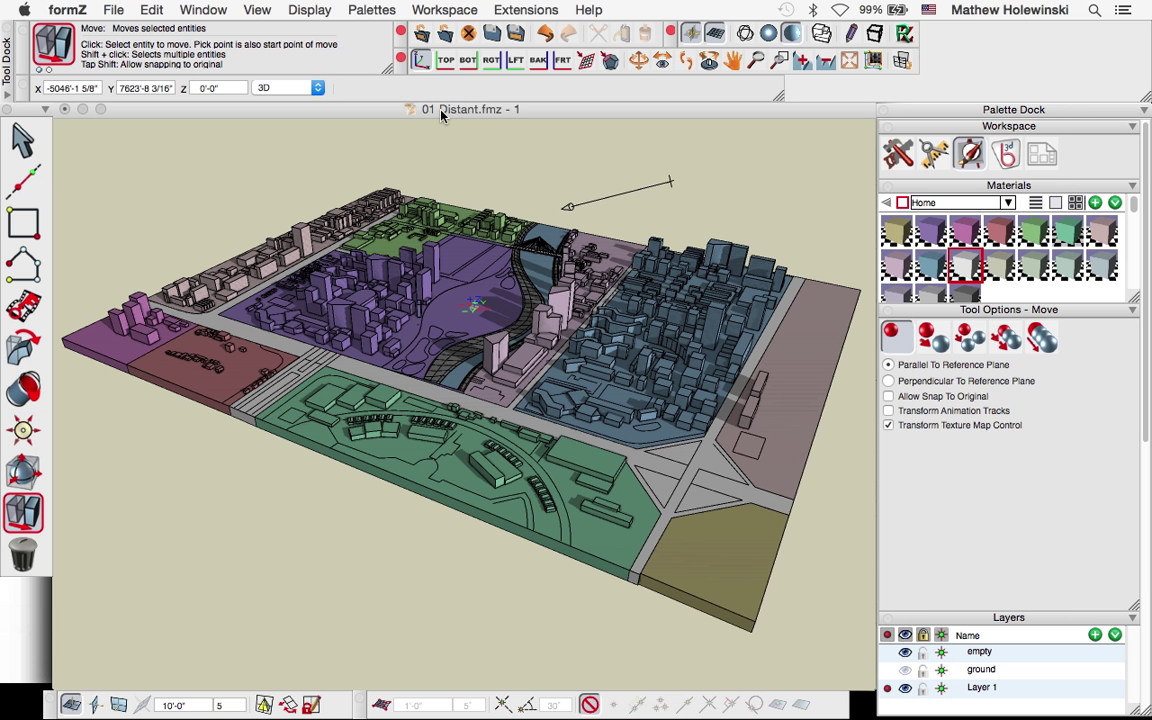
Step: Open the Sun Position settings clear of the light and set the sun to 7:32:00 AM on September 1
left_click(371, 10)
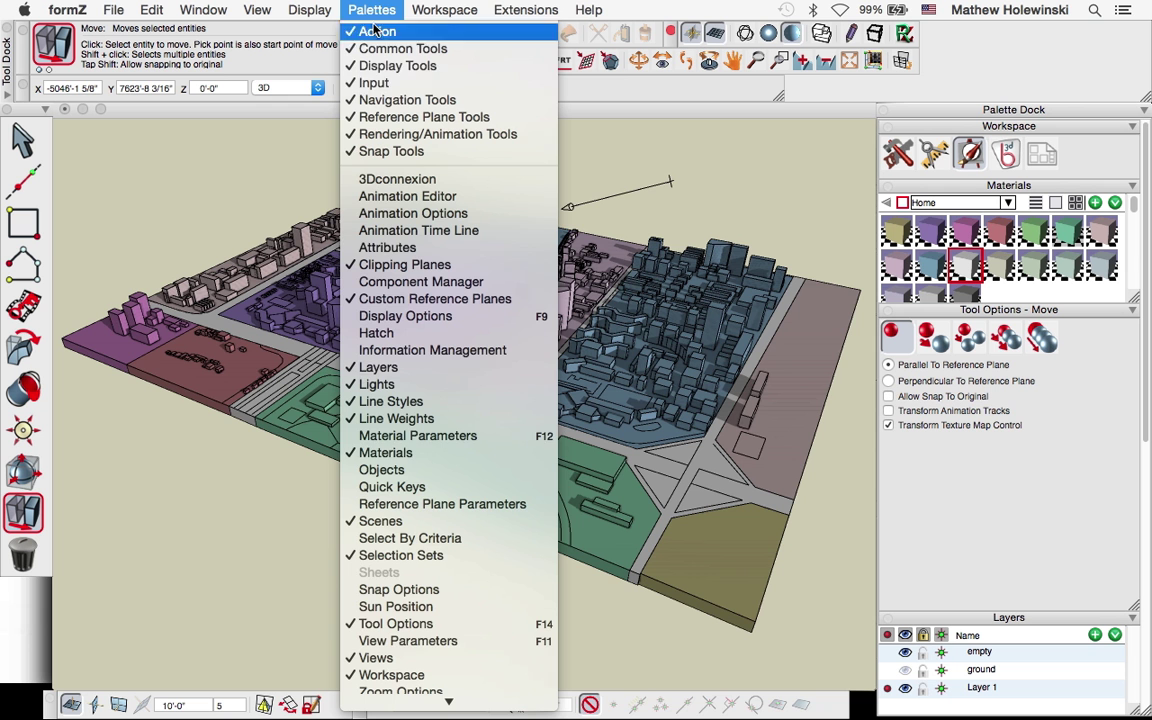
left_click(455, 606)
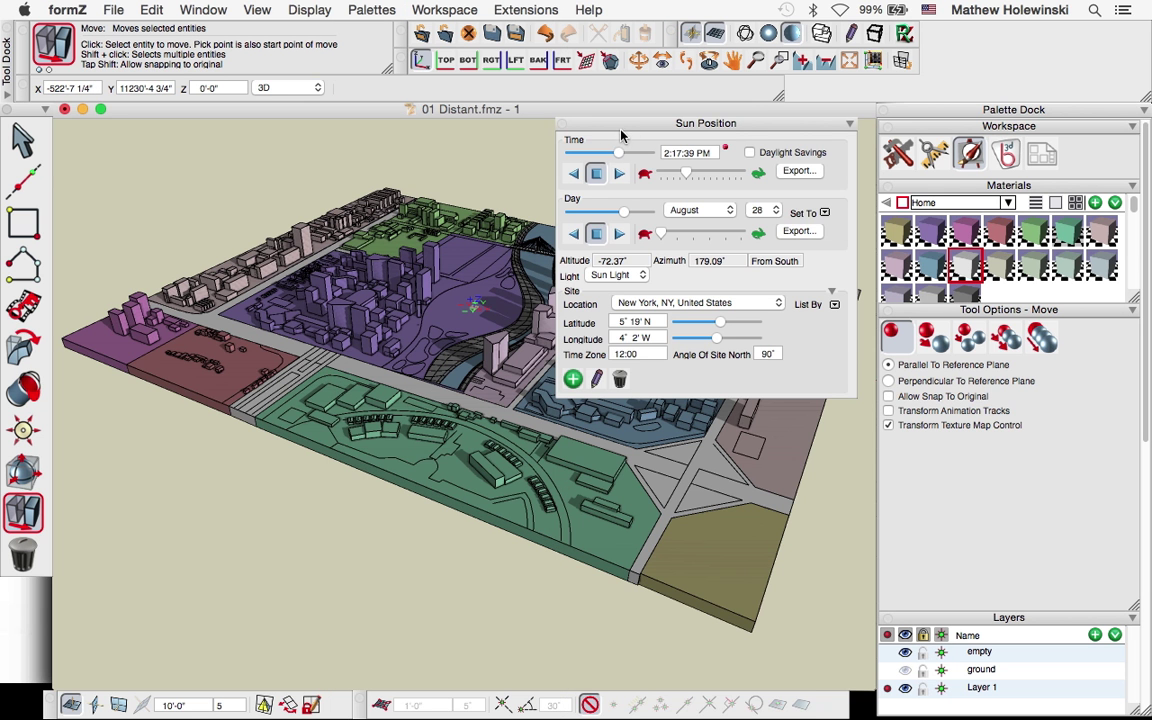
mouse_move(620, 130)
left_mouse_down()
mouse_move(633, 411)
mouse_move(617, 438)
mouse_move(631, 440)
mouse_move(607, 440)
left_mouse_up()
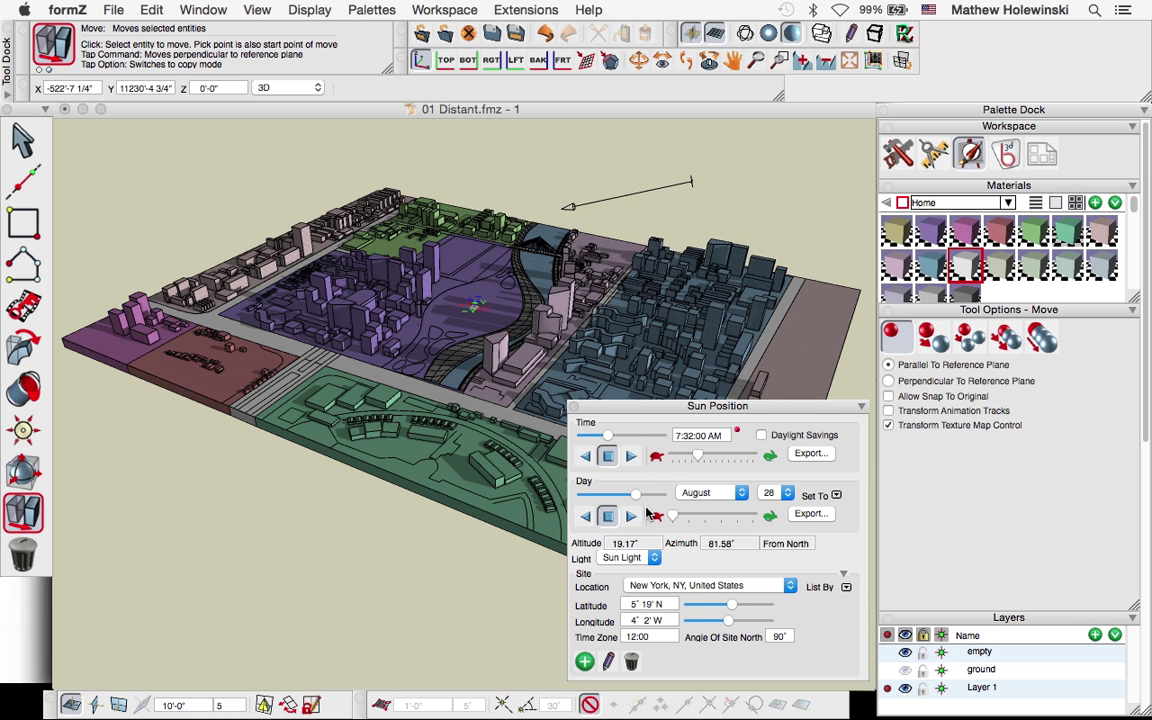
mouse_move(636, 497)
left_mouse_down()
mouse_move(618, 497)
mouse_move(637, 498)
left_mouse_up()
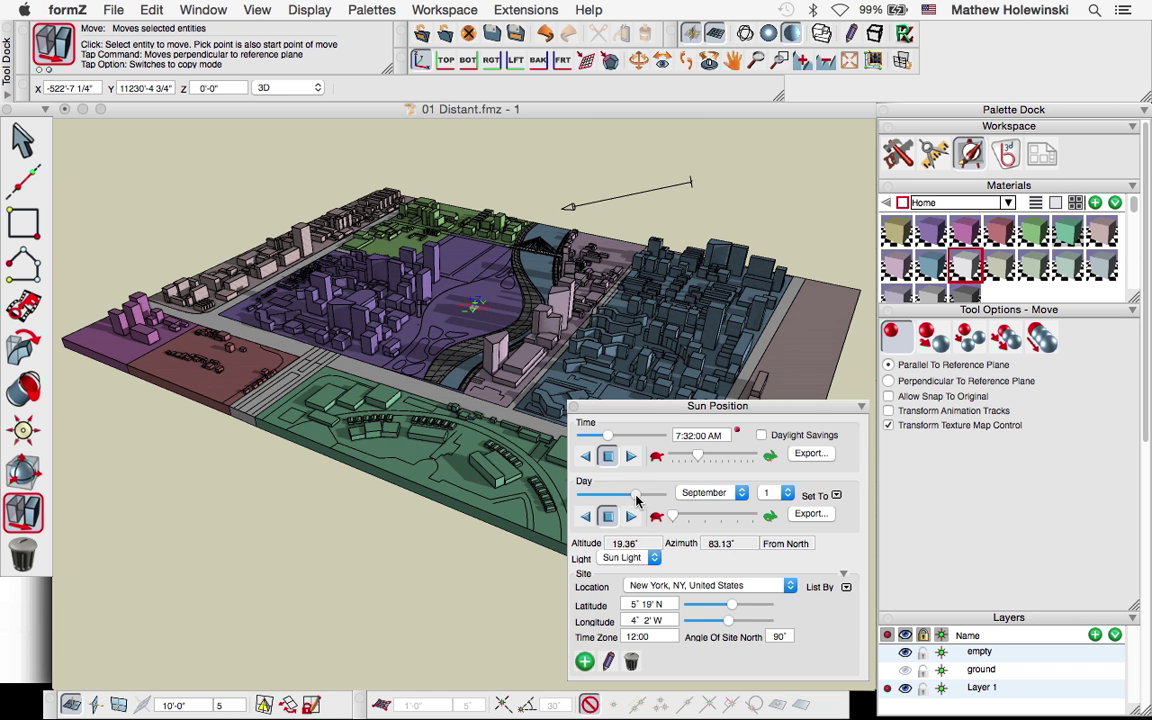
Step: Look through the available site locations without choosing another city, and close the Sun Position settings
left_click(718, 589)
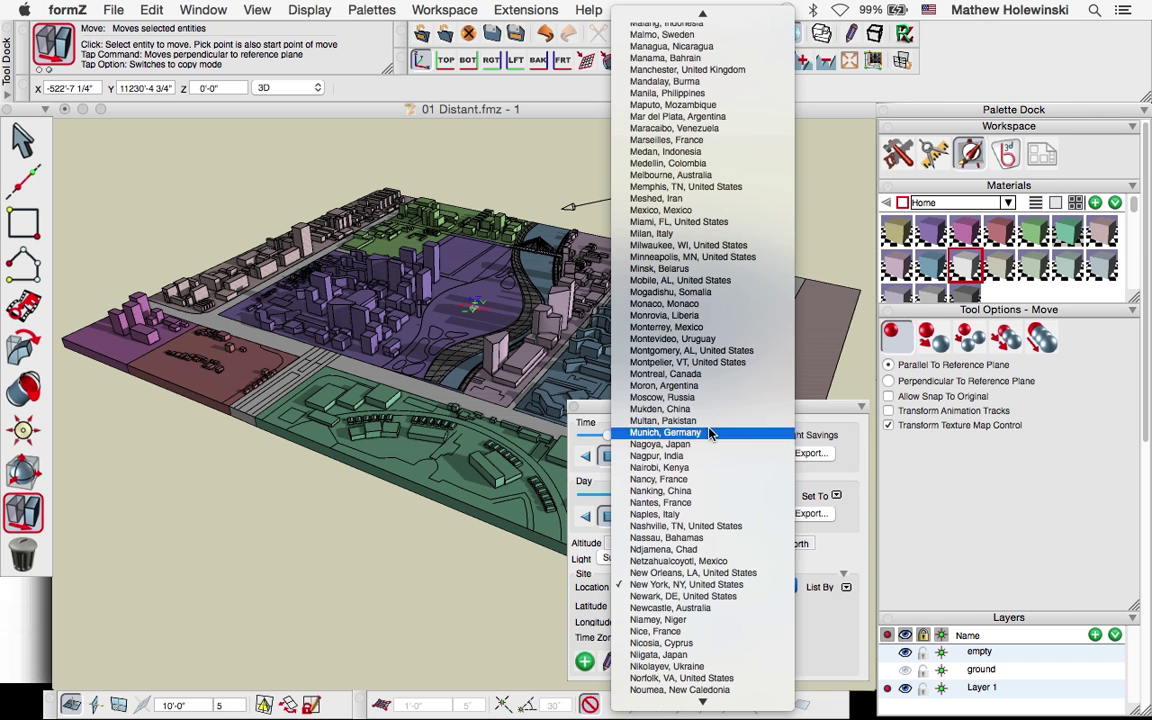
left_click(822, 637)
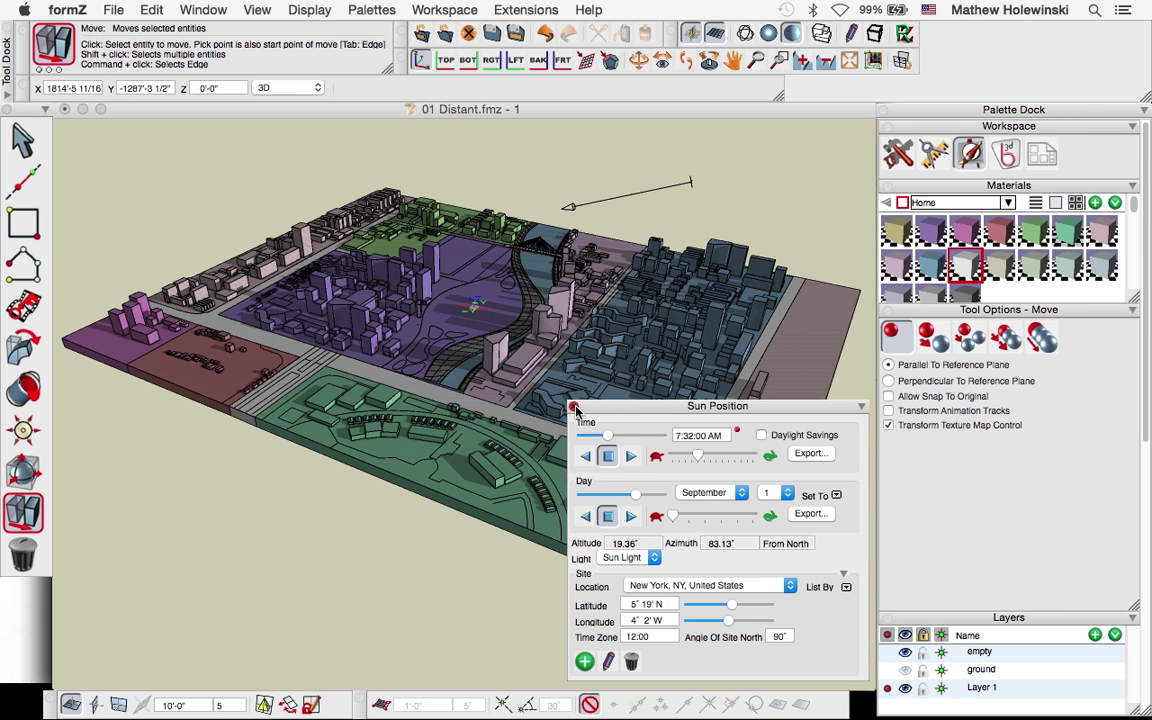
left_click(573, 407)
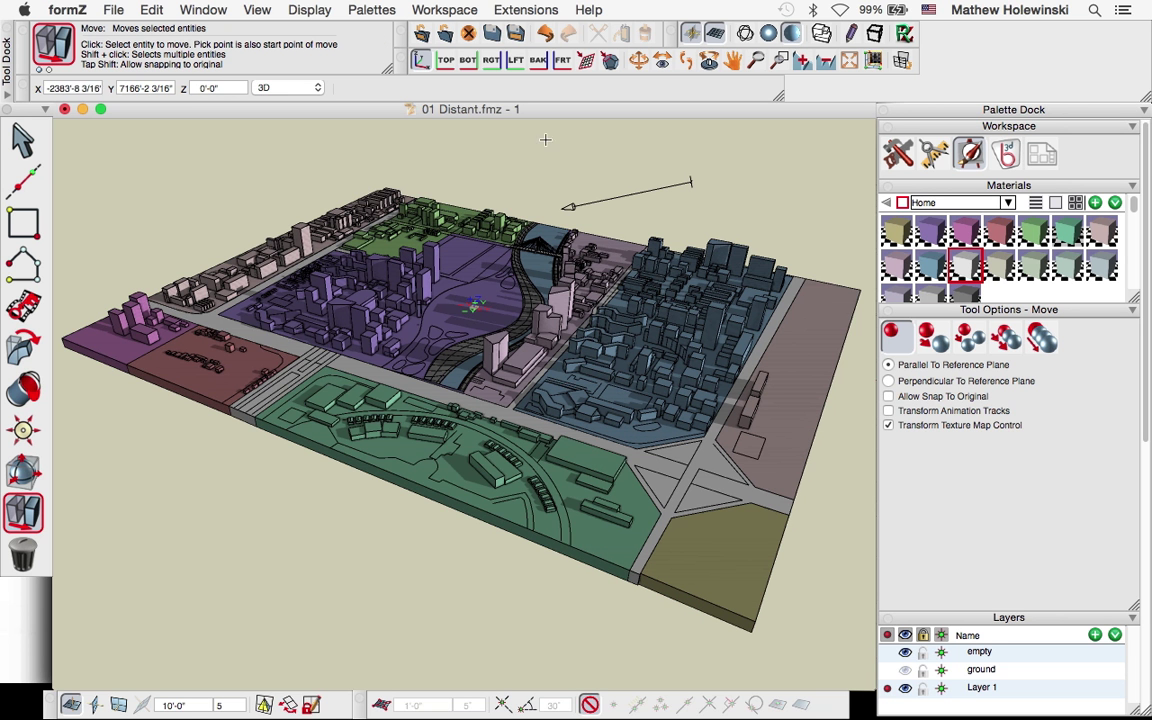
Step: Switch to the 02 Multi light.fmz project and detach the light tools as a floating set, finishing with the Pick tool active
left_click(203, 10)
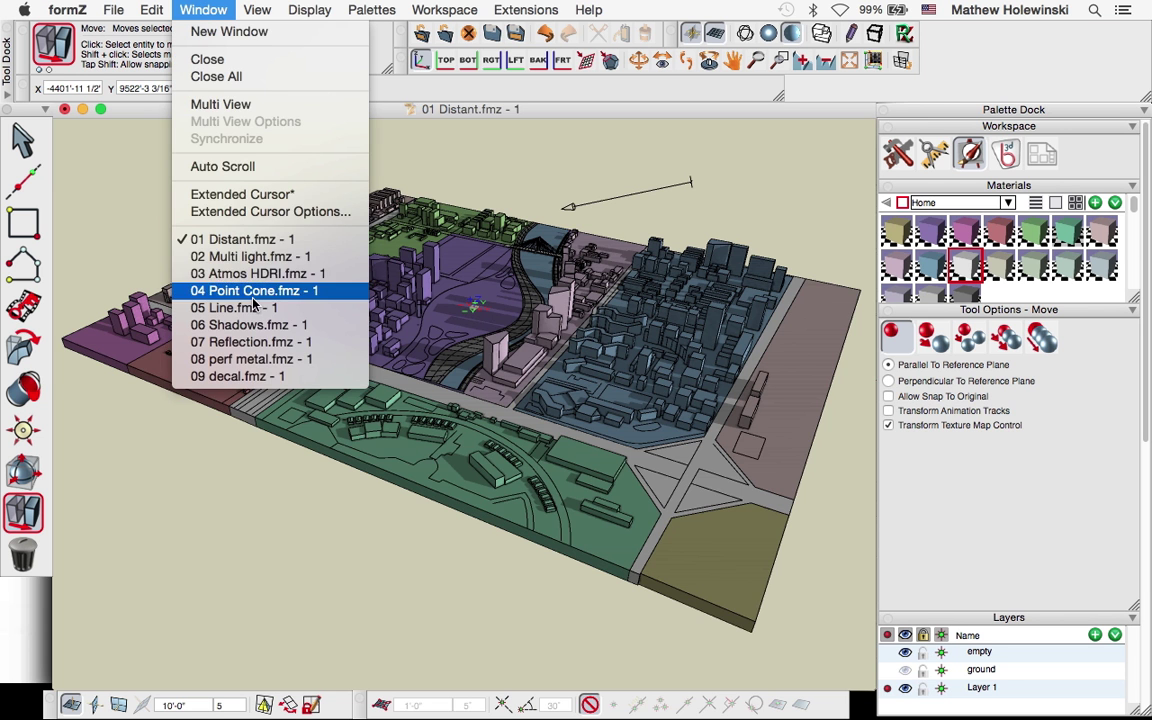
left_click(243, 257)
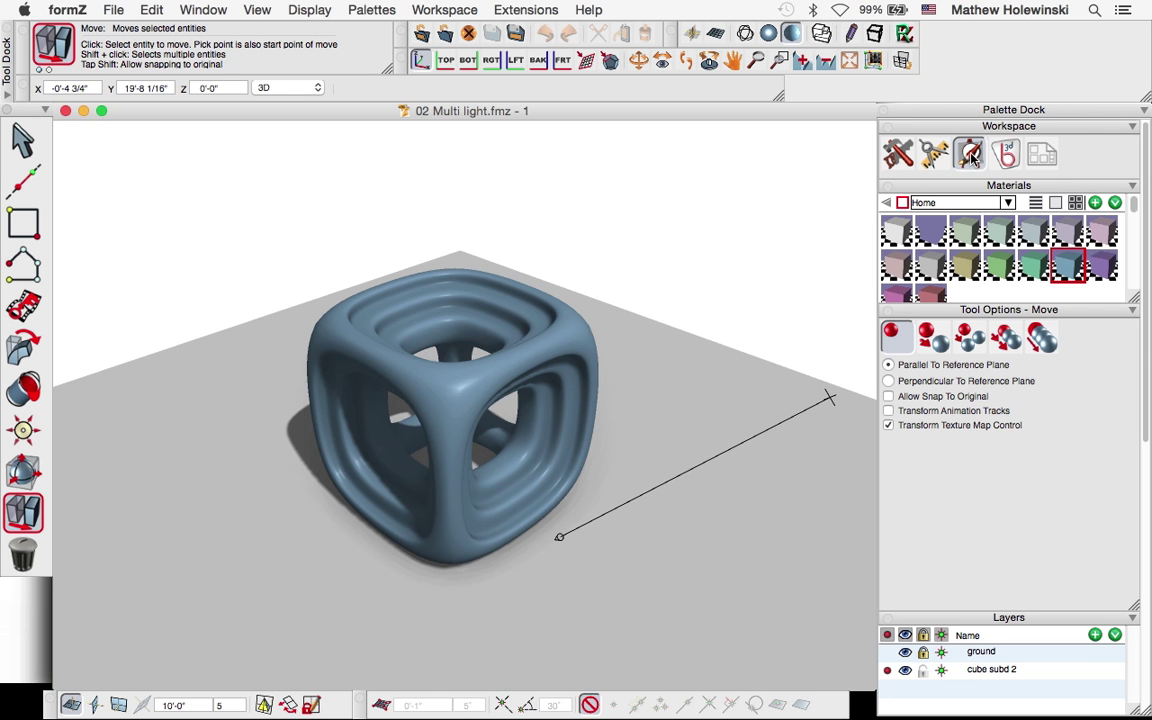
left_click_drag(22, 387, 126, 136)
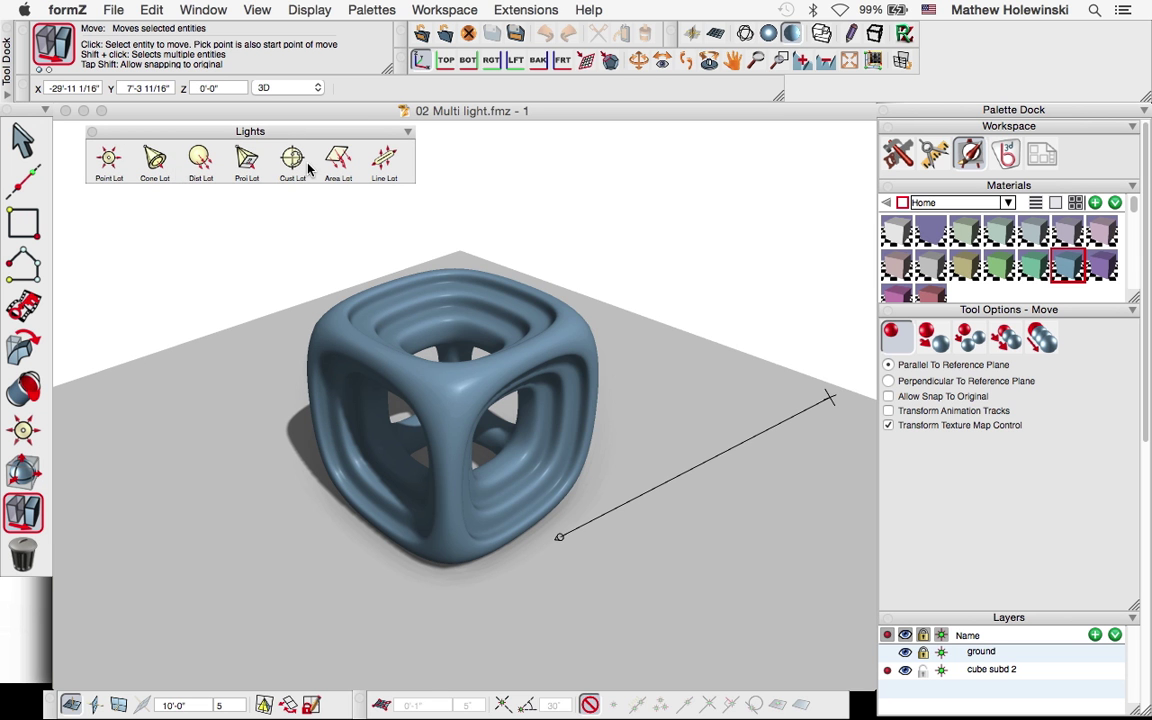
left_click(199, 162)
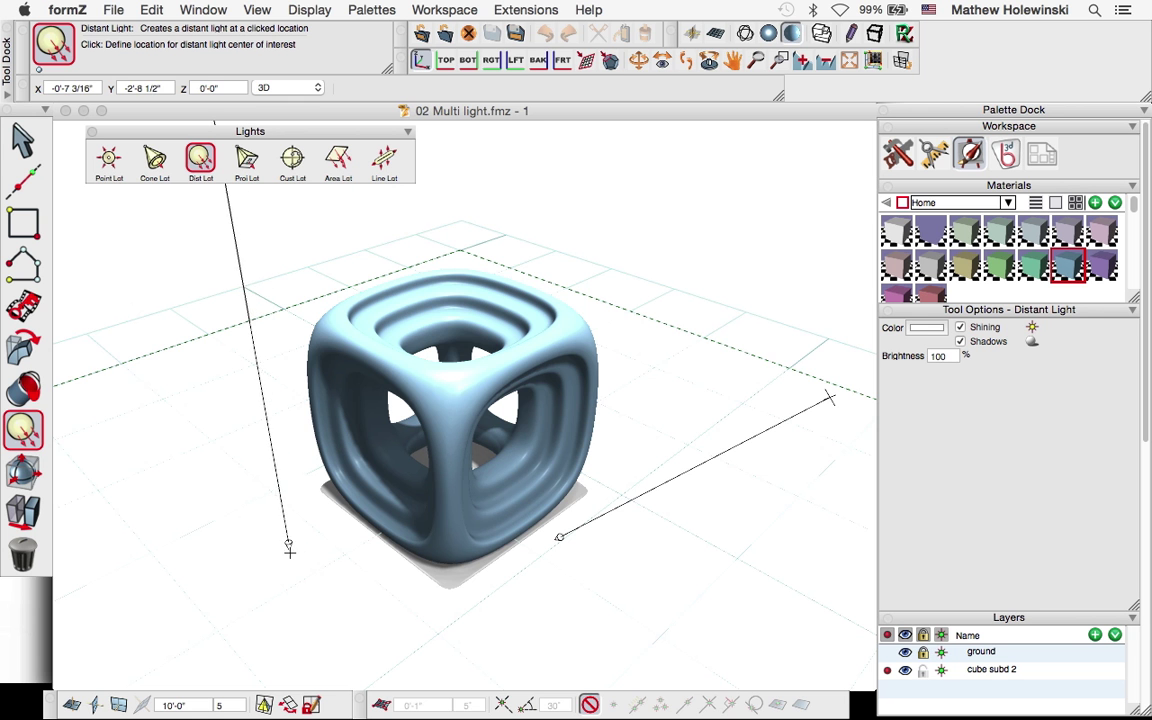
left_click(23, 140)
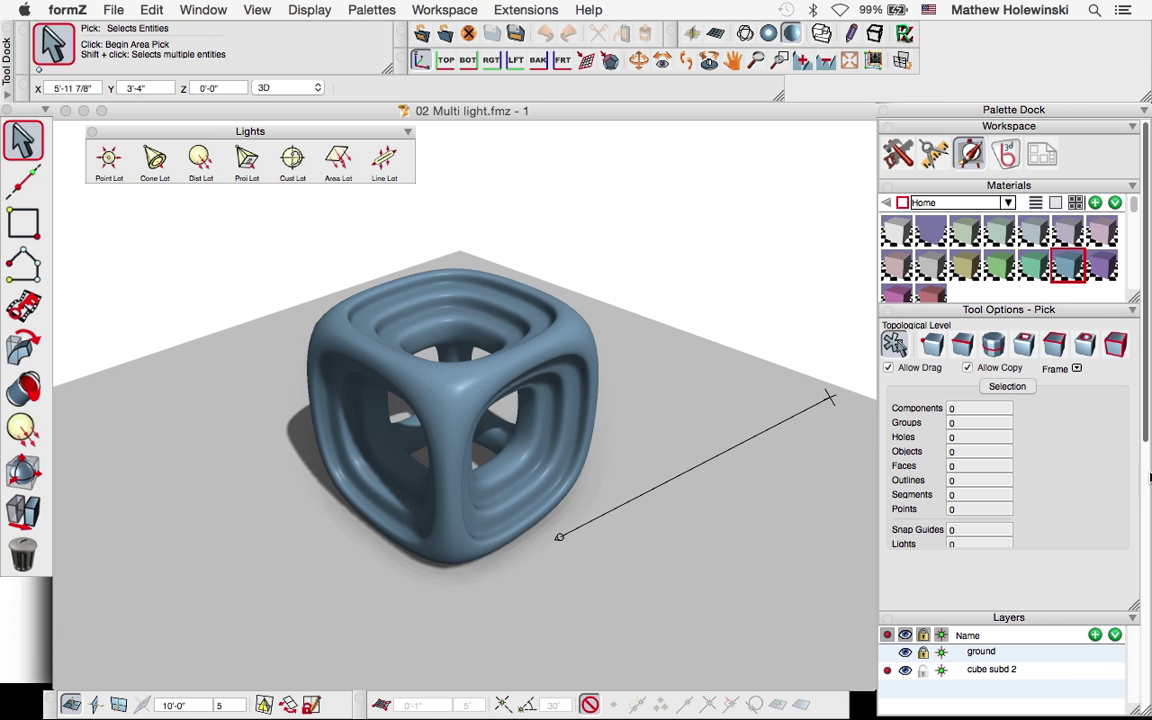
Step: Make Sun Light 2 visible and shining, and try its shadows on before turning them off again
scroll(1147, 434, "down", 5)
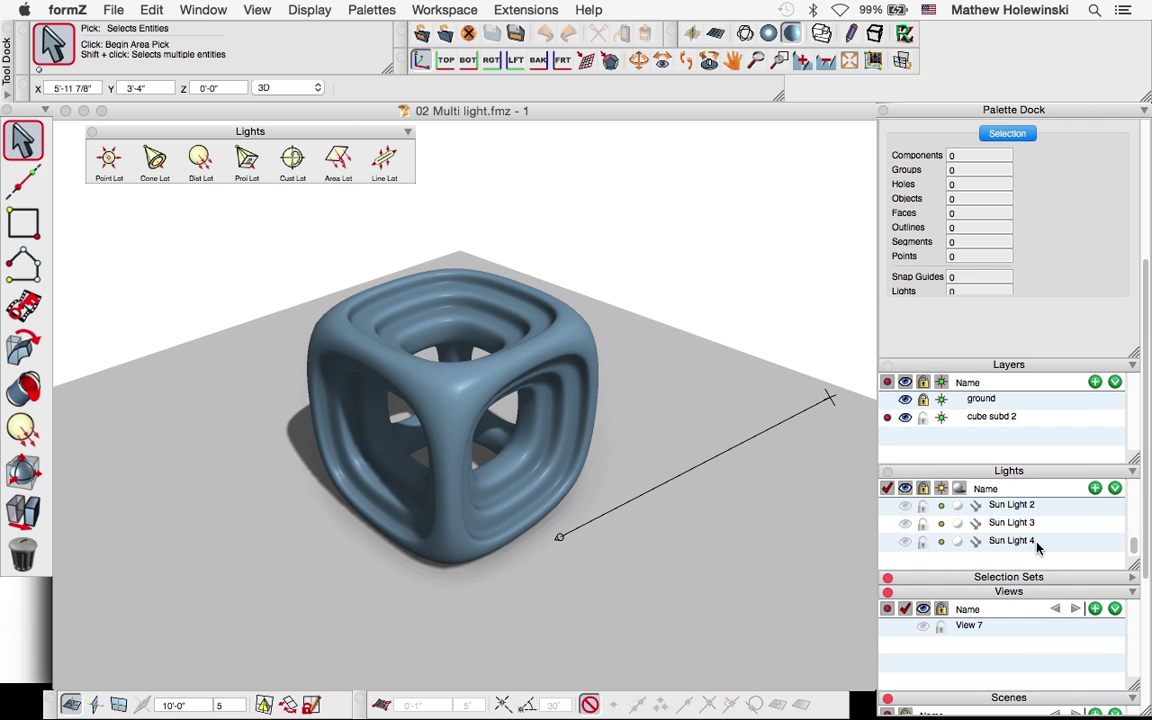
left_click(905, 540)
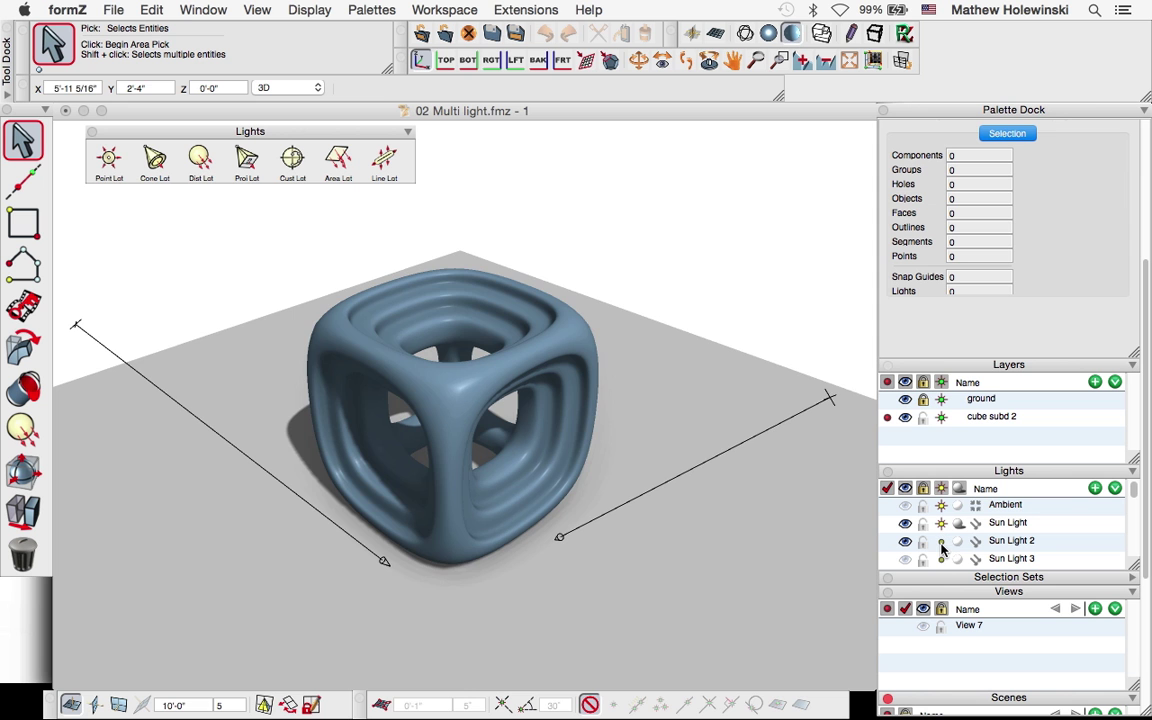
left_click(941, 542)
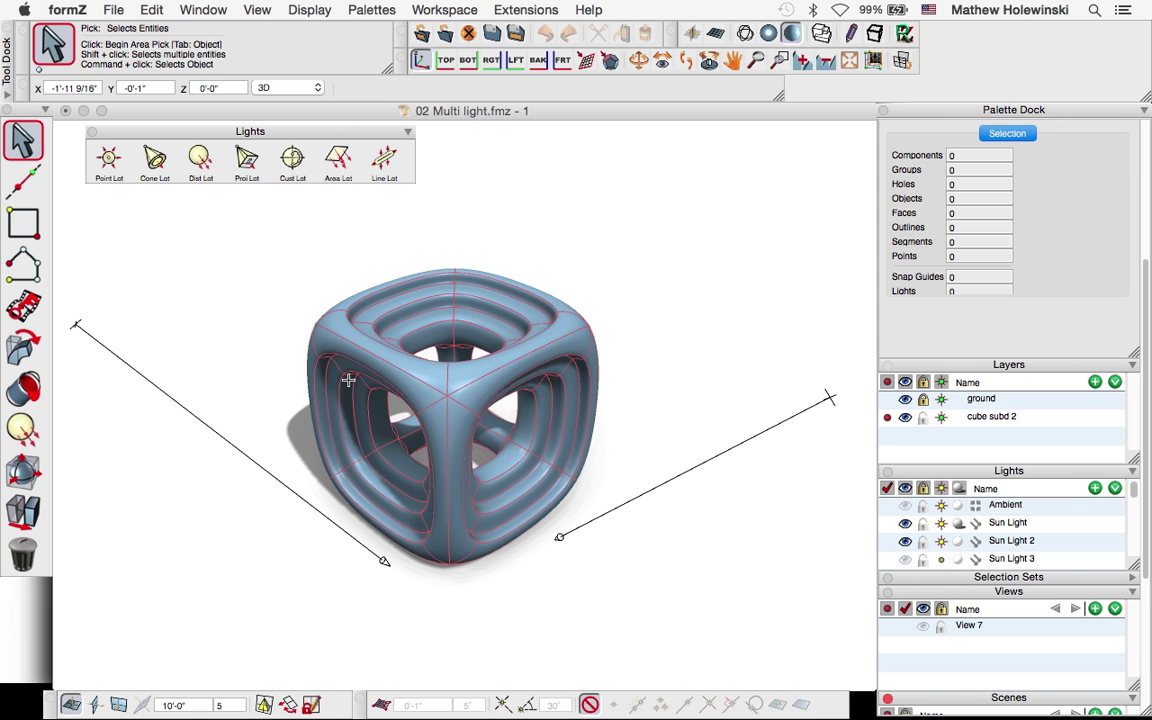
left_click(958, 542)
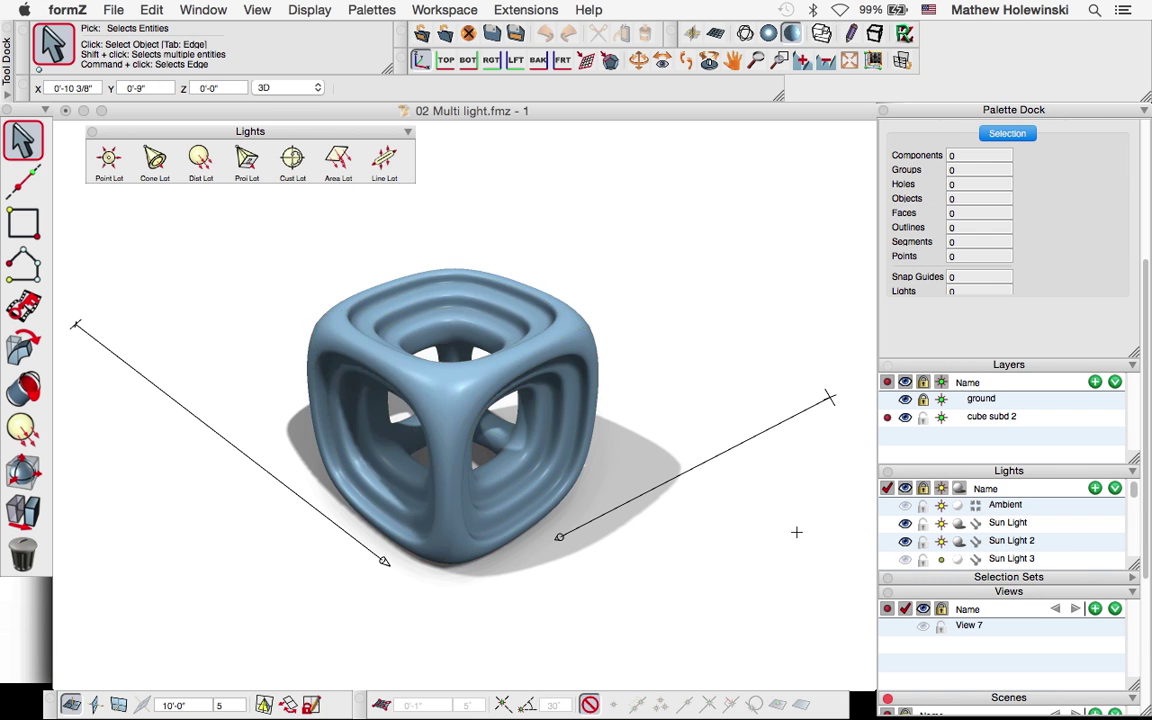
left_click(958, 543)
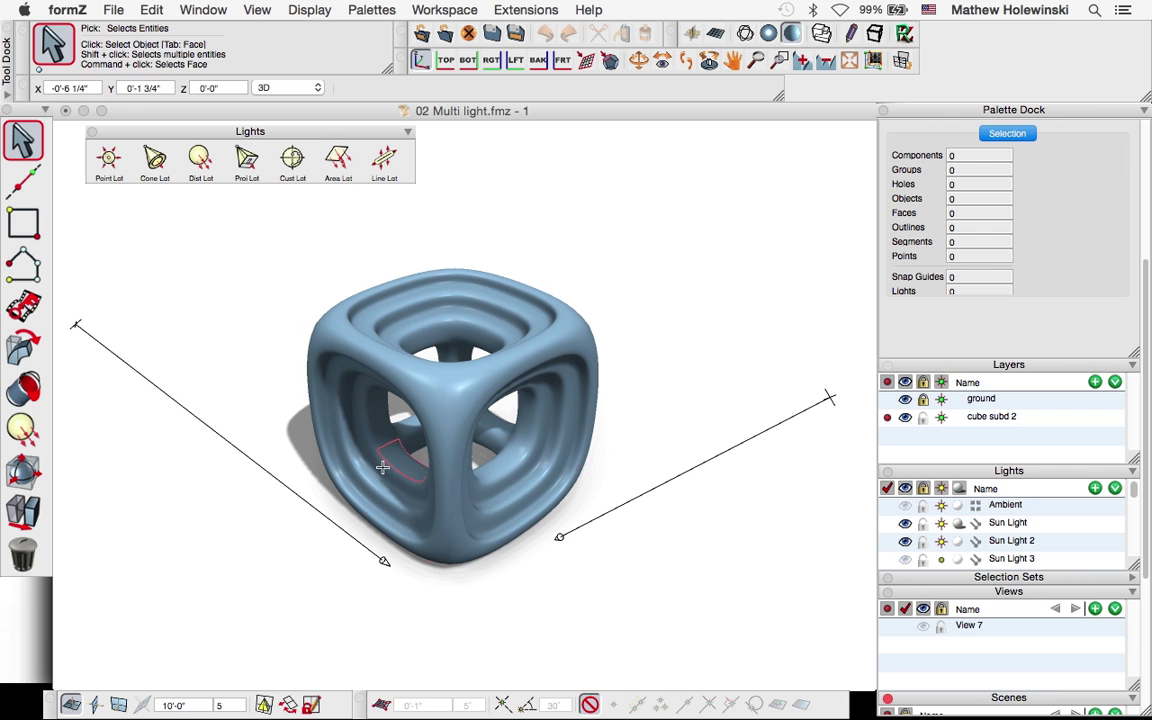
Step: Examine the cube's unlit back side and make Sun Light 3 visible and shining
left_click(282, 447)
middle_click_drag(282, 447, 645, 406)
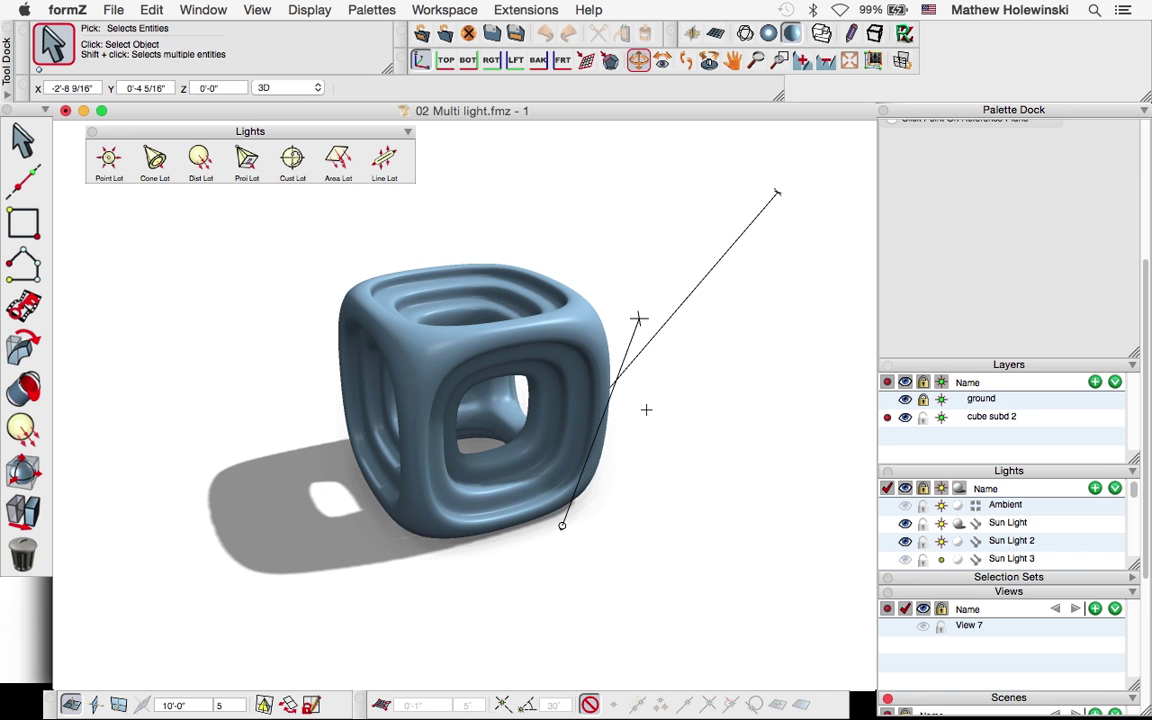
middle_click_drag(419, 452, 738, 463)
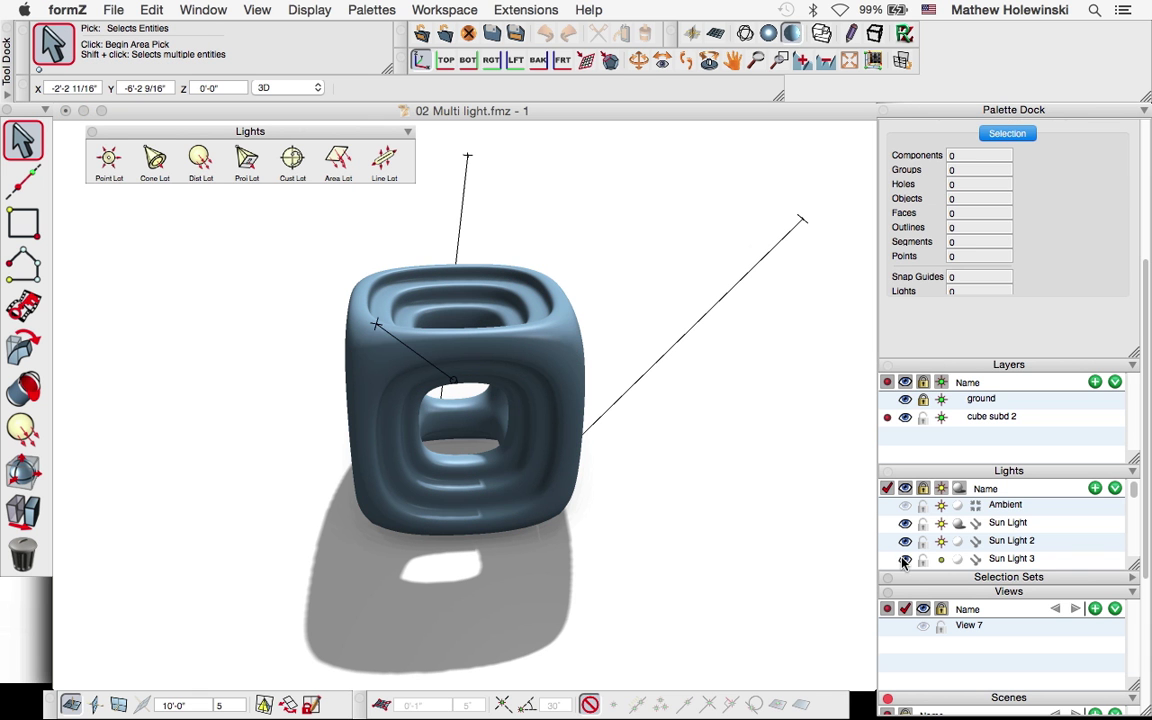
middle_click_drag(810, 508, 558, 531)
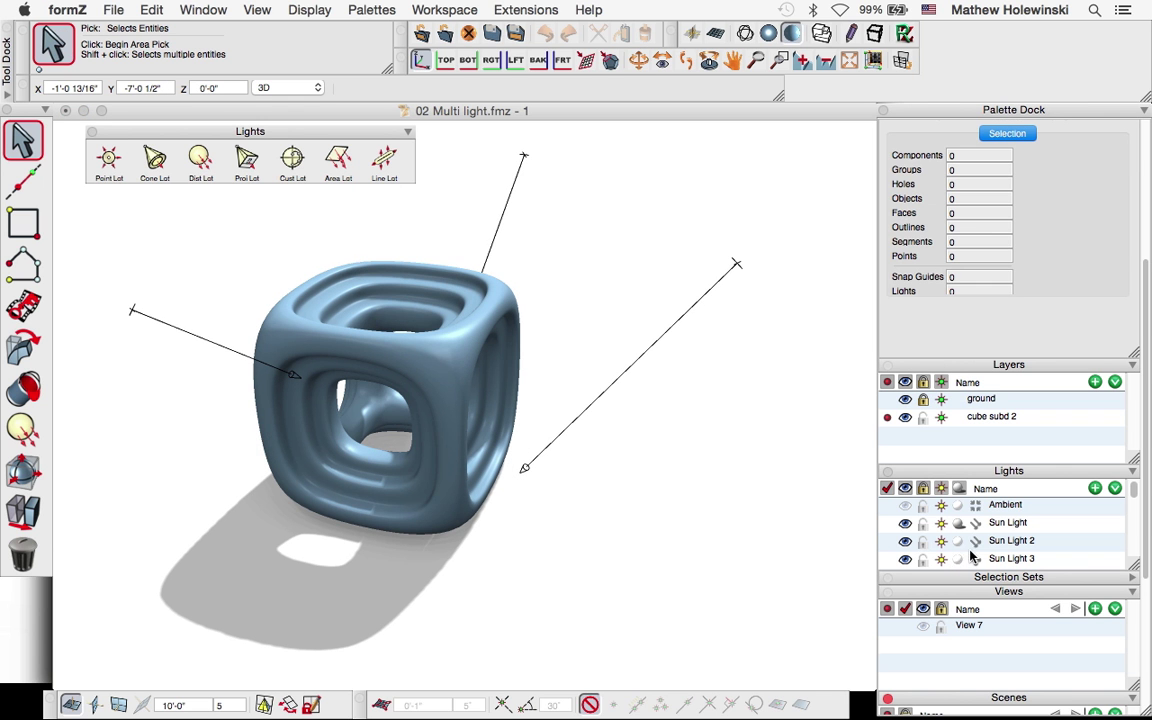
Step: Make Sun Light 4 visible and shining, and check its effect on the cube from underneath and around the sides
scroll(977, 557, "down", 2)
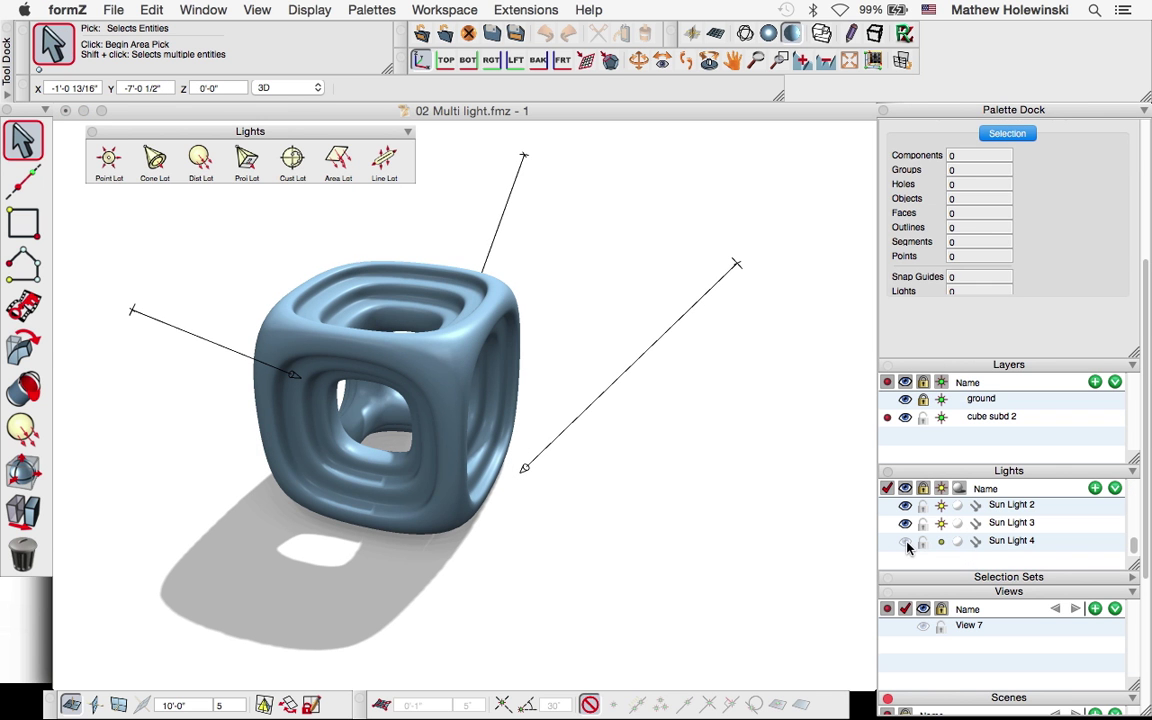
left_click(905, 541)
middle_click_drag(458, 514, 578, 511)
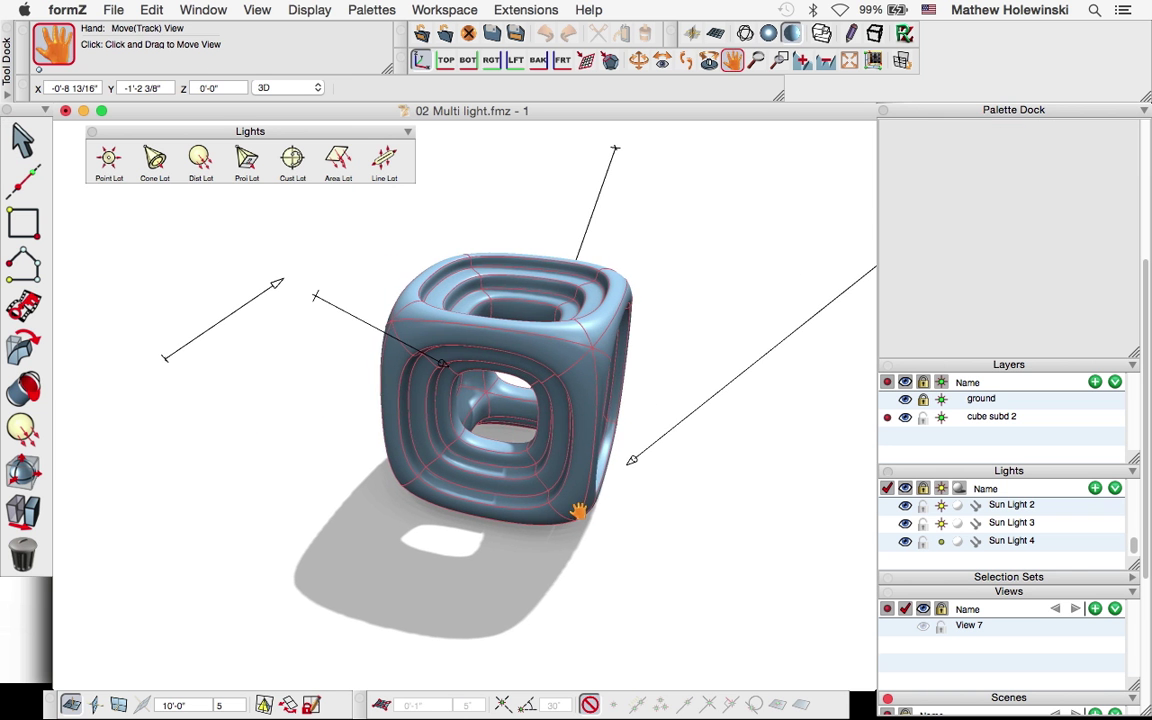
middle_click_drag(419, 545, 489, 450, "shift")
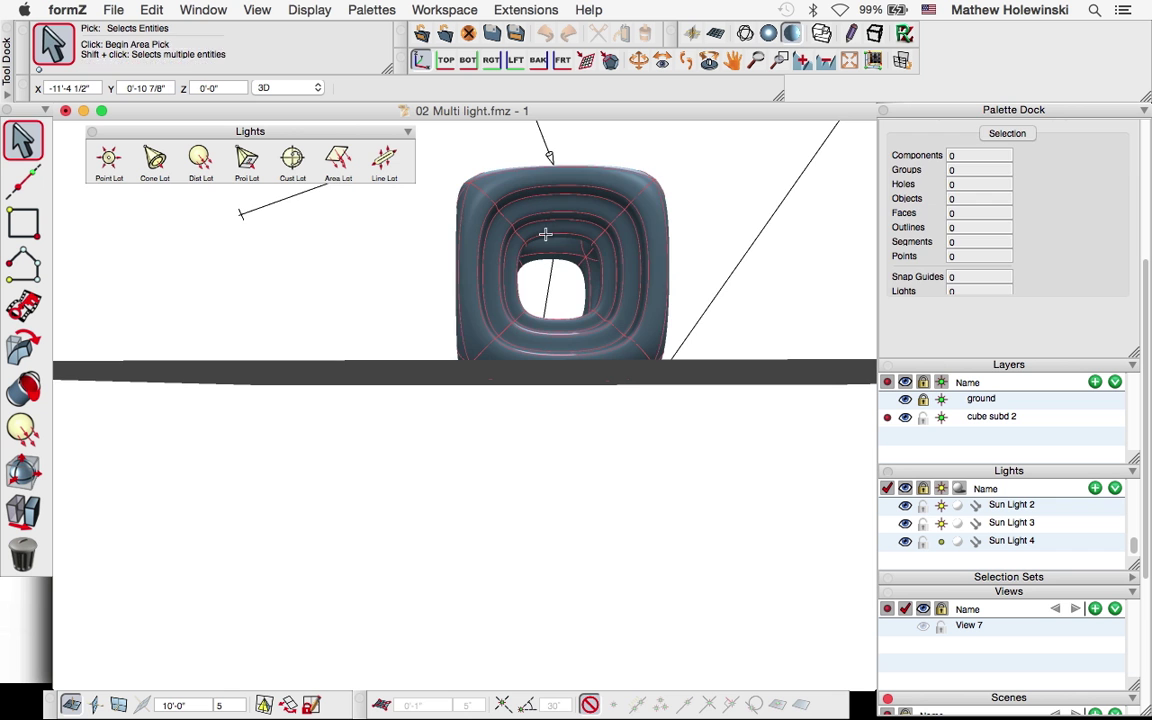
middle_click_drag(545, 234, 470, 410, "shift")
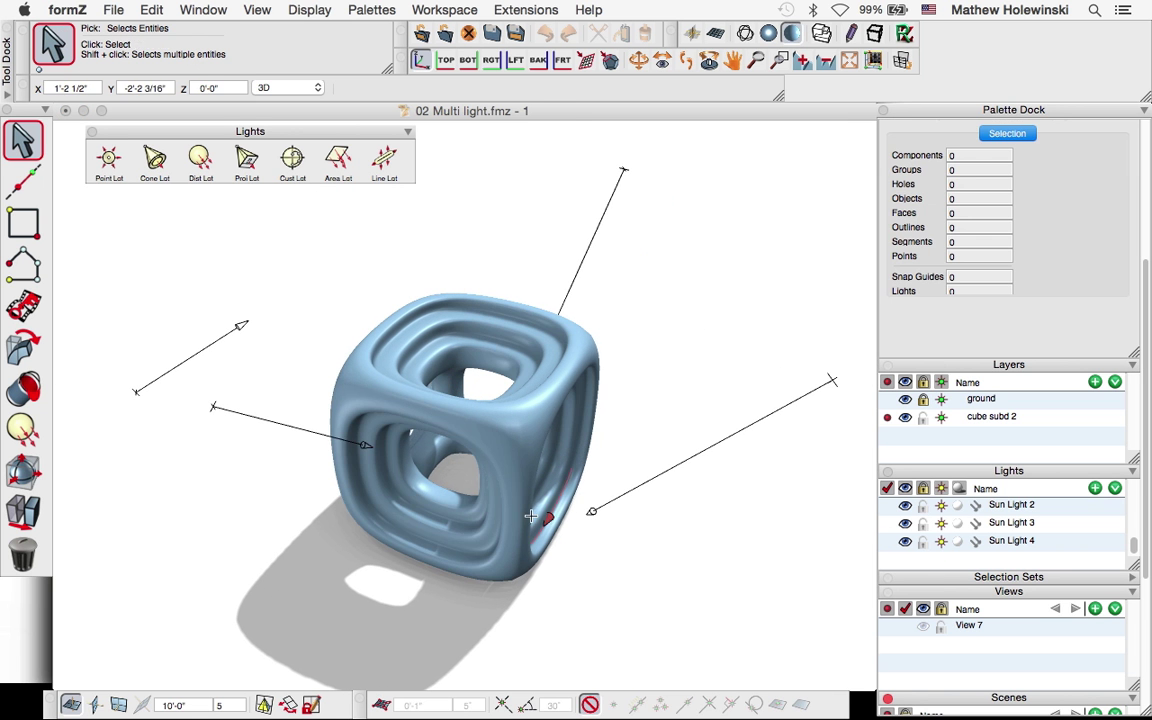
middle_click_drag(540, 452, 460, 430, "shift")
middle_click_drag(555, 421, 468, 514, "shift")
middle_click_drag(535, 501, 571, 537)
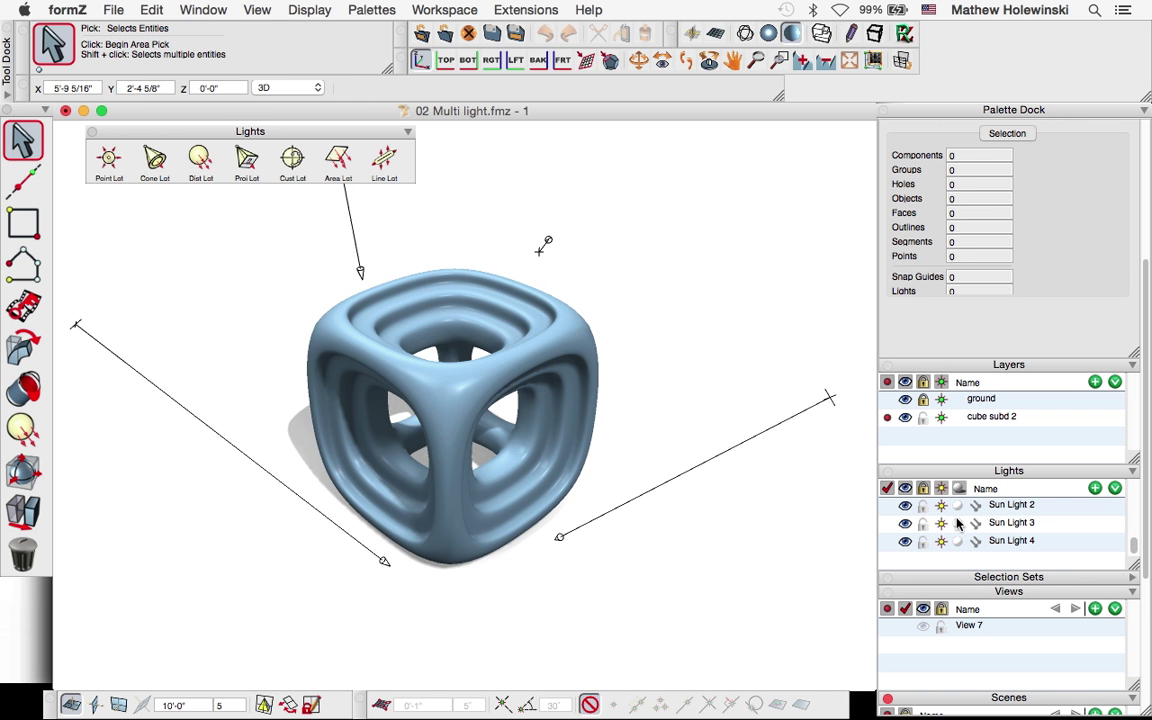
Step: Review Sun Light 2's intensity settings in its light parameters and close them without changes
double_click(1012, 505)
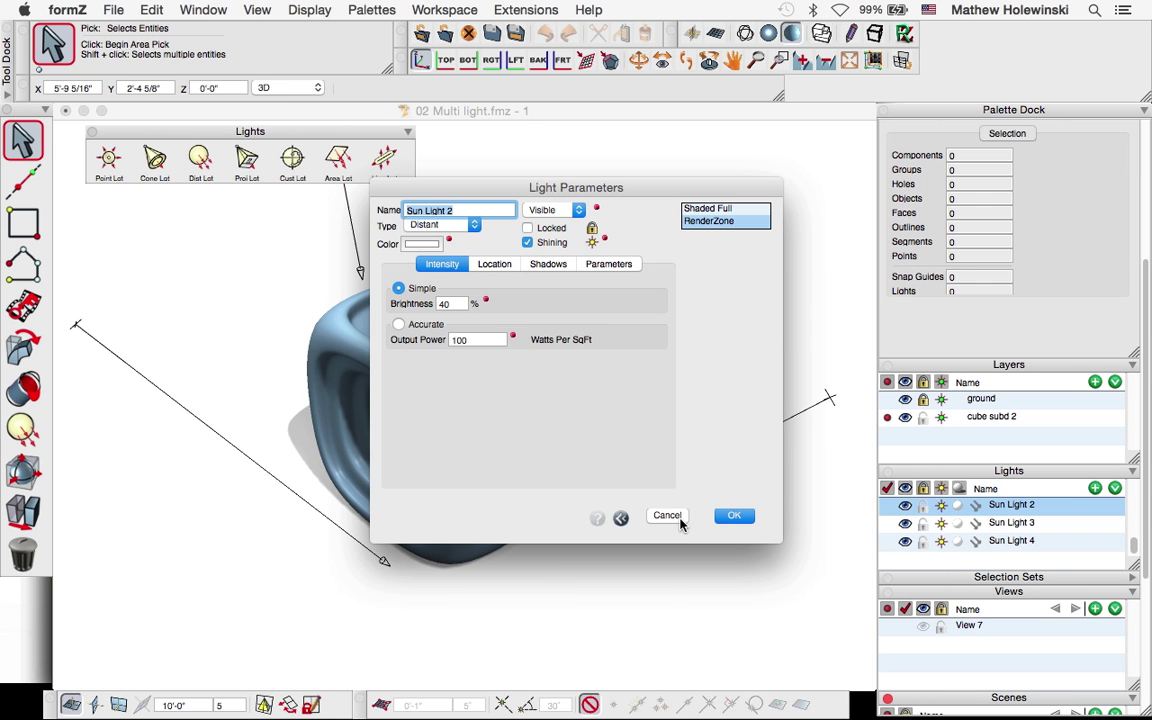
left_click(733, 517)
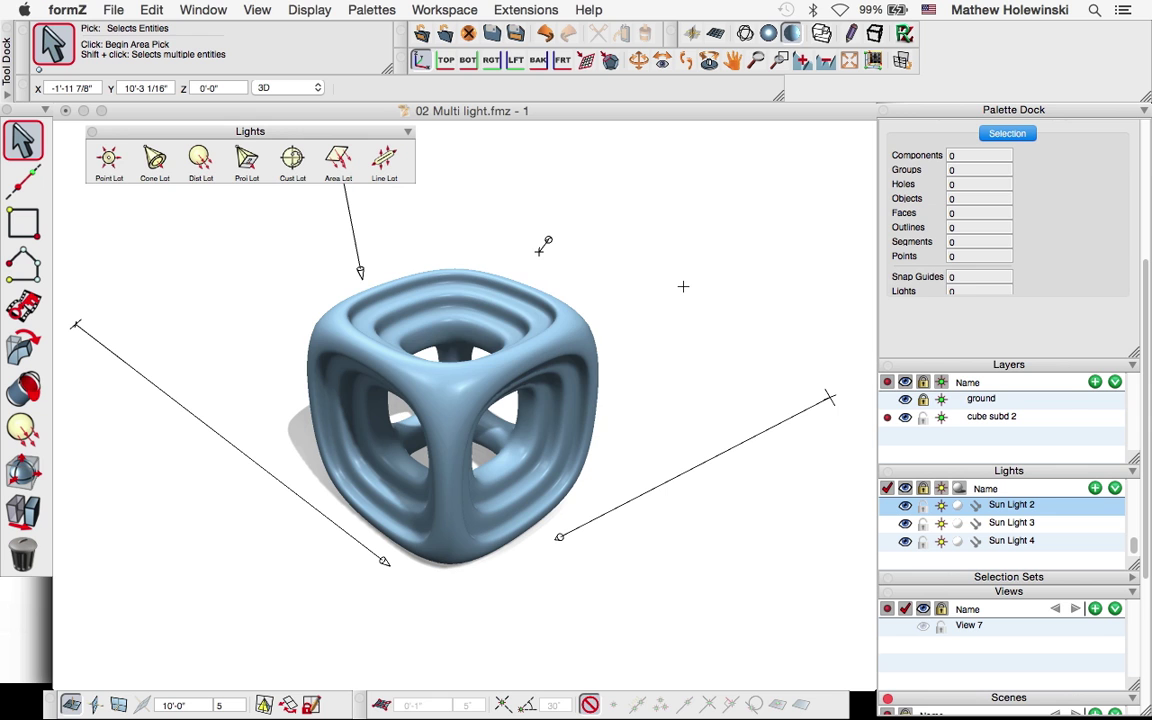
key("super+Tab")
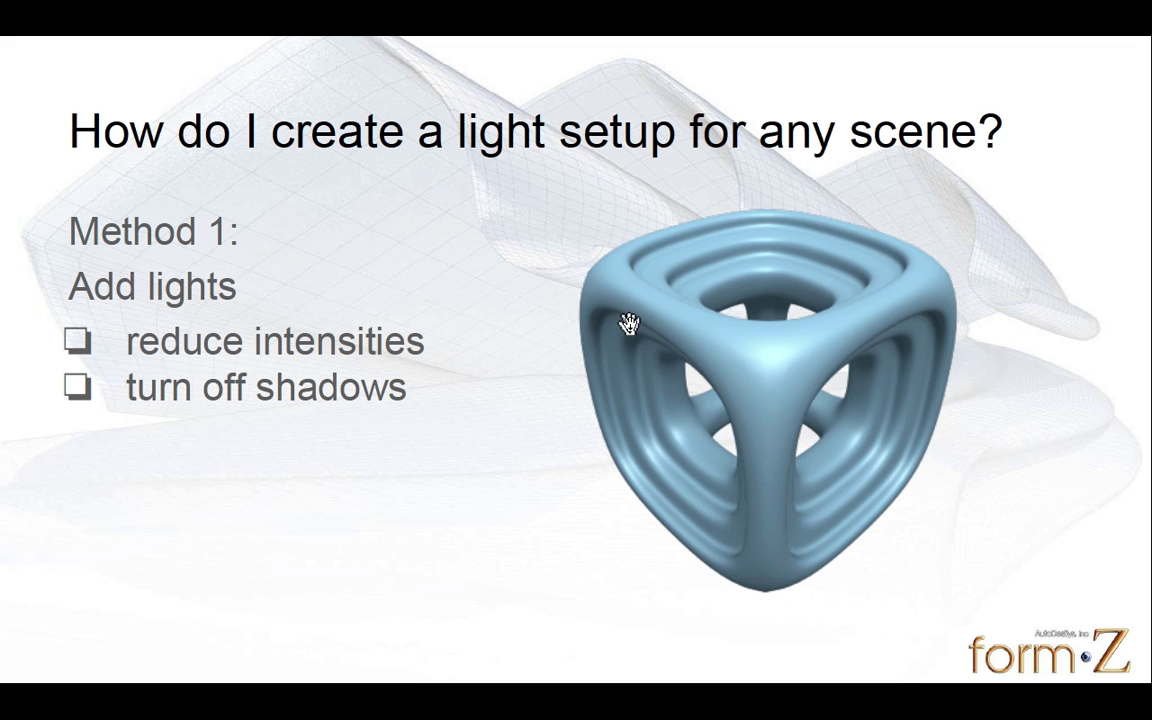
left_click(586, 357)
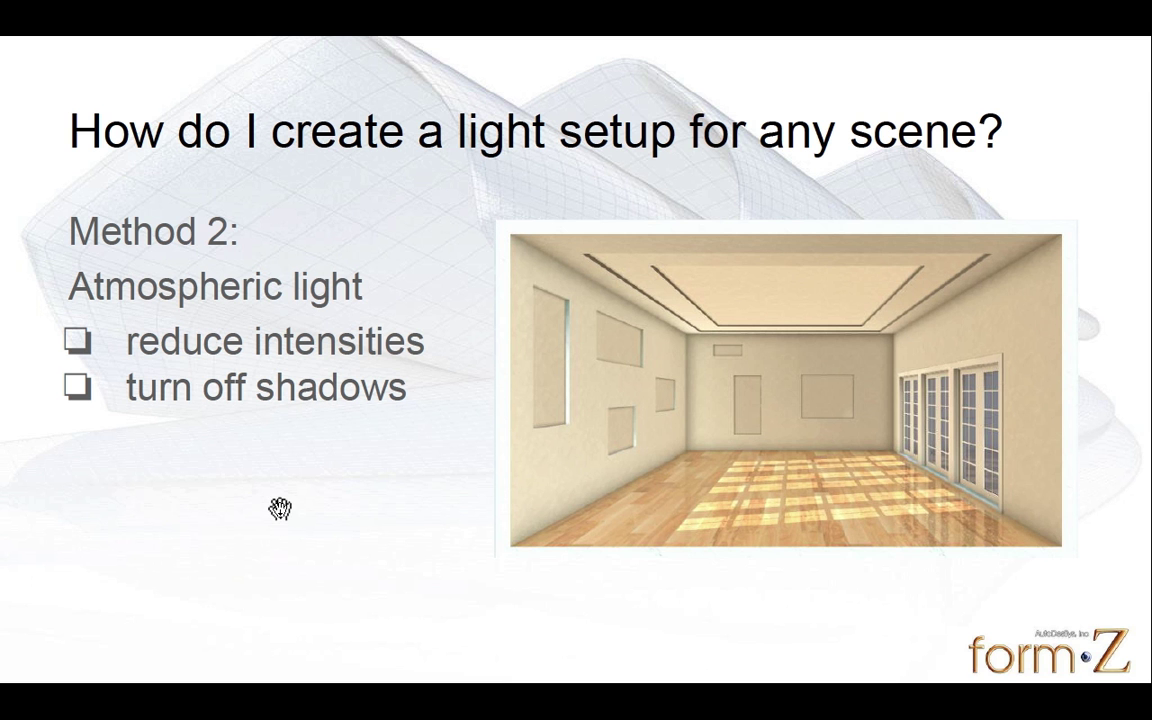
key("super+Tab")
Step: Switch to the 03 Atmos HDRI.fmz project, show the room interior in front perspective and render it with RenderZone
left_click(203, 10)
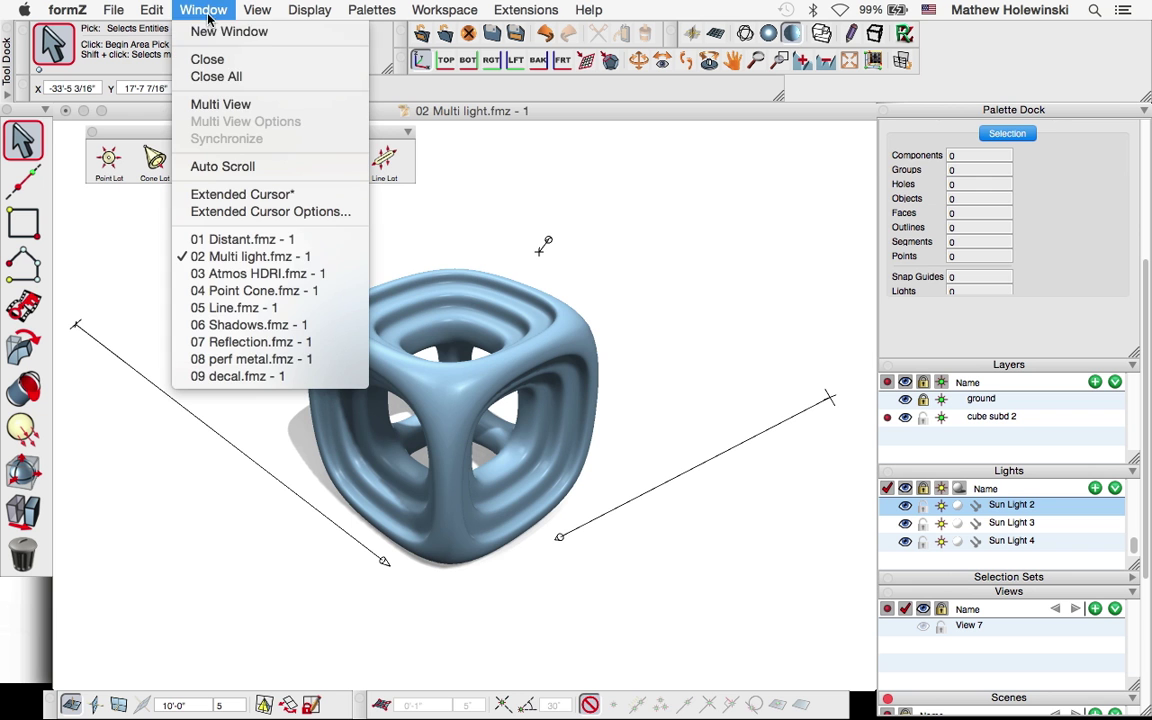
left_click(255, 273)
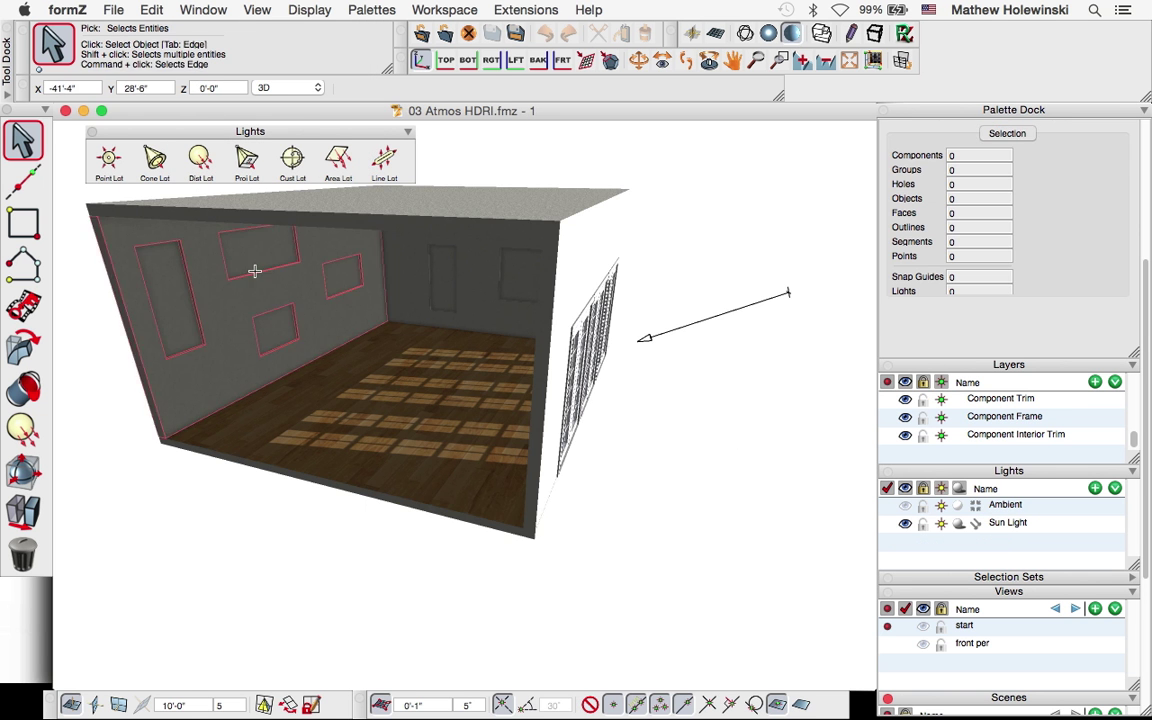
mouse_move(694, 532)
middle_mouse_down()
mouse_move(512, 535)
mouse_move(496, 518)
mouse_move(555, 545)
mouse_move(758, 524)
mouse_move(703, 553)
middle_mouse_up()
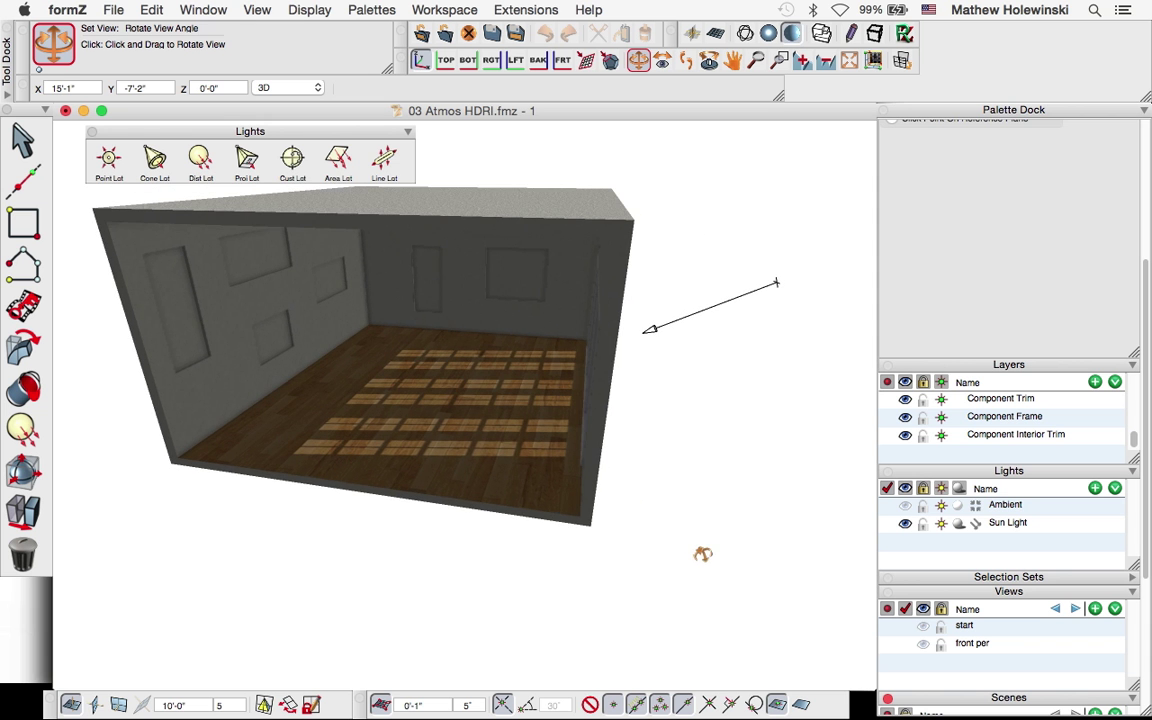
key("super+2")
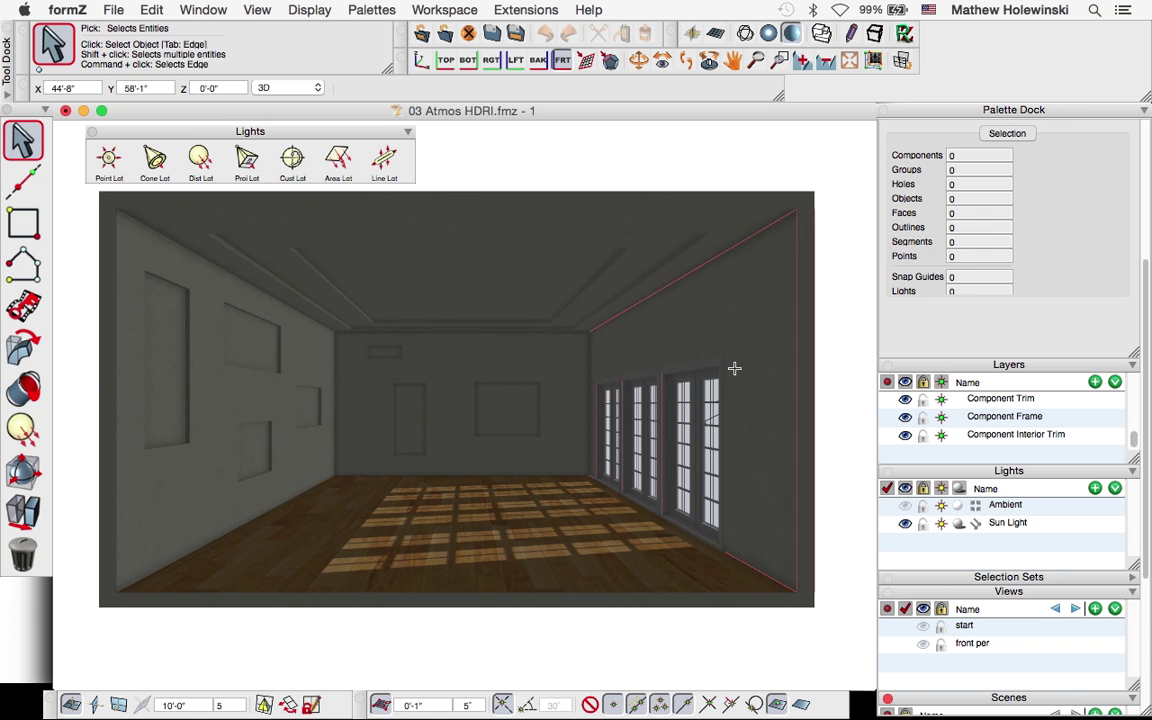
left_click(905, 34)
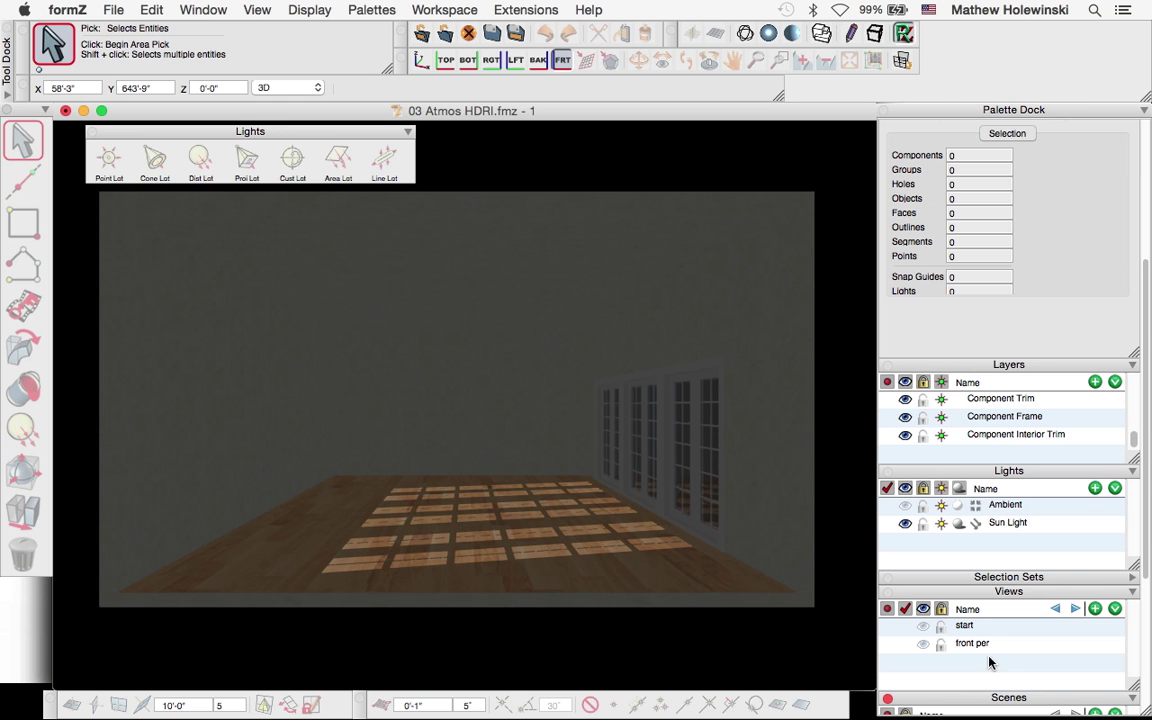
Step: Set the Sun Light's brightness to 125% and render the room again with RenderZone
double_click(1007, 523)
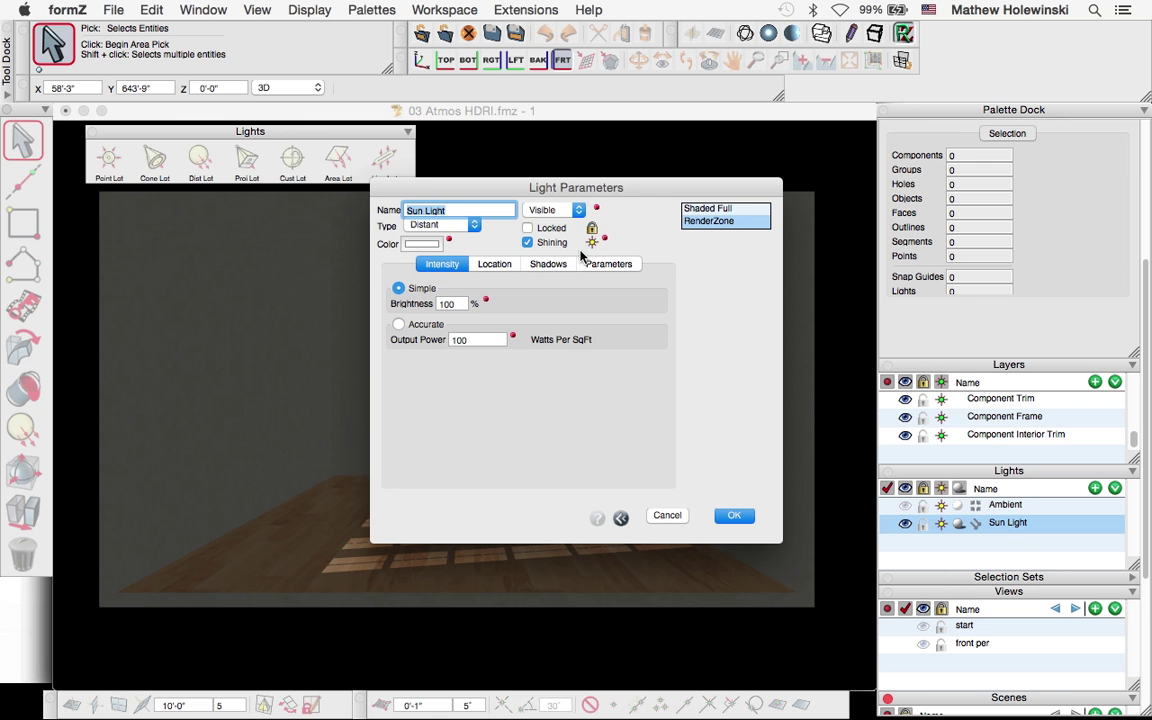
double_click(461, 303)
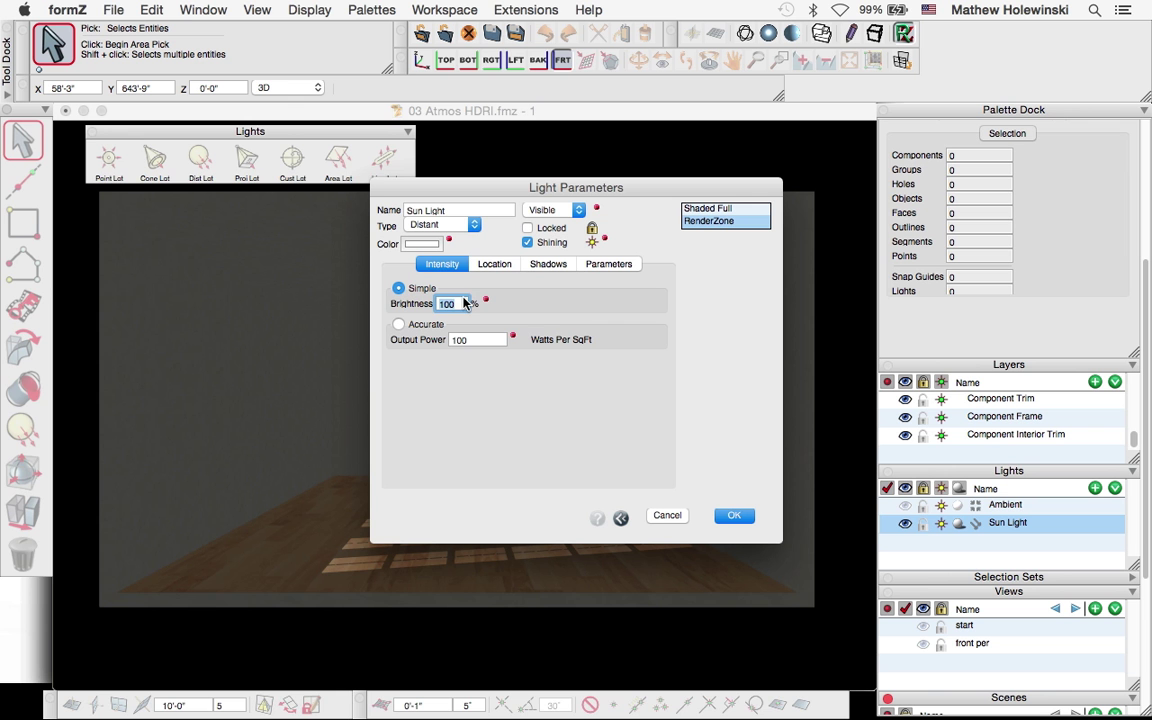
type("125")
left_click(734, 516)
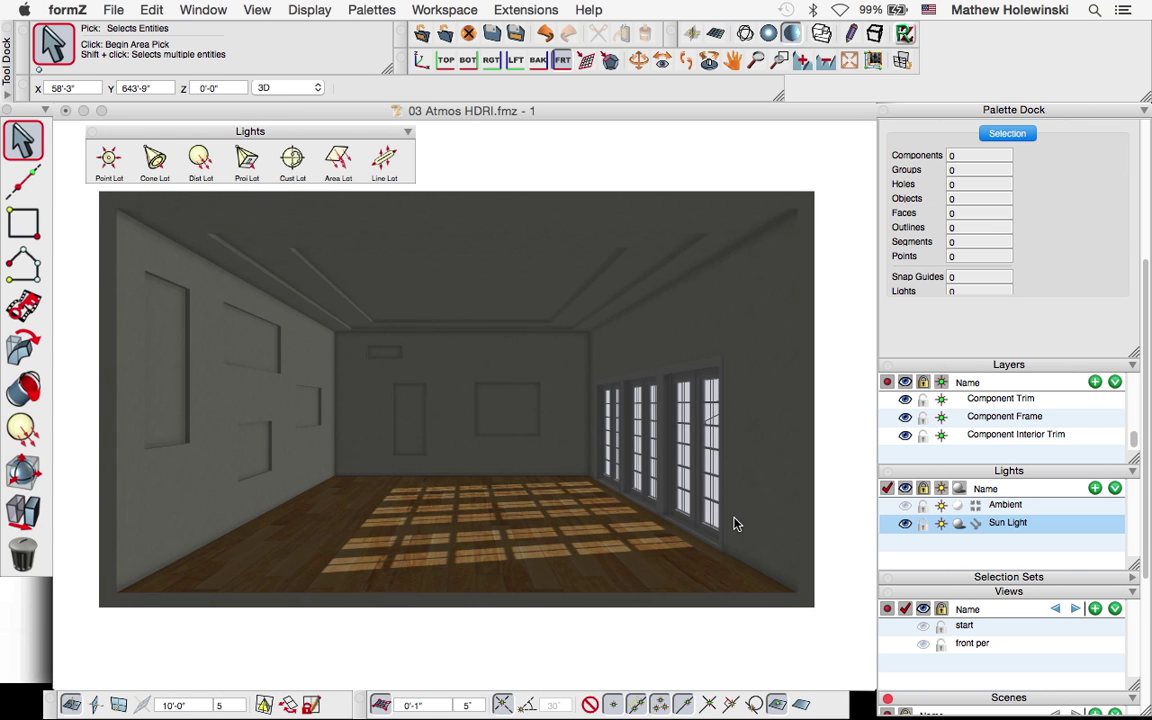
left_click(903, 33)
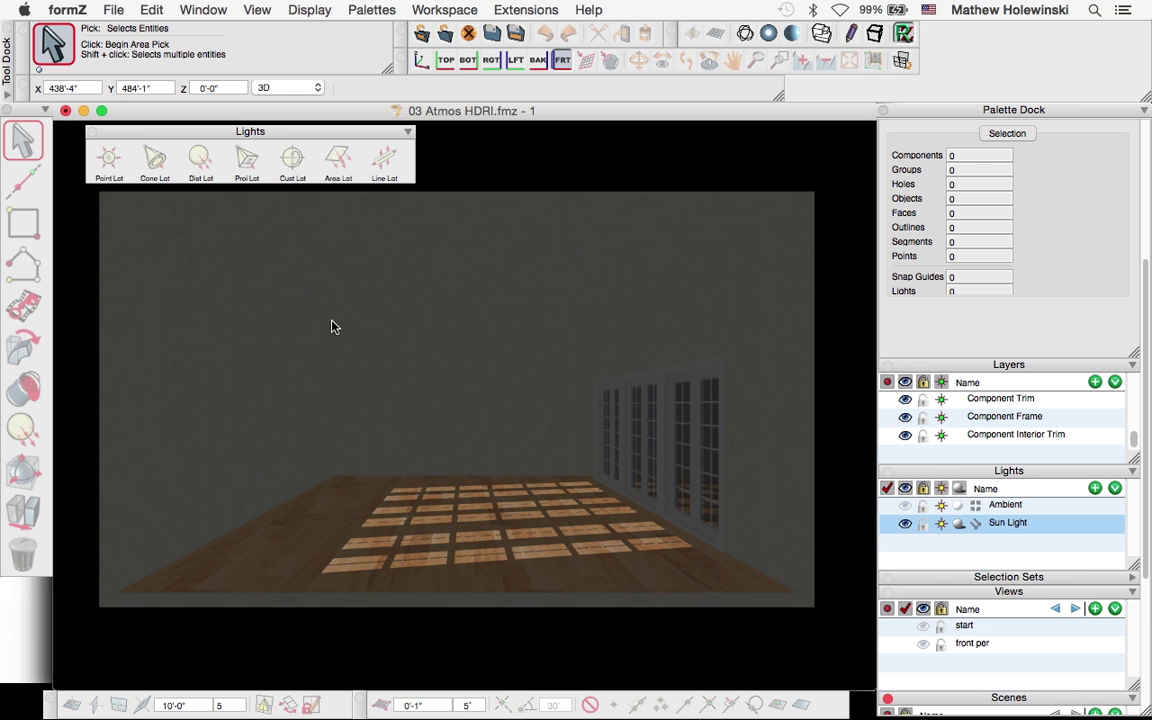
Step: Add a new light and name it "atmospheric"
left_click(1096, 489)
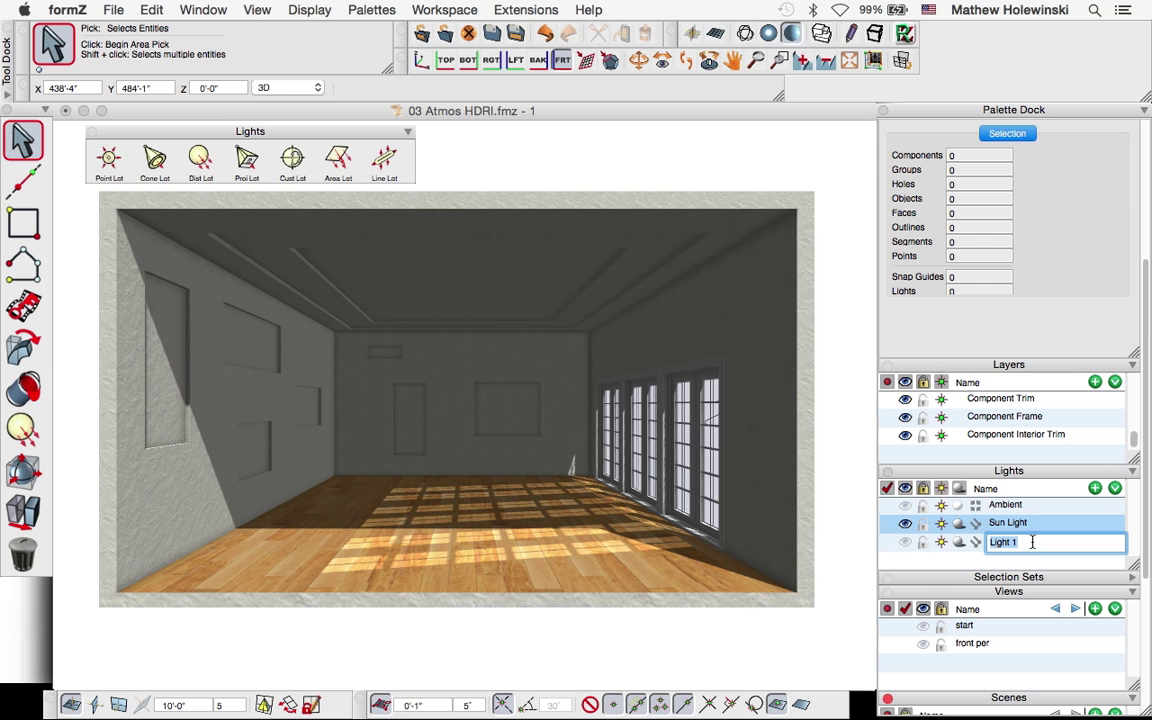
type("atmospheric")
key("Return")
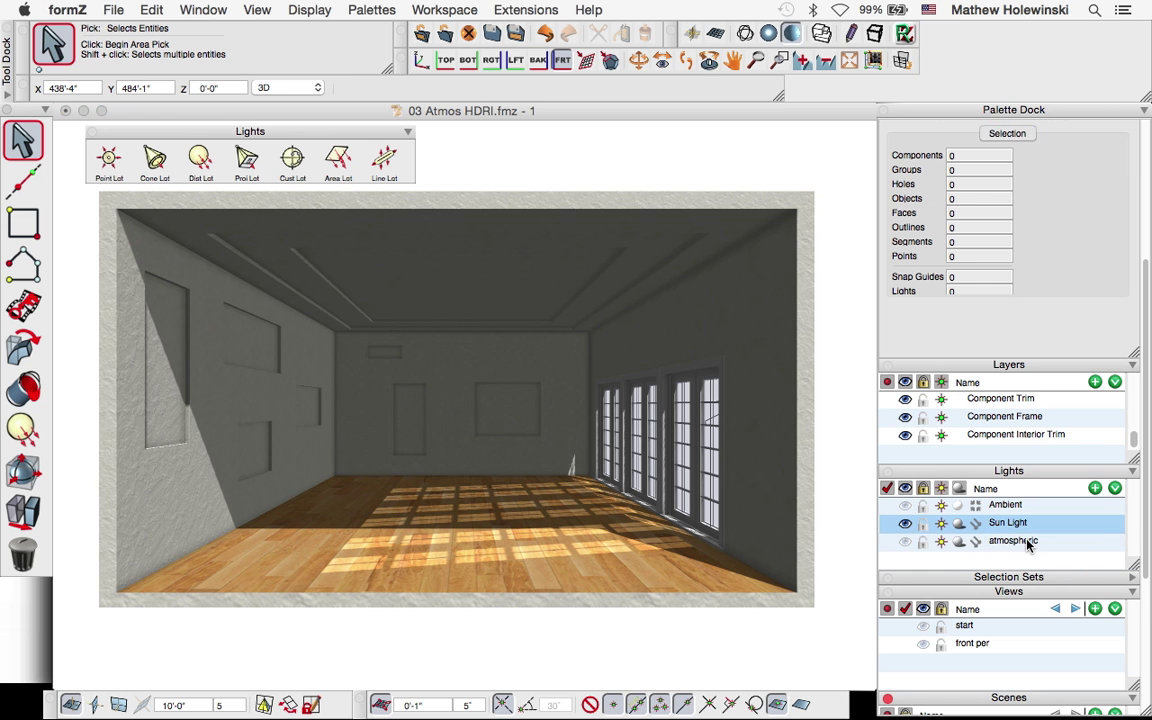
Step: Set the atmospheric light's brightness to 1%, leaving its type as Distant, and turn off its shadows
left_click(1027, 545)
double_click(1027, 545)
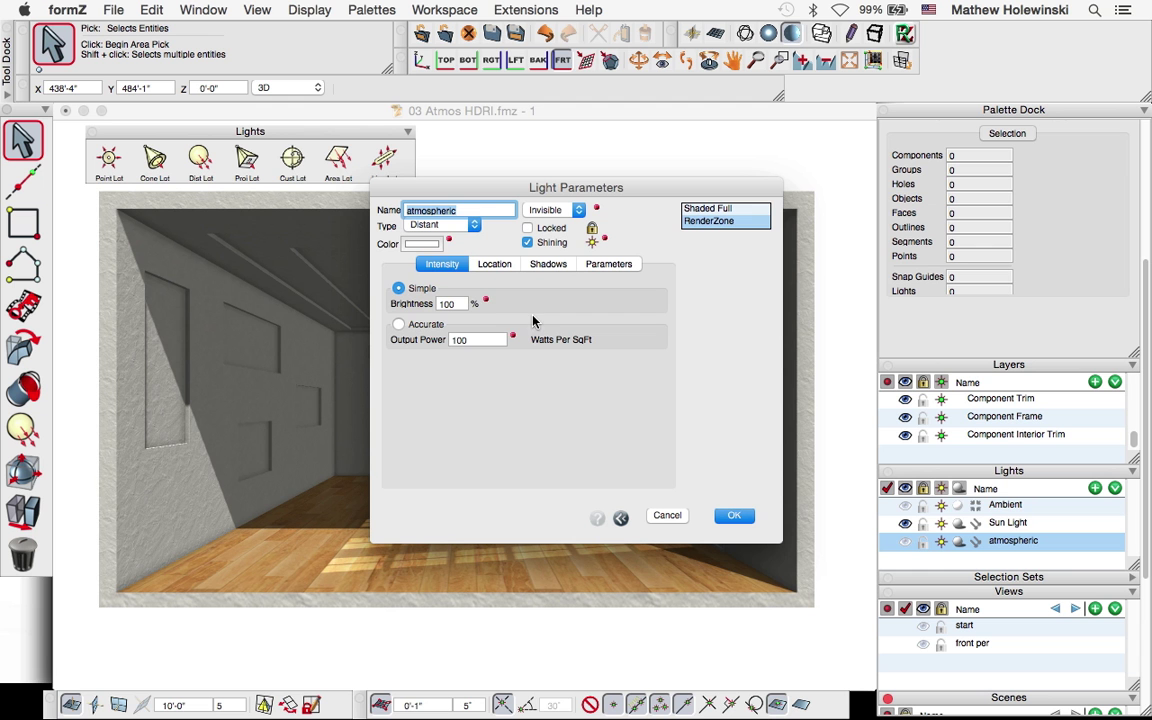
left_click(458, 227)
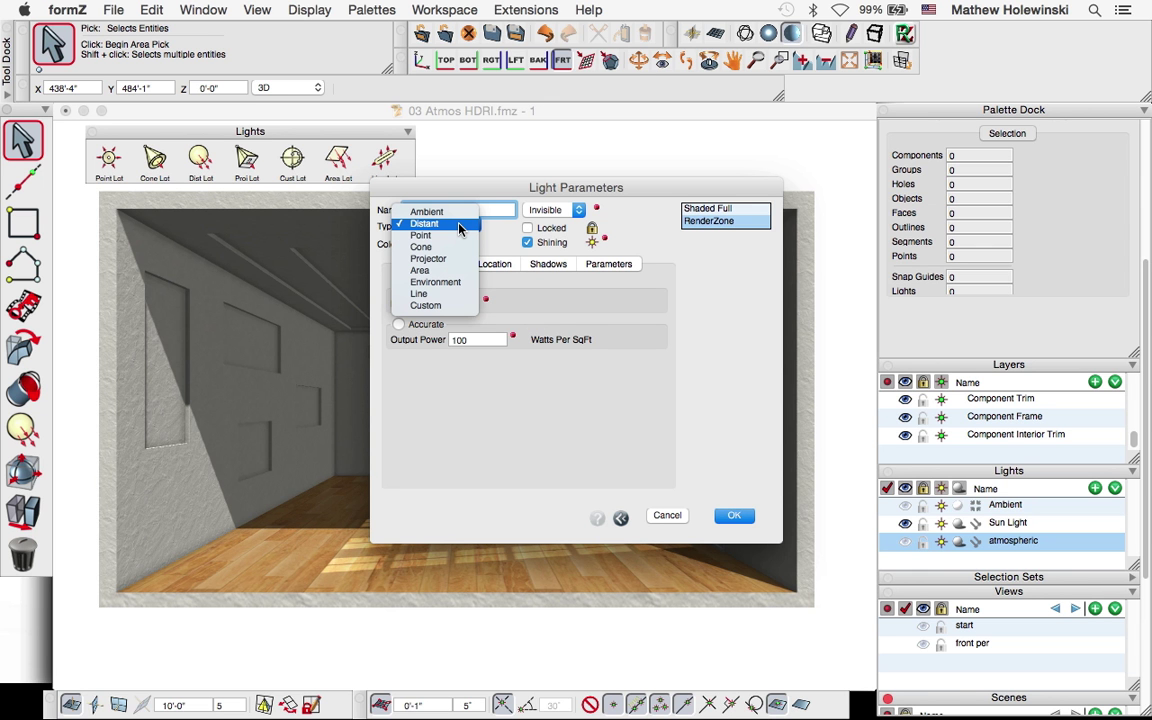
left_click(458, 229)
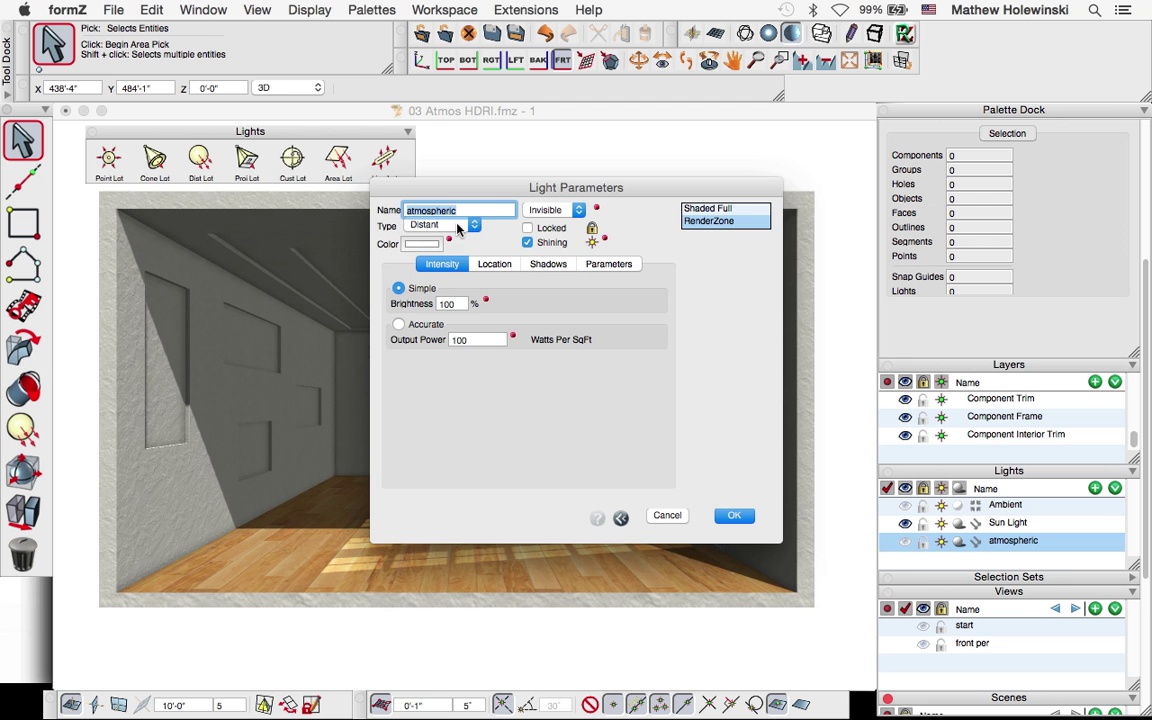
double_click(455, 305)
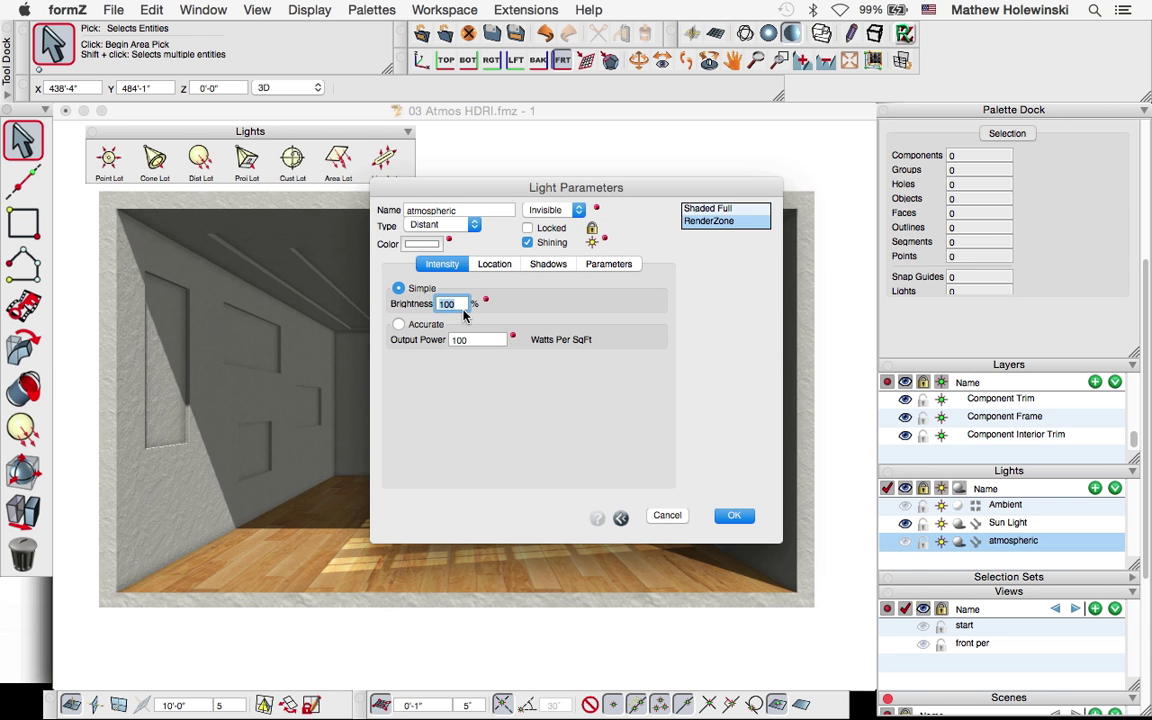
type("1")
left_click(400, 256)
left_click(547, 264)
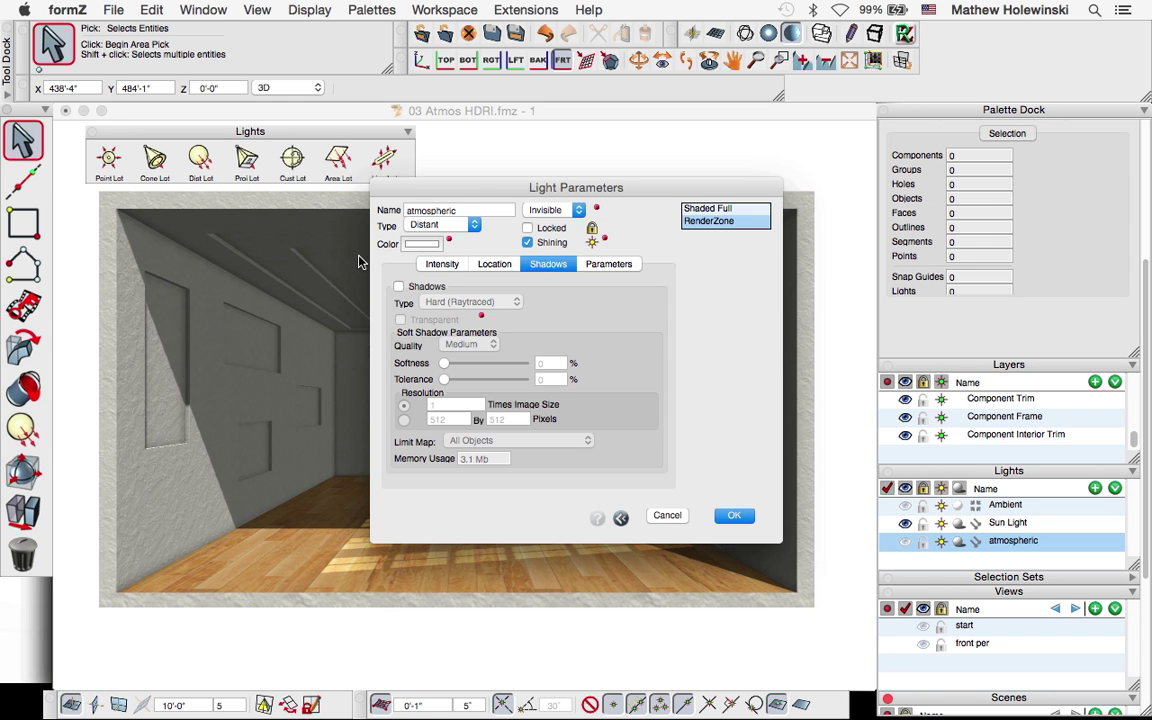
Step: Enable Apply Atmospheric Light with the Simple type on the atmospheric light, and render the room with RenderZone
left_click(605, 266)
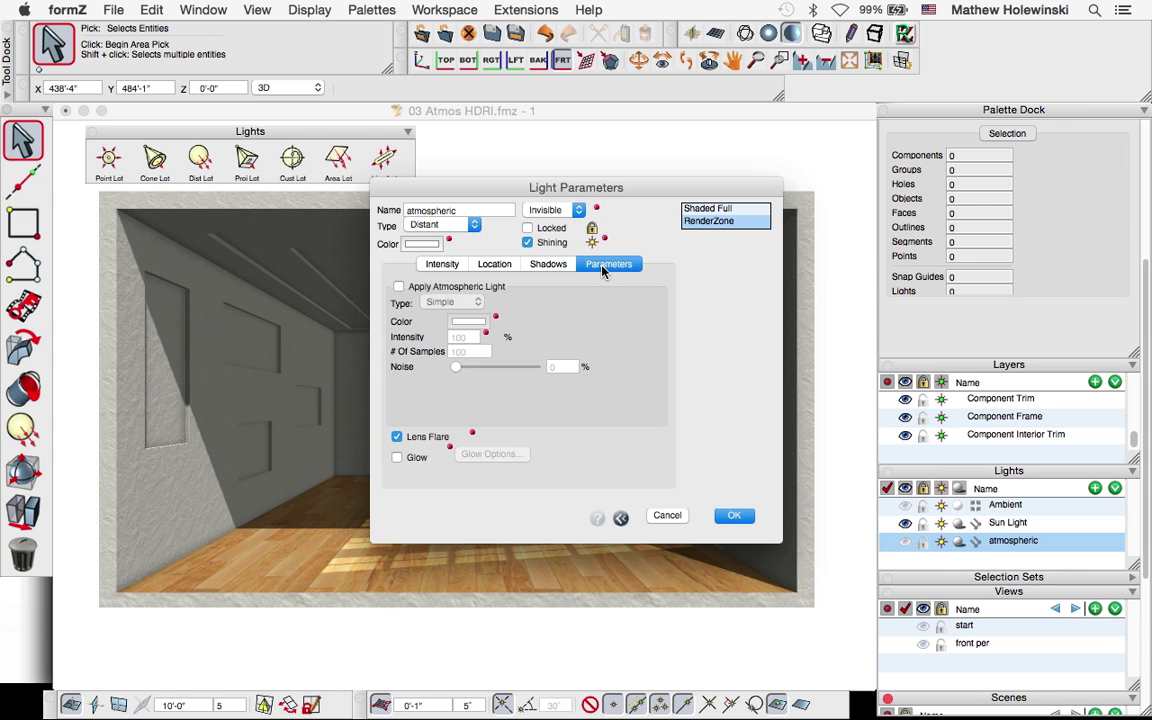
left_click(456, 288)
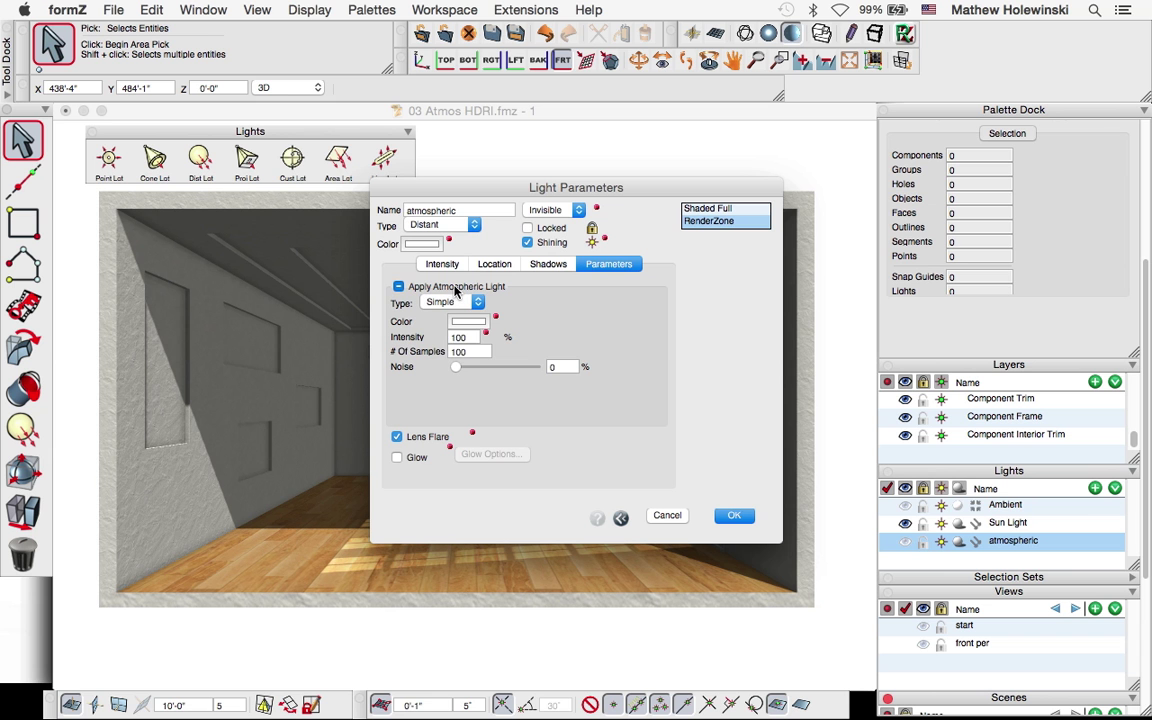
double_click(449, 339)
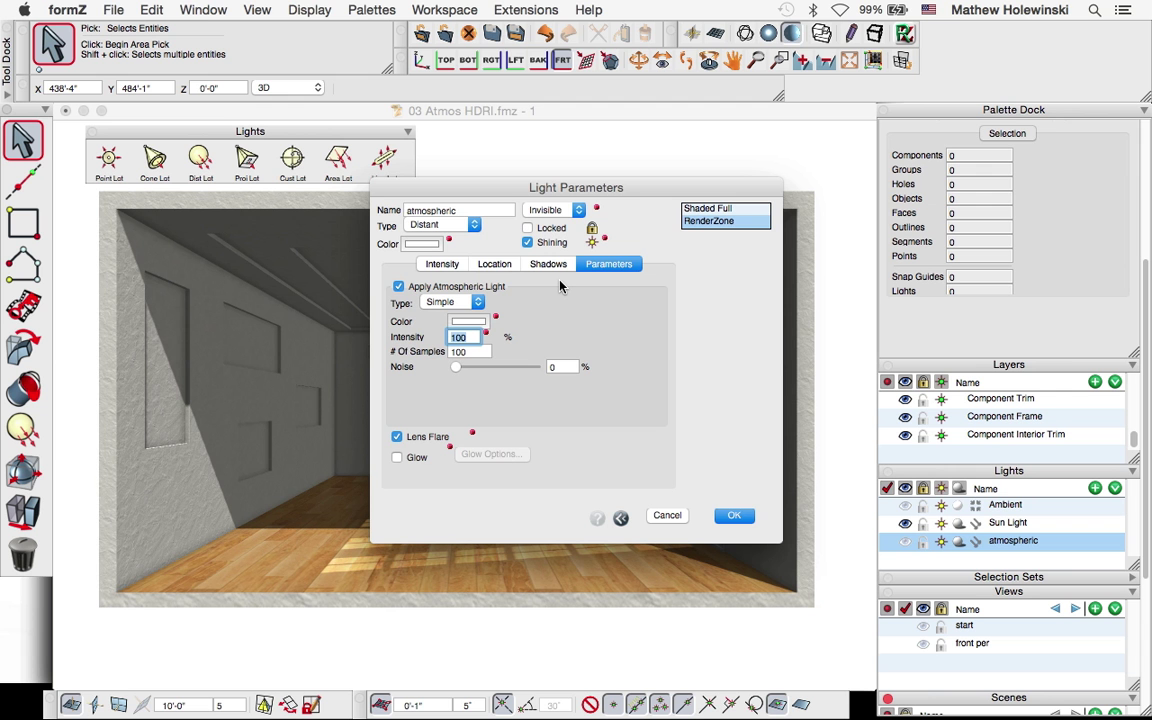
left_click(733, 516)
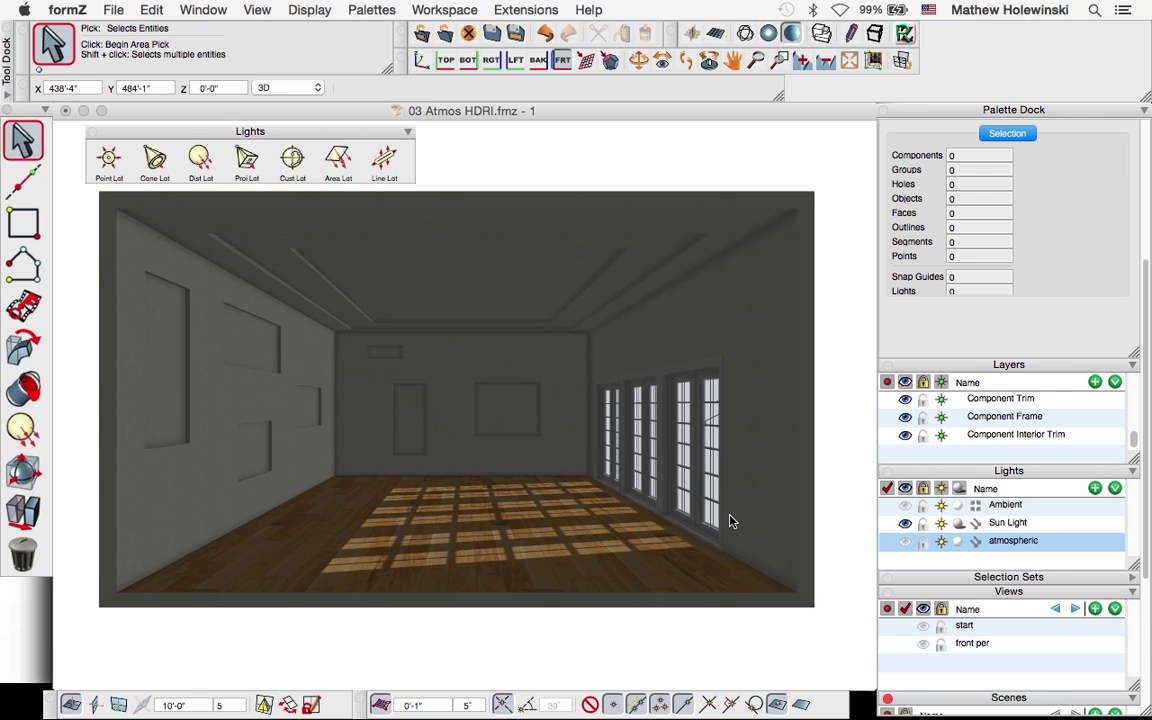
left_click(905, 35)
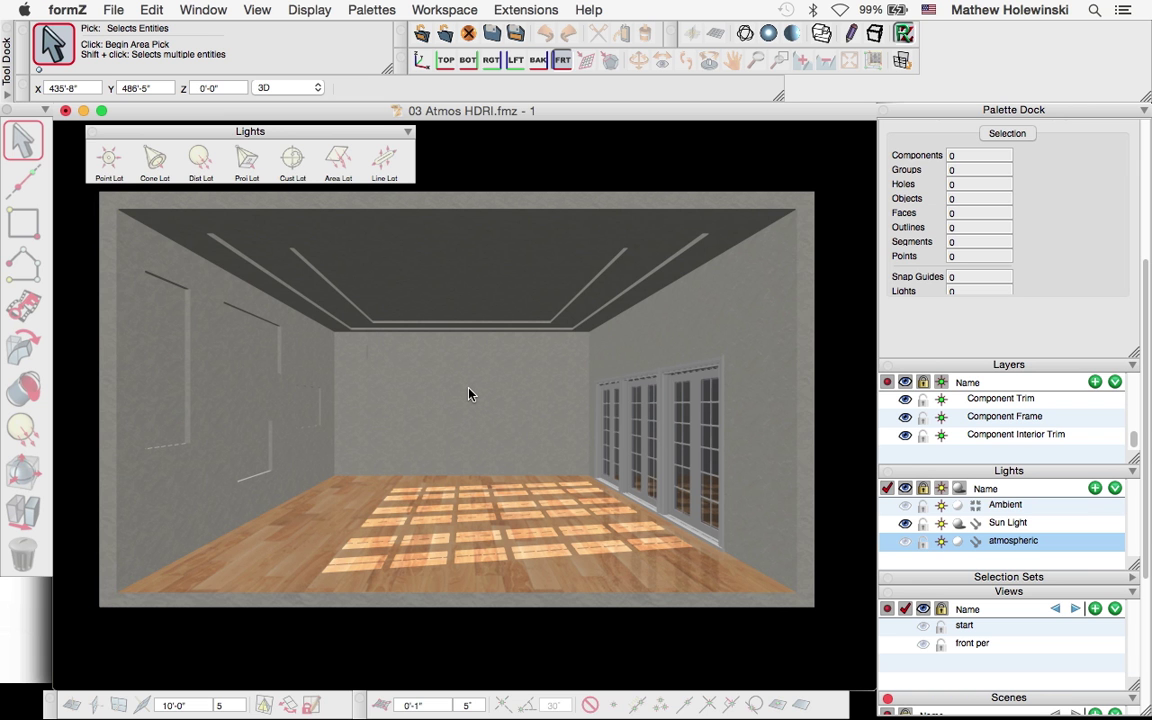
Step: Enable Use Ambient Occlusion in the RenderZone global illumination options, keeping the Room scene size and quality 1 (Low)
left_click(310, 10)
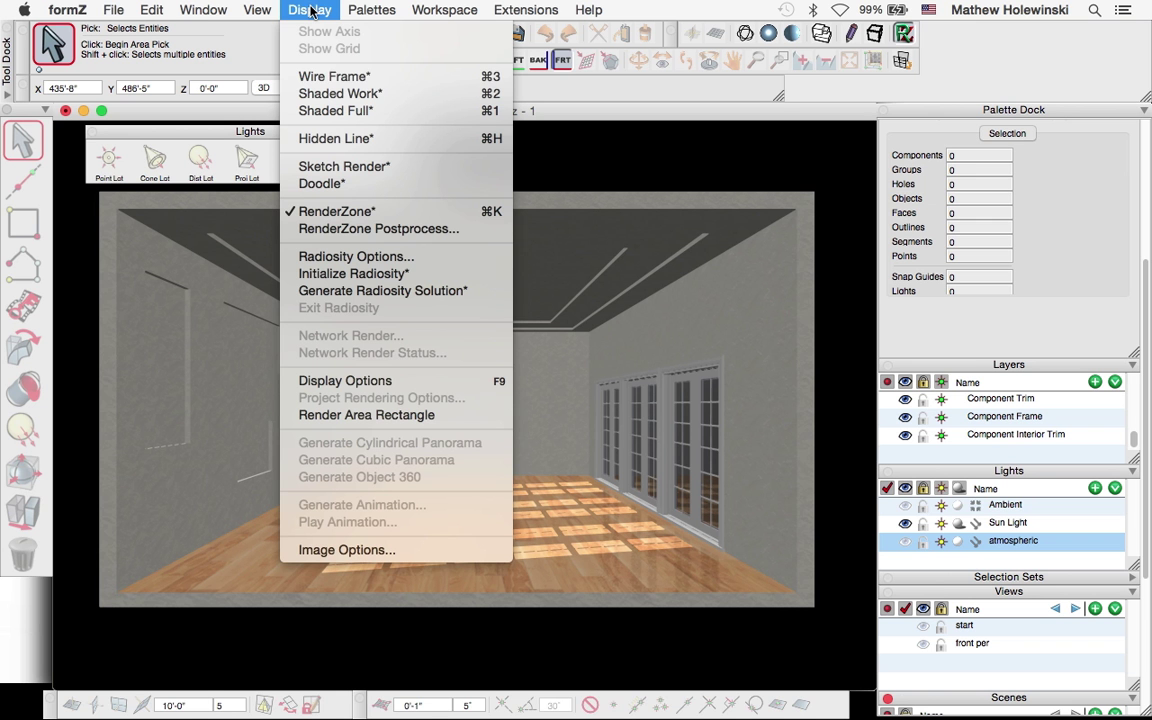
left_click(345, 380)
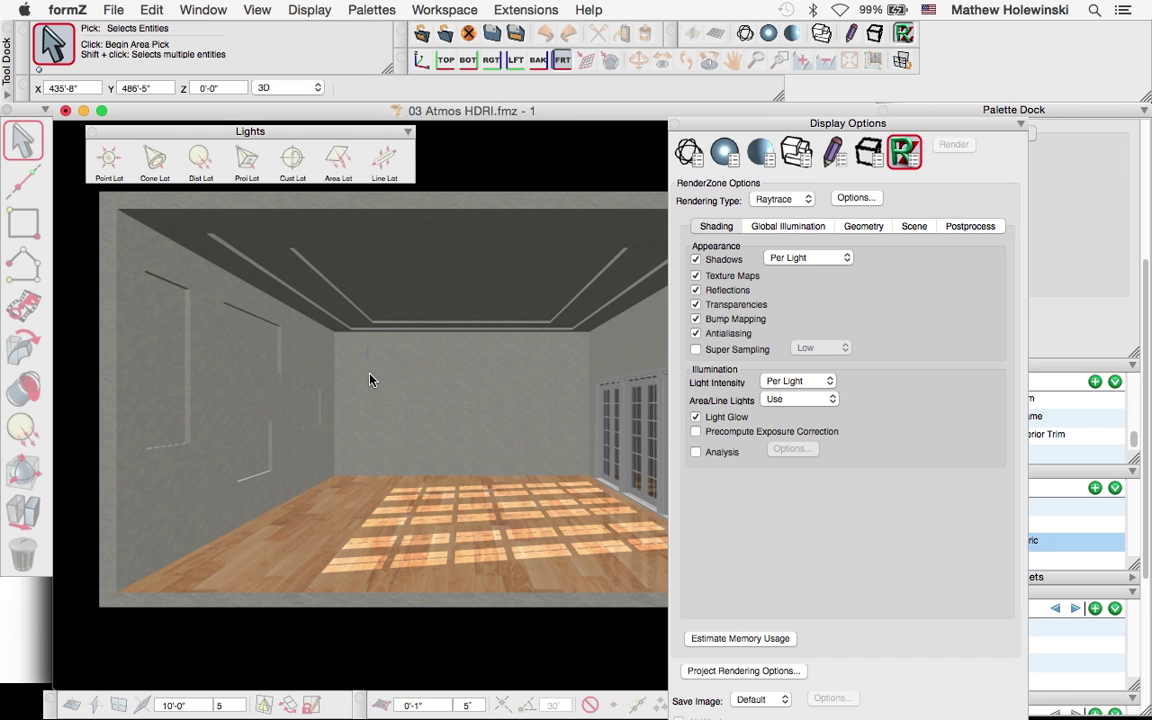
left_click(785, 227)
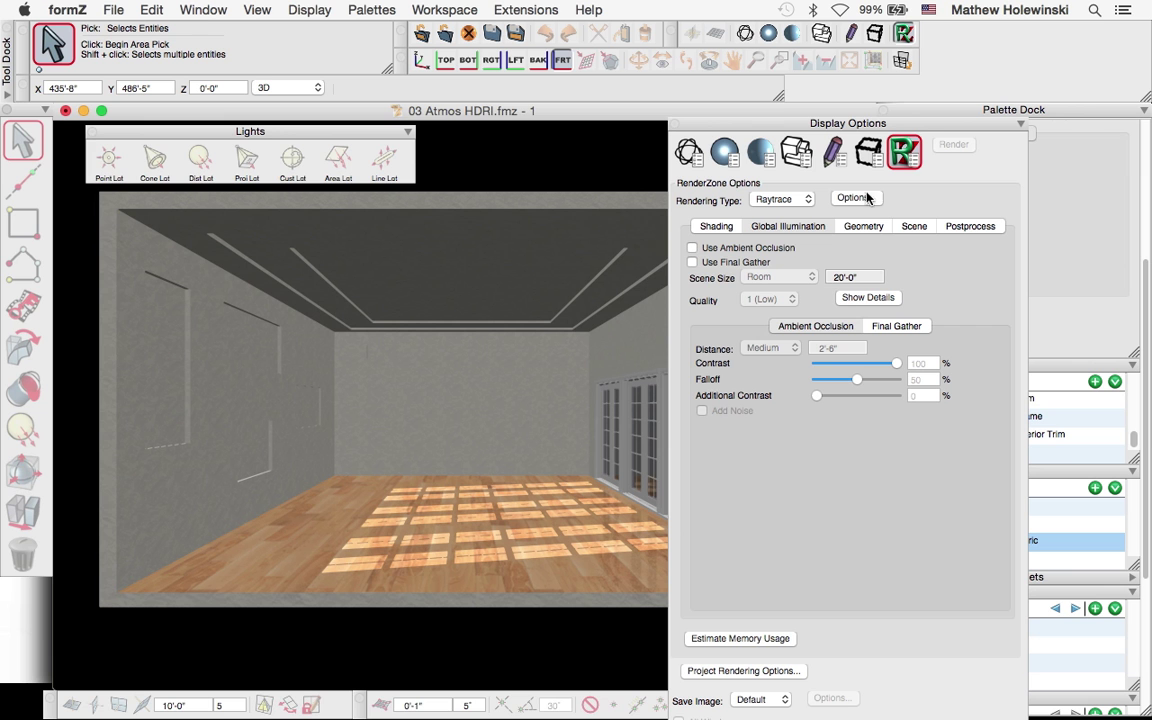
left_click(694, 248)
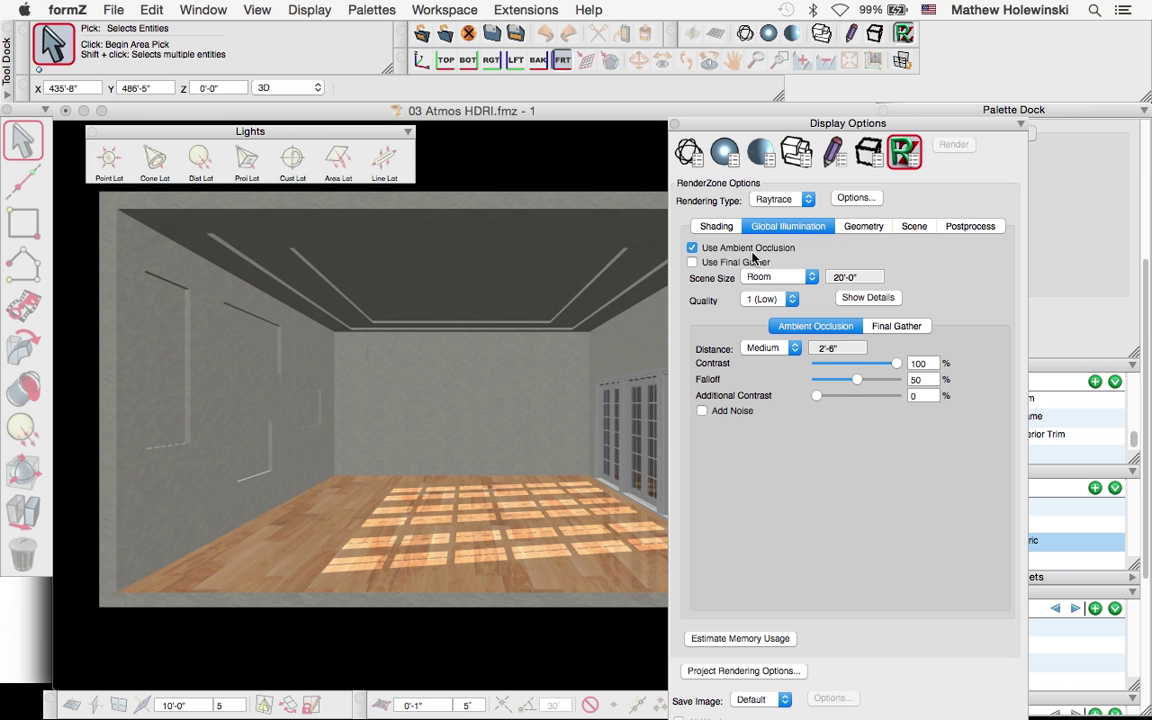
left_click(790, 277)
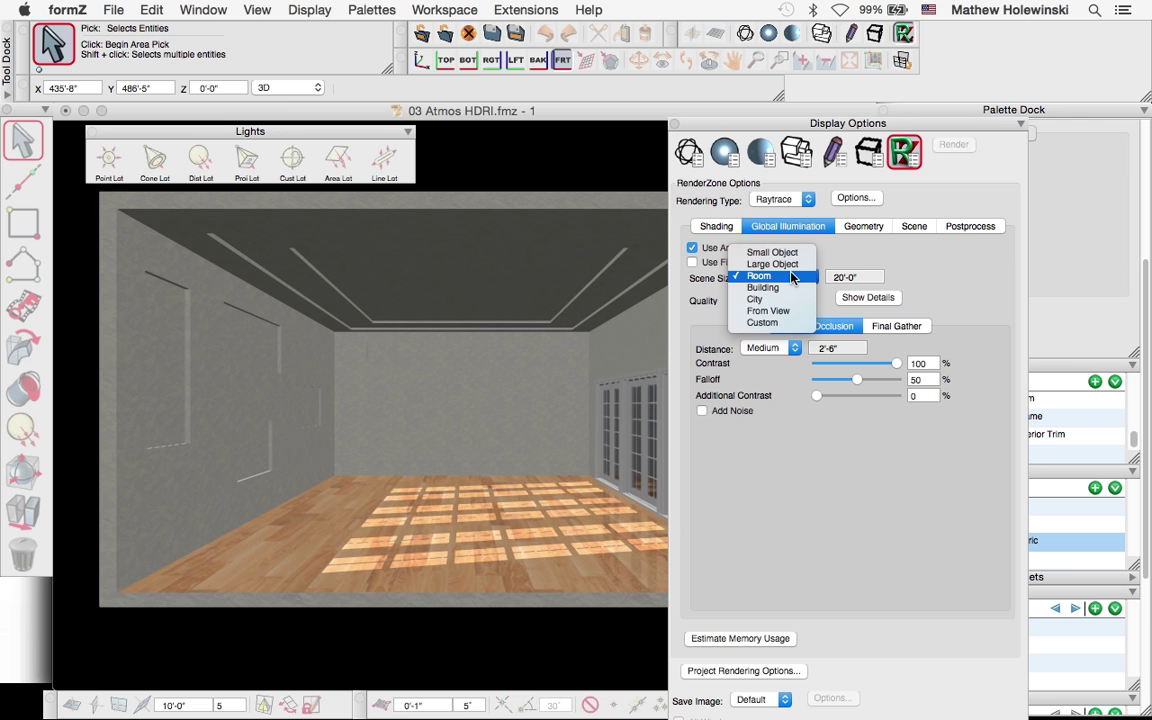
left_click(791, 277)
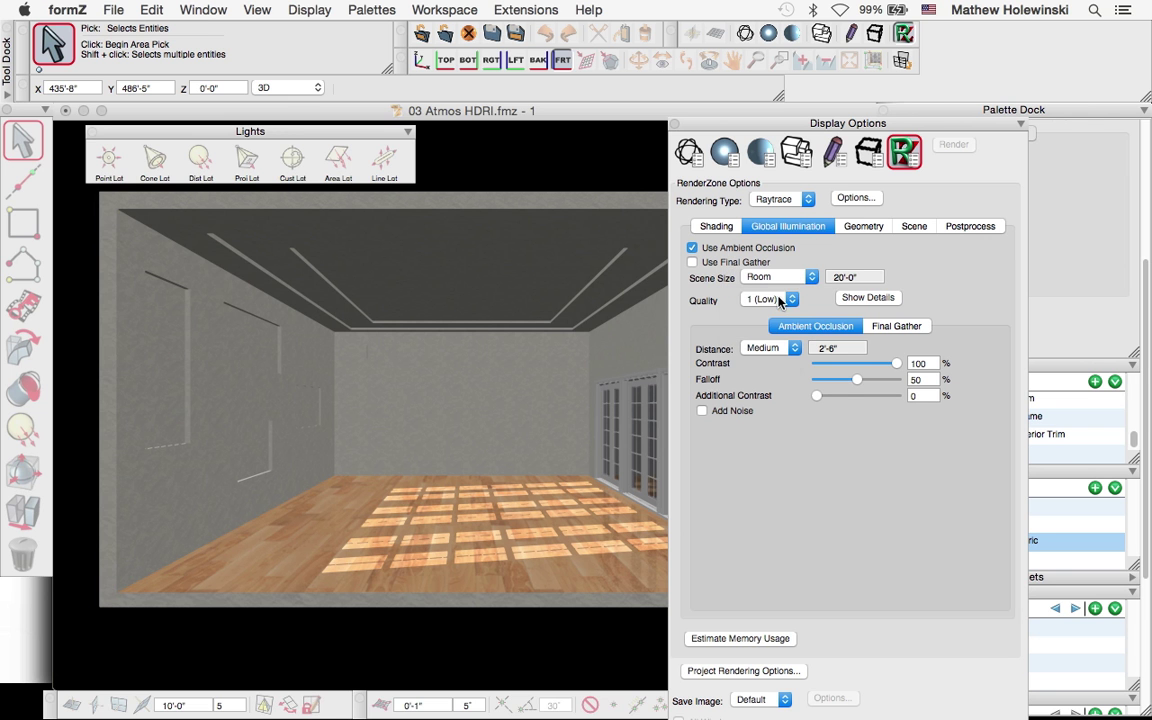
left_click(779, 300)
left_click(777, 302)
left_click(777, 302)
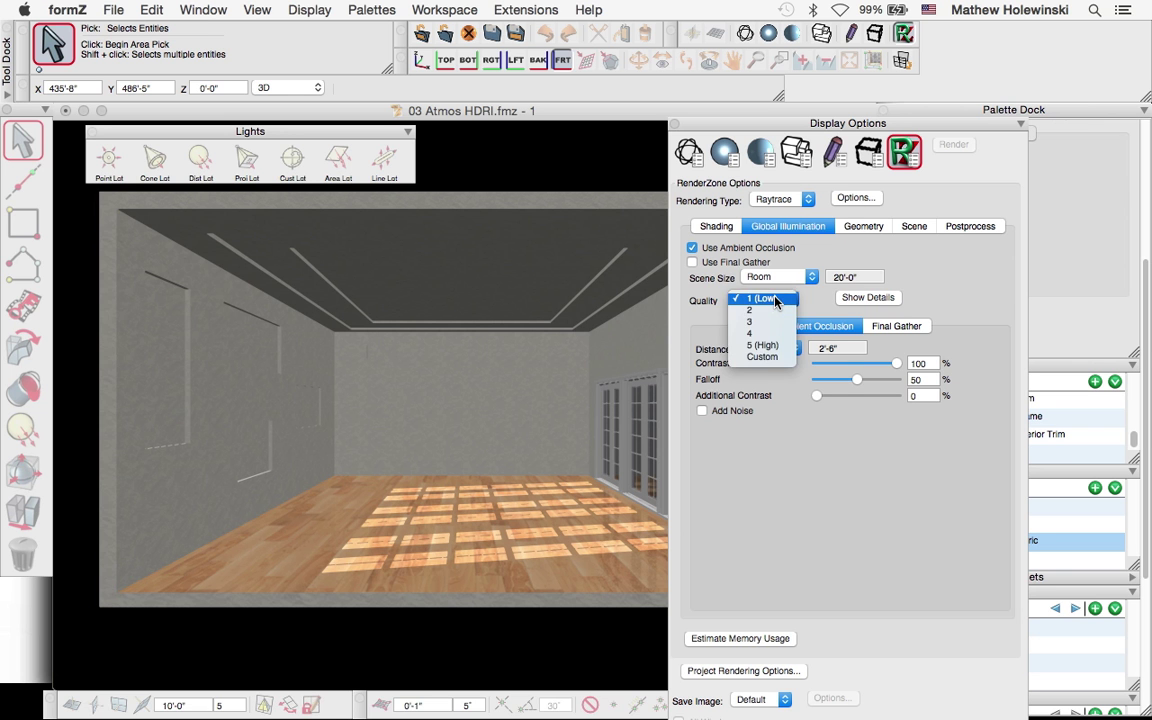
left_click(775, 301)
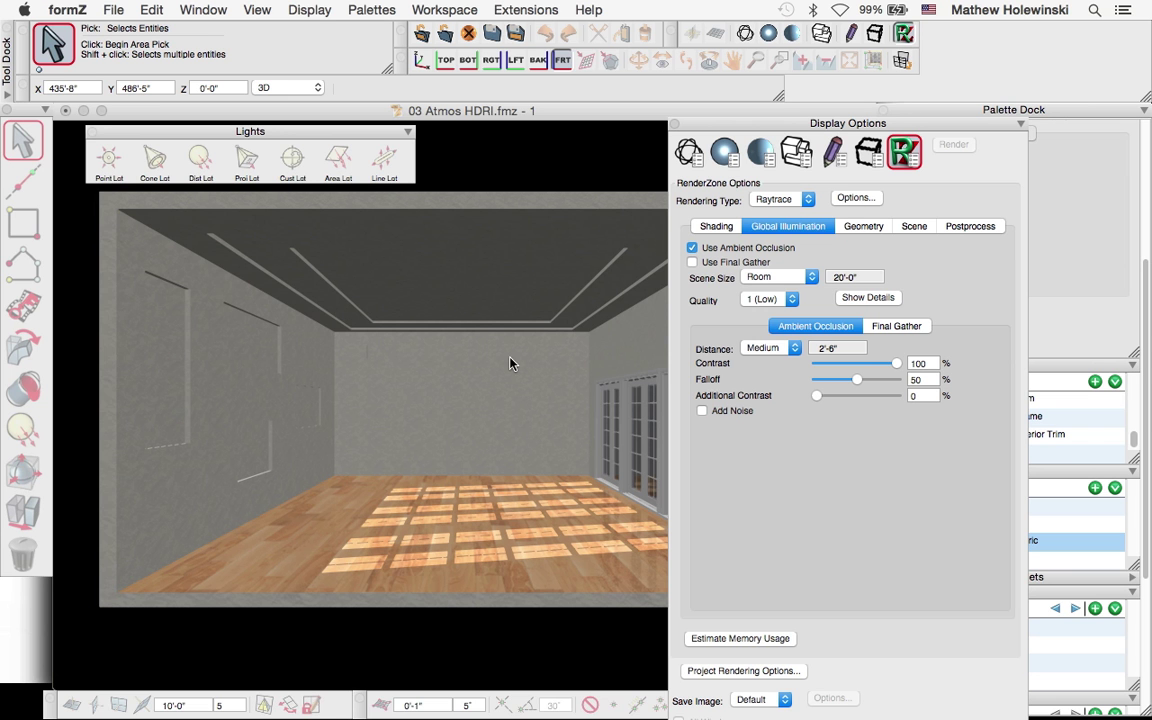
Step: Set the ambient occlusion's Additional Contrast to 25% and update the RenderZone image of the room
mouse_move(817, 397)
left_mouse_down()
mouse_move(851, 400)
mouse_move(838, 402)
left_mouse_up()
left_click_drag(958, 128, 1037, 92)
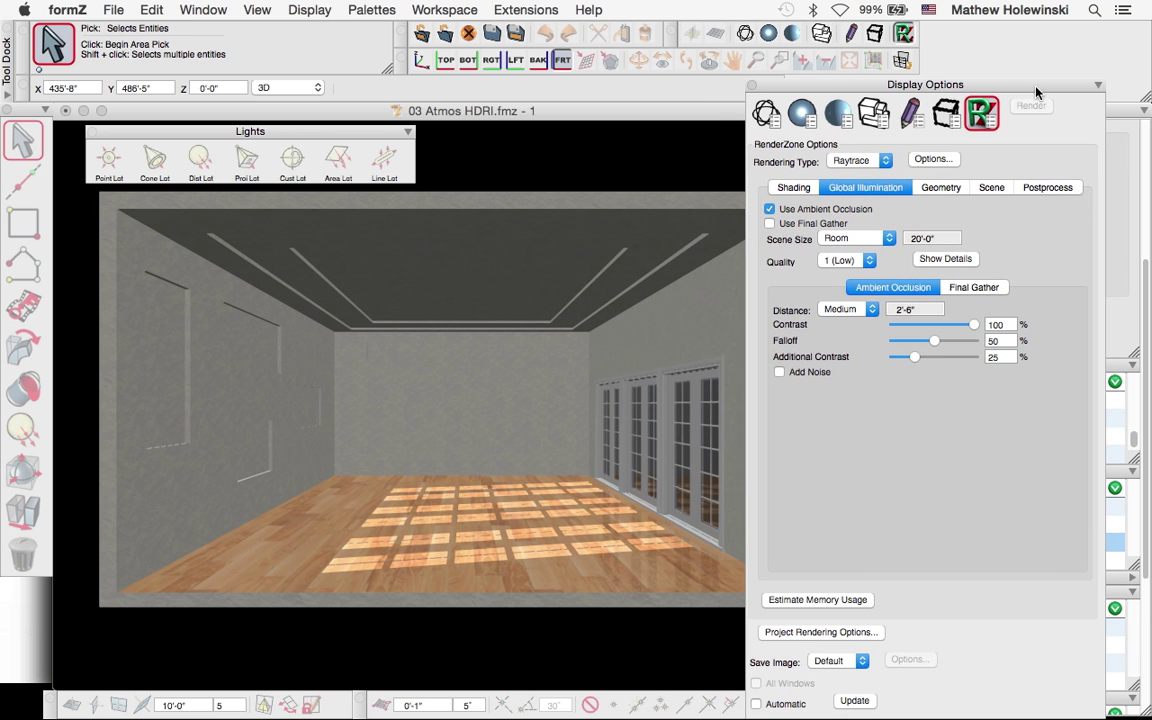
left_click(855, 701)
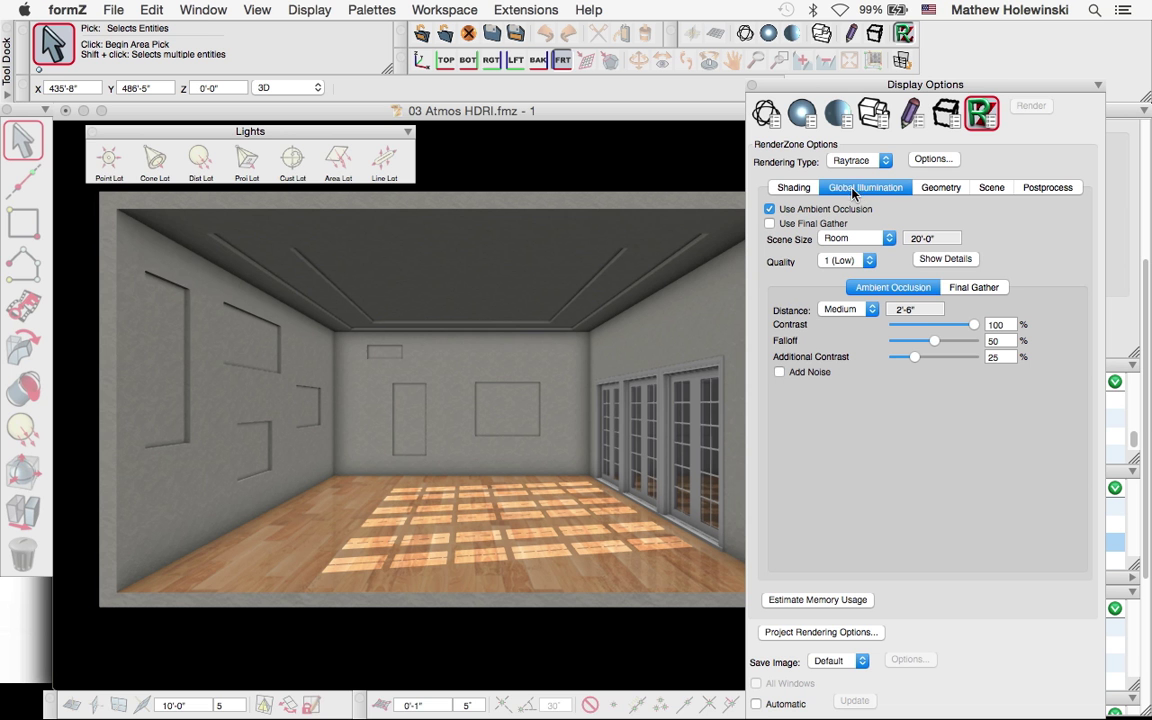
Step: Enable Use Final Gather, raise its Scale Output to 201% and Color Saturation to 55%, rendering the room before and after the adjustments
left_click(793, 226)
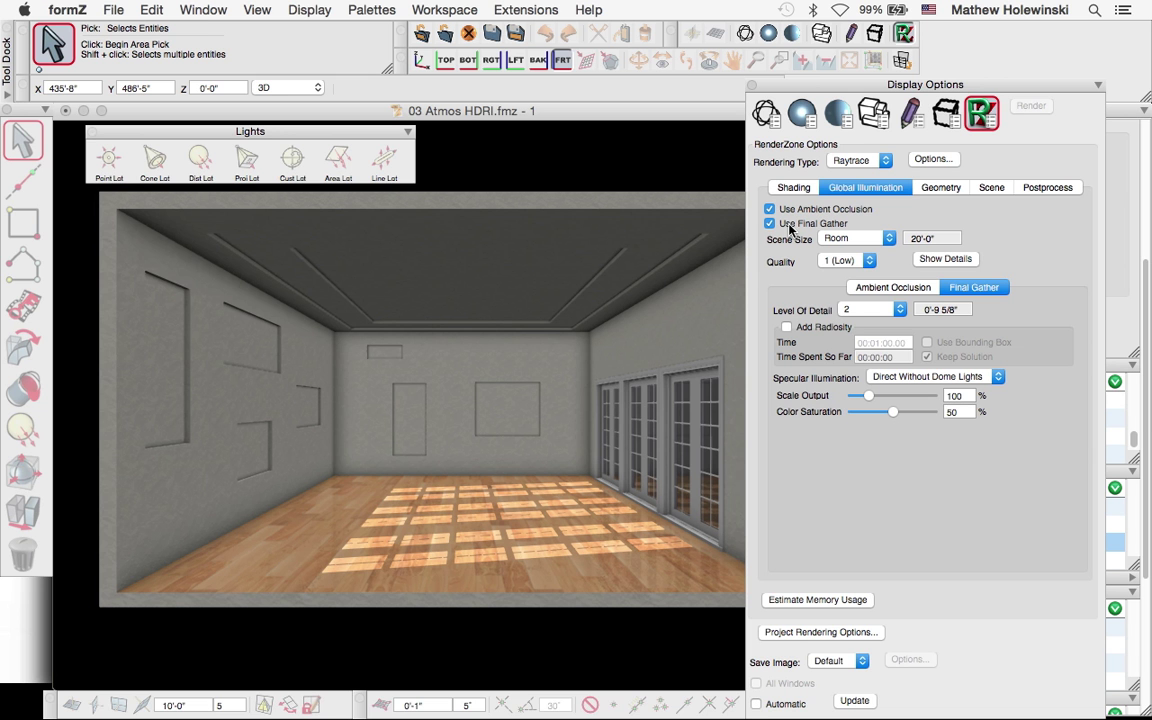
left_click(856, 703)
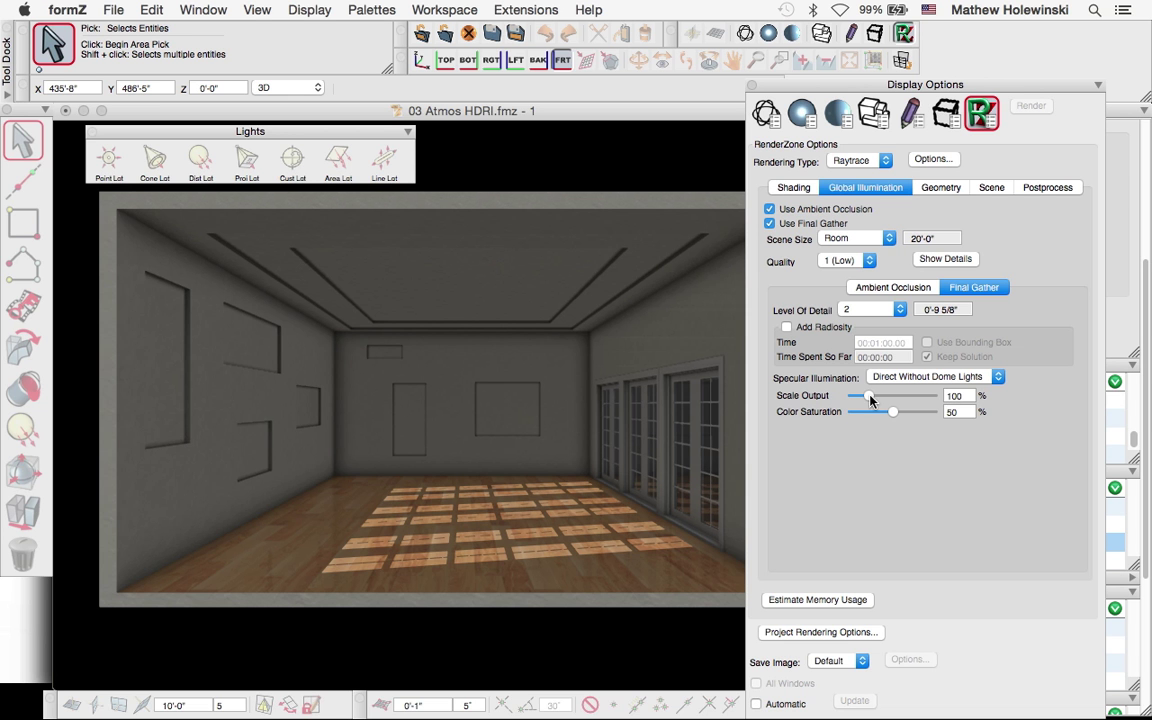
left_click_drag(870, 399, 886, 400)
left_click_drag(894, 414, 940, 419)
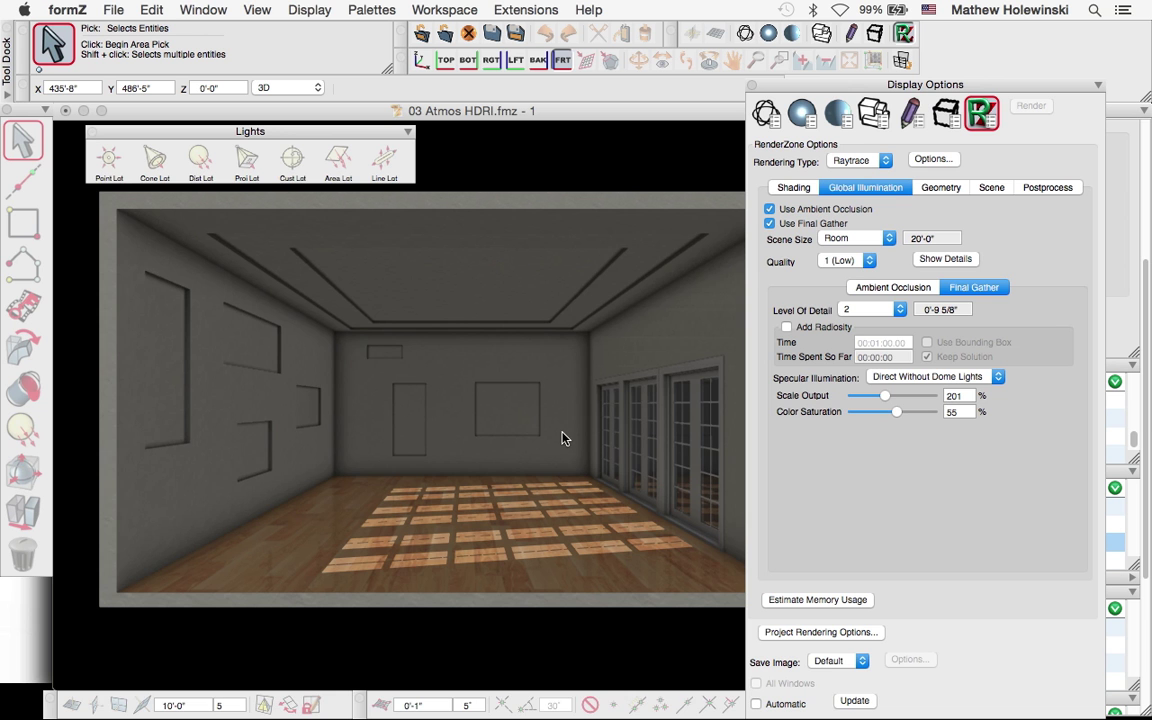
left_click(855, 700)
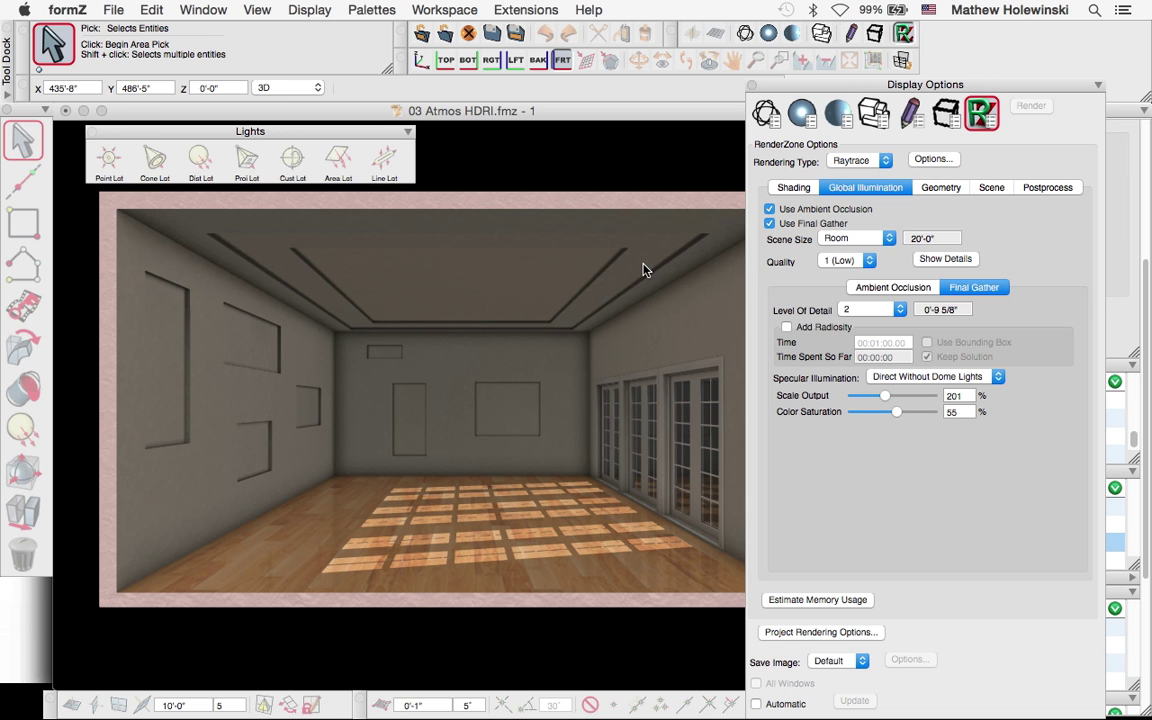
key("super+Tab")
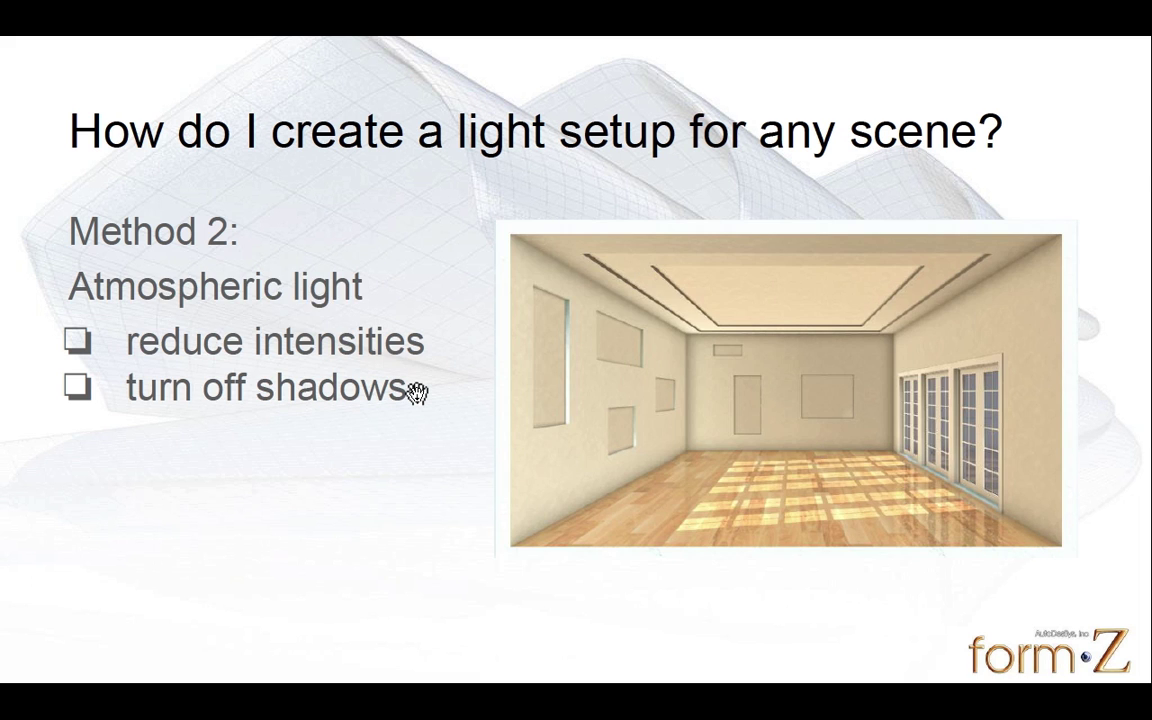
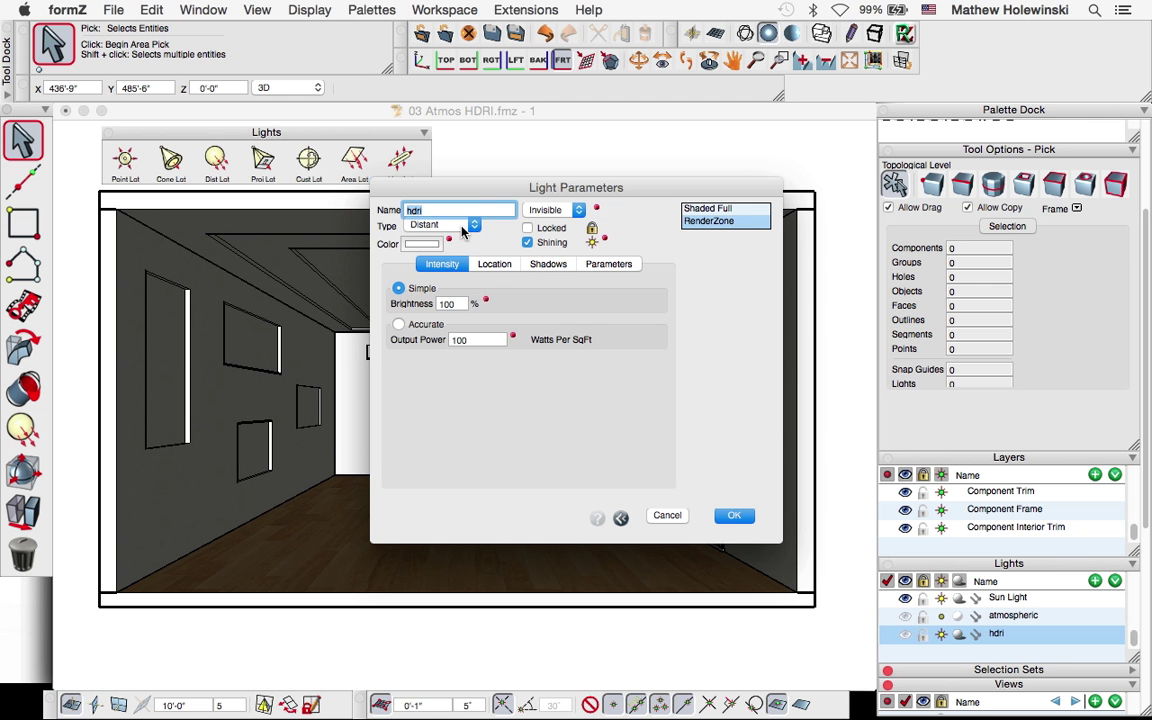
Step: Change the hdri light's type to Environment and show its map parameters
left_click(455, 225)
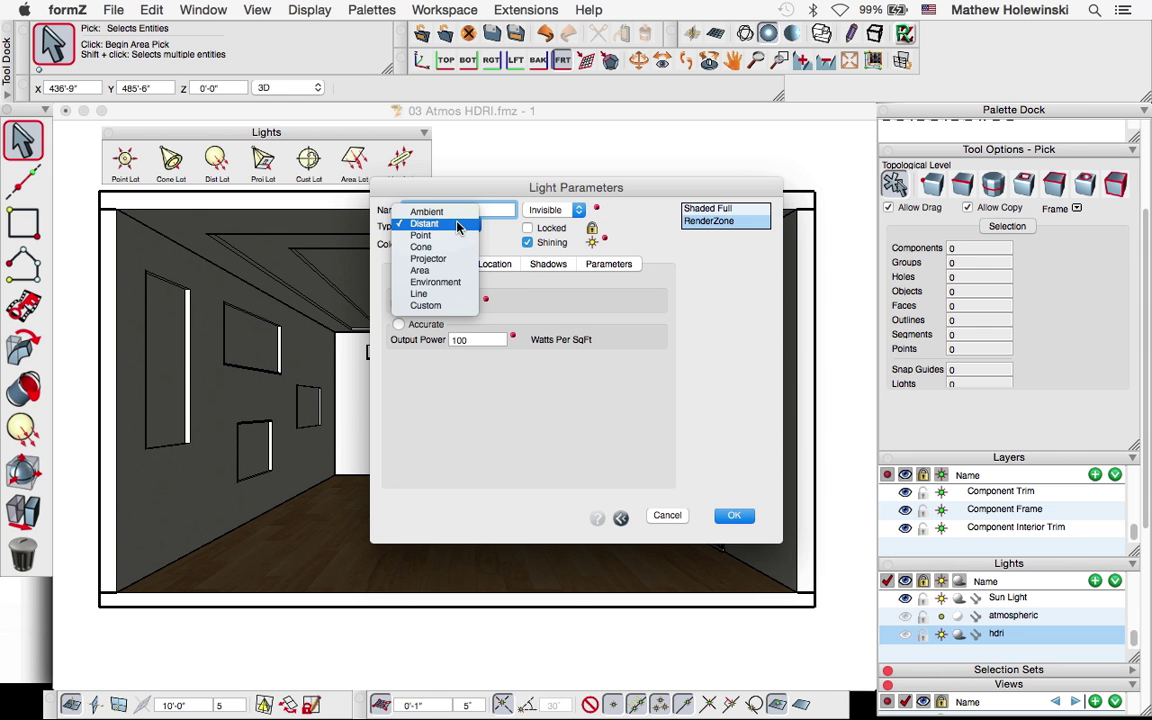
left_click(441, 283)
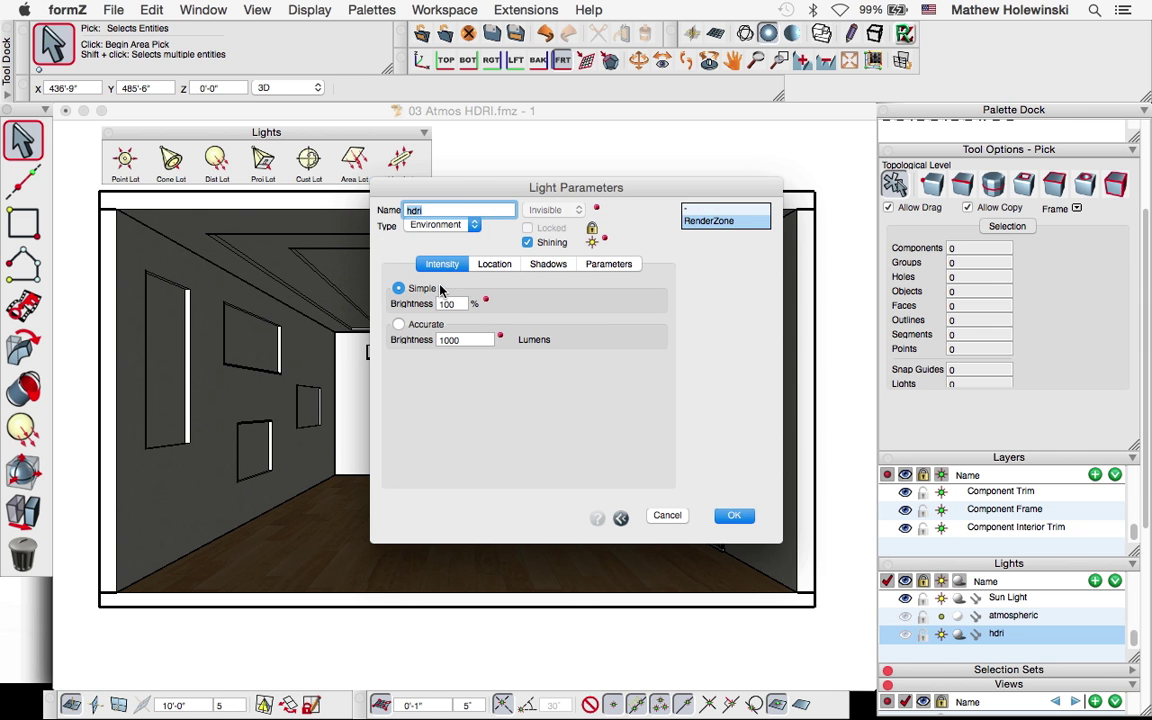
left_click(609, 264)
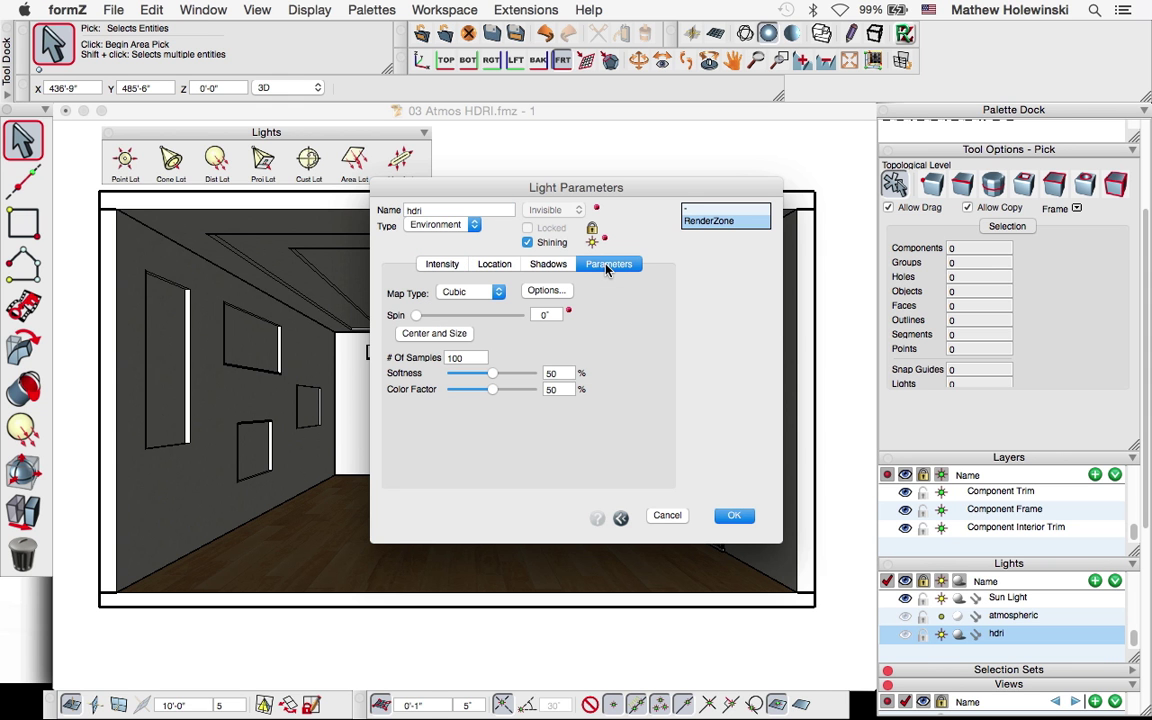
left_click(485, 293)
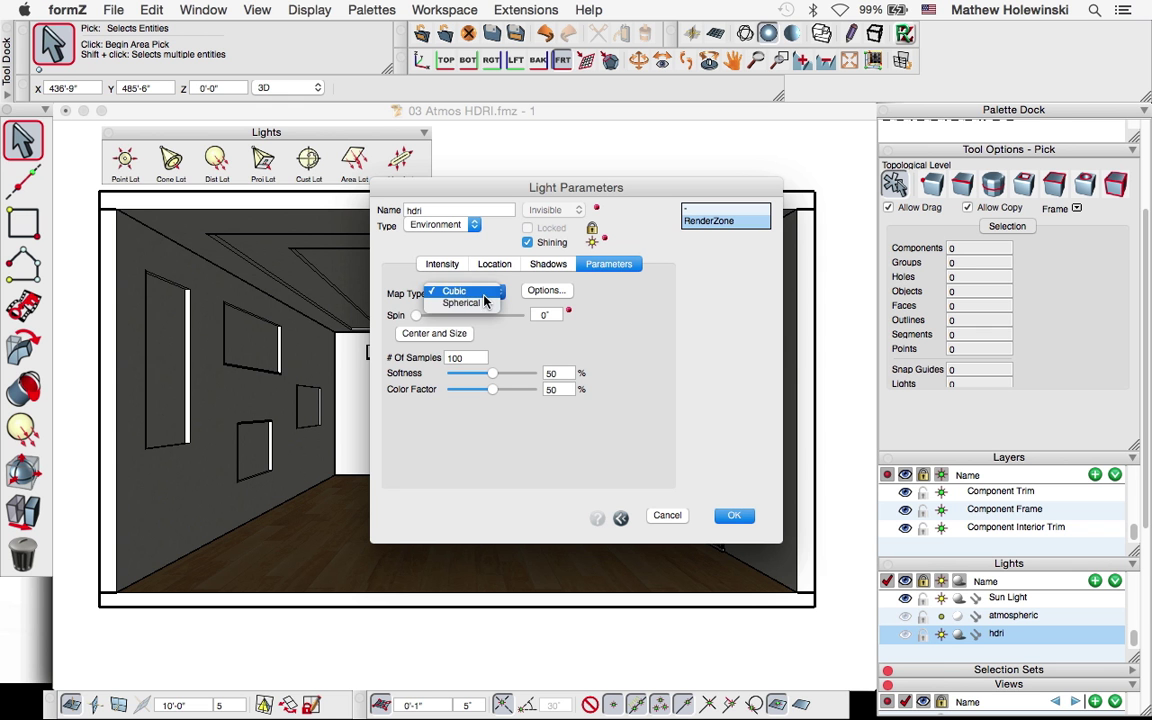
left_click(460, 291)
left_click(547, 291)
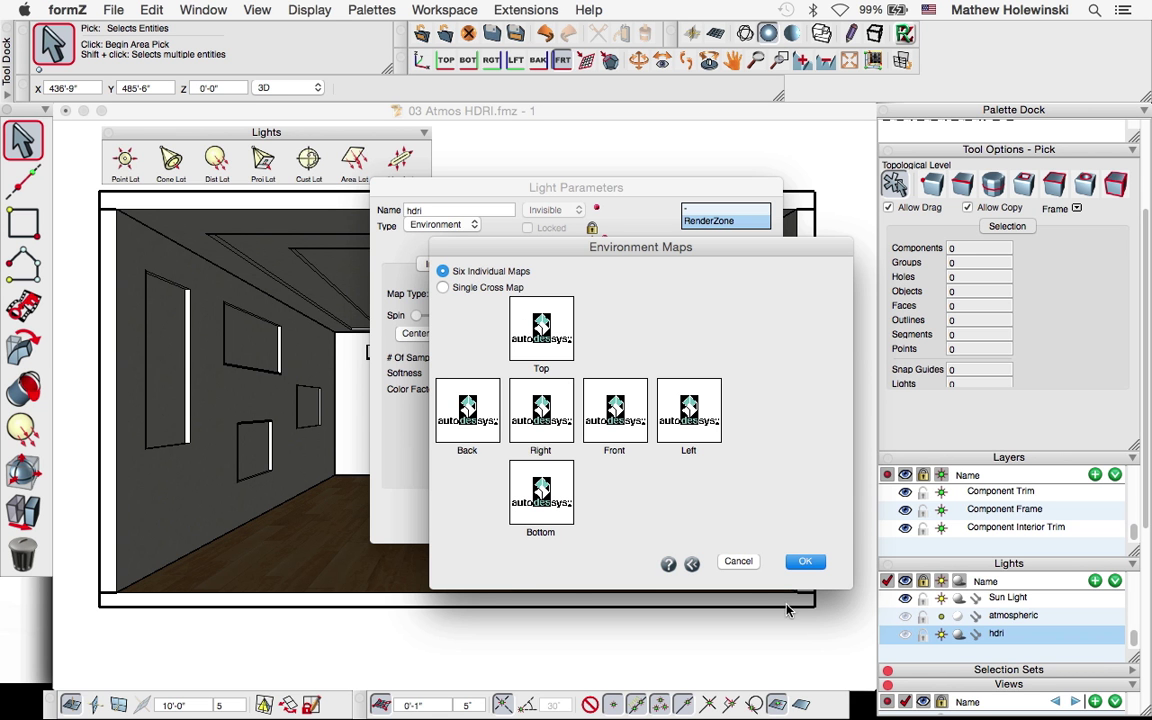
left_click(738, 562)
Step: Set the hdri light's map type to Spherical and load rnl_probe.hdr from the z-images folder, keeping the Panoramic map layout
left_click(463, 293)
left_click(466, 305)
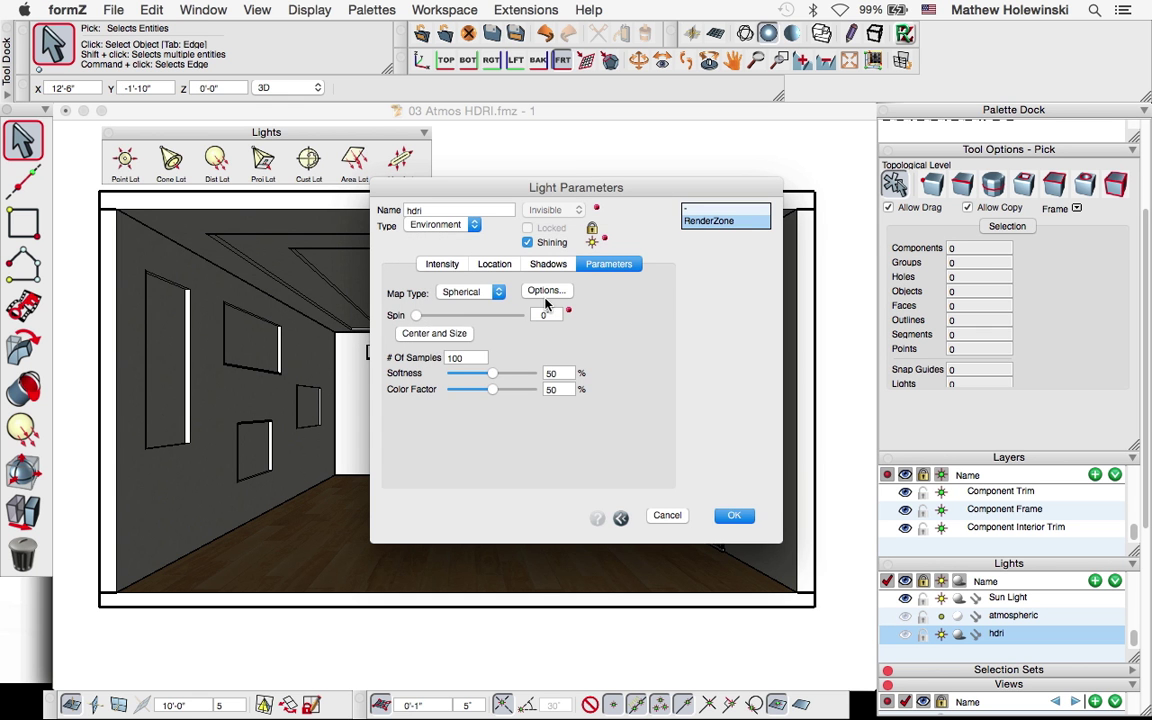
left_click(546, 290)
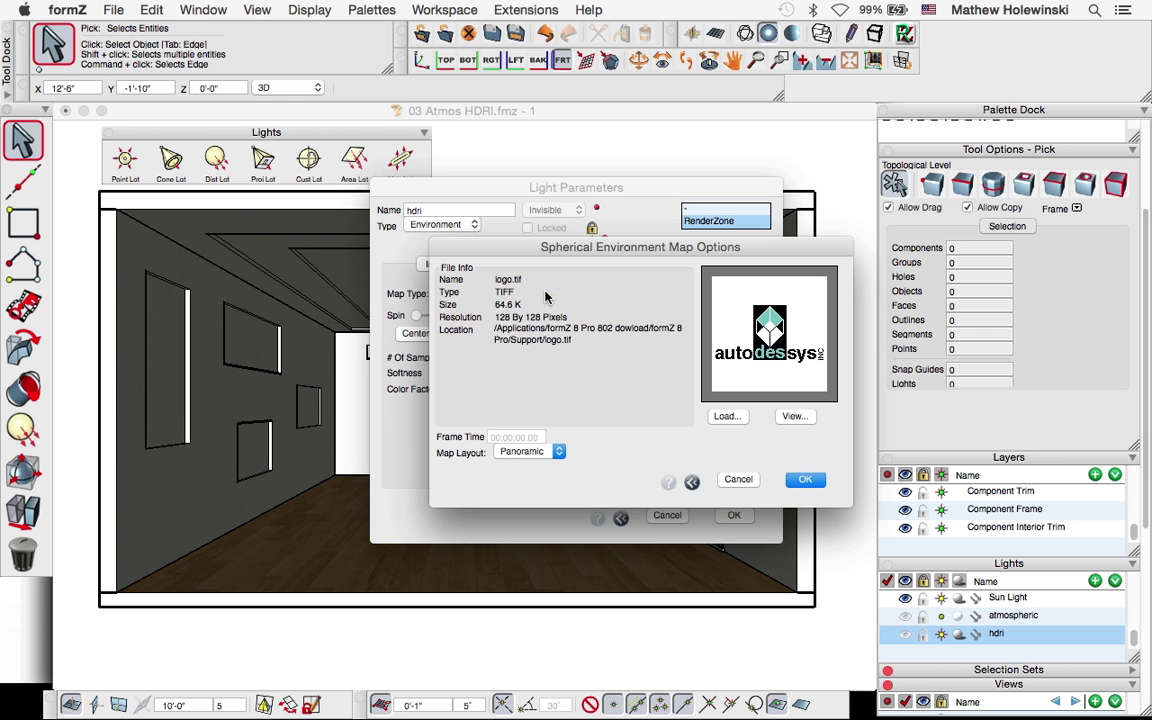
left_click(533, 452)
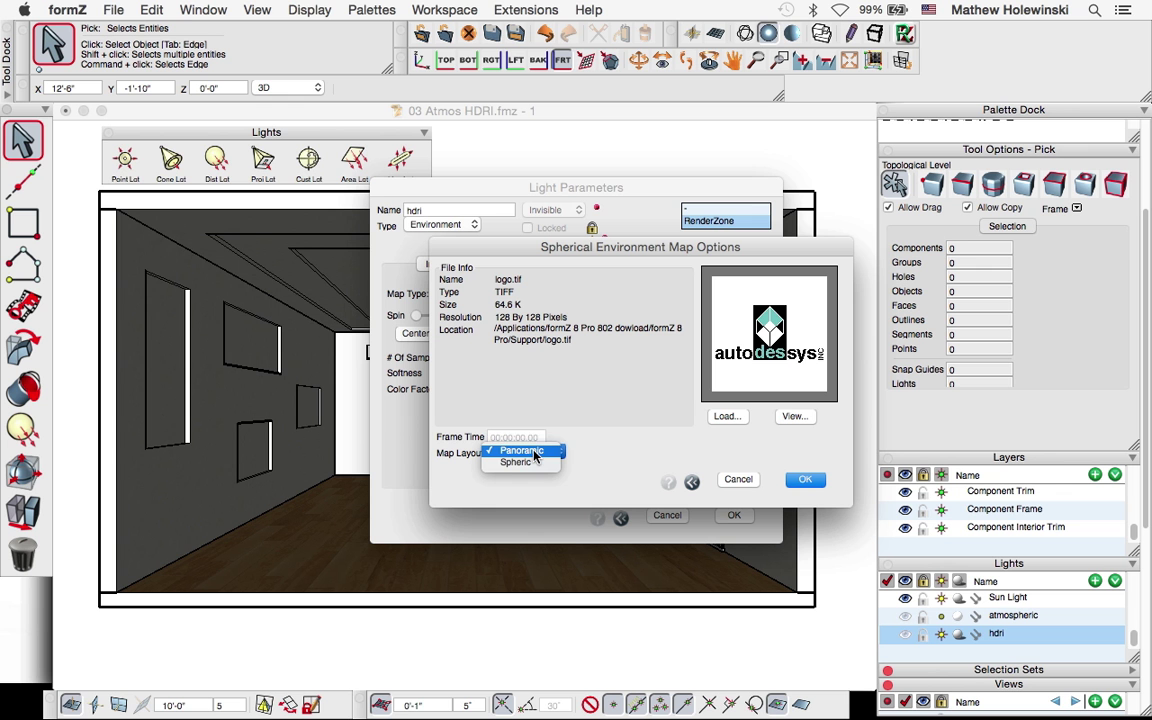
left_click(533, 452)
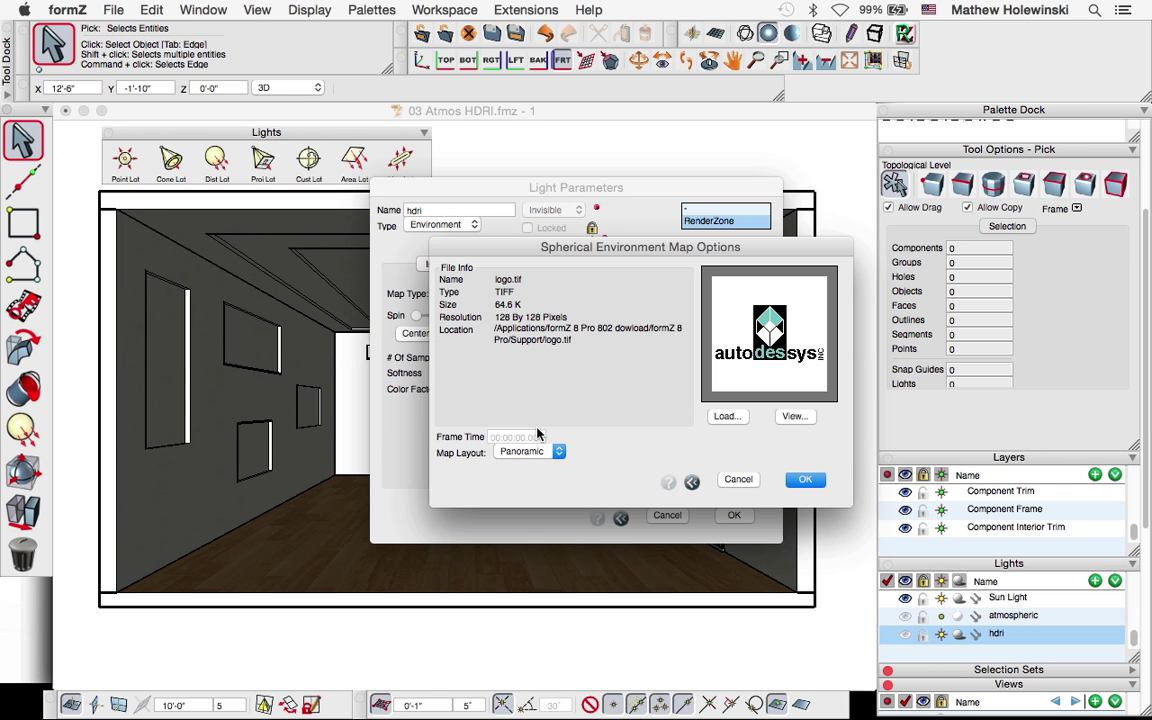
left_click(726, 417)
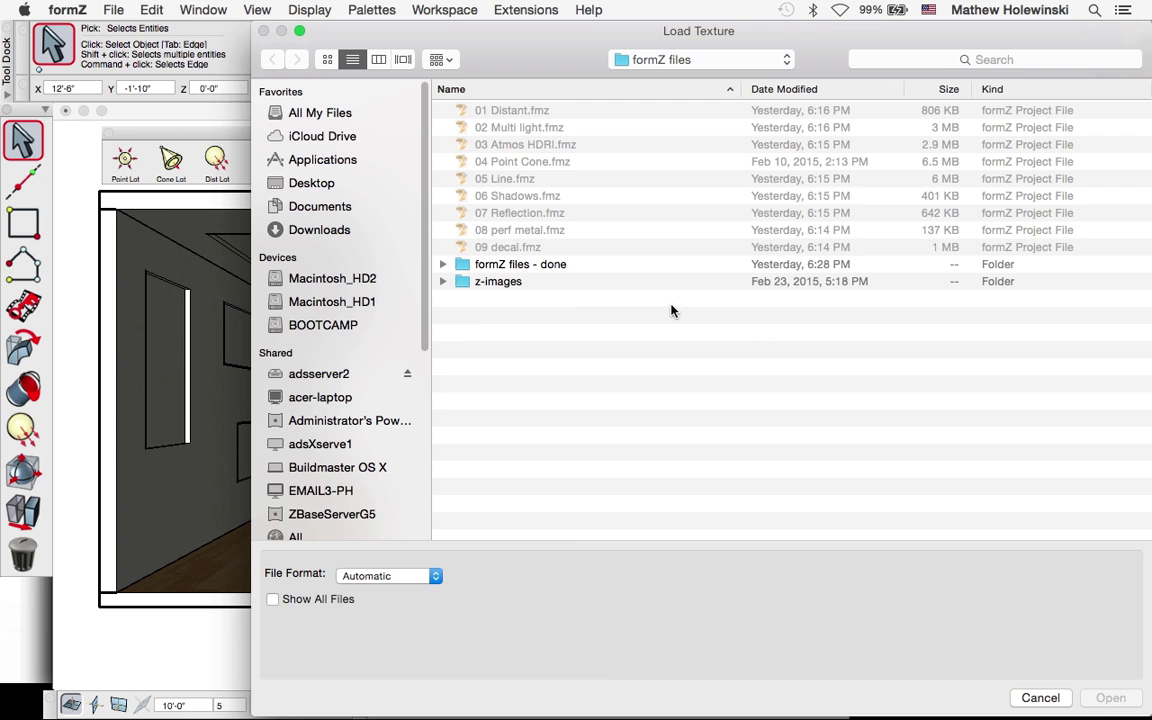
double_click(503, 283)
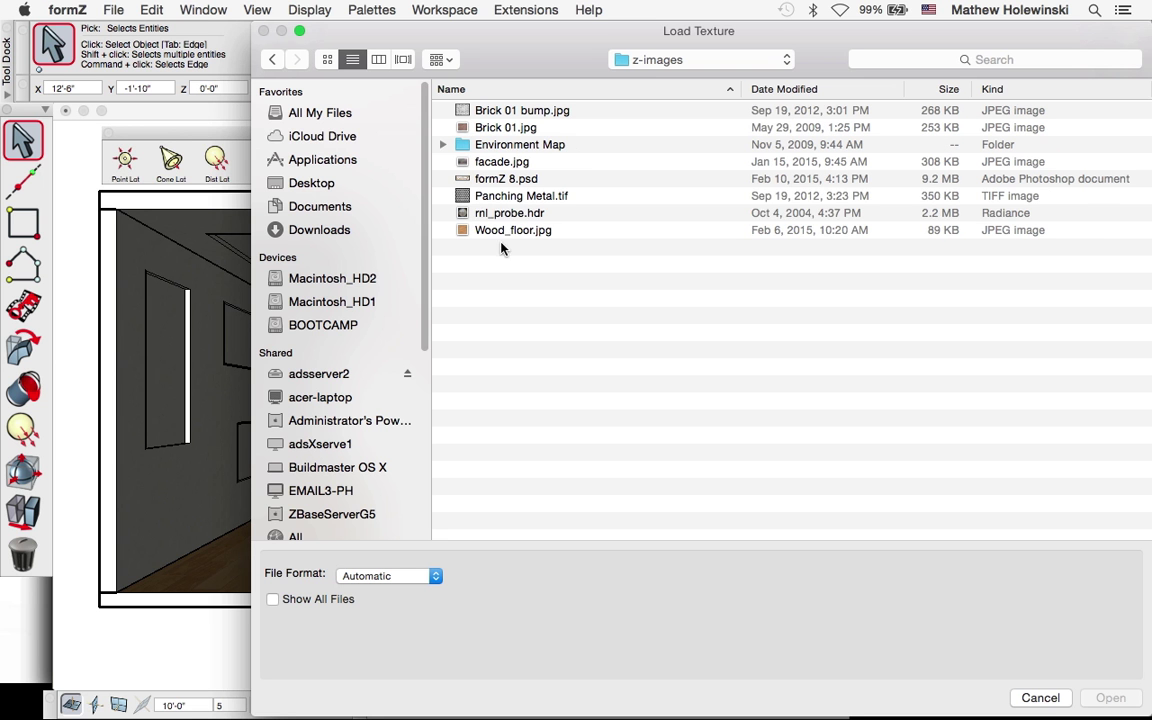
left_click(495, 214)
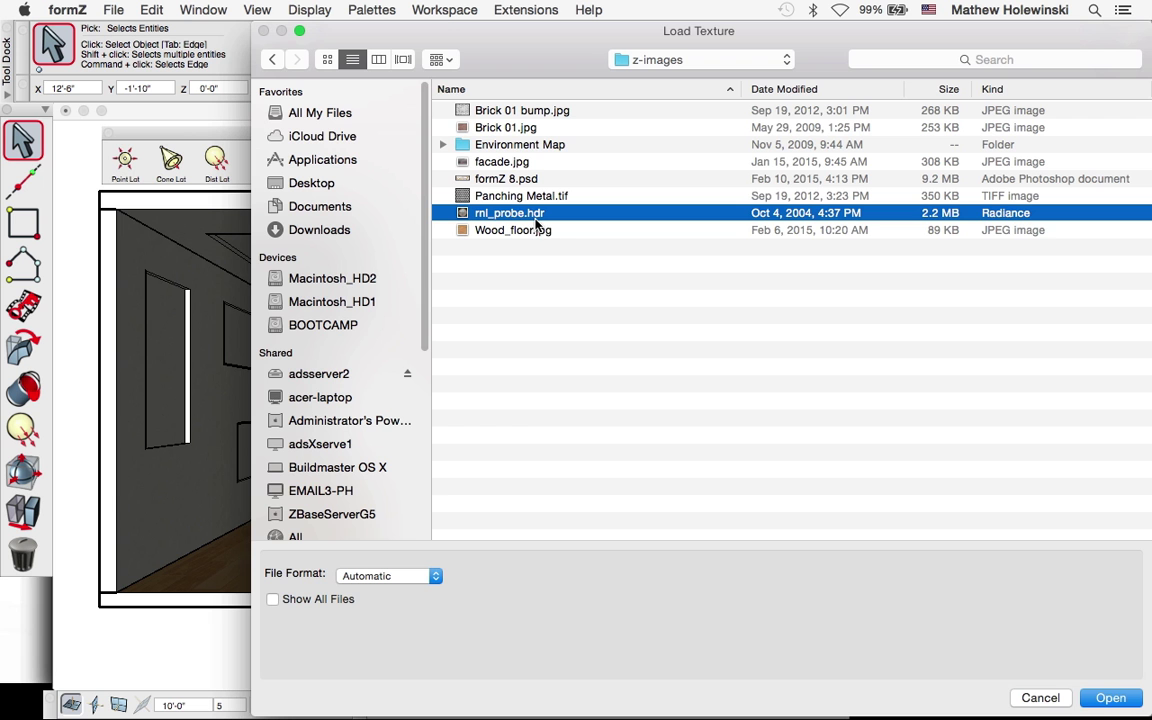
left_click(1109, 698)
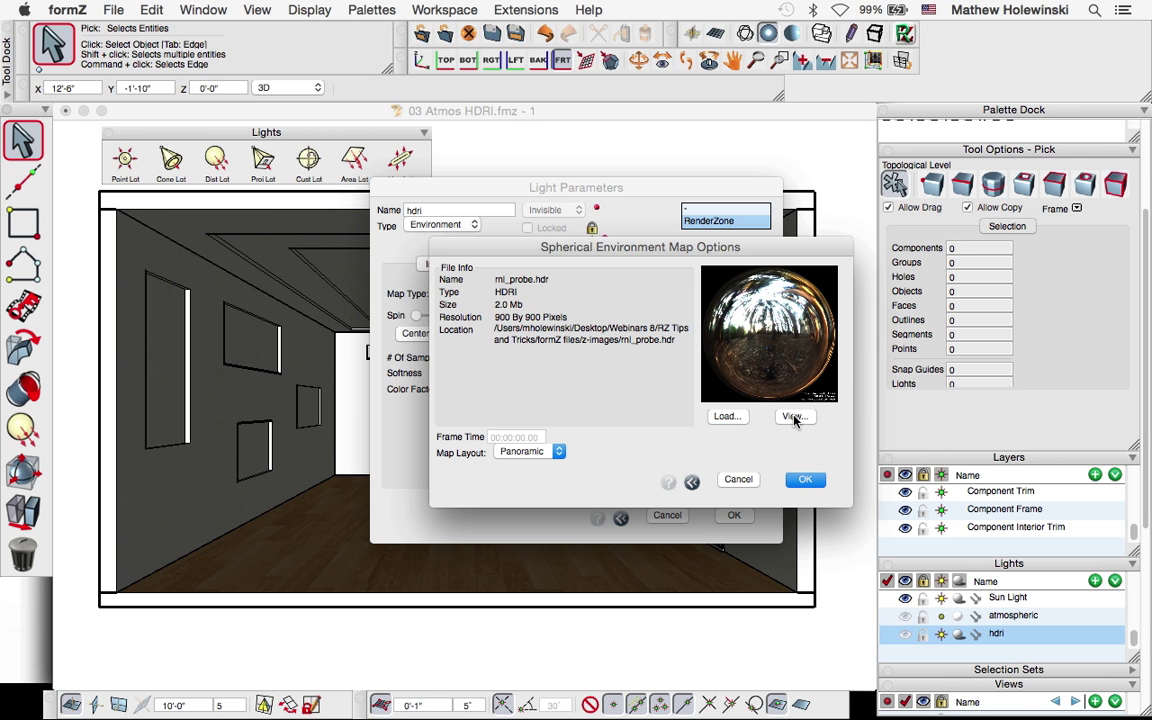
Step: Preview the loaded environment map at full size, close the preview and accept the spherical map options
left_click(793, 417)
left_click_drag(803, 90, 627, 75)
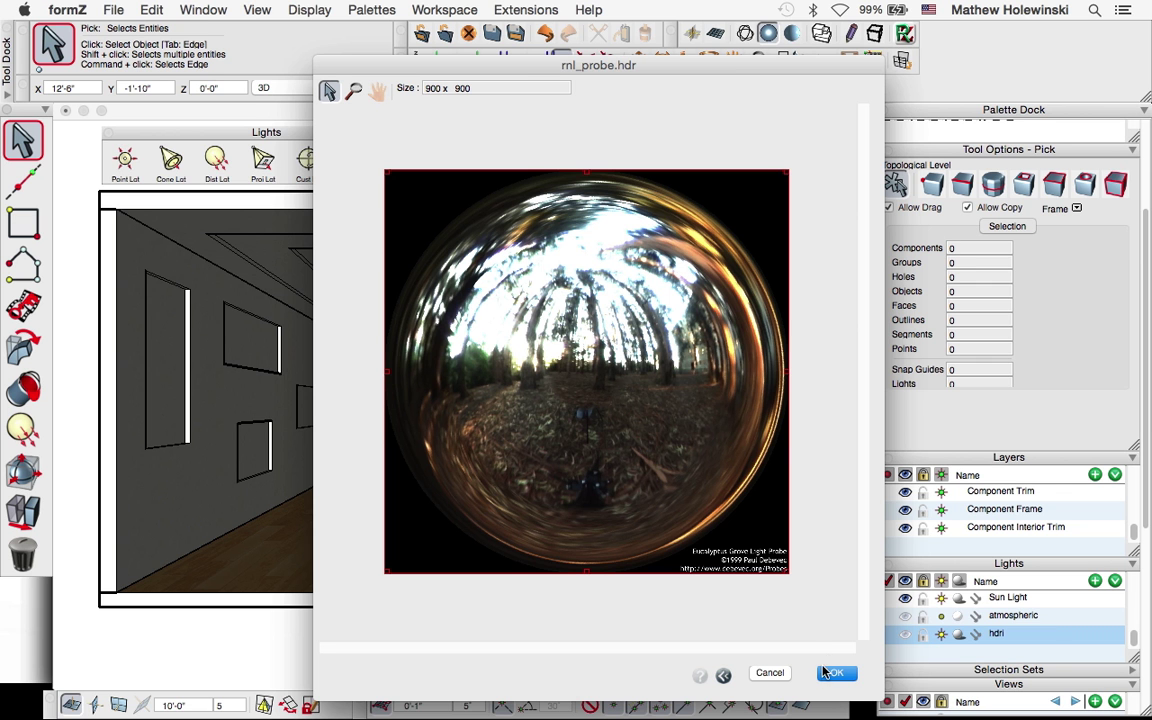
left_click(770, 674)
left_click(805, 479)
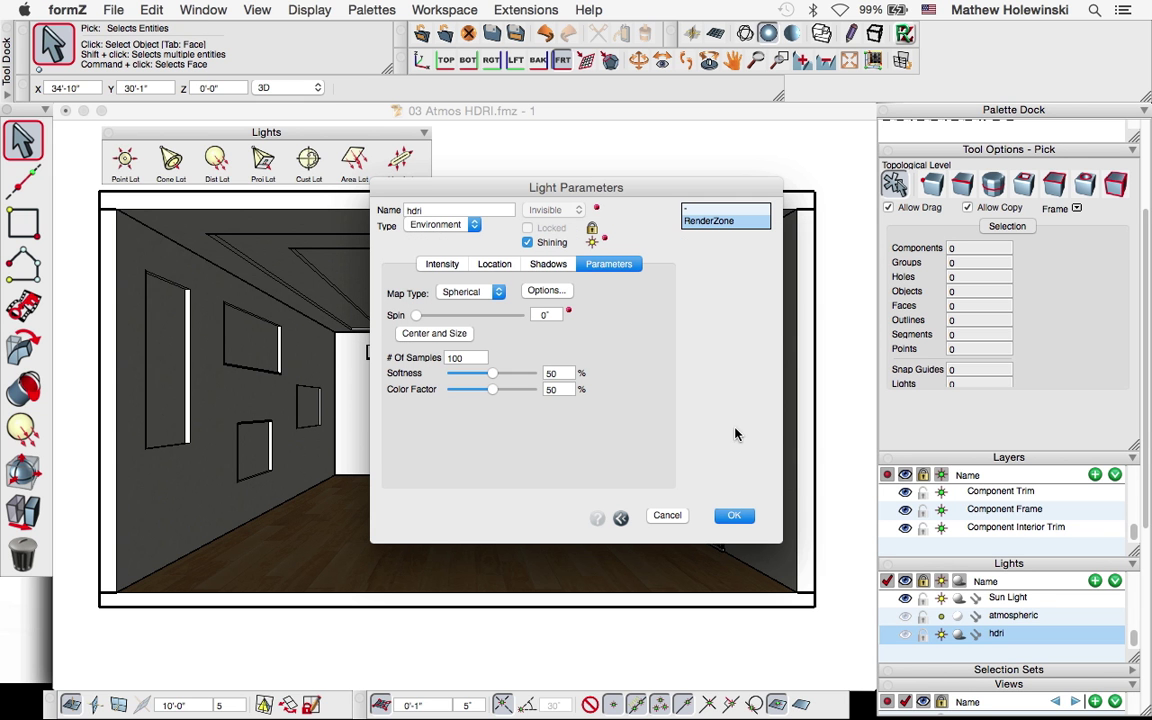
Step: Set the hdri light's simple brightness to 2%, turn off its shadows and apply the light parameters
left_click(445, 265)
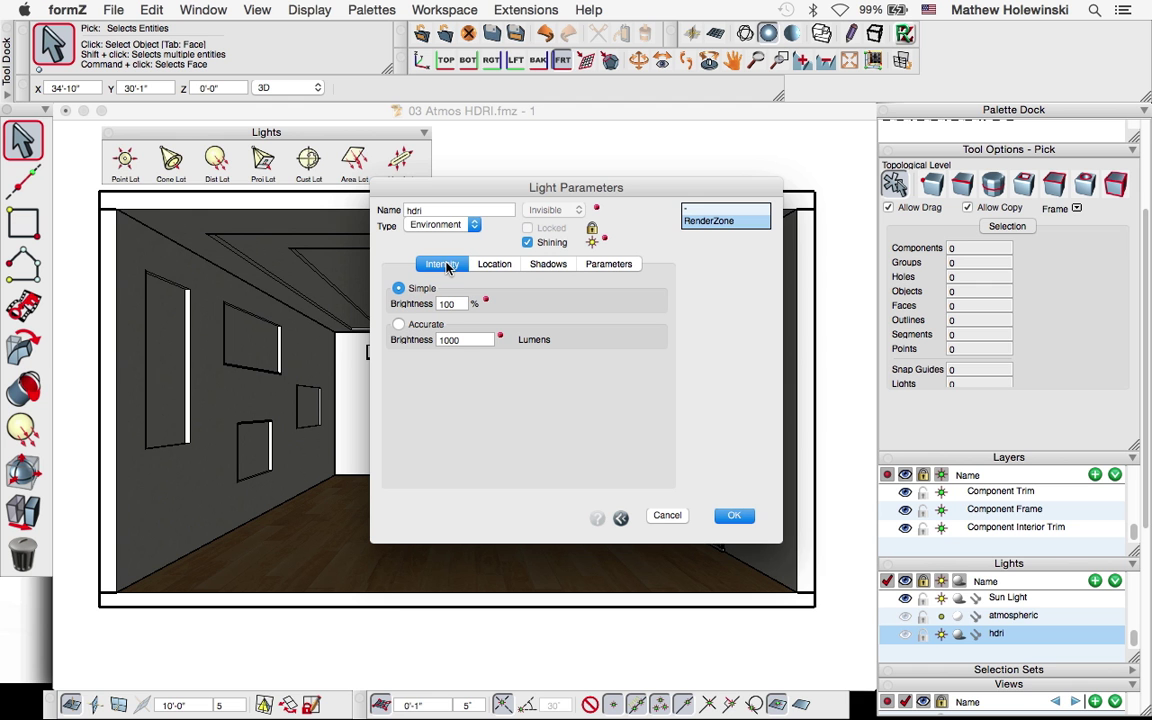
double_click(447, 304)
type("2")
left_click(548, 264)
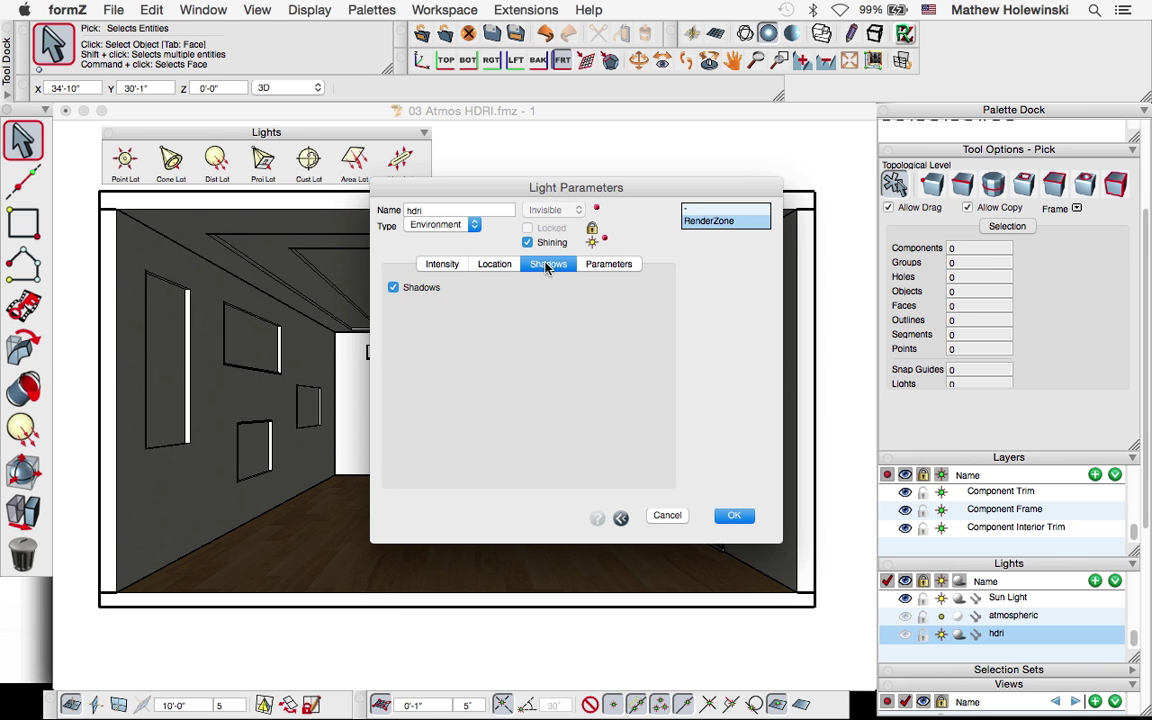
left_click(394, 288)
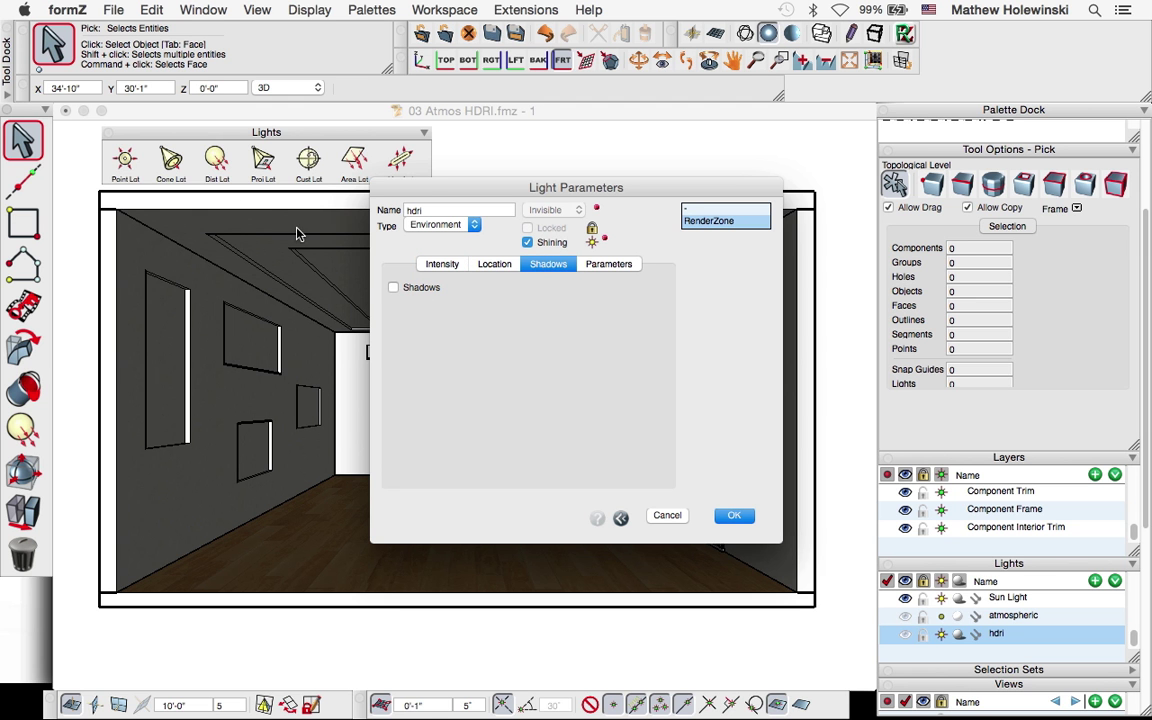
left_click(734, 515)
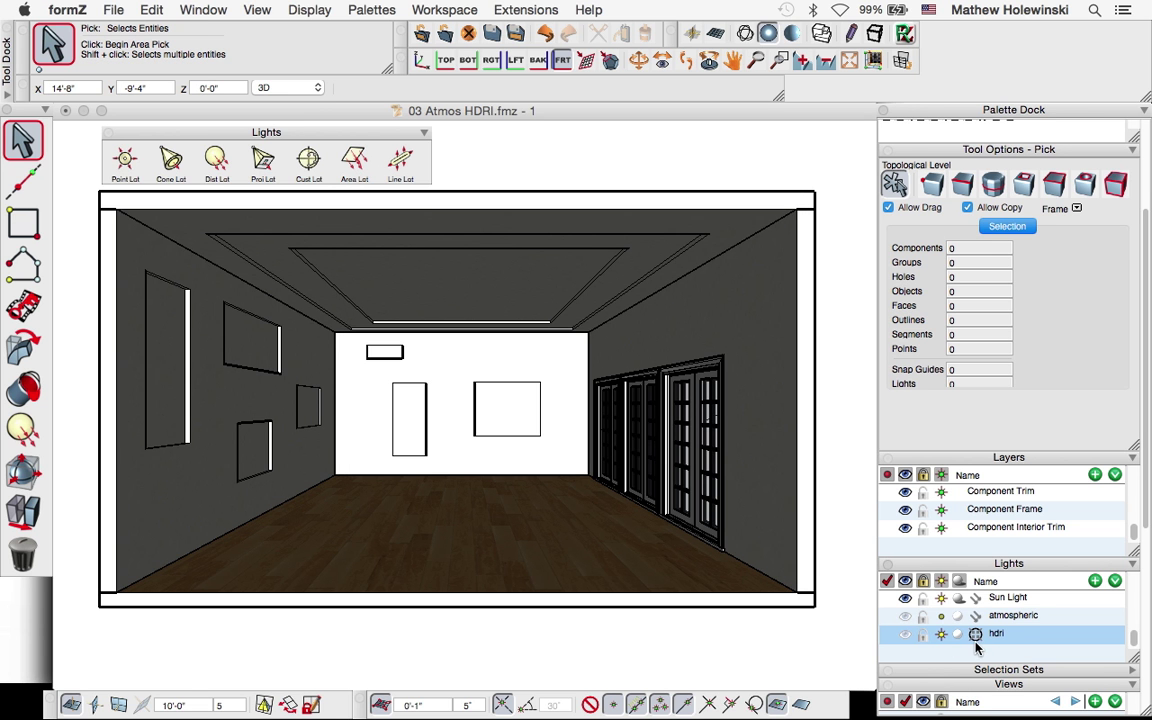
Step: Render the room interior with the hdri environment light applied
left_click(904, 35)
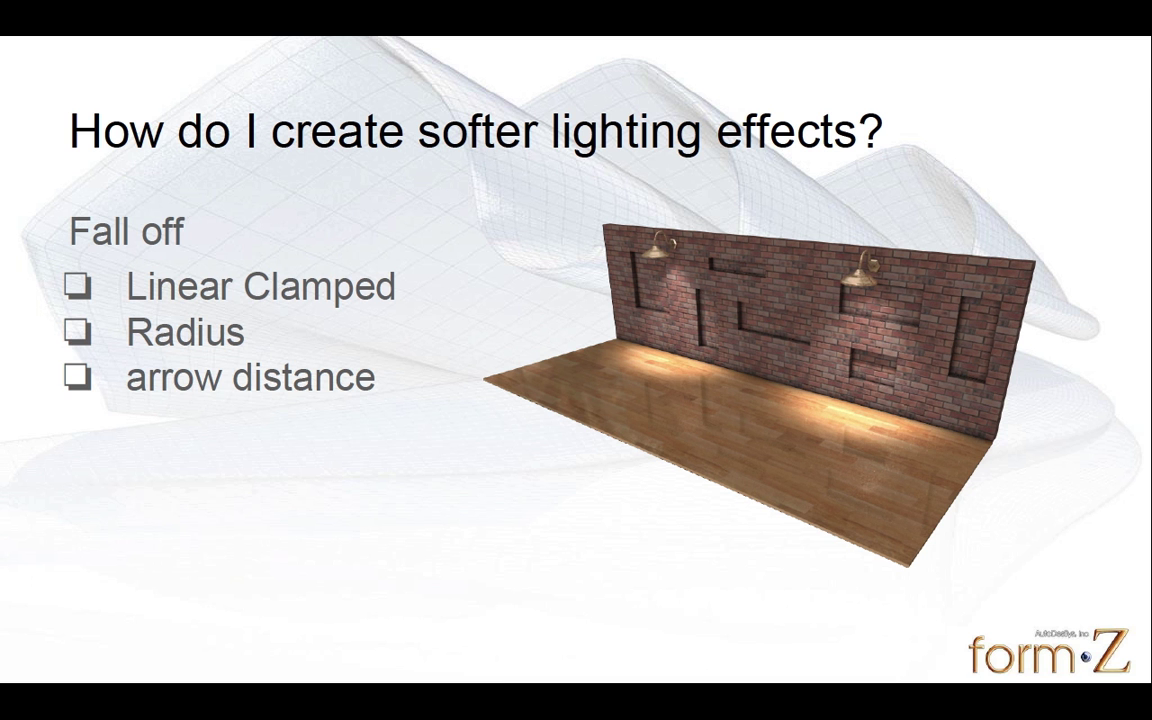
Step: Return to formZ from the slides and bring up the 04 Point Cone.fmz project window
key("super+Tab")
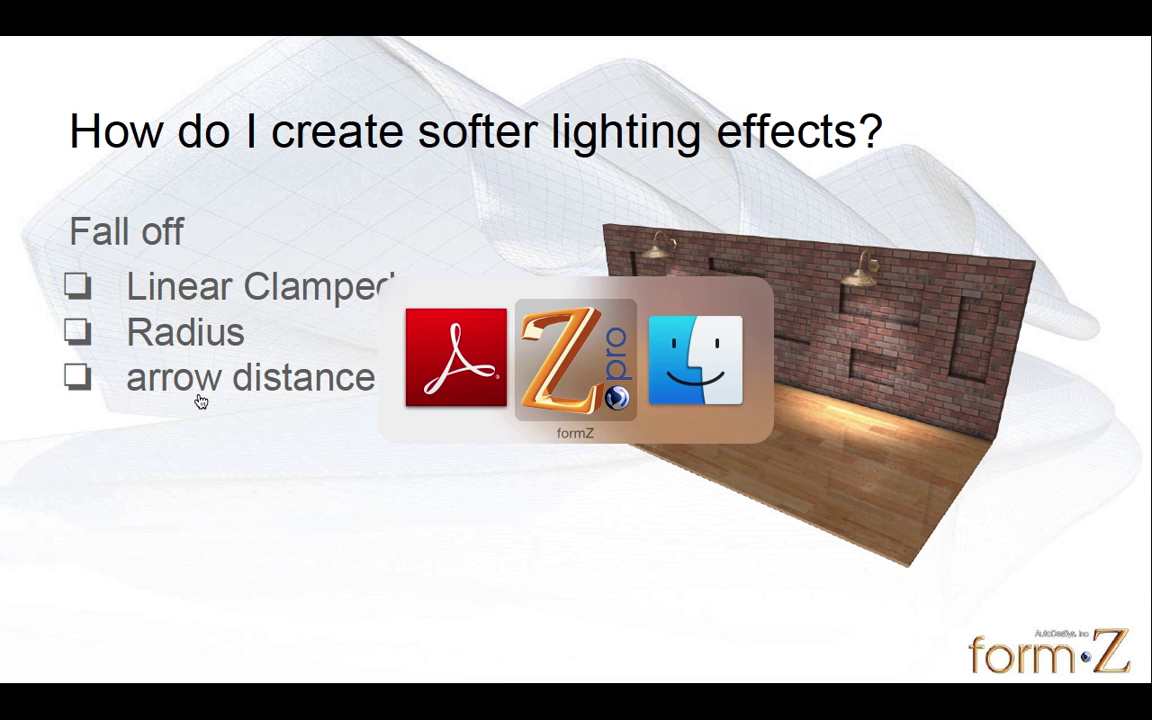
left_click(195, 10)
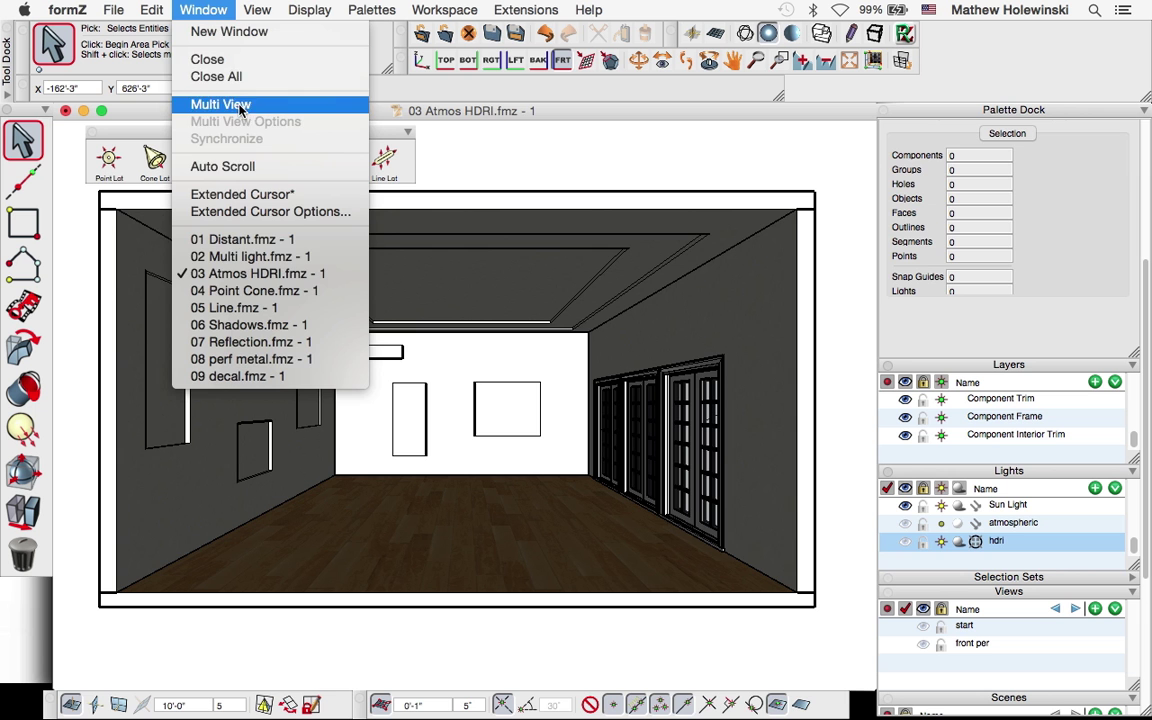
left_click(276, 291)
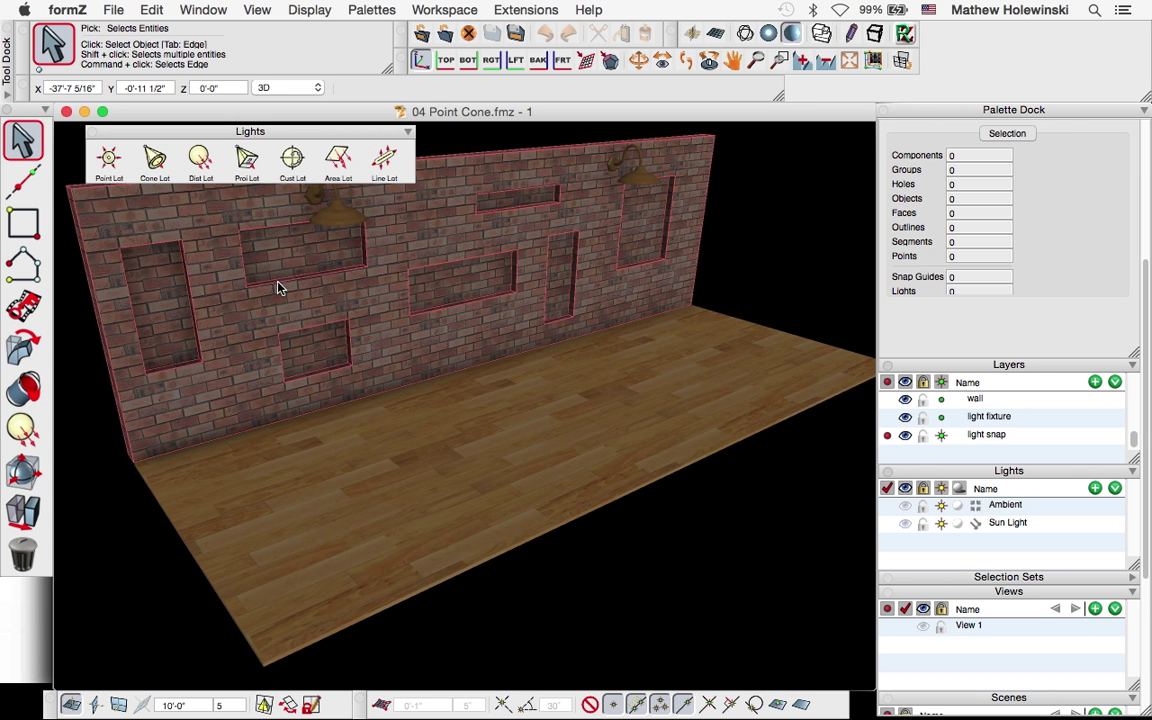
Step: Place a point light inside the nearer wall lamp, snapping to the end of the guide line under its shade
middle_click_drag(538, 347, 537, 380)
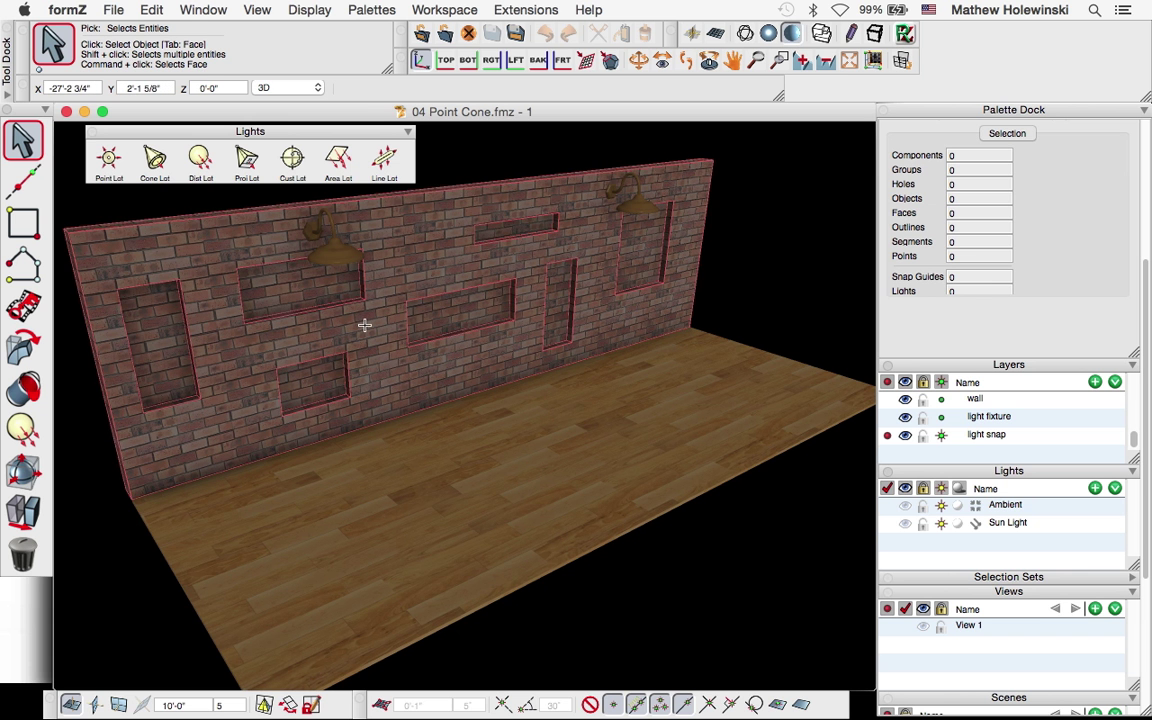
middle_click_drag(363, 321, 419, 352)
scroll(382, 312, "up", 5)
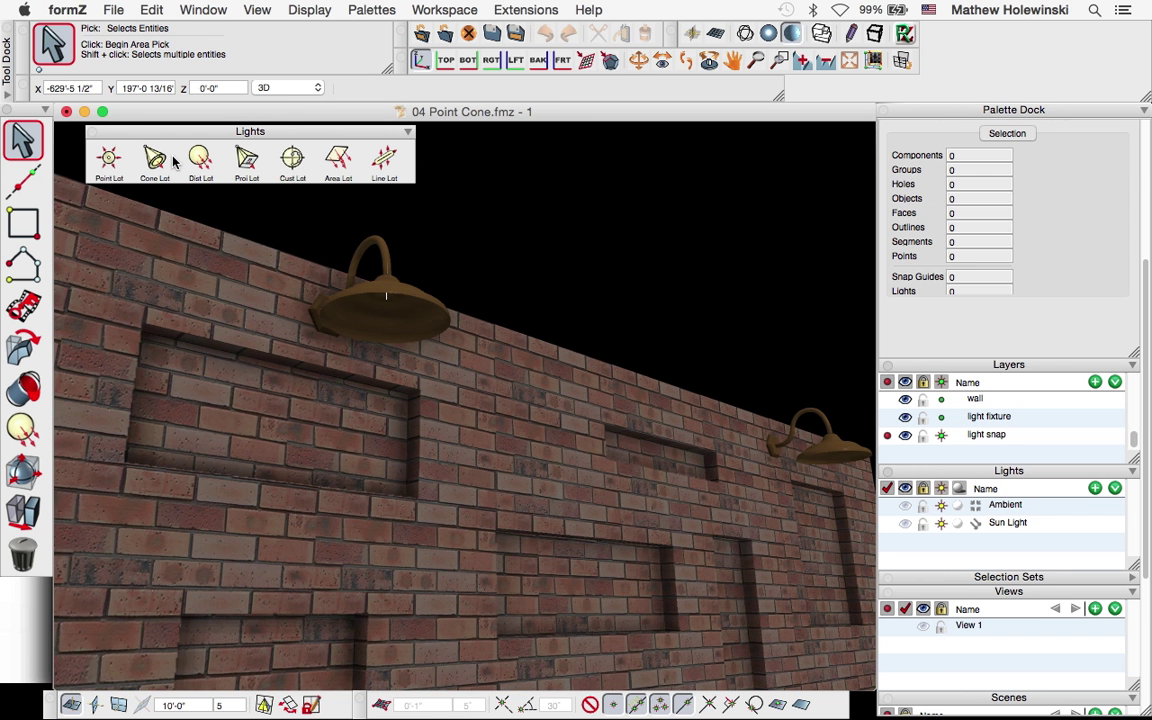
left_click(108, 158)
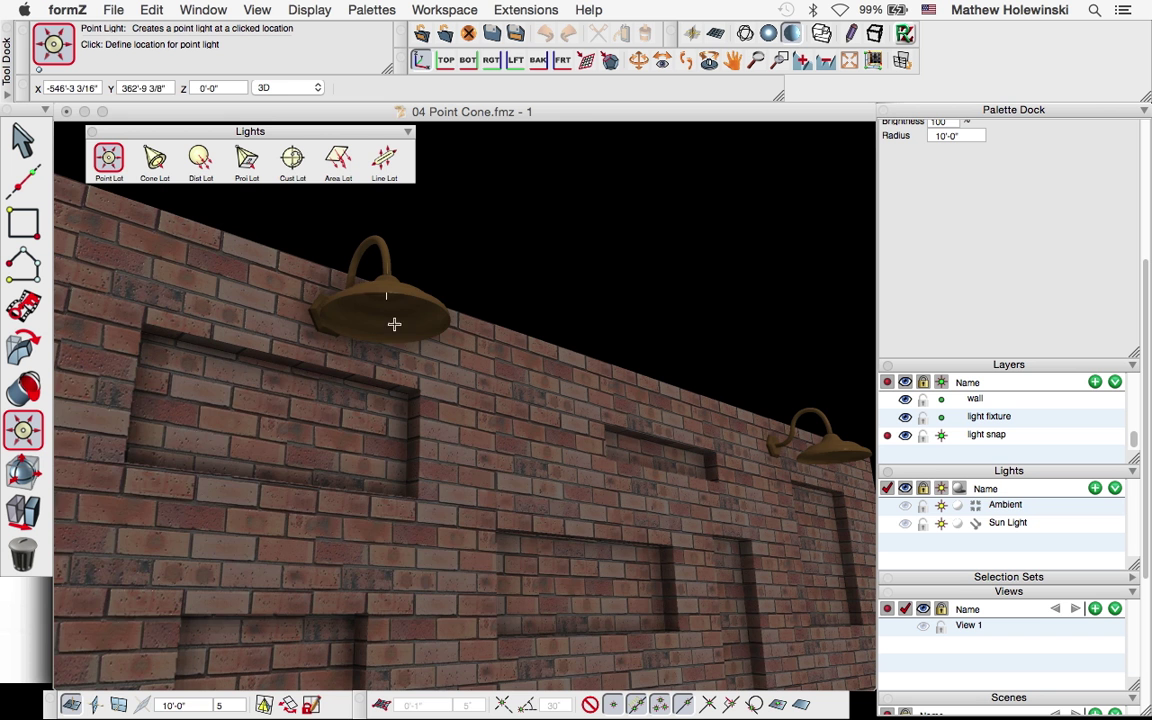
left_click(388, 301)
left_click(388, 301)
scroll(381, 451, "down", 5)
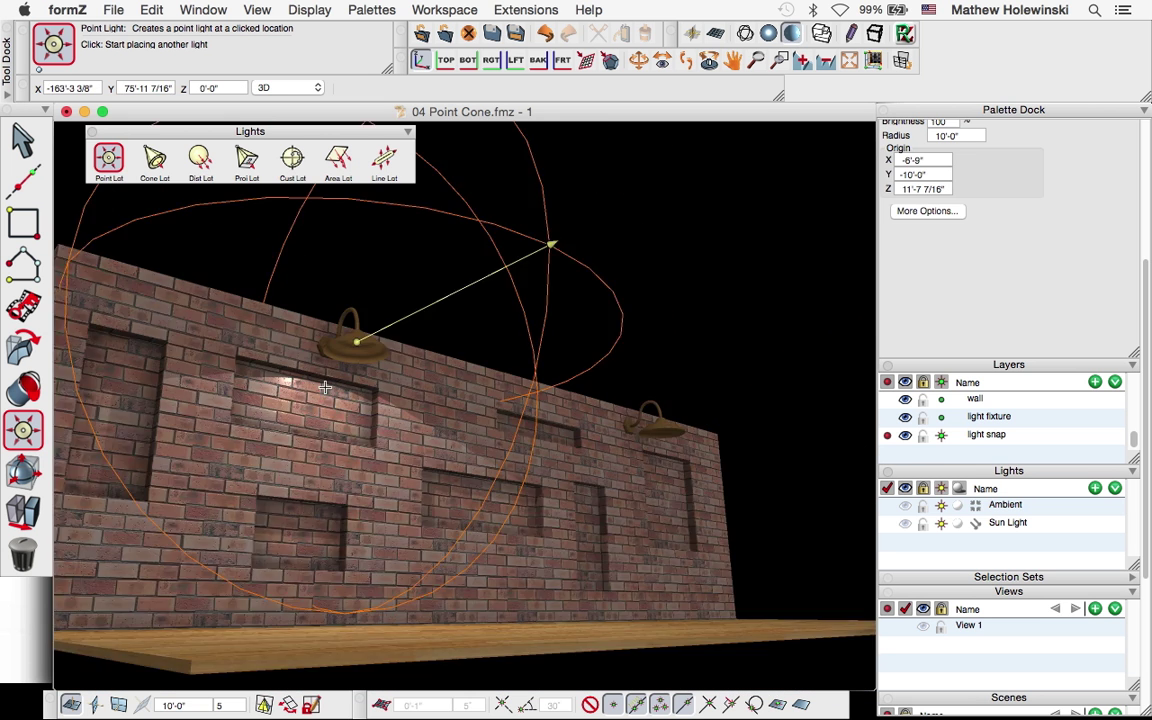
Step: Place a downward cone light in the second wall lamp, with its origin at the end of the guide line under the shade
key("space")
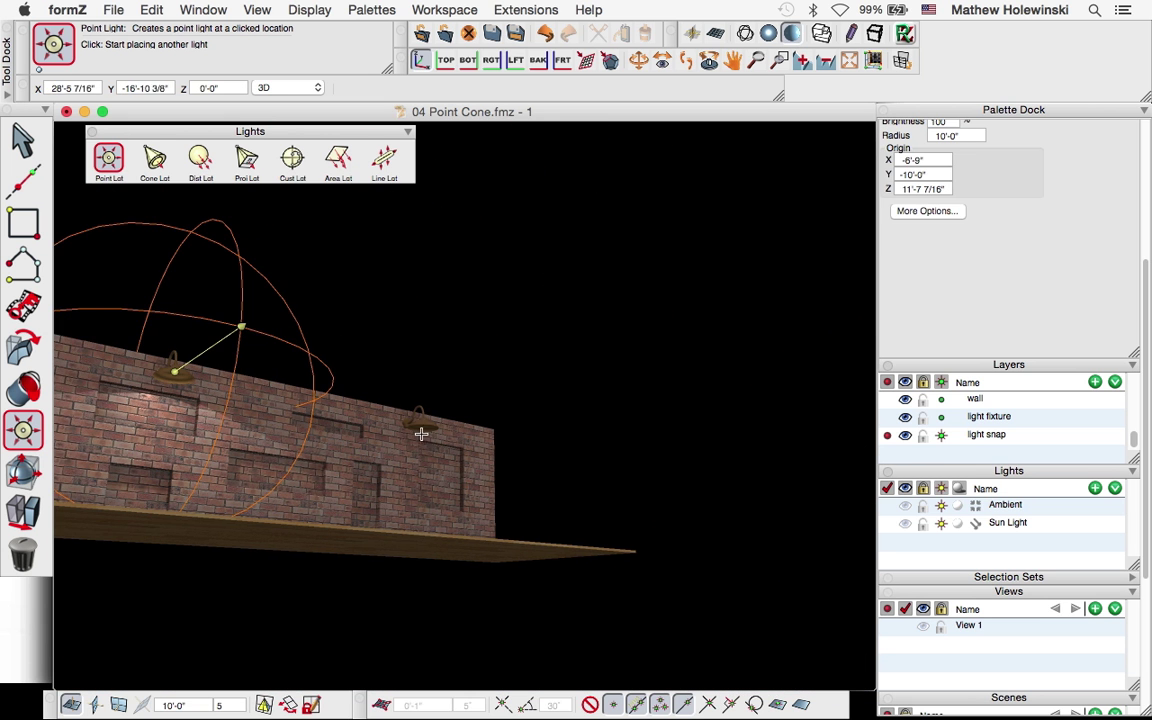
scroll(430, 432, "up", 5)
scroll(430, 432, "up", 5)
scroll(409, 427, "down", 4)
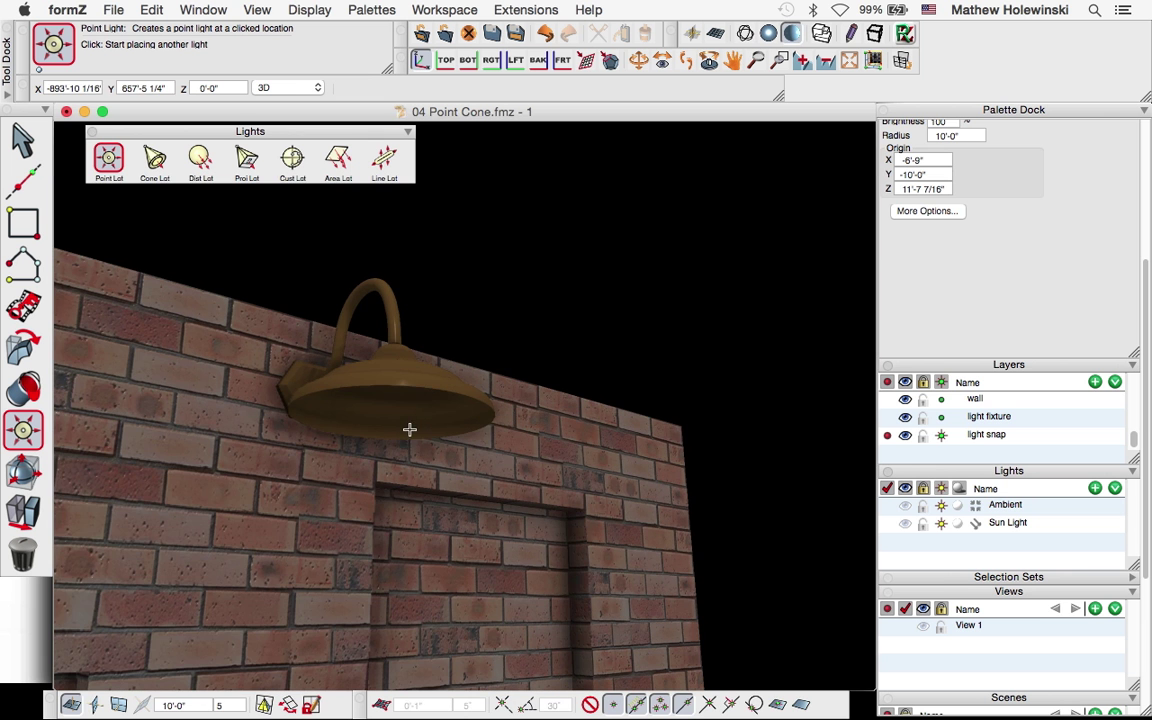
left_click(155, 160)
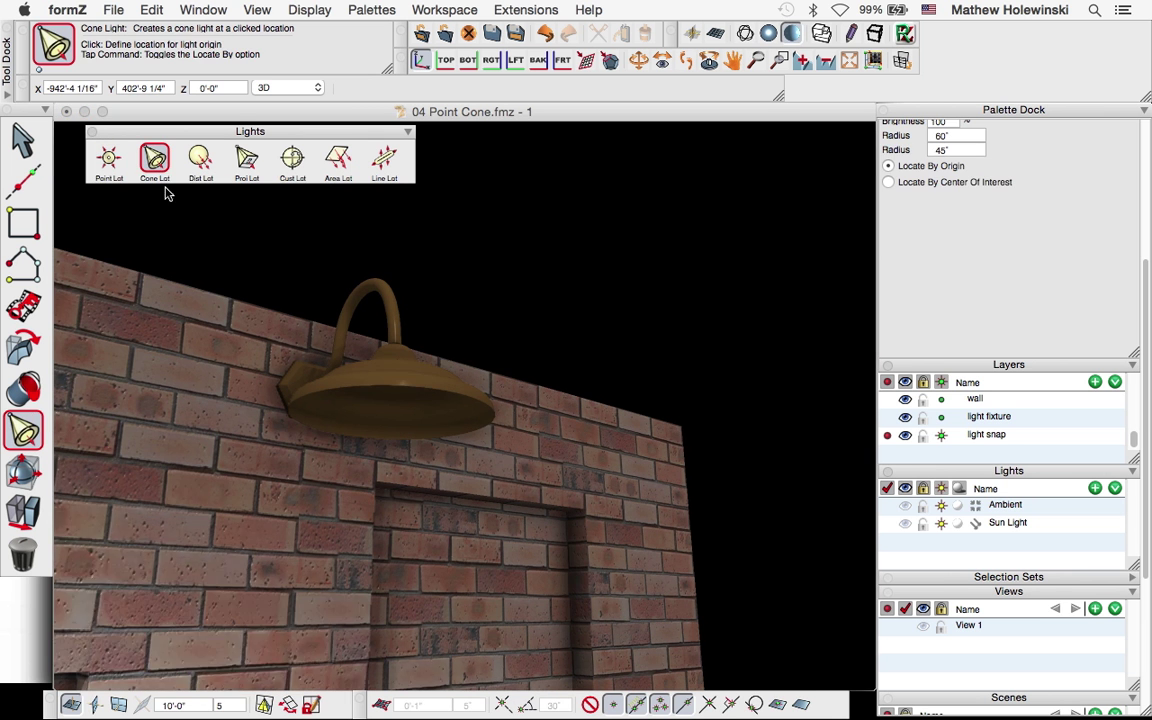
left_click_drag(419, 432, 483, 422)
middle_click_drag(483, 422, 482, 400)
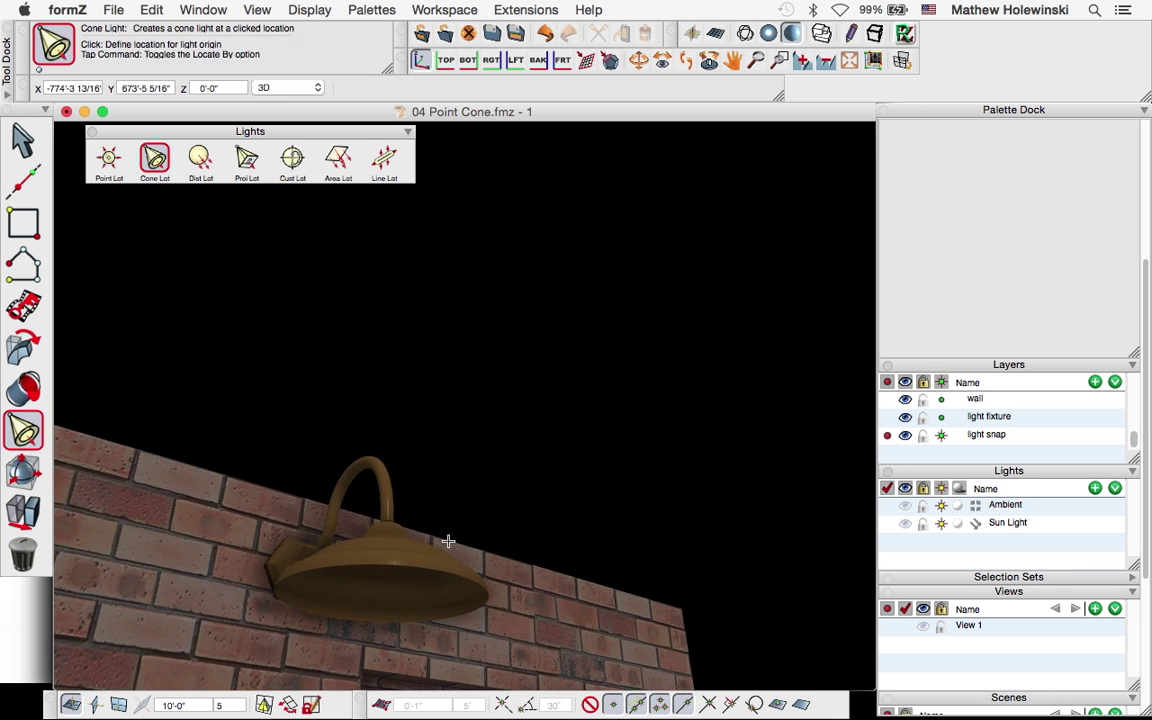
middle_click_drag(447, 542, 450, 470)
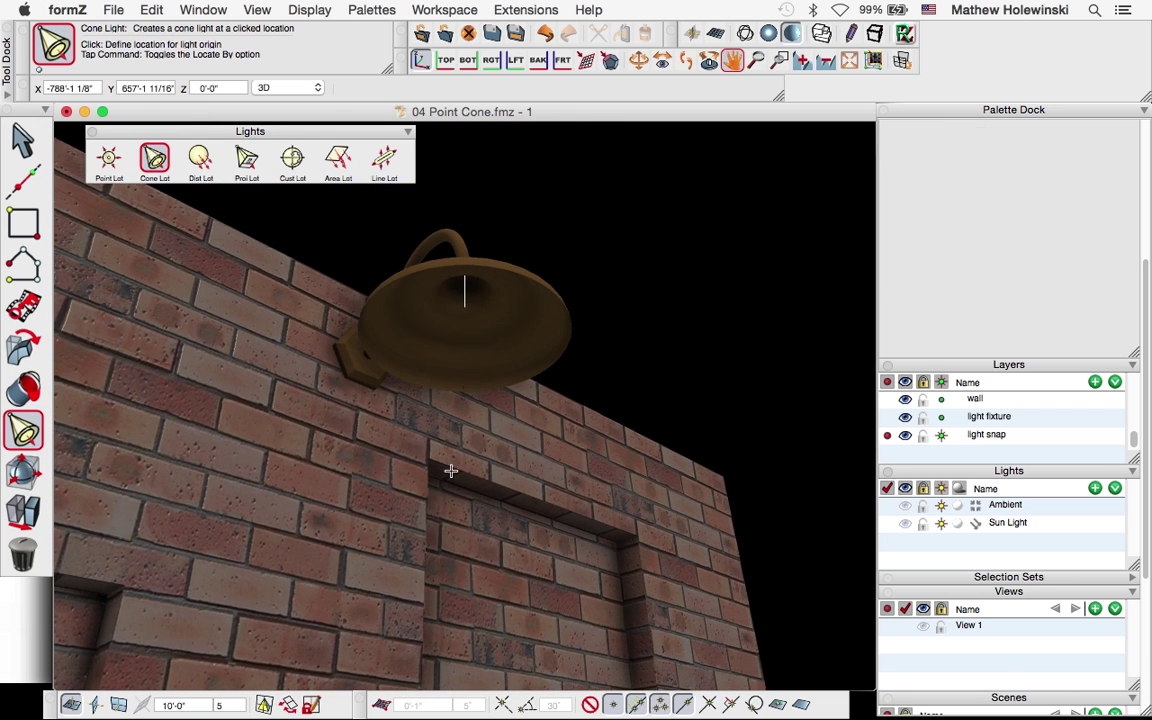
left_click(465, 313)
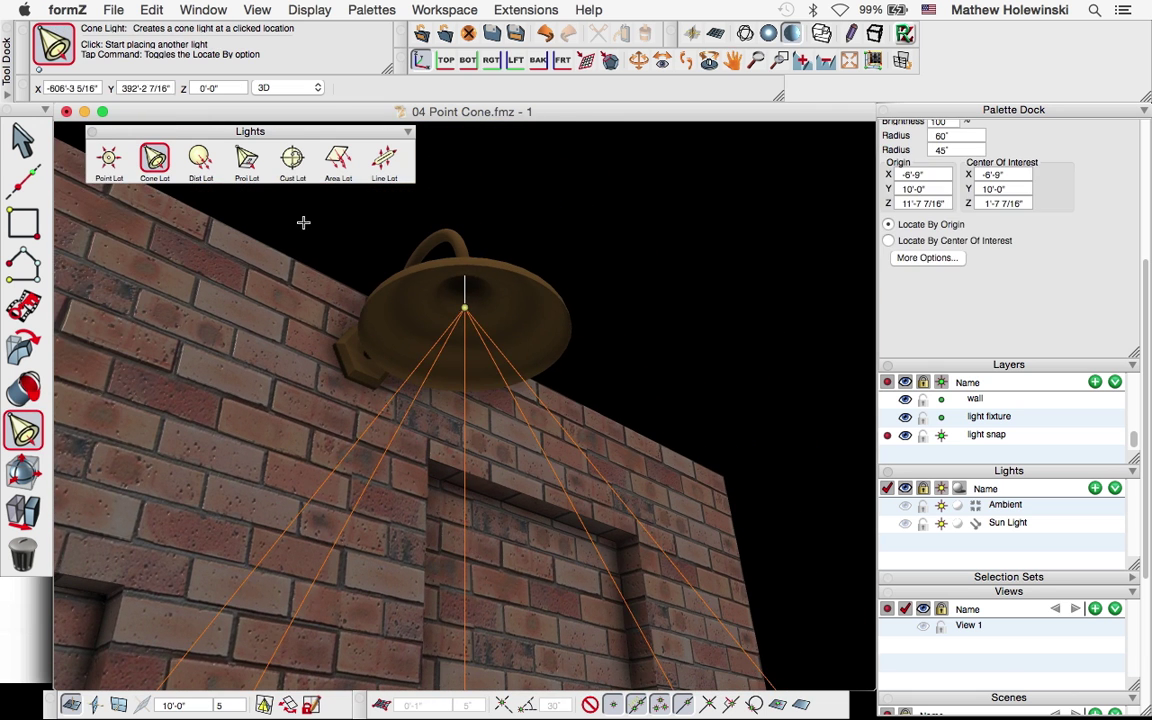
Step: Return to the Pick tool, frame the whole brick wall and floor, and render the scene with both lights
left_click(22, 139)
scroll(458, 378, "down", 8)
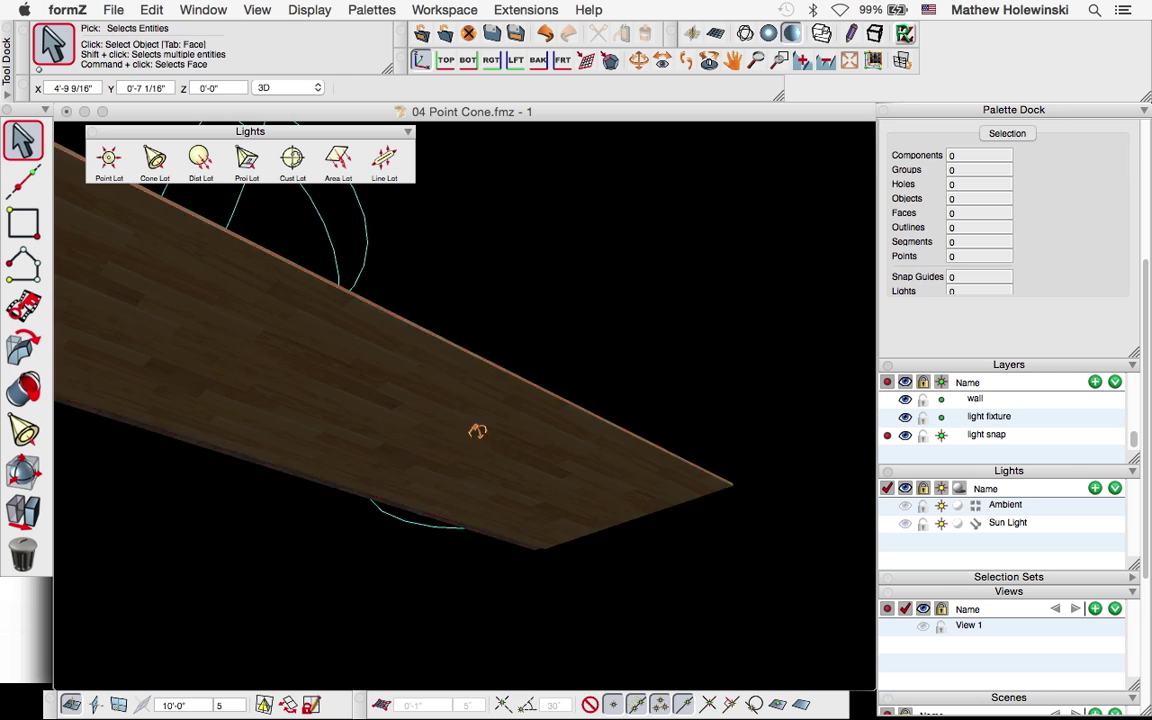
middle_click_drag(476, 432, 406, 543)
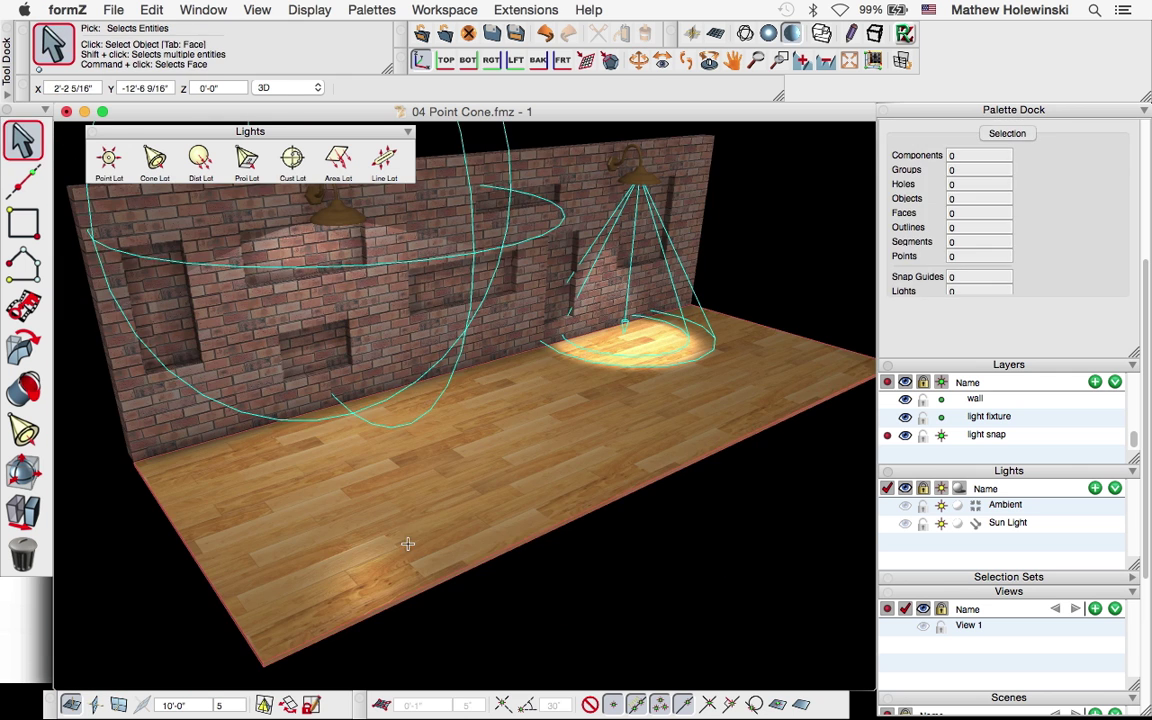
left_click_drag(479, 433, 490, 462)
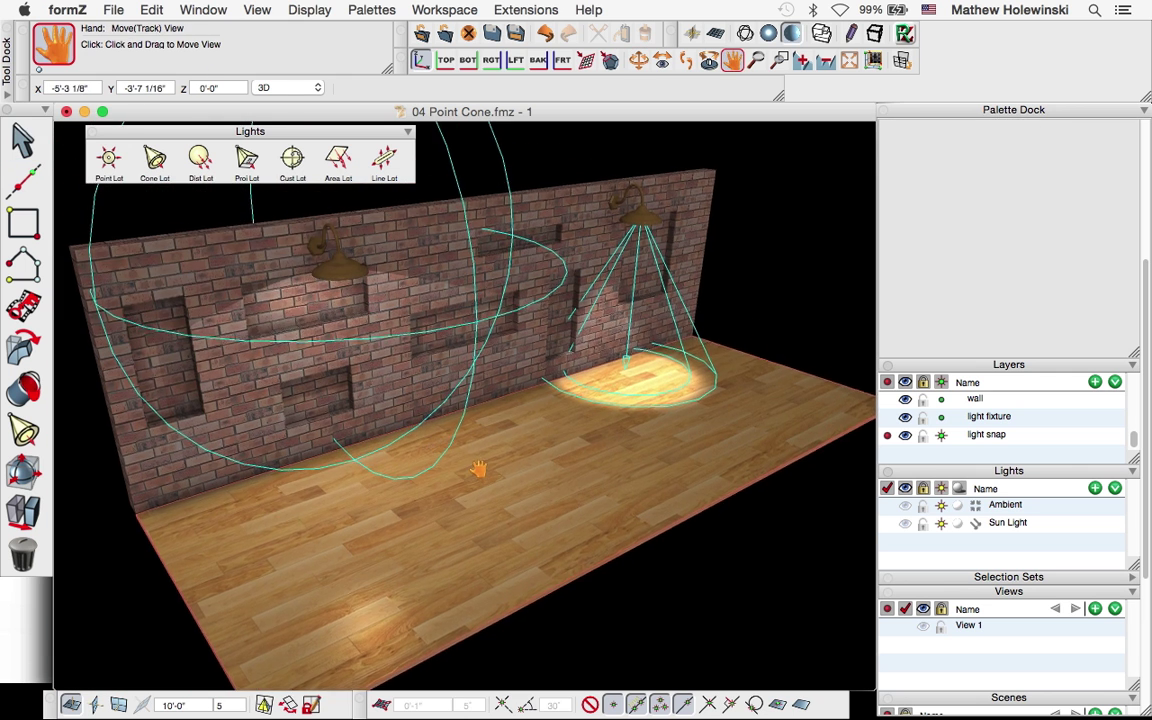
left_click(904, 34)
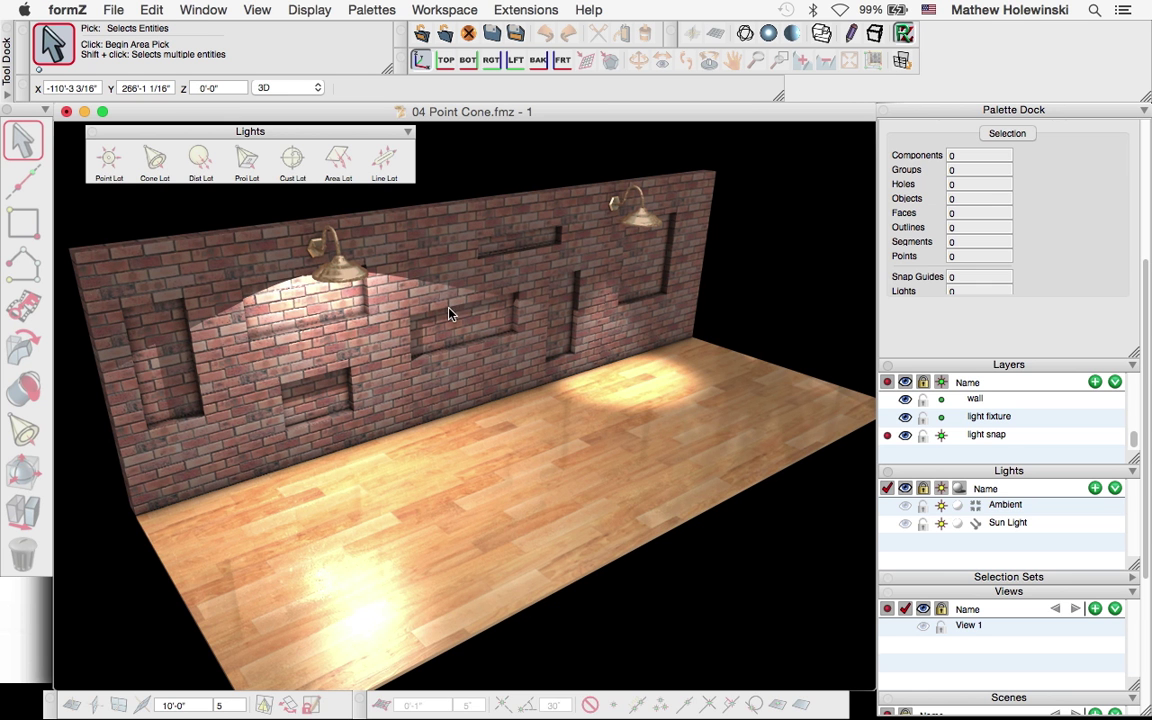
Step: Return to the shaded display, show the point light's controls and shrink its radius to about 3'-2" using the arrow handle
left_click(793, 35)
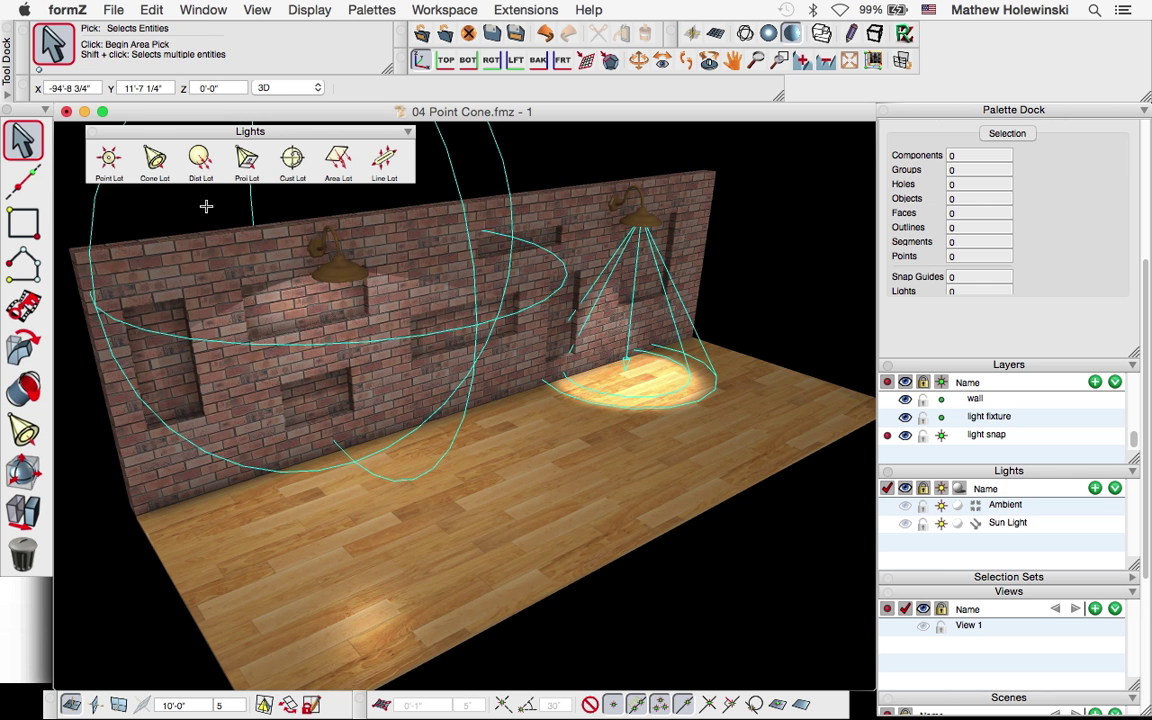
right_click(415, 337)
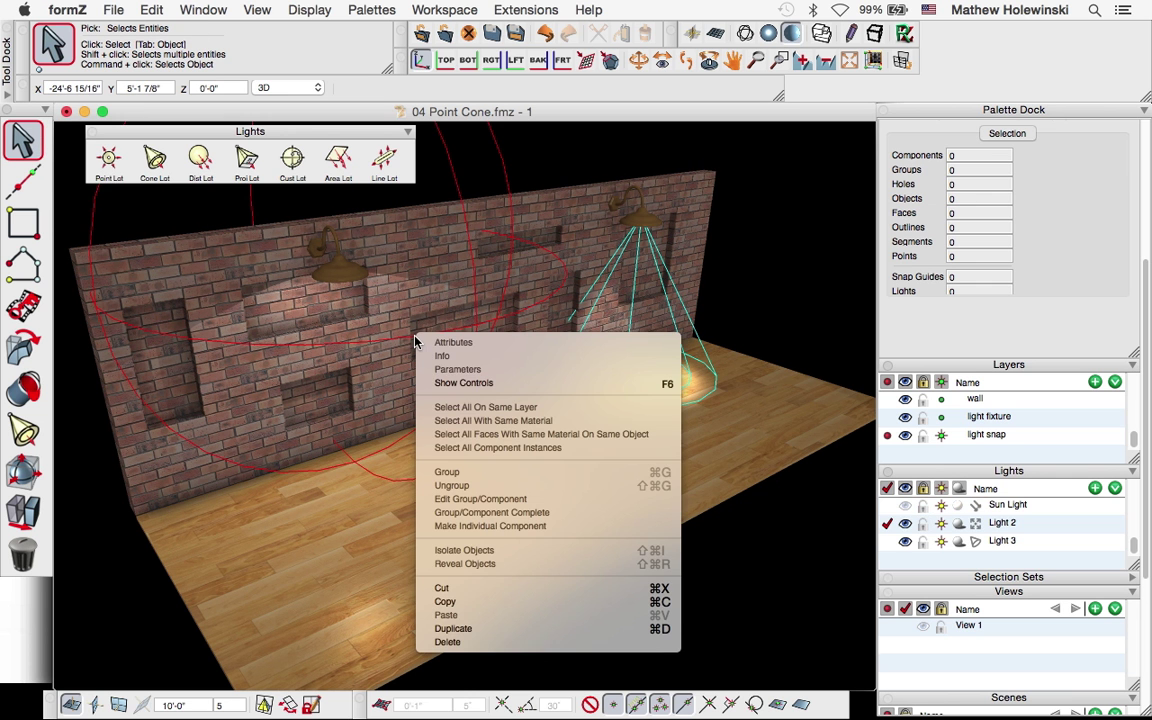
left_click(465, 384)
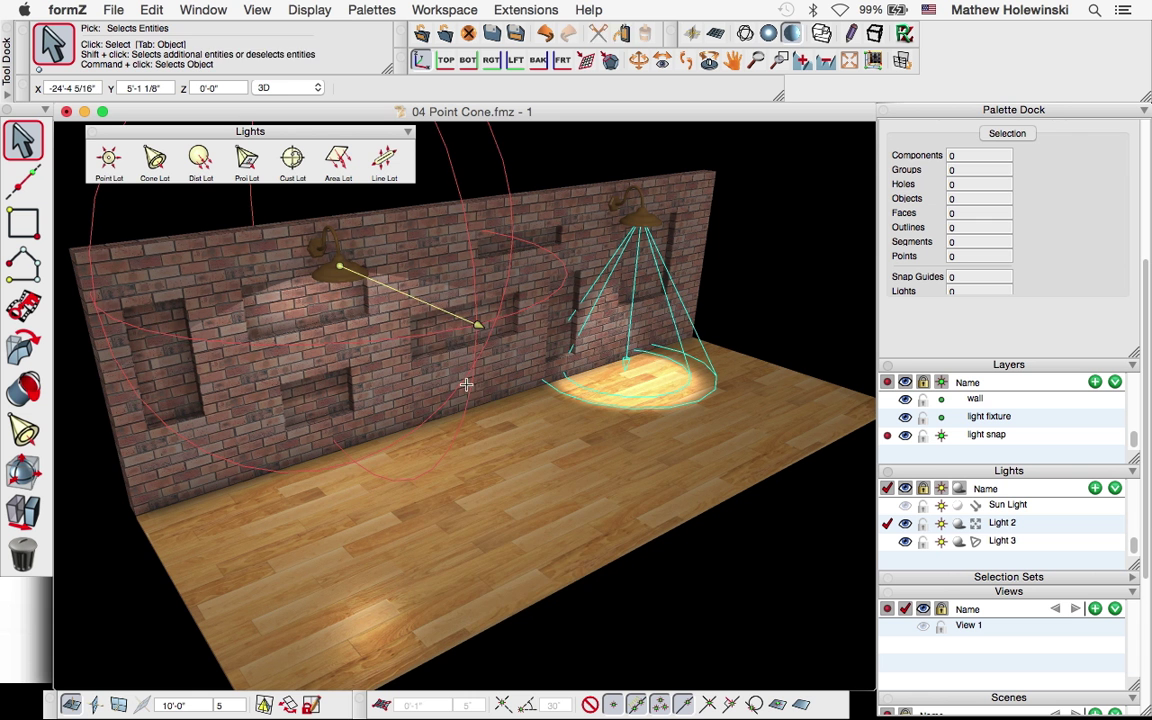
left_click(481, 327)
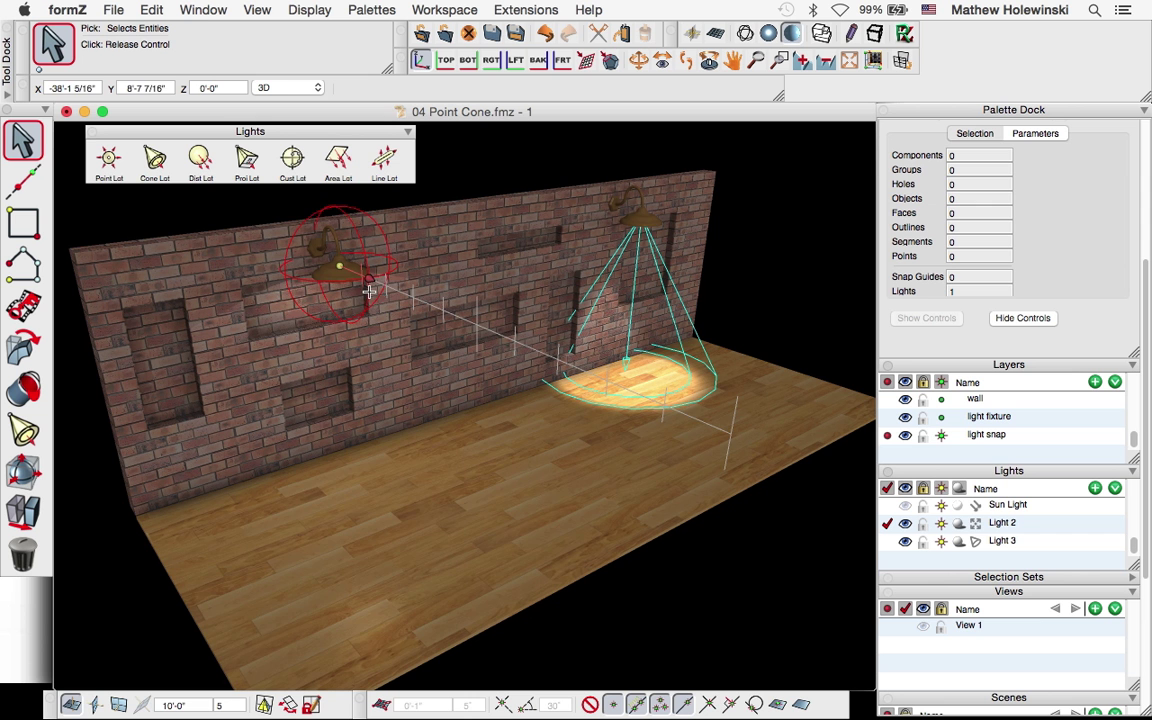
left_click(385, 288)
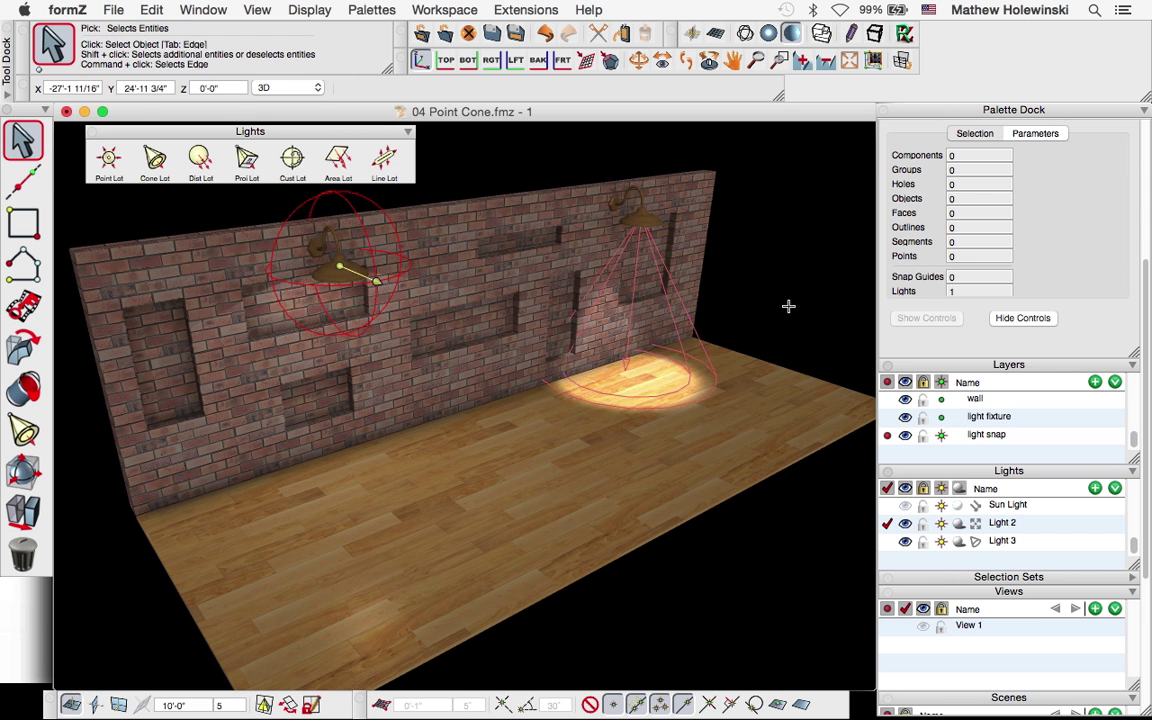
Step: In the point light's parameters, keep the Linear Clamped falloff and set the radius to 24 inches
scroll(1022, 306, "up", 5)
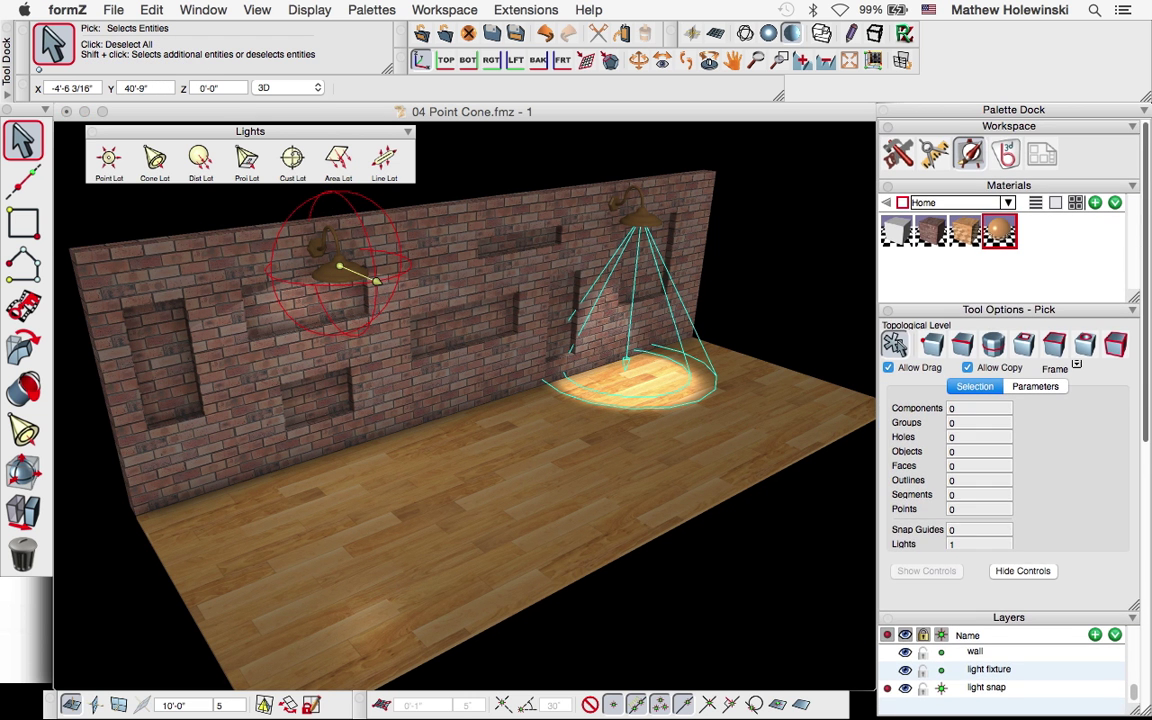
left_click(1034, 388)
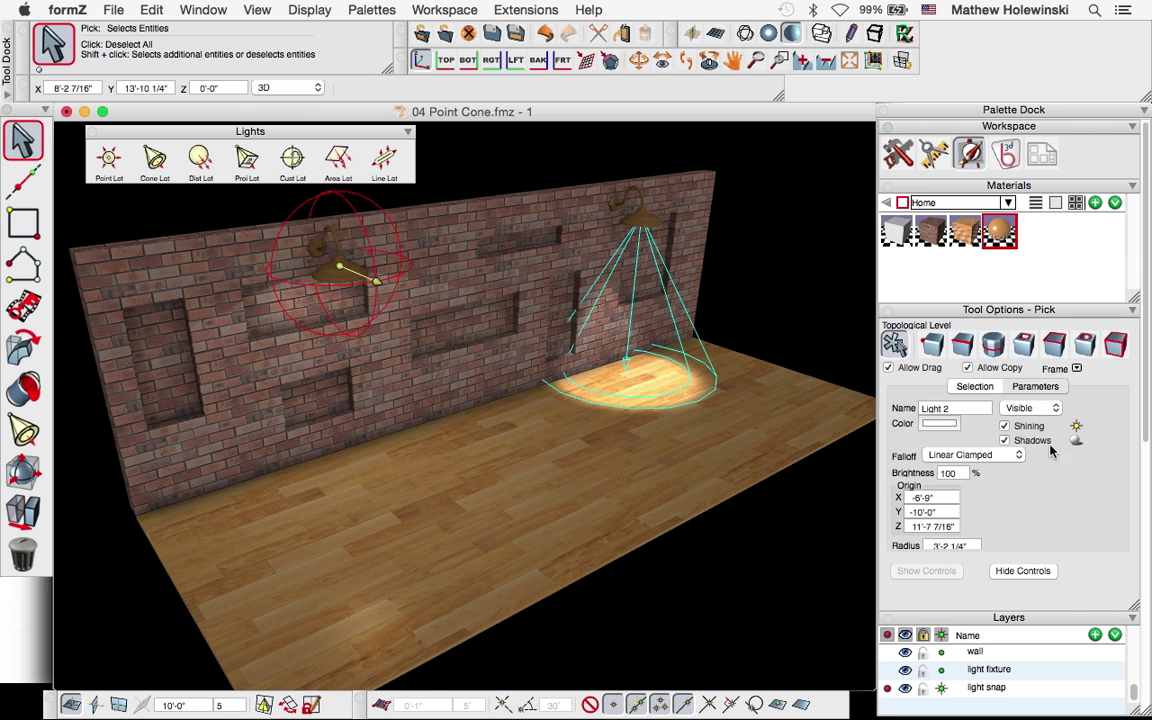
left_click(980, 457)
left_click(989, 455)
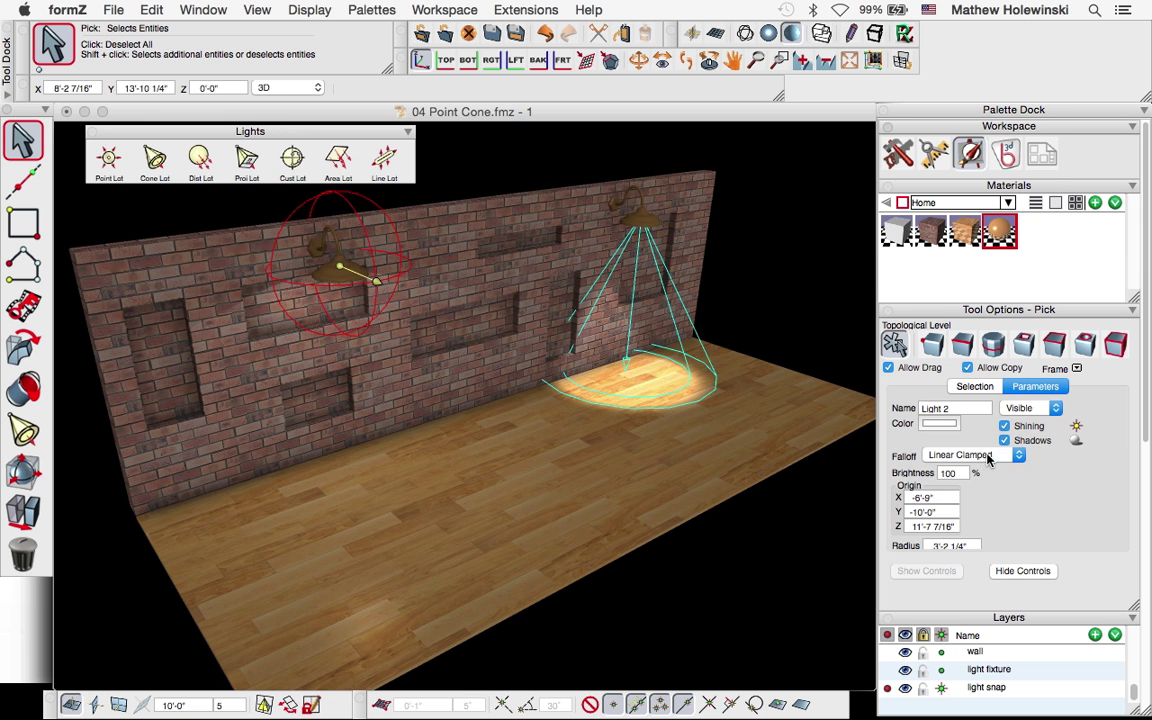
left_click(947, 545)
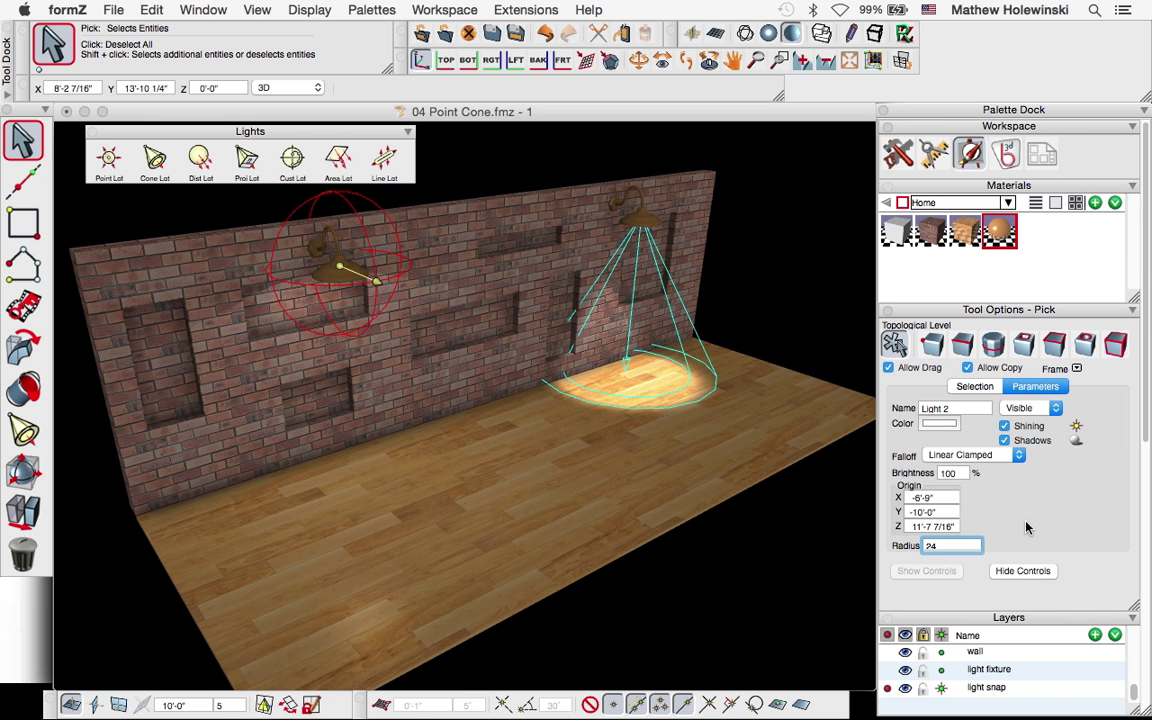
type("24")
key("Return")
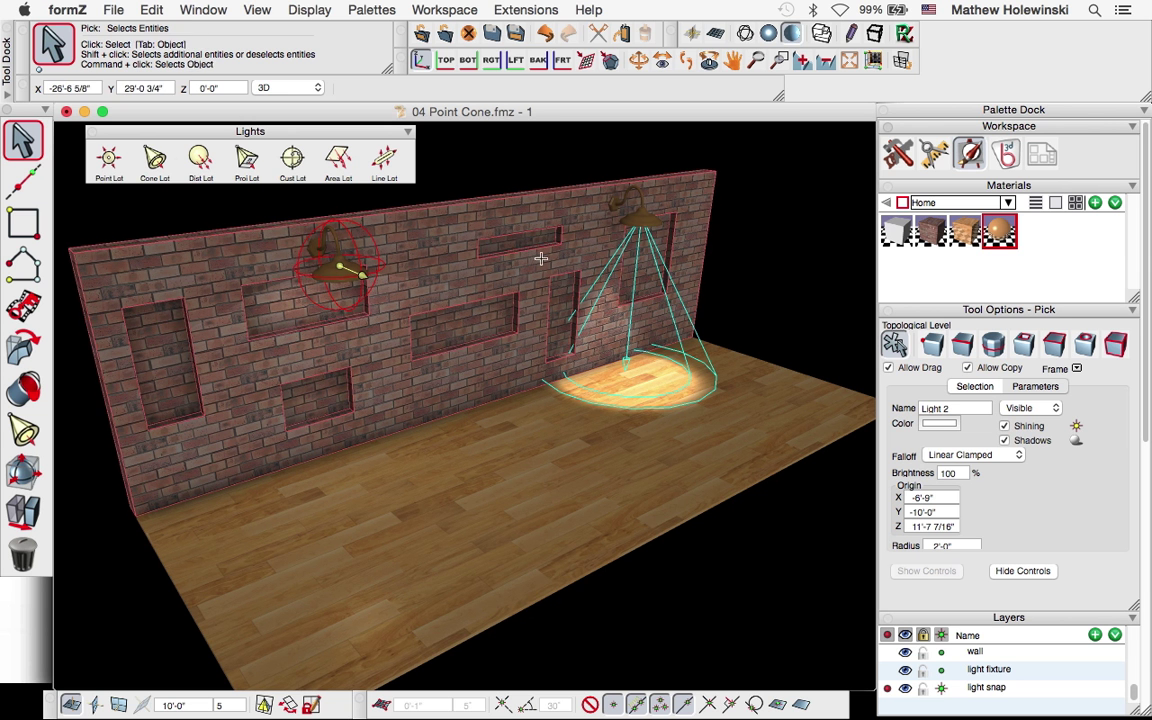
Step: Select the cone light, show its controls and keep its falloff at Linear Clamped
left_click(22, 137)
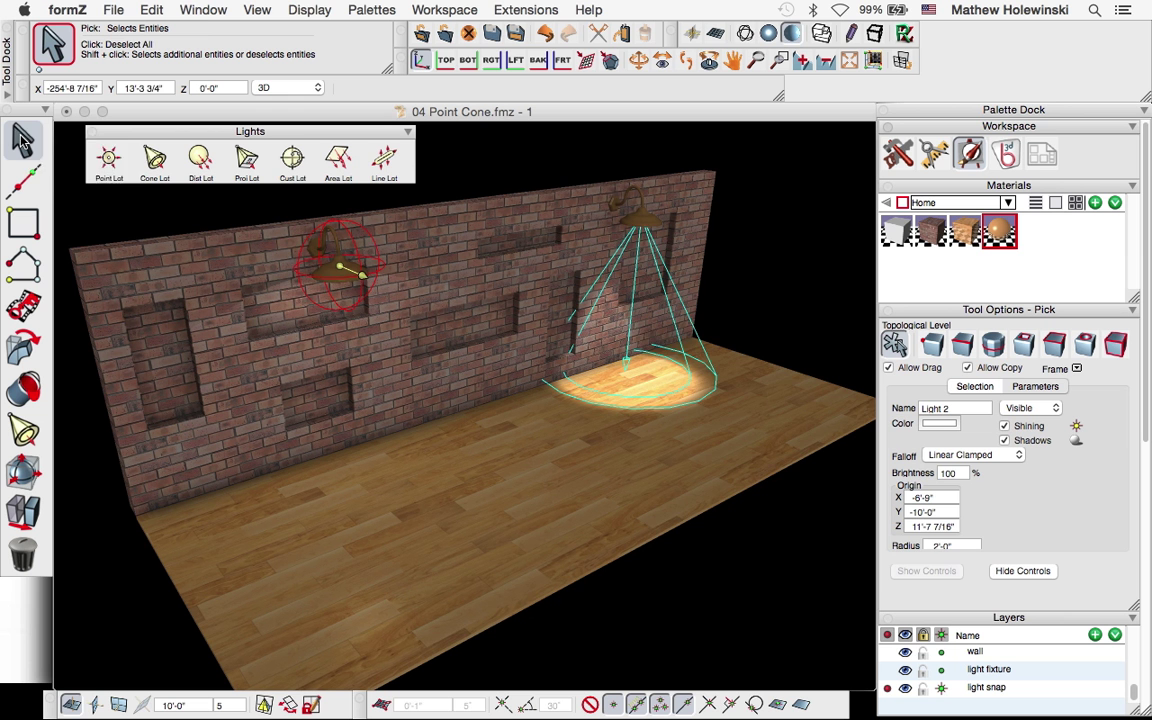
left_click(620, 330)
right_click(631, 325)
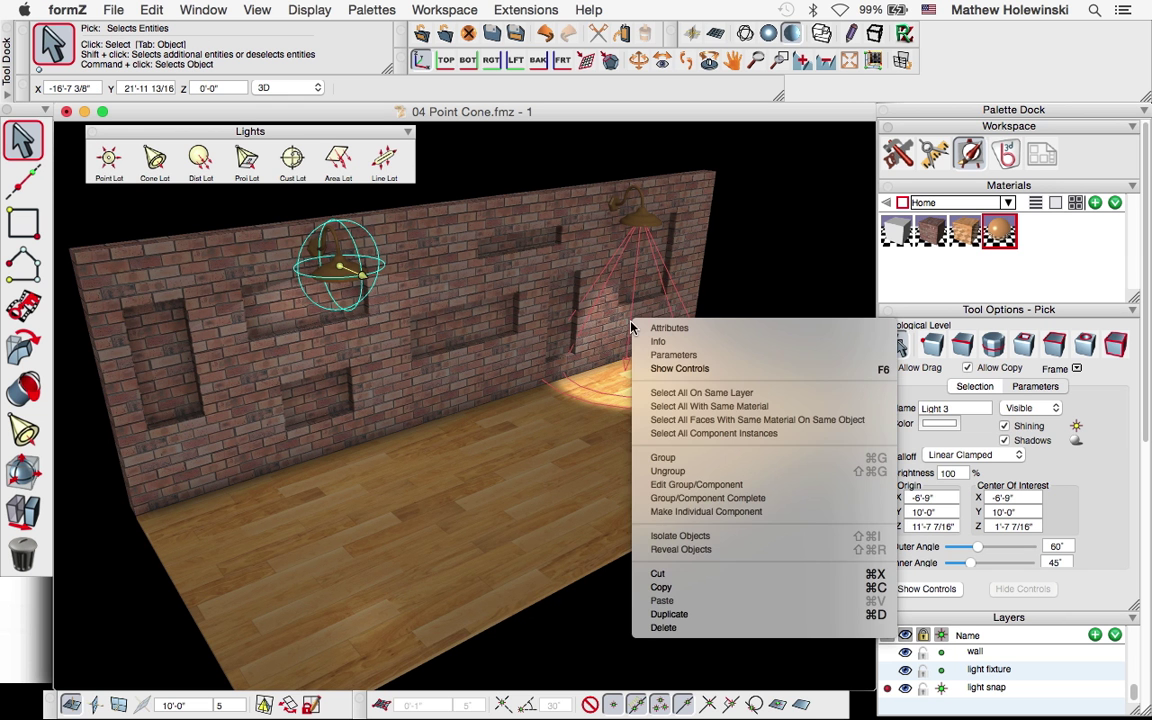
left_click(680, 368)
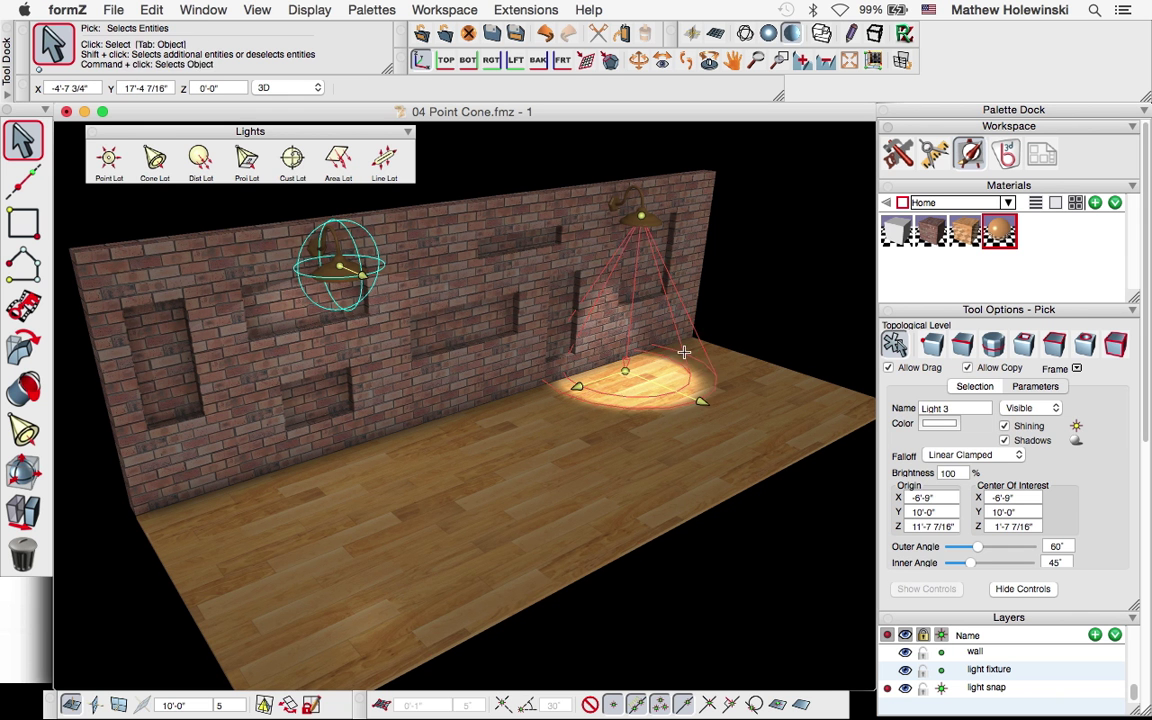
left_click(987, 456)
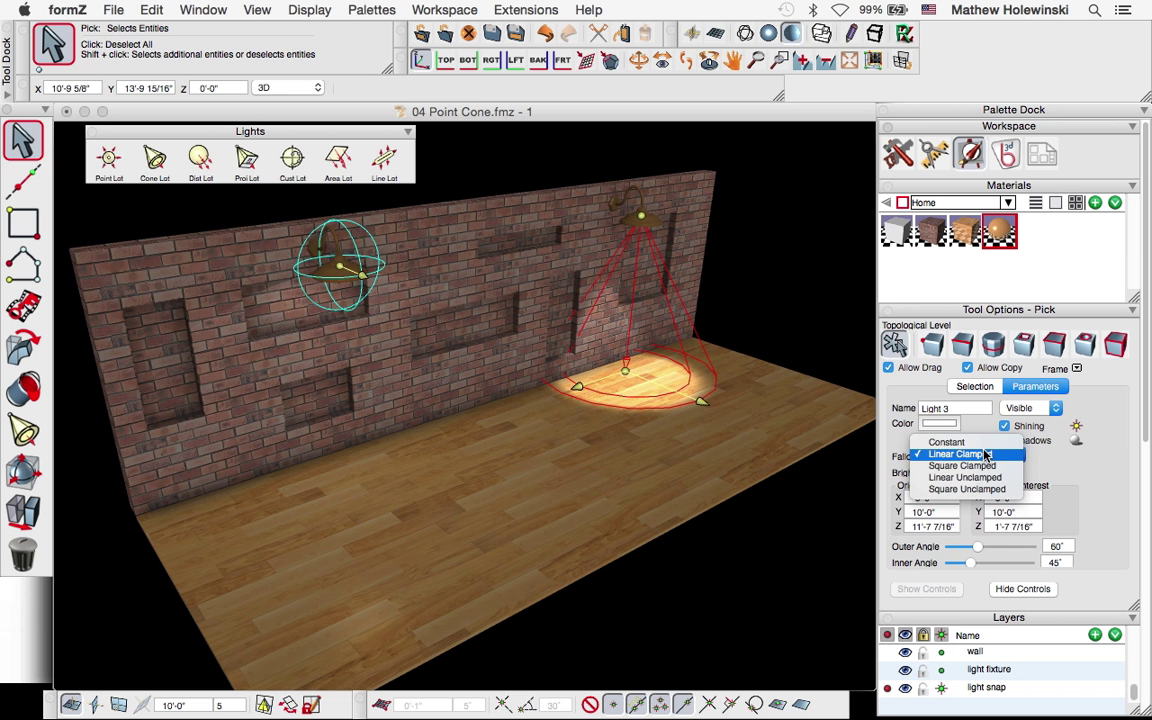
left_click(986, 456)
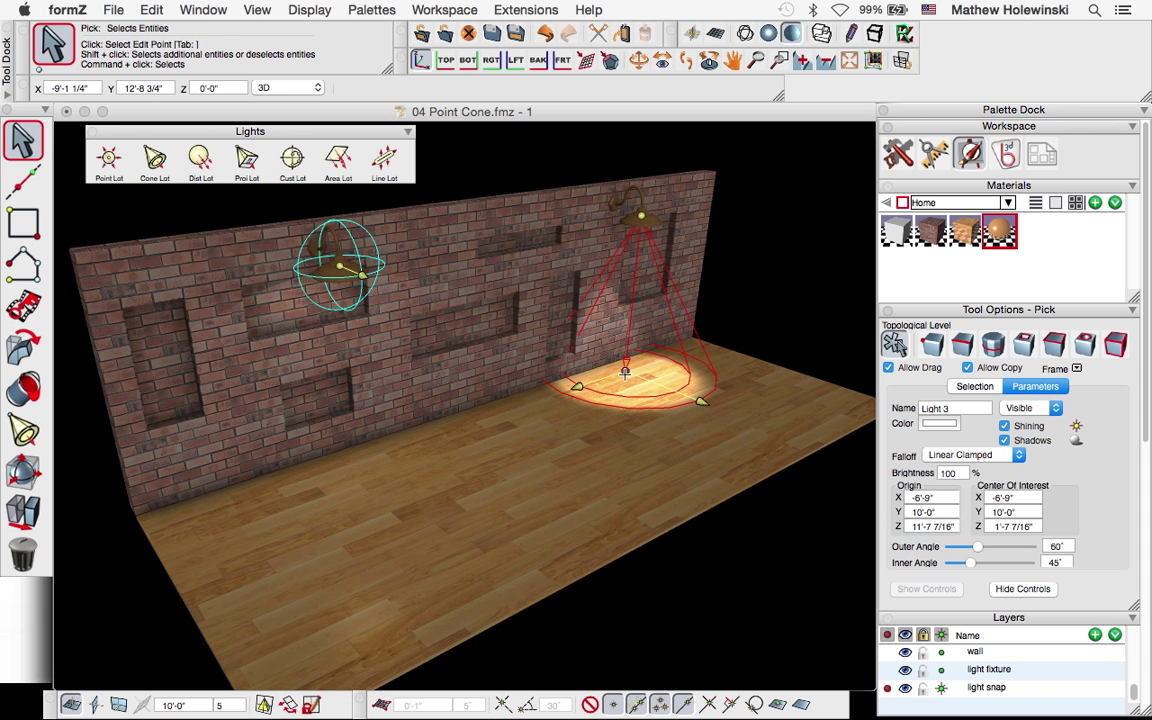
Step: Raise the cone light's center of interest and shift it along the wall to about X -8'-1 5/16", Z 7'-0 5/8"
left_click_drag(625, 372, 637, 294)
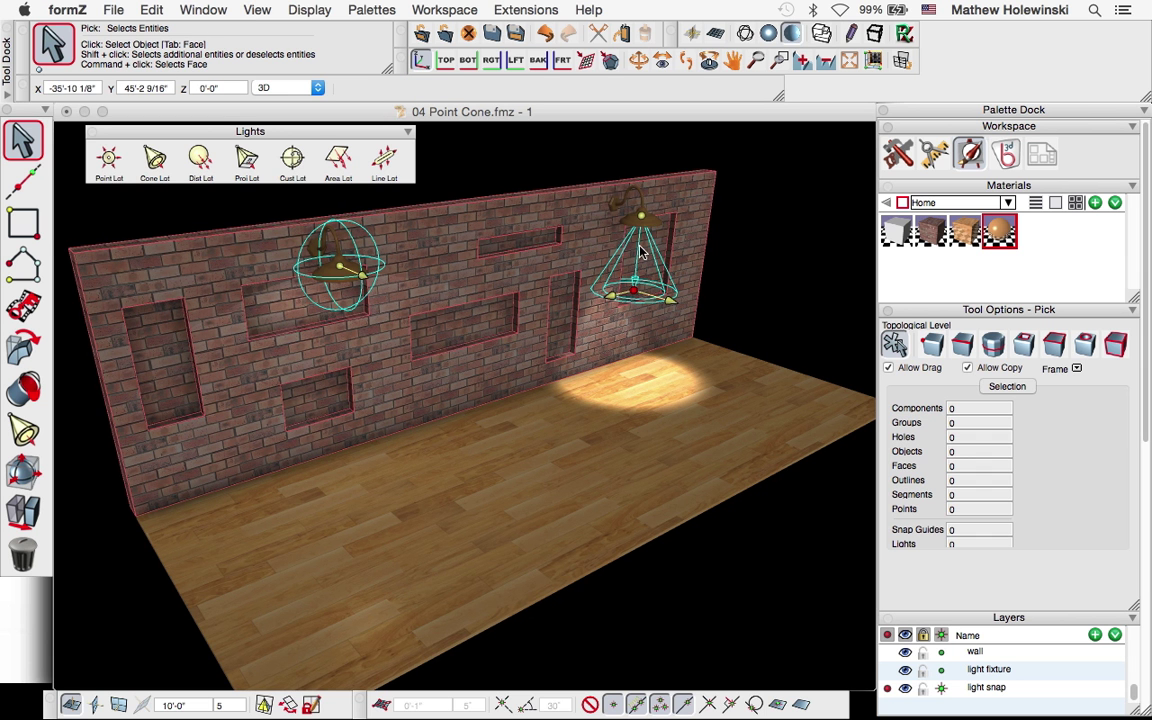
left_click(635, 296)
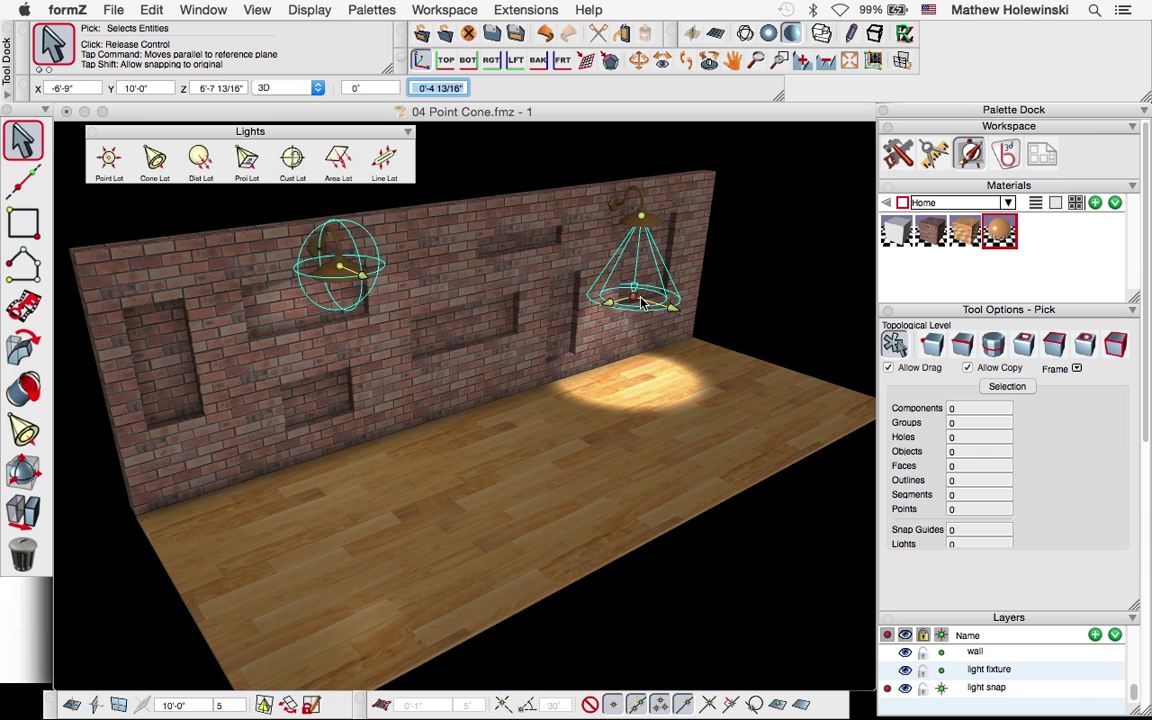
key("super")
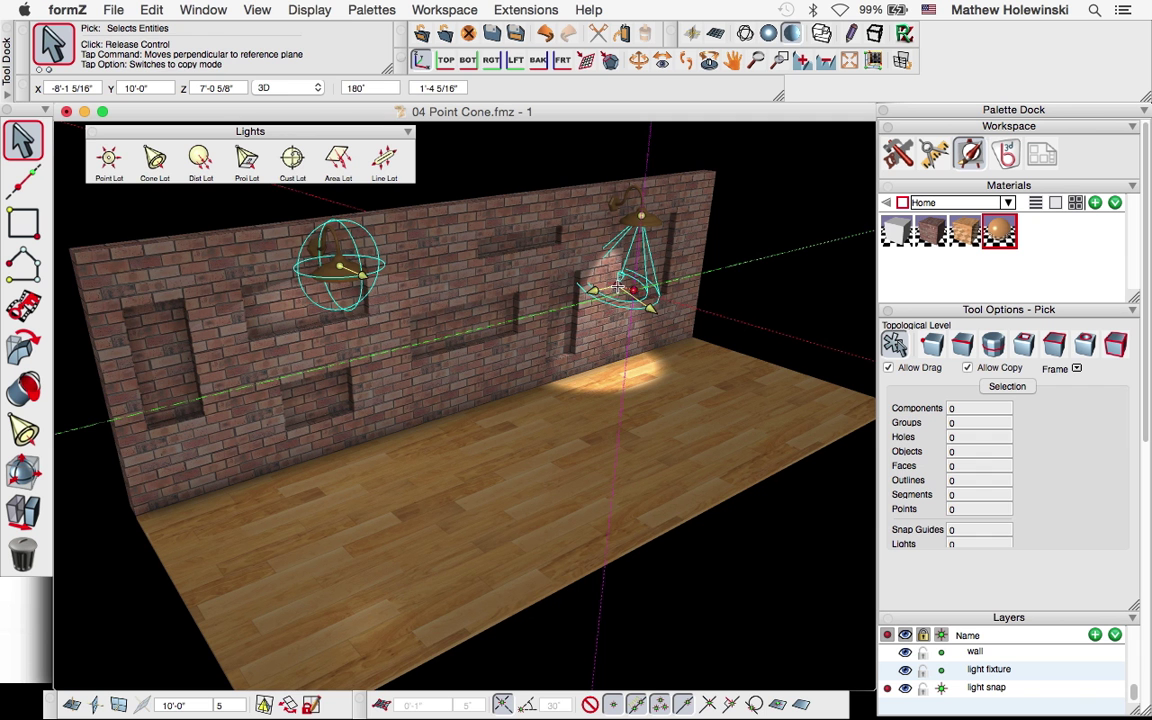
left_click(617, 287)
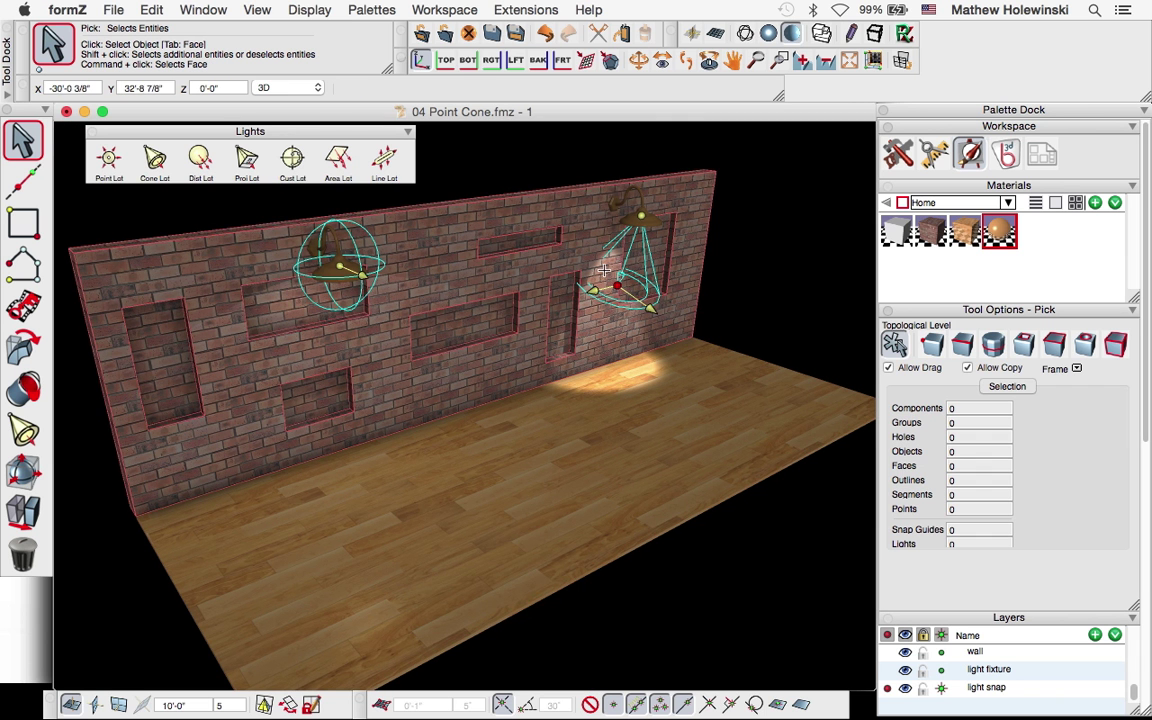
Step: Use the cone light's arrow handles to widen its outer angle to about 103° and set its inner angle to about 57°
left_click(657, 308)
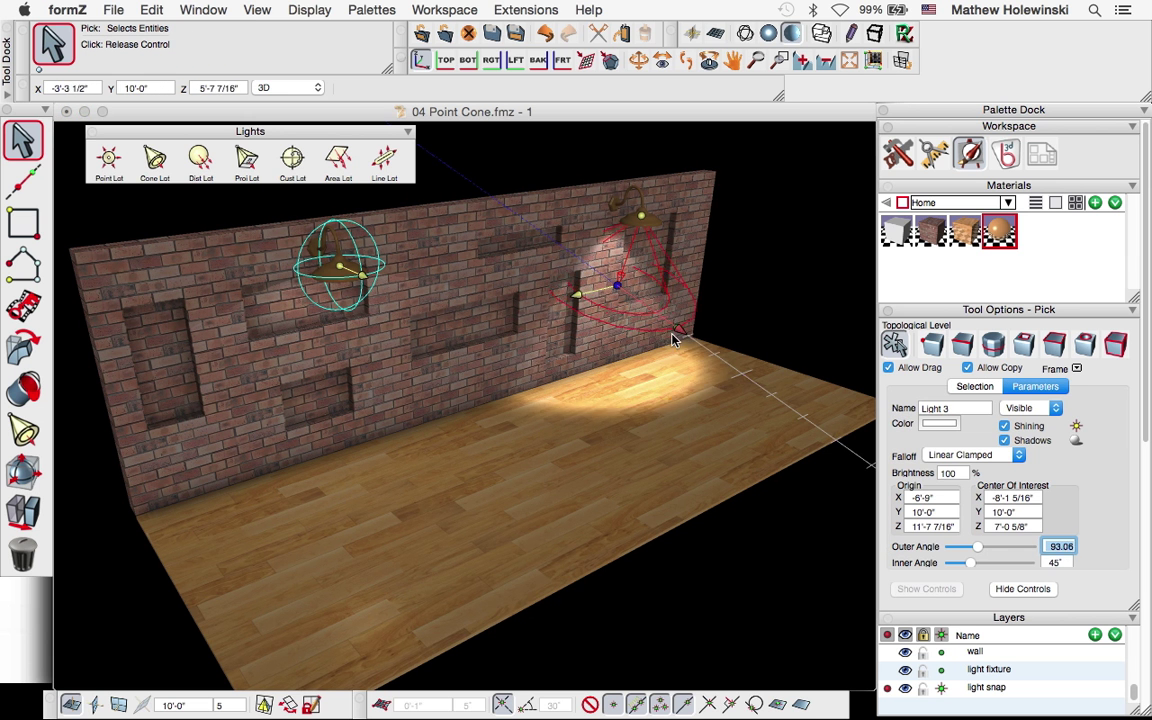
left_click(674, 345)
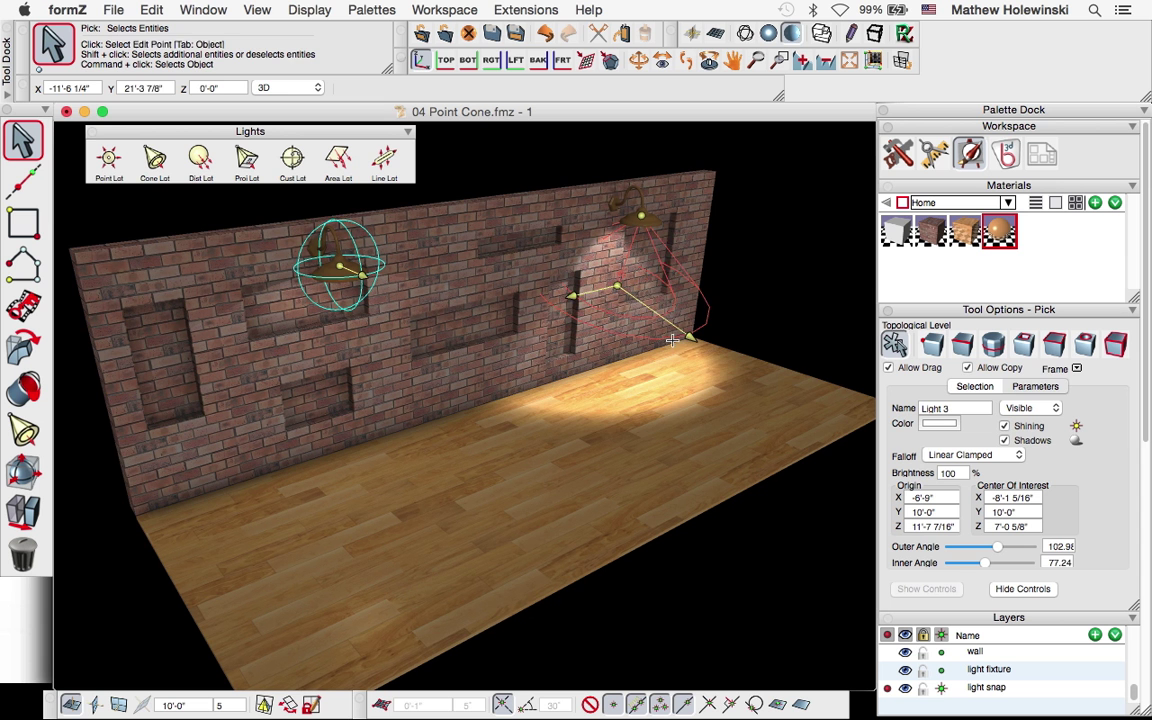
left_click(572, 296)
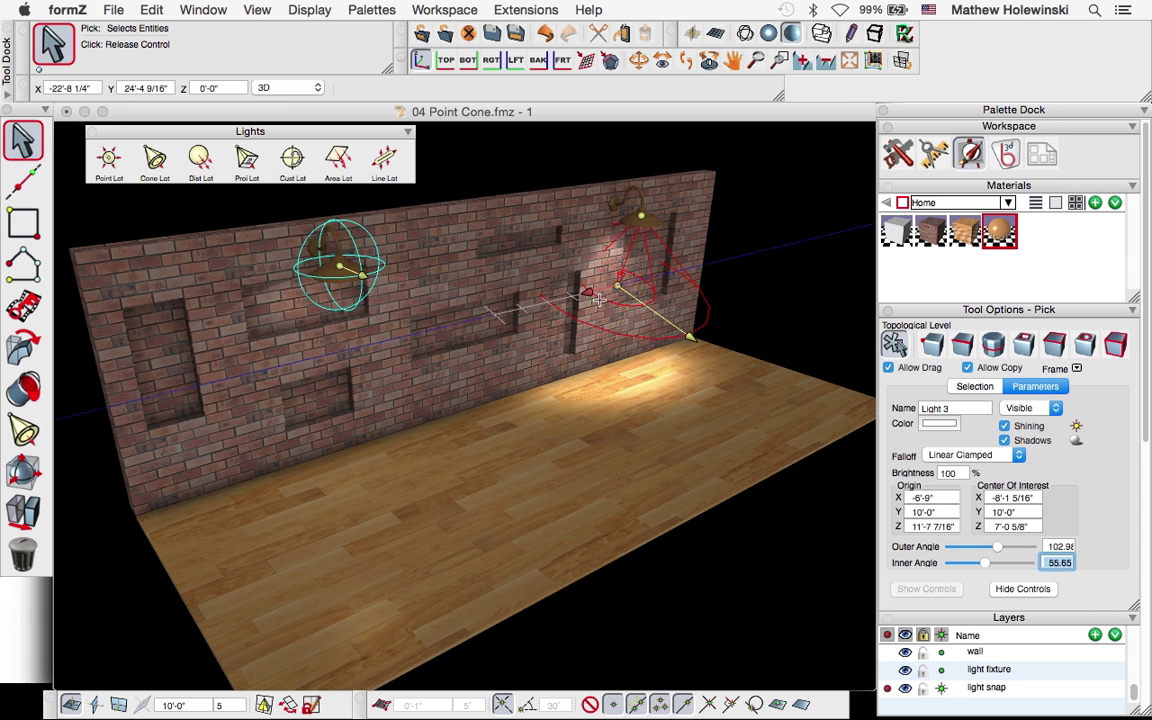
left_click(598, 299)
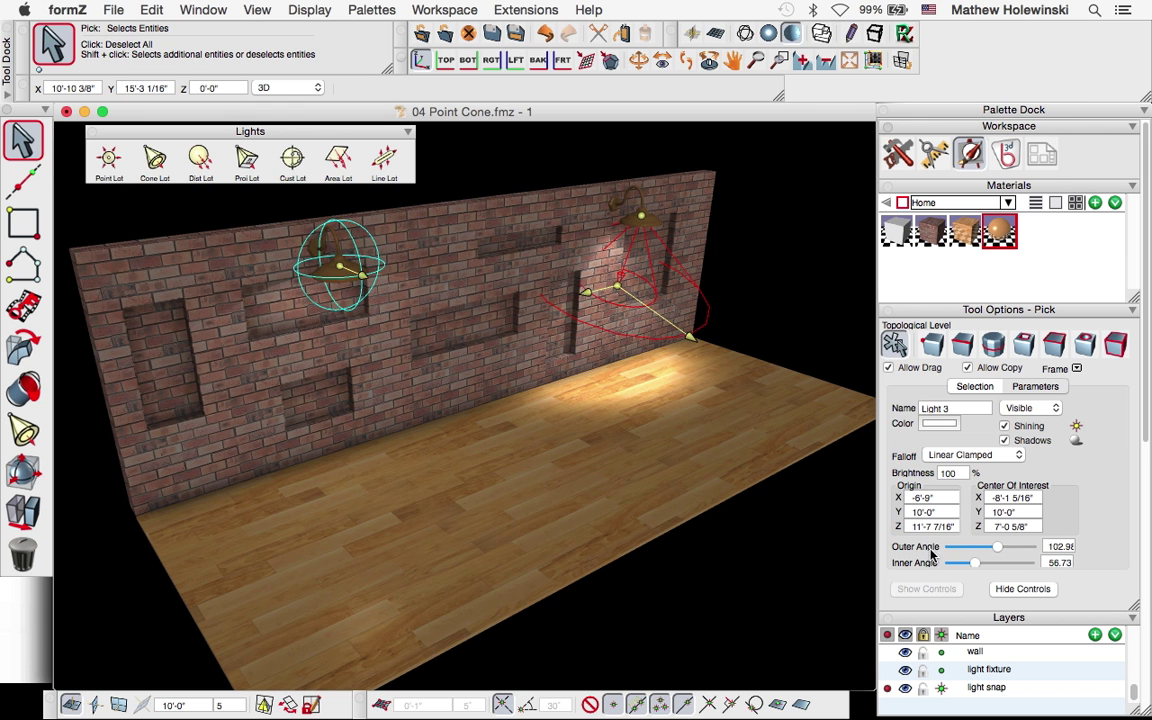
Step: Fine-tune the cone light's outer angle to 112.5° and inner angle to 58.24°, deselect it and render the scene
left_click_drag(1000, 553, 978, 568)
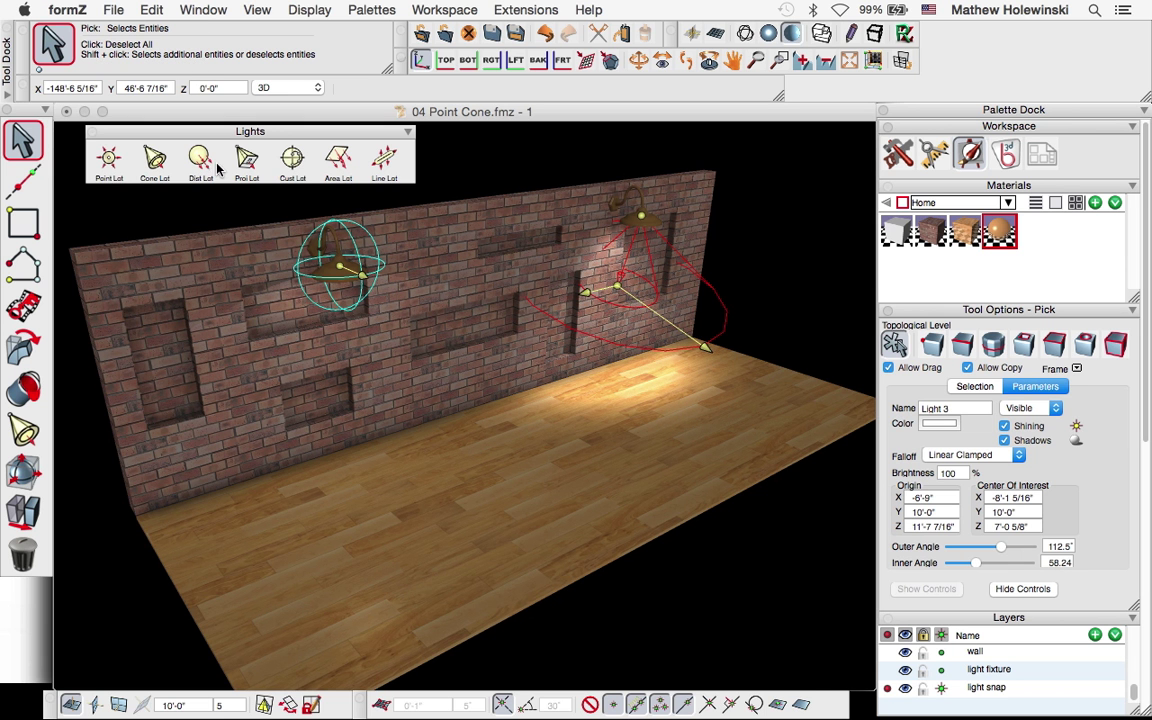
left_click(573, 154)
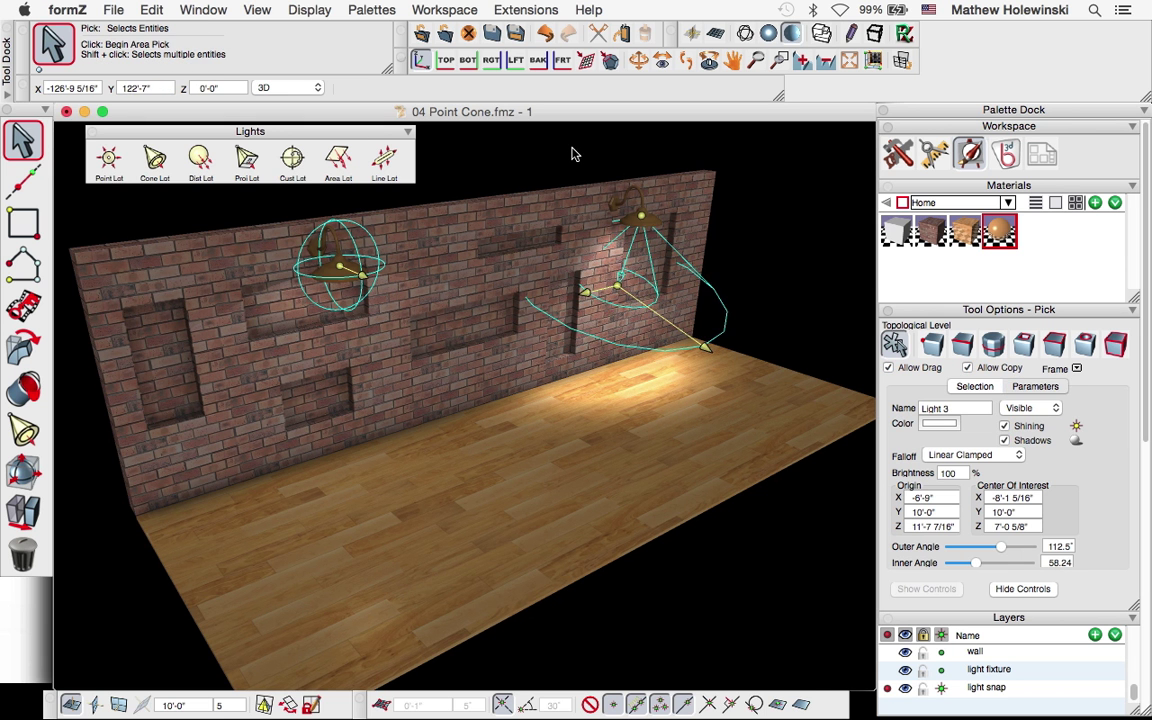
left_click(904, 34)
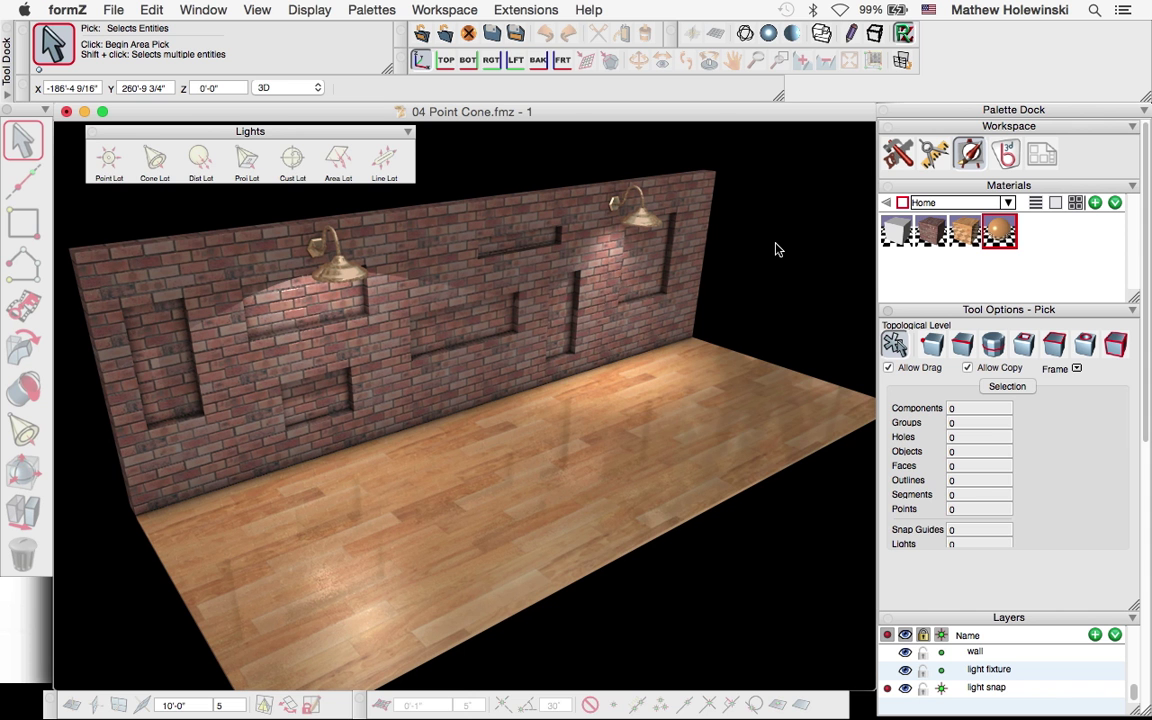
Step: Switch to the Adobe Reader presentation and advance to the slide on soffit lighting
key("super+Tab")
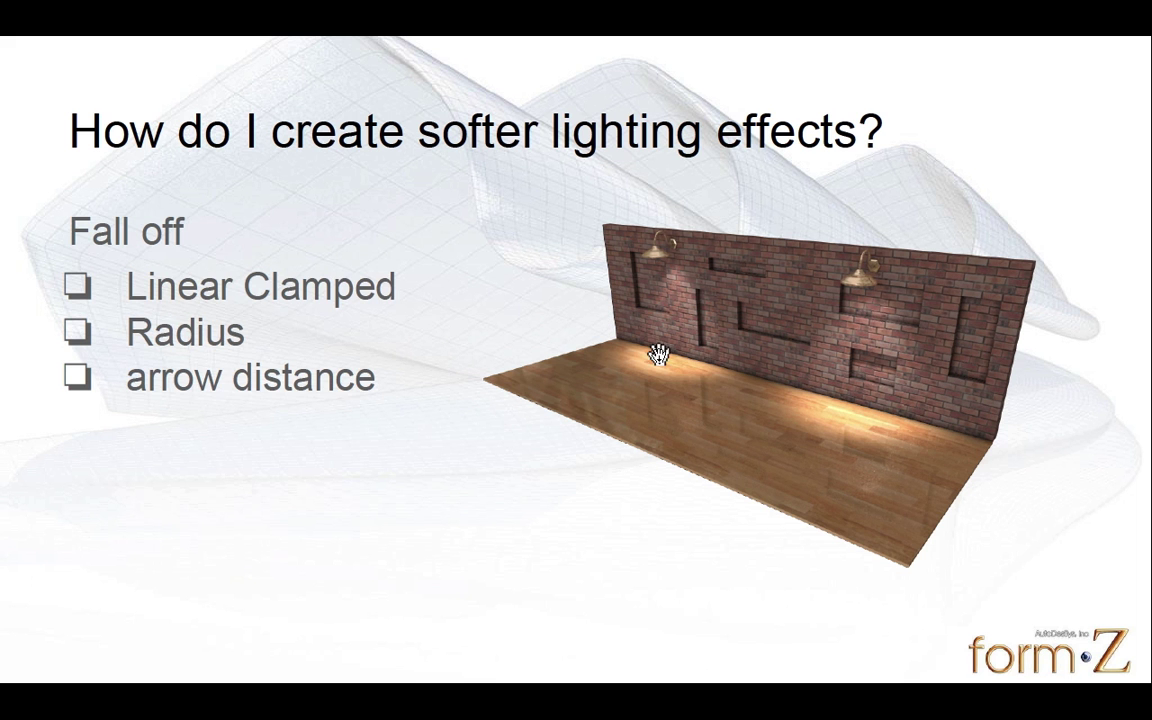
left_click(411, 563)
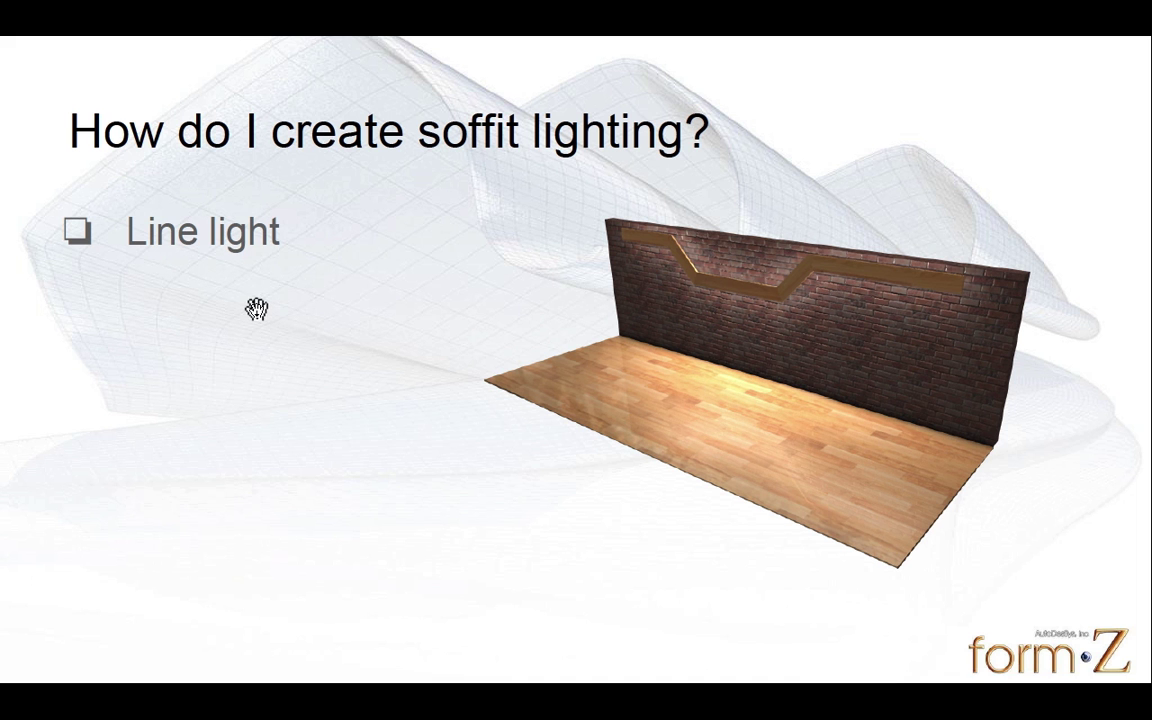
Step: Switch back to formZ, bring up the 05 Line.fmz window and render its soffit lighting
key("super+Tab")
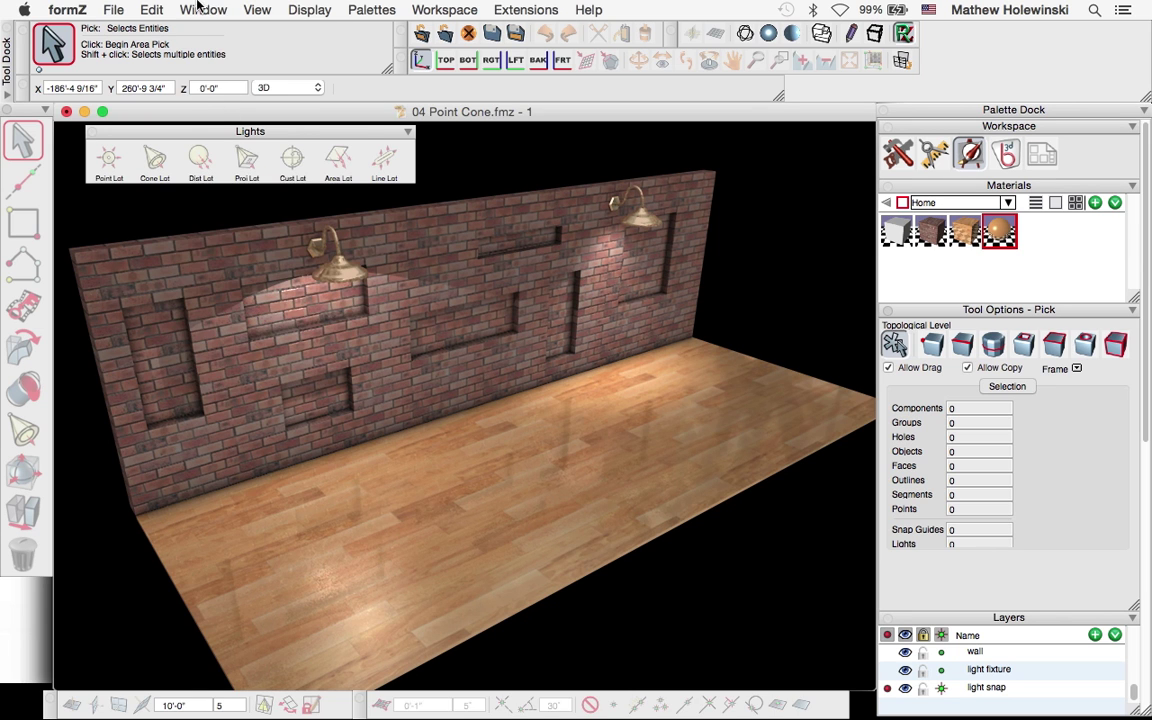
left_click(198, 9)
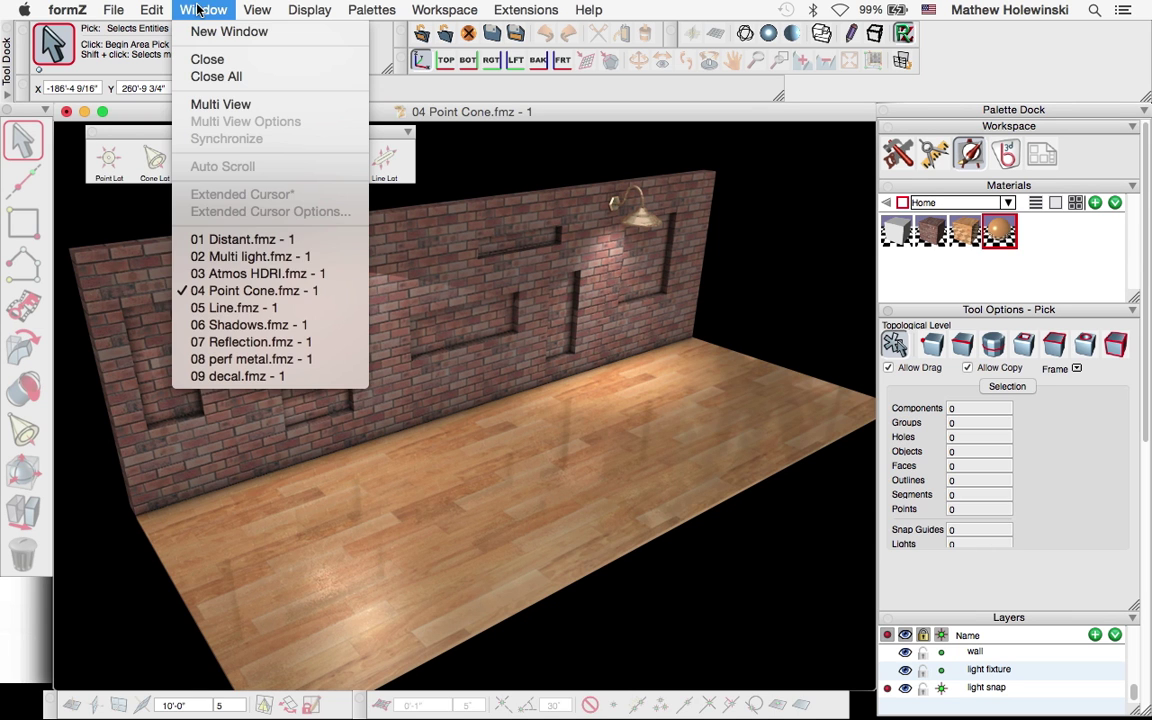
left_click(282, 316)
key("space")
left_click_drag(469, 318, 534, 430)
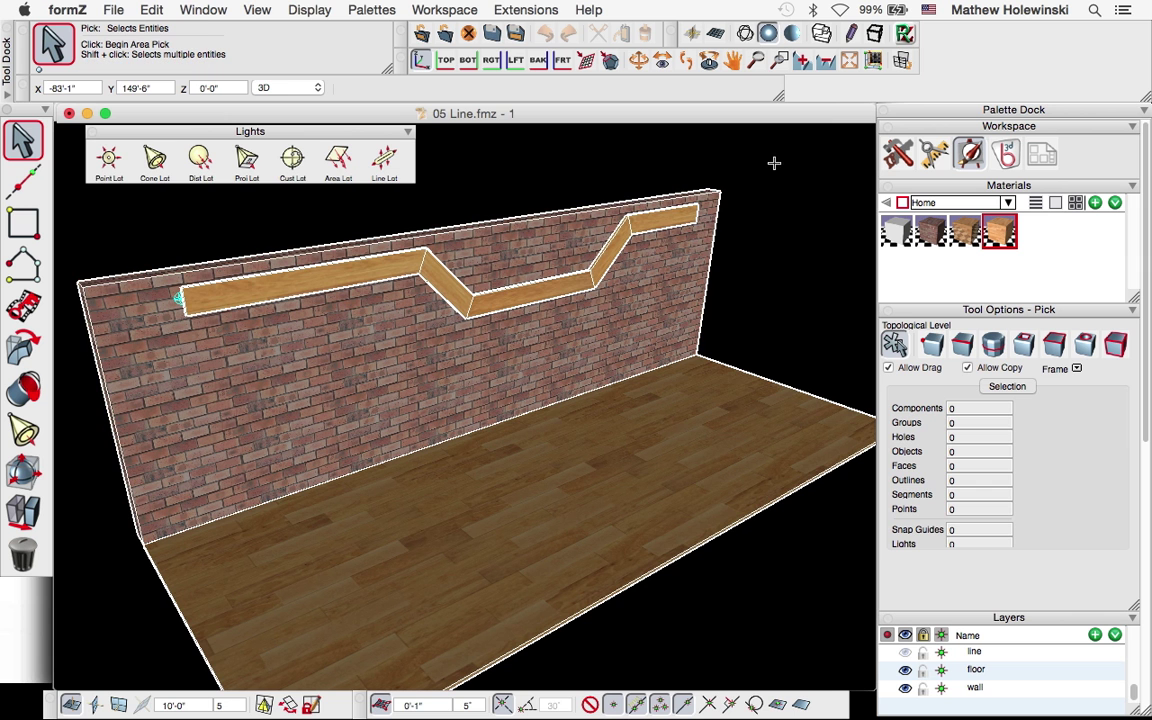
left_click(903, 35)
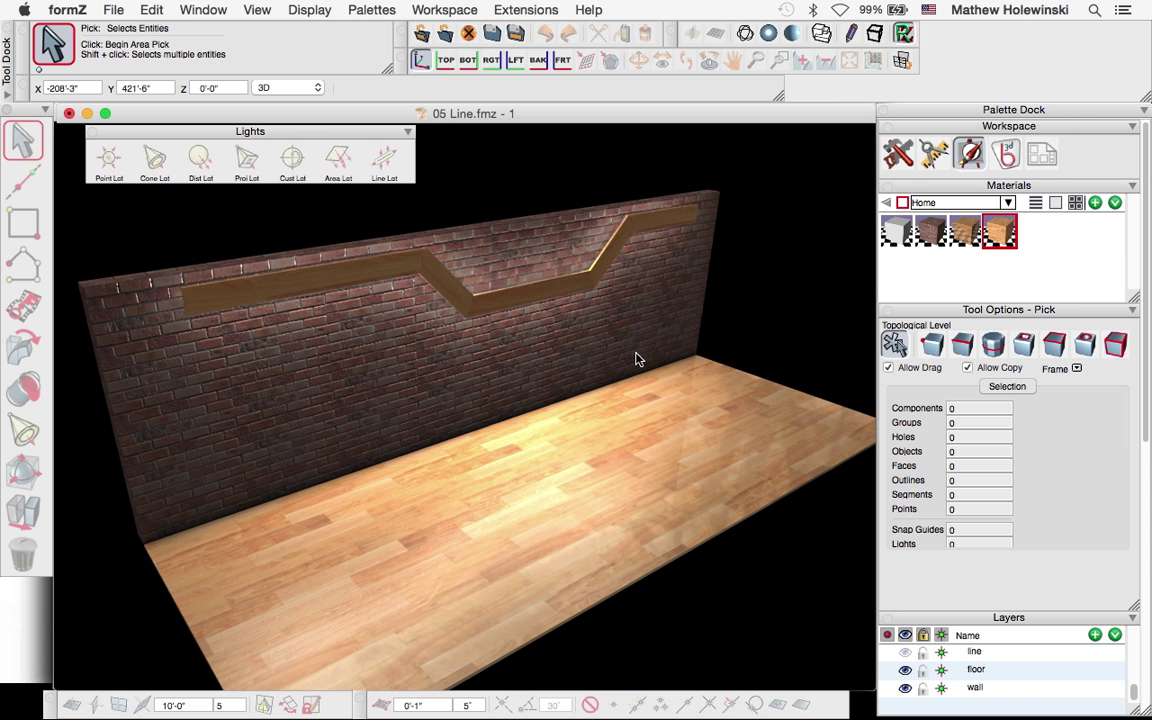
Step: In the shaded display, show the line layer, hide the soffit layer, and hide and switch off the existing Line light
left_click(768, 34)
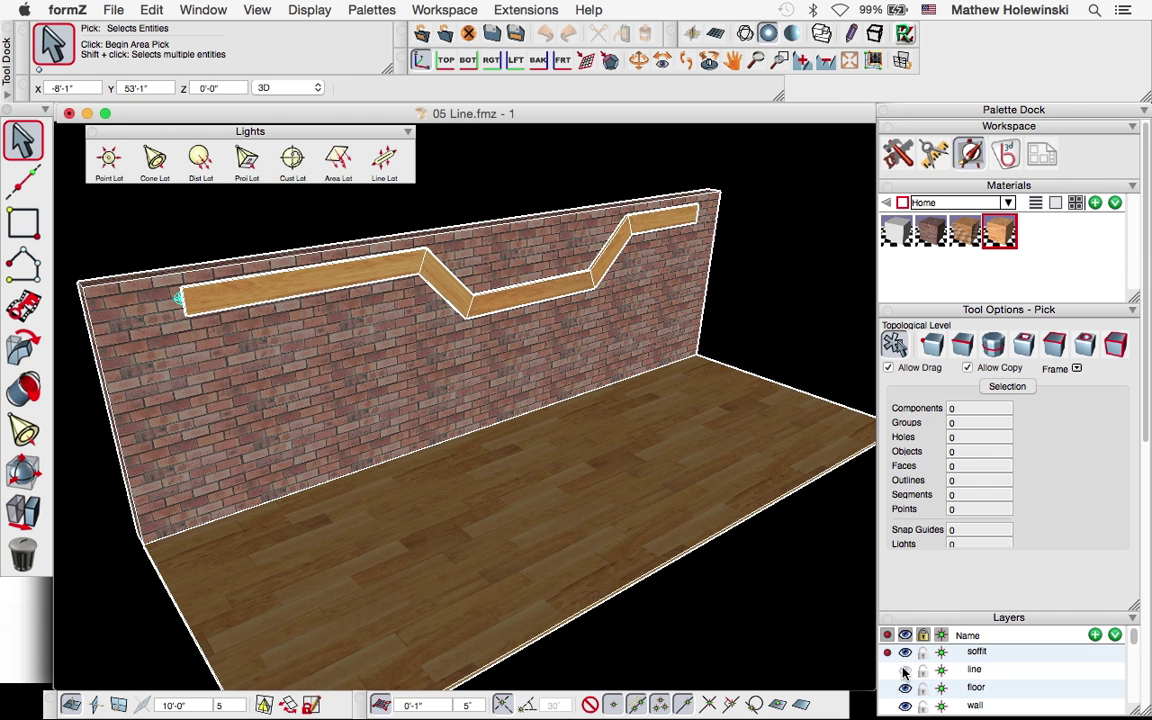
left_click(906, 667)
left_click(905, 652)
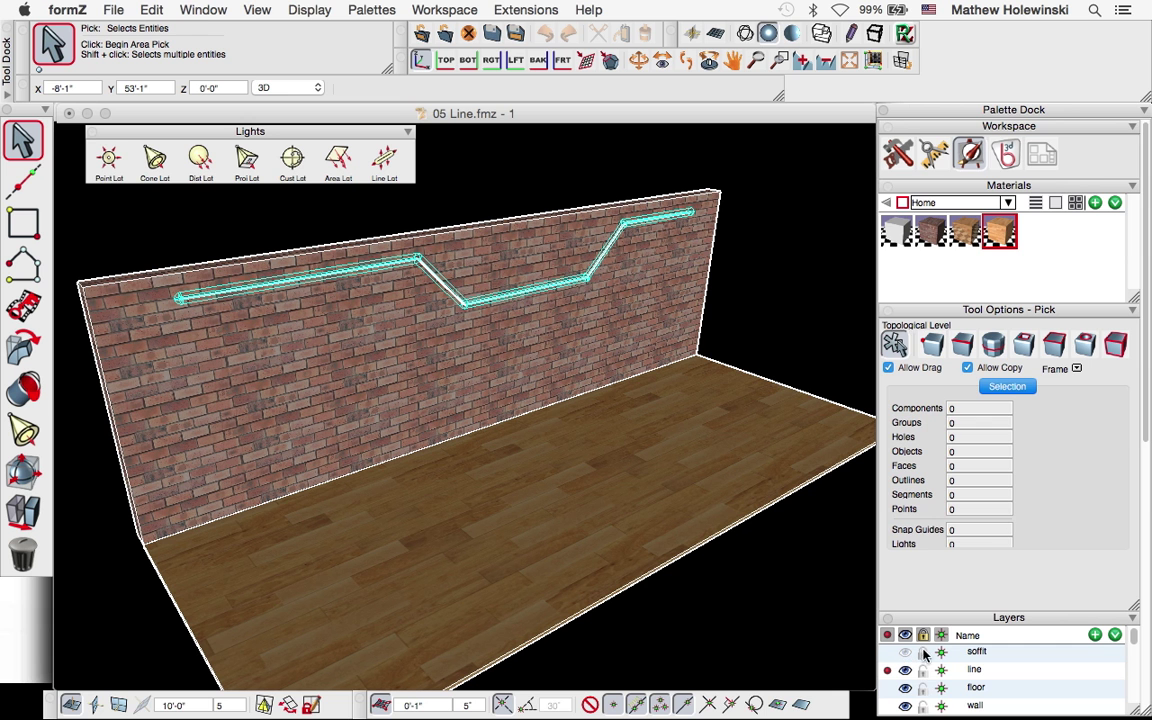
scroll(1146, 440, "down", 5)
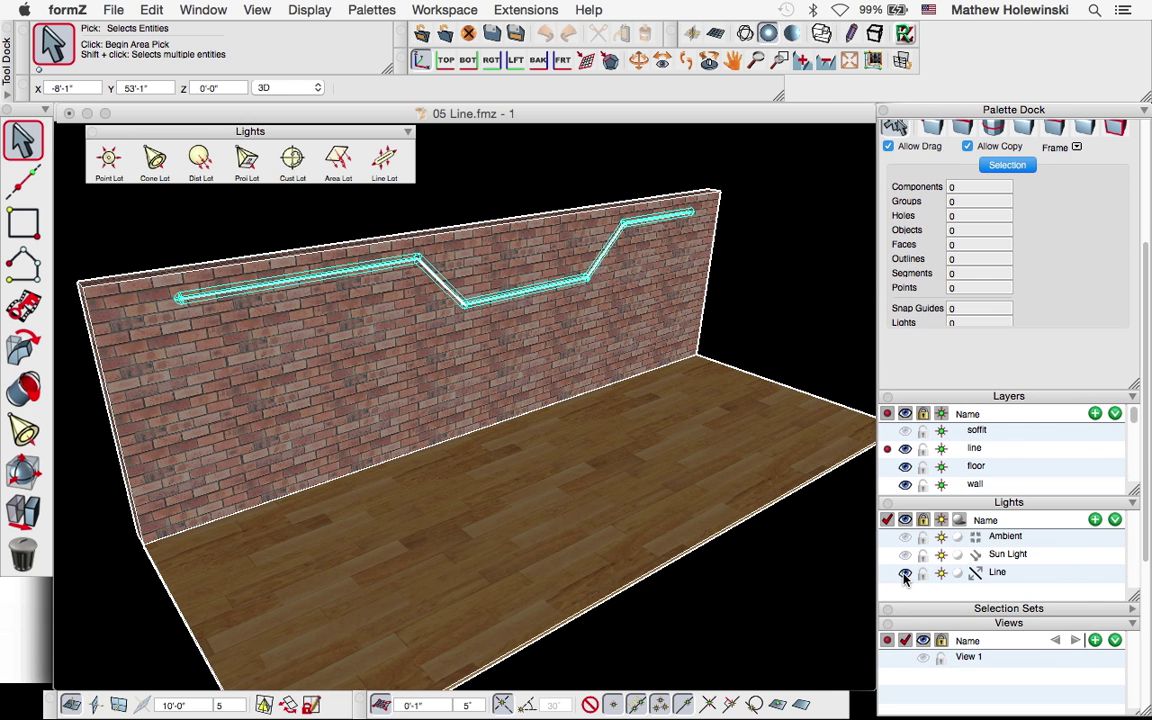
left_click(906, 573)
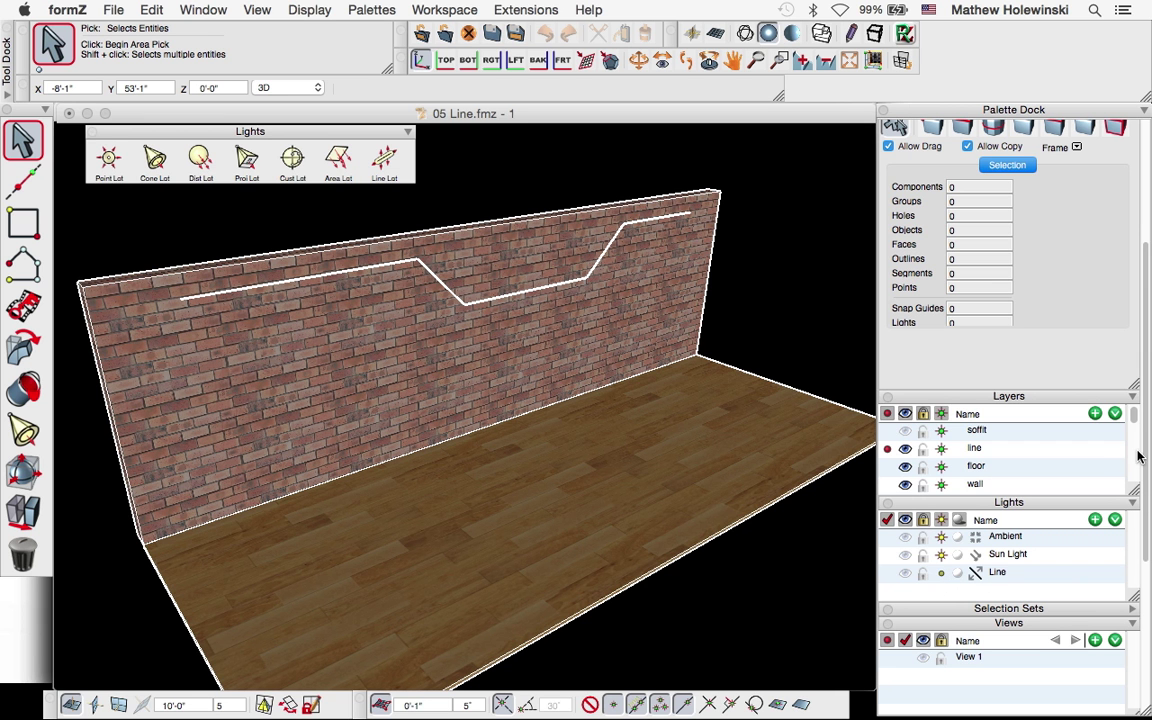
Step: Create a line light from the bent white line running along the upper part of the brick wall
scroll(1000, 450, "up", 5)
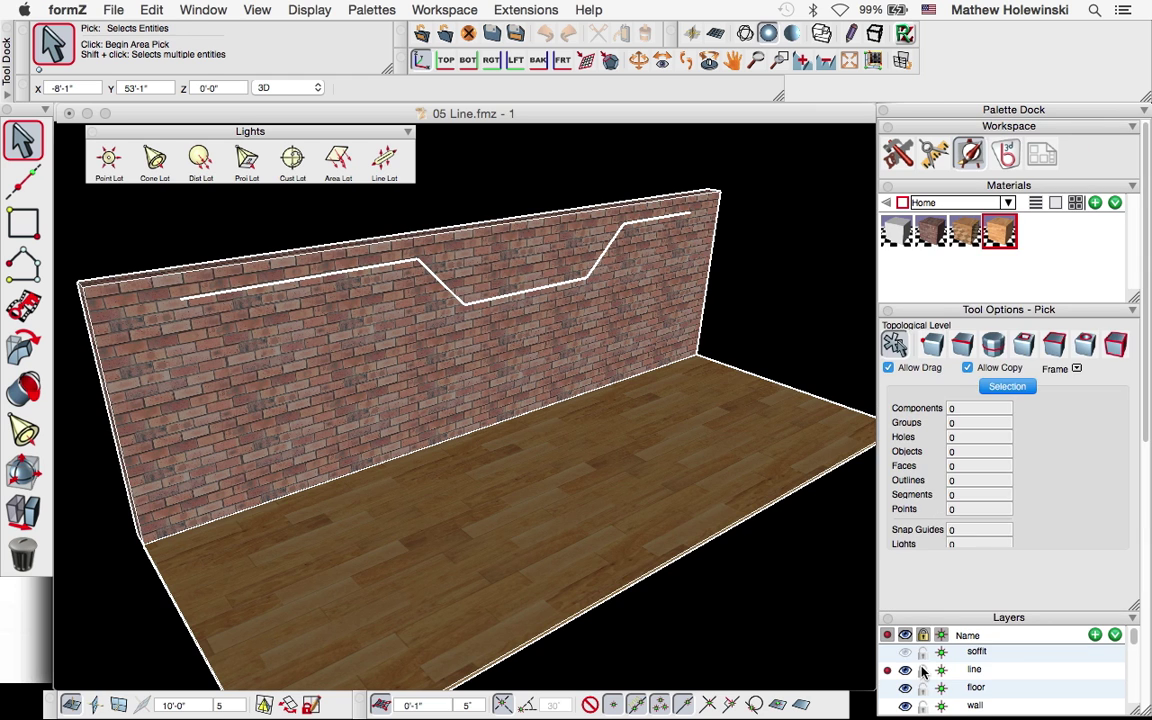
mouse_move(424, 406)
middle_mouse_down()
mouse_move(375, 408)
mouse_move(568, 401)
mouse_move(599, 386)
mouse_move(457, 421)
mouse_move(432, 411)
middle_mouse_up()
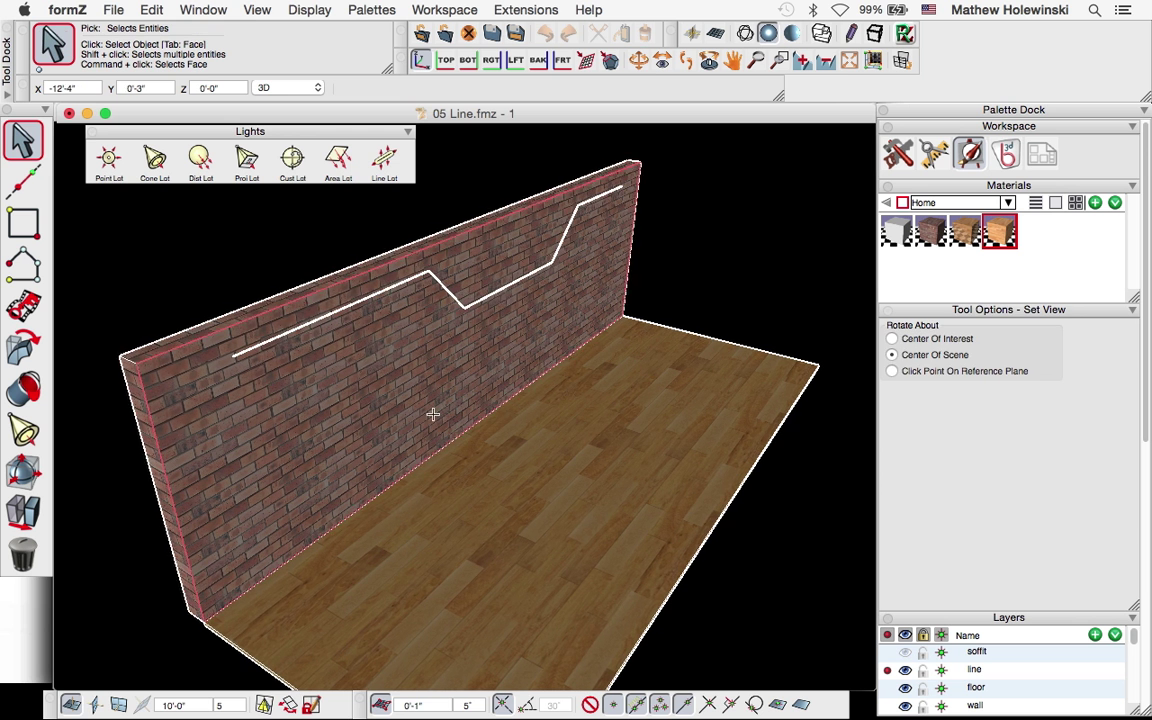
left_click(610, 191)
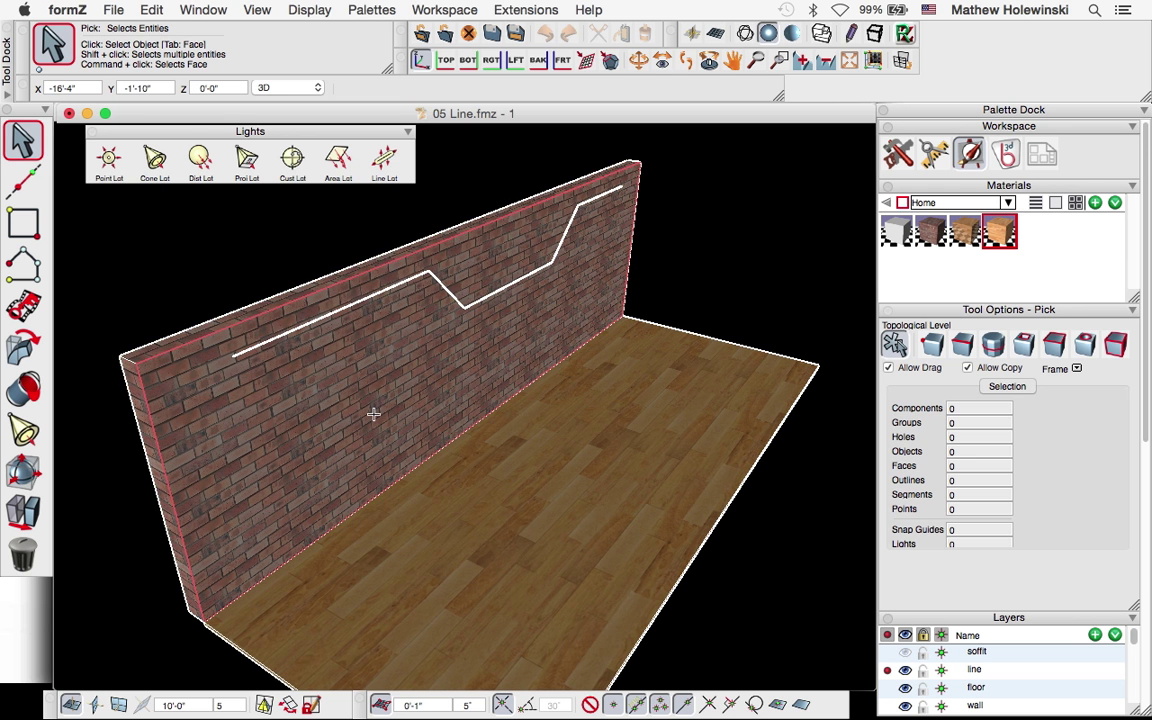
middle_click_drag(373, 411, 332, 321)
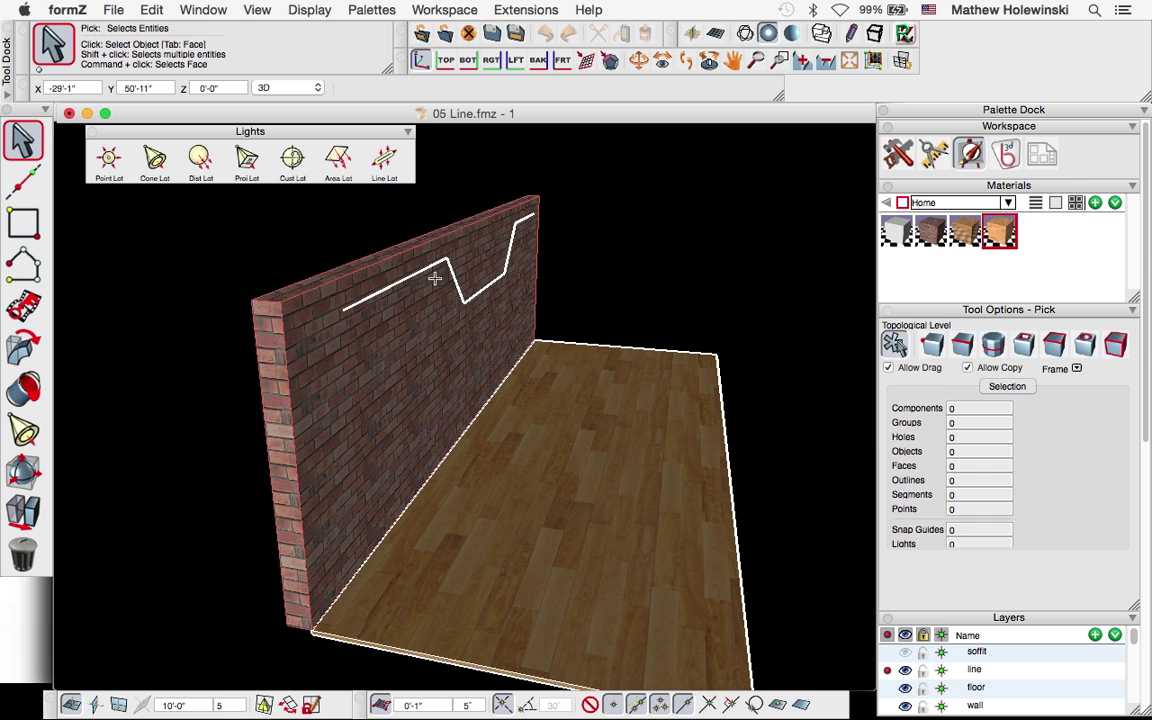
middle_click_drag(393, 380, 512, 403)
left_click(387, 166)
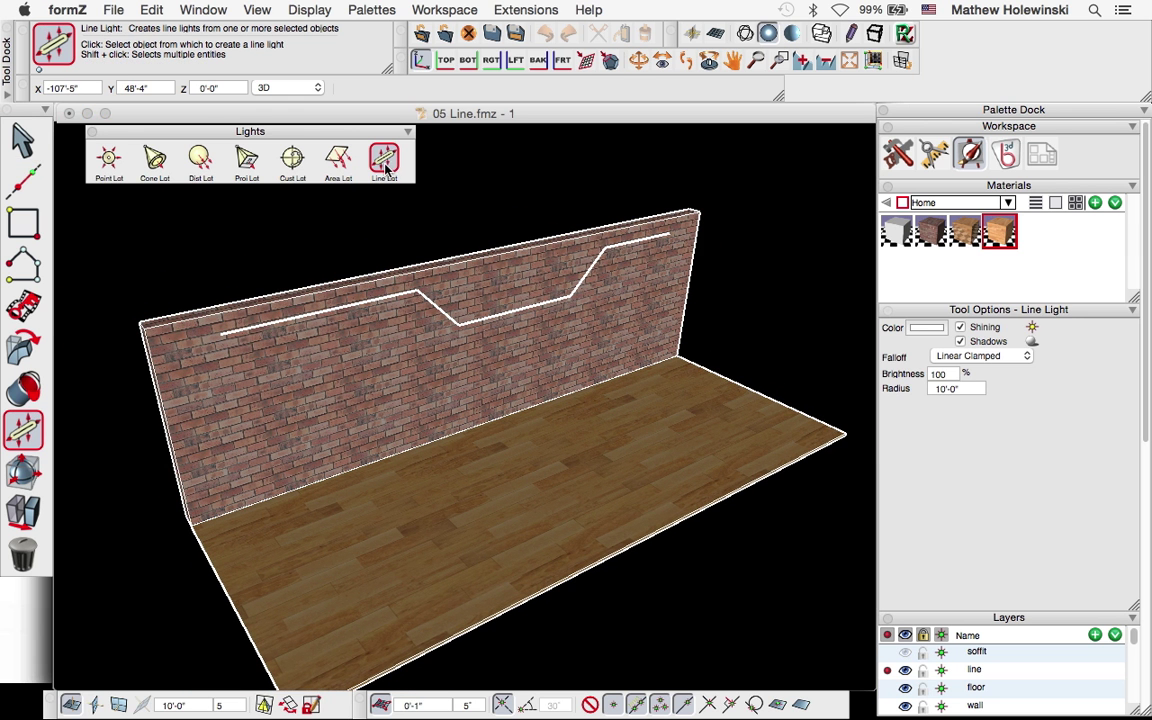
left_click(398, 294)
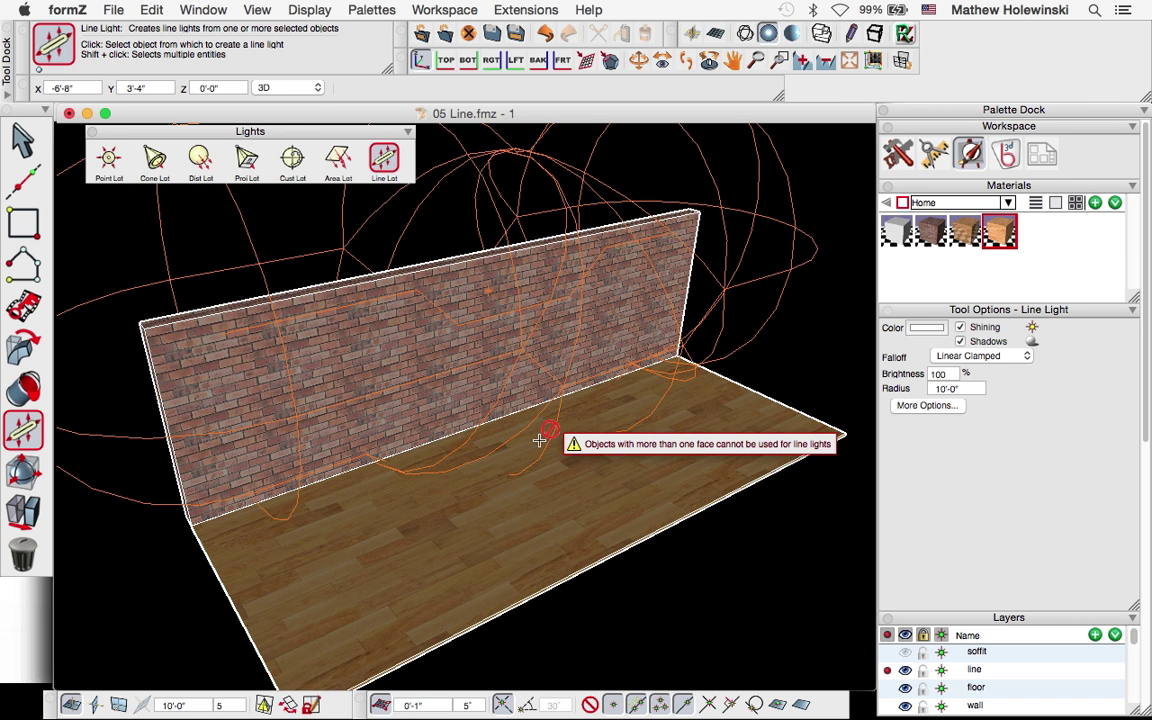
Step: Keep the line light's falloff at Linear Clamped and set its radius to 3 inches
left_click(966, 358)
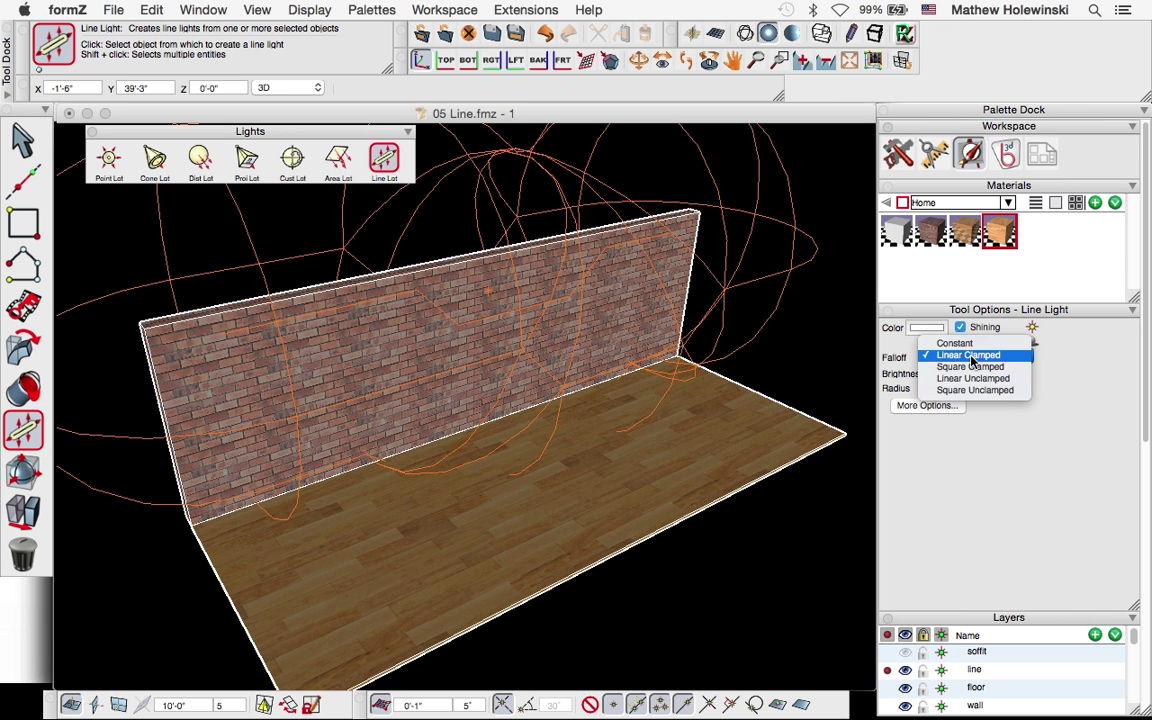
left_click(970, 357)
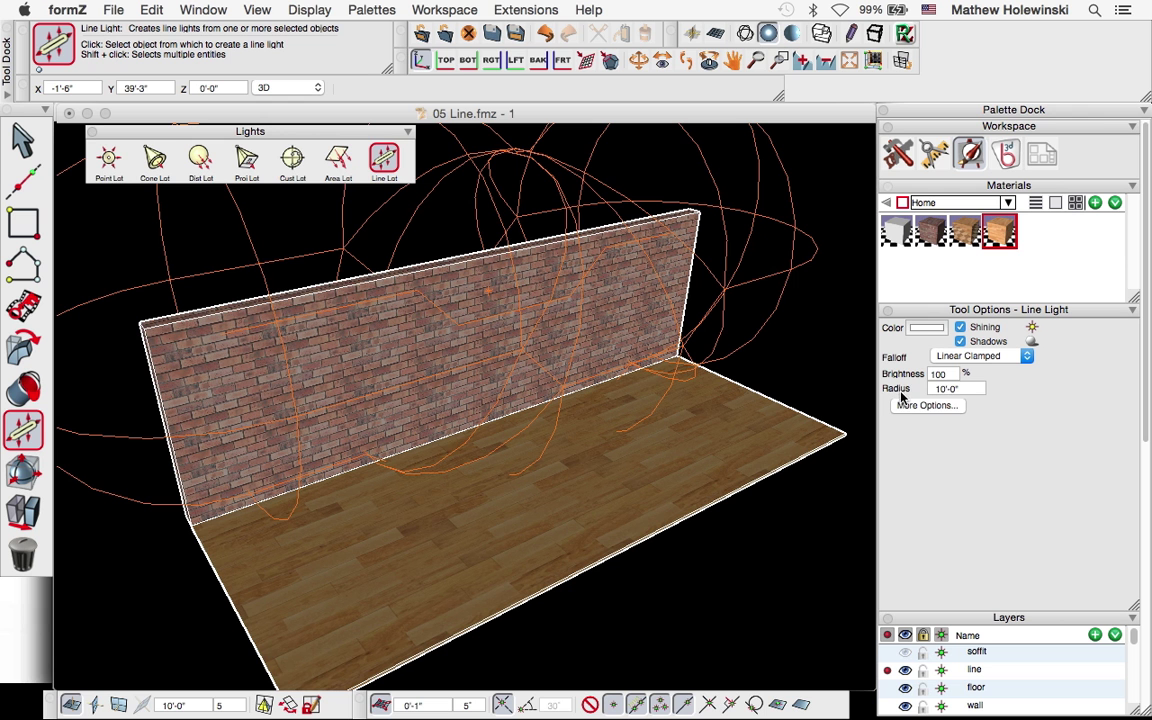
left_click(966, 388)
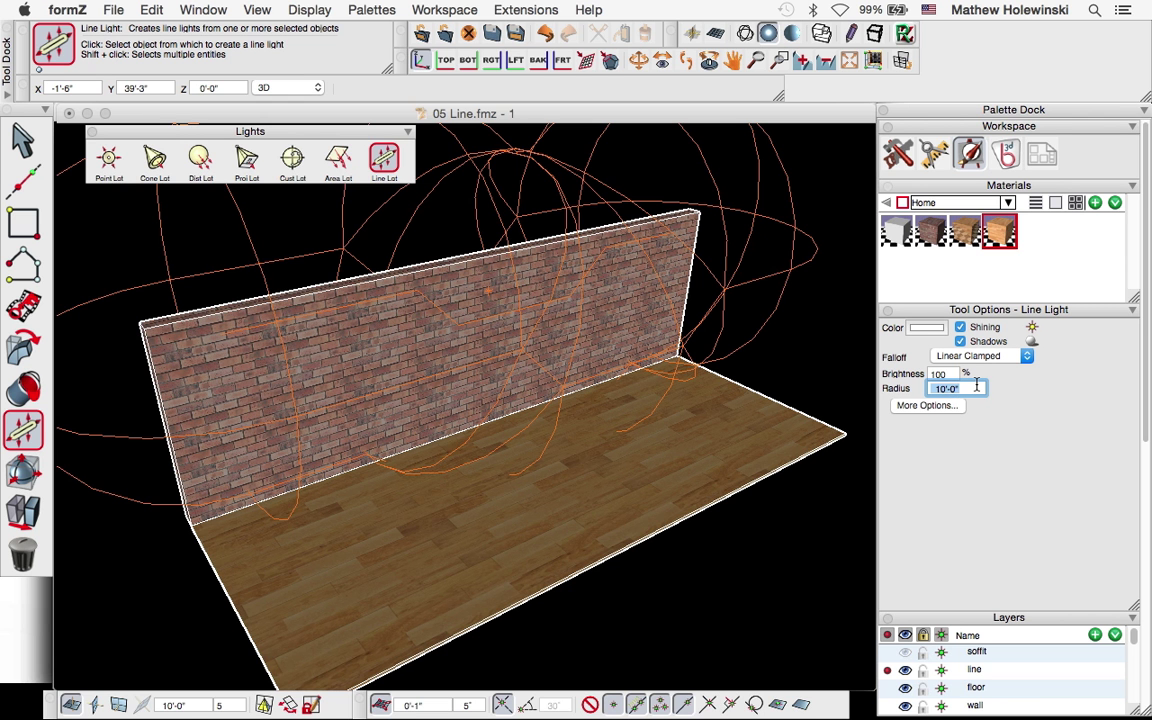
type("3")
key("Return")
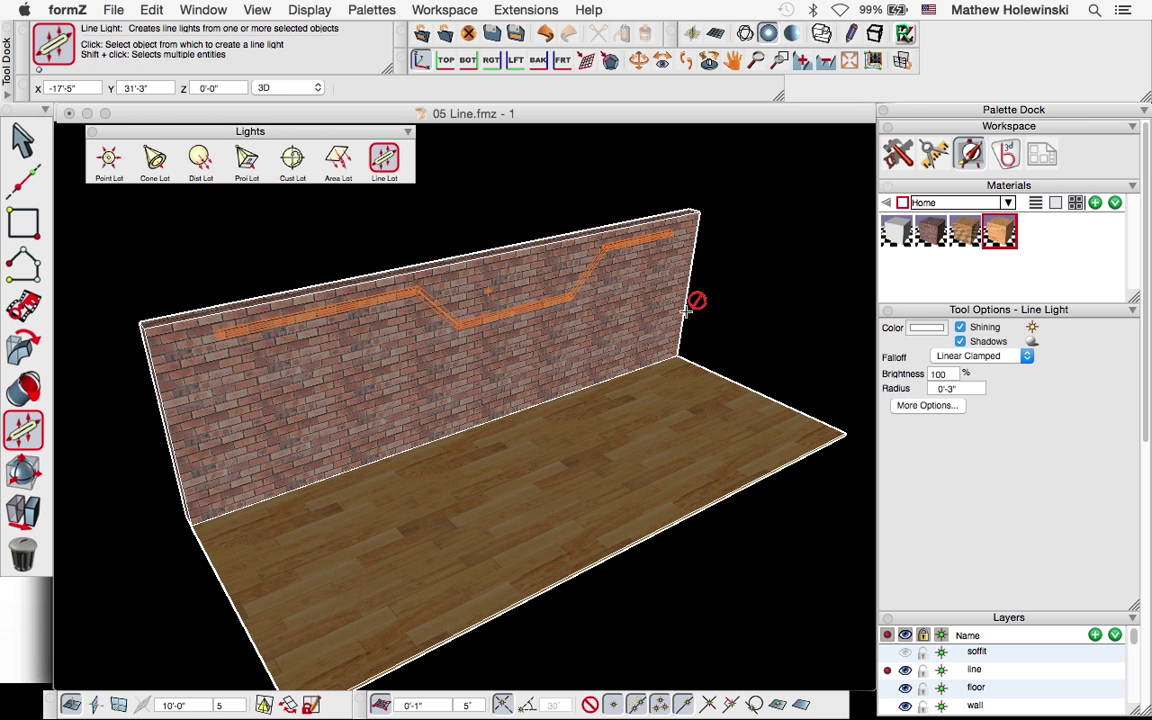
Step: Set the line light's brightness to 4000%
double_click(950, 375)
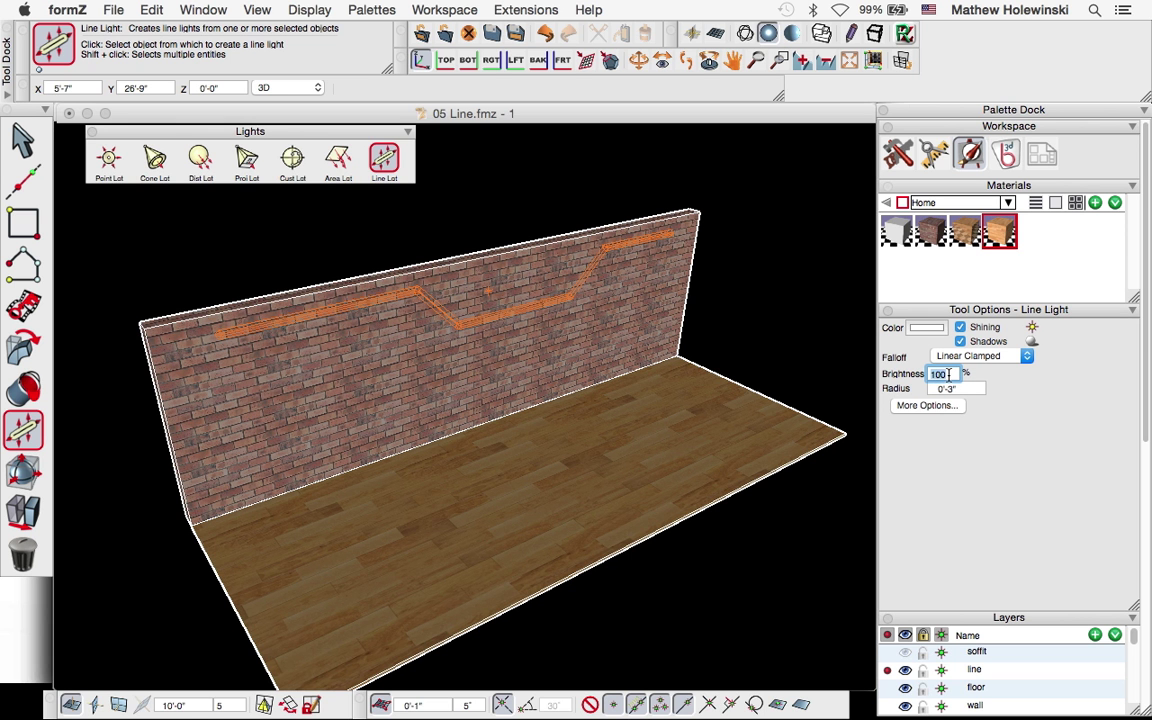
left_click_drag(949, 374, 930, 374)
type("40")
key("Return")
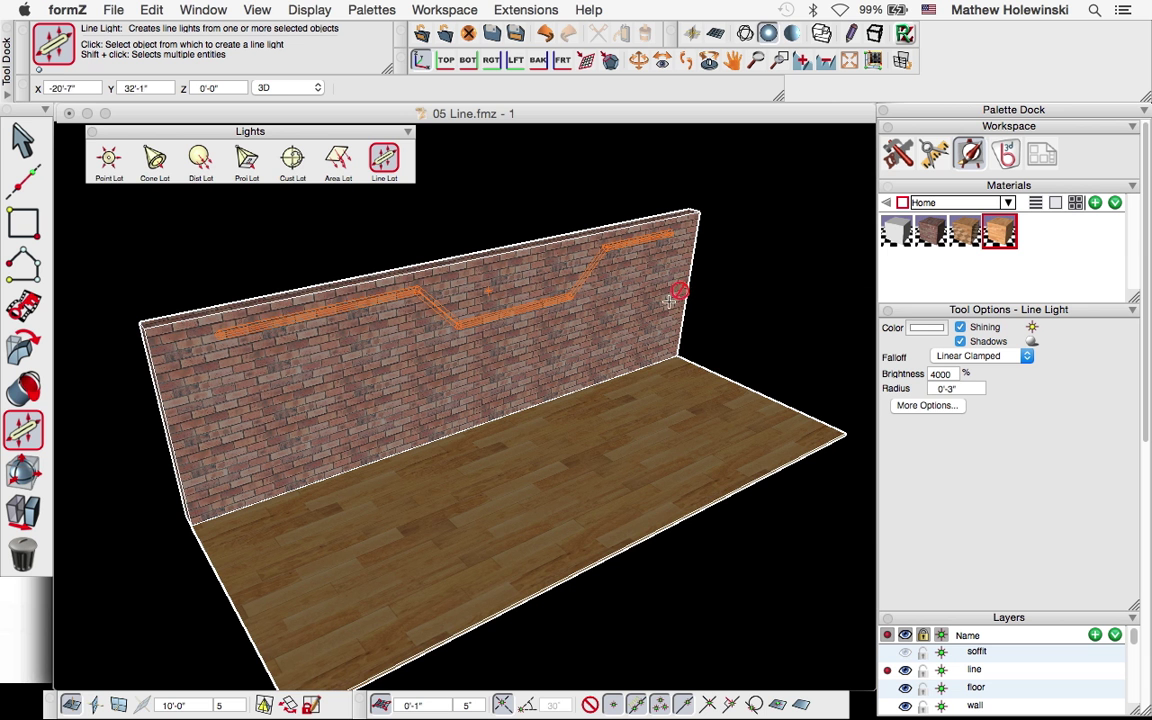
Step: Switch to the Adobe Reader presentation and advance to the slide on controlling shadows
key("super+Tab")
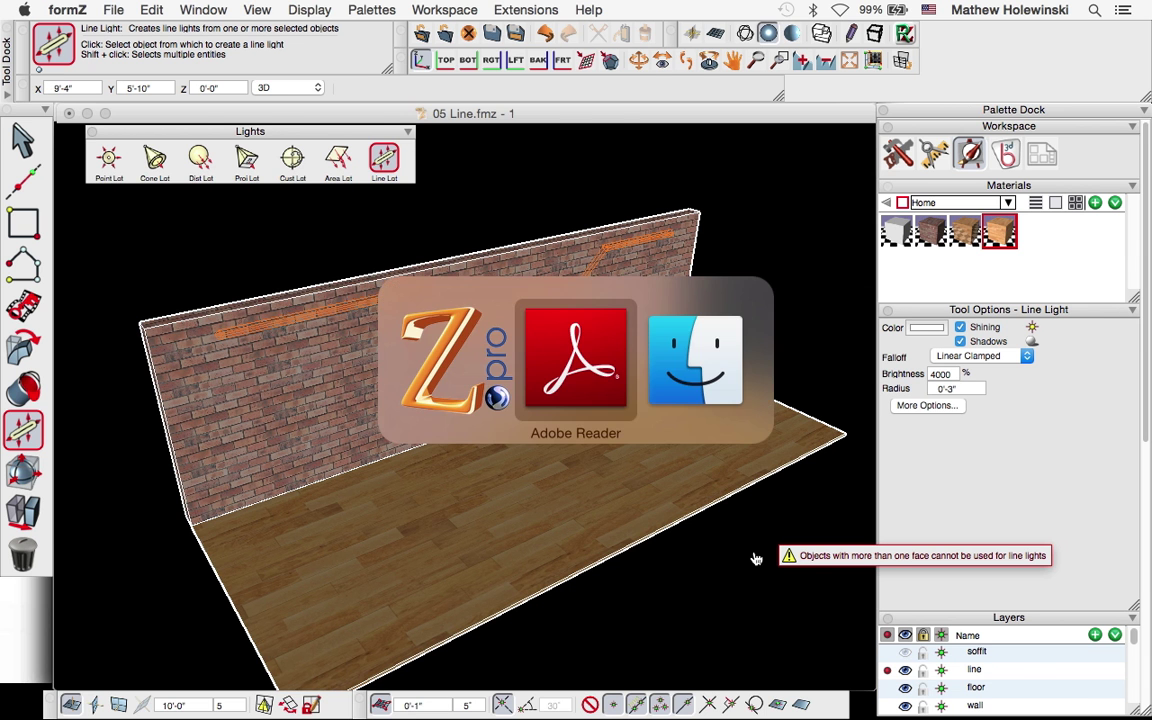
left_click(427, 517)
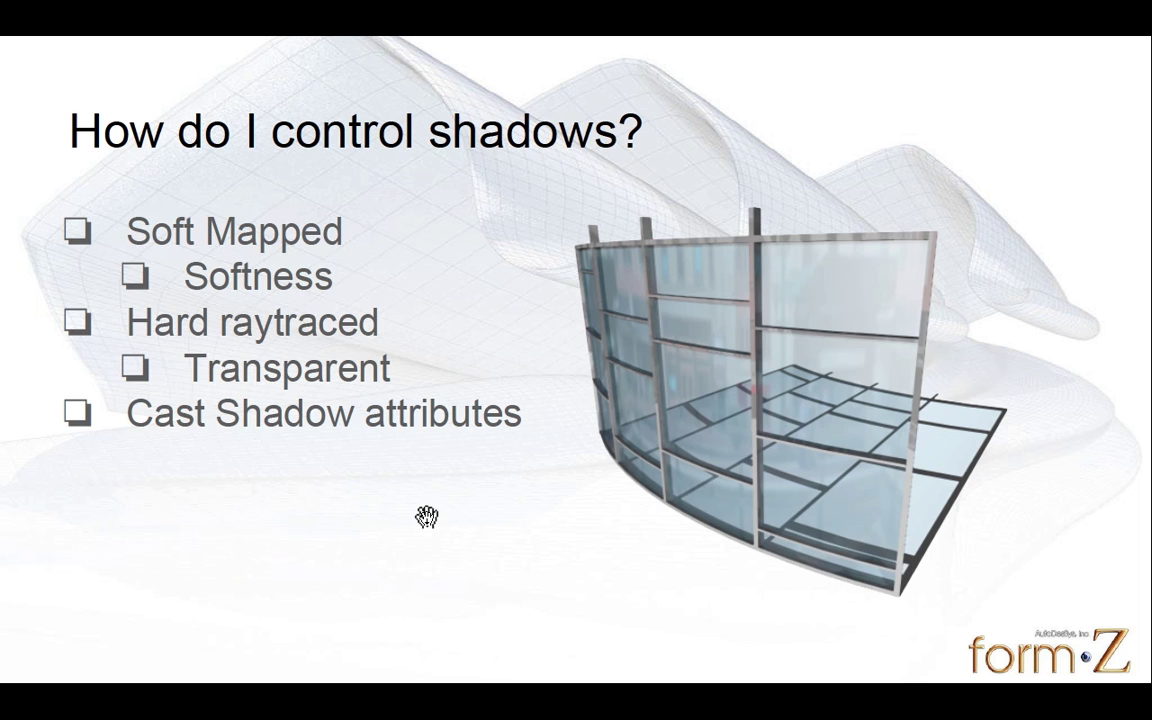
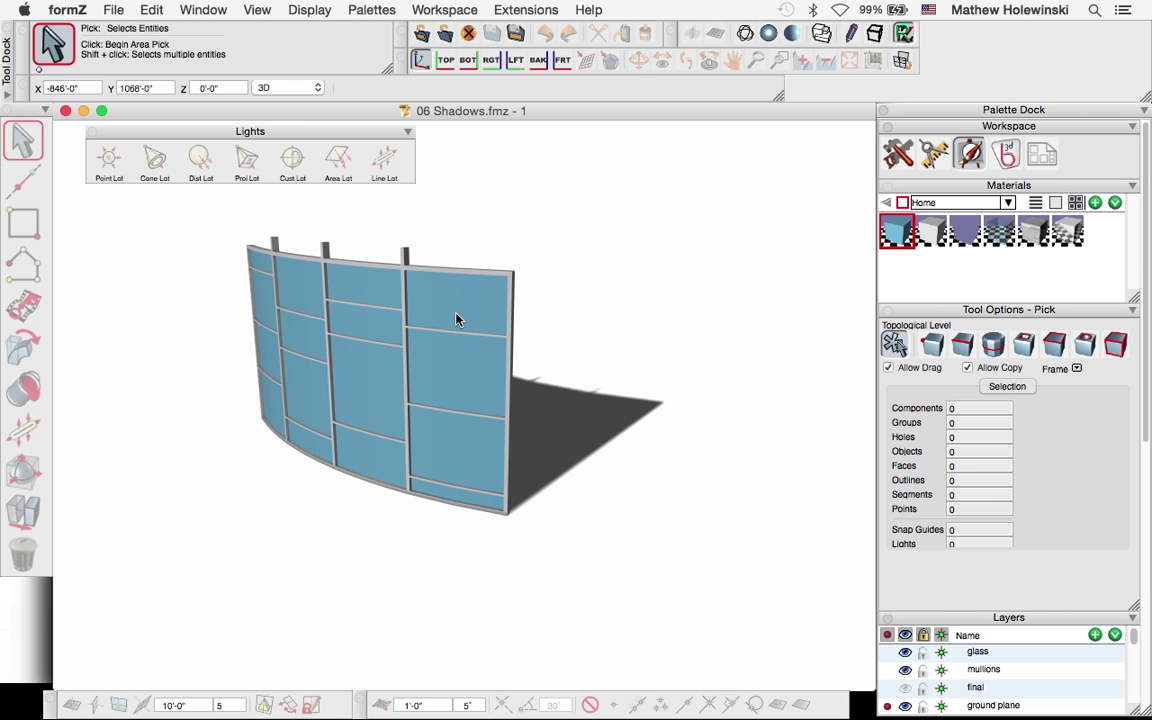
Step: Return to the interactive shaded display and select all the blue glass panels by their shared material
left_click(691, 33)
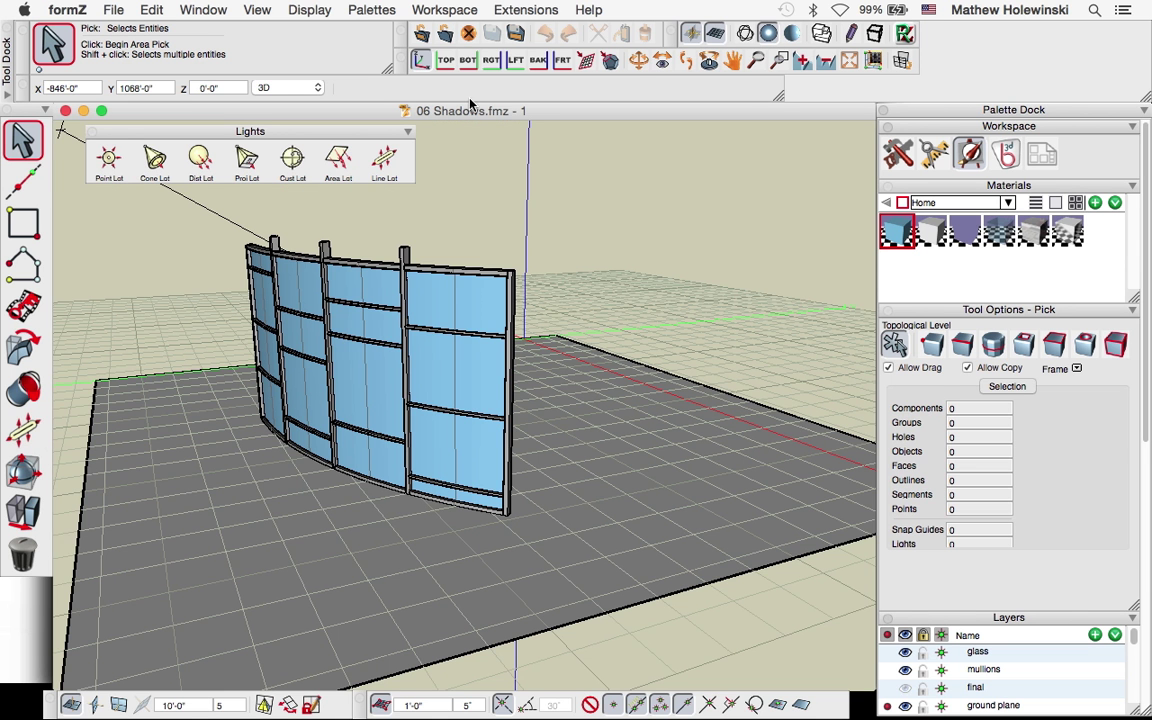
left_click(458, 303)
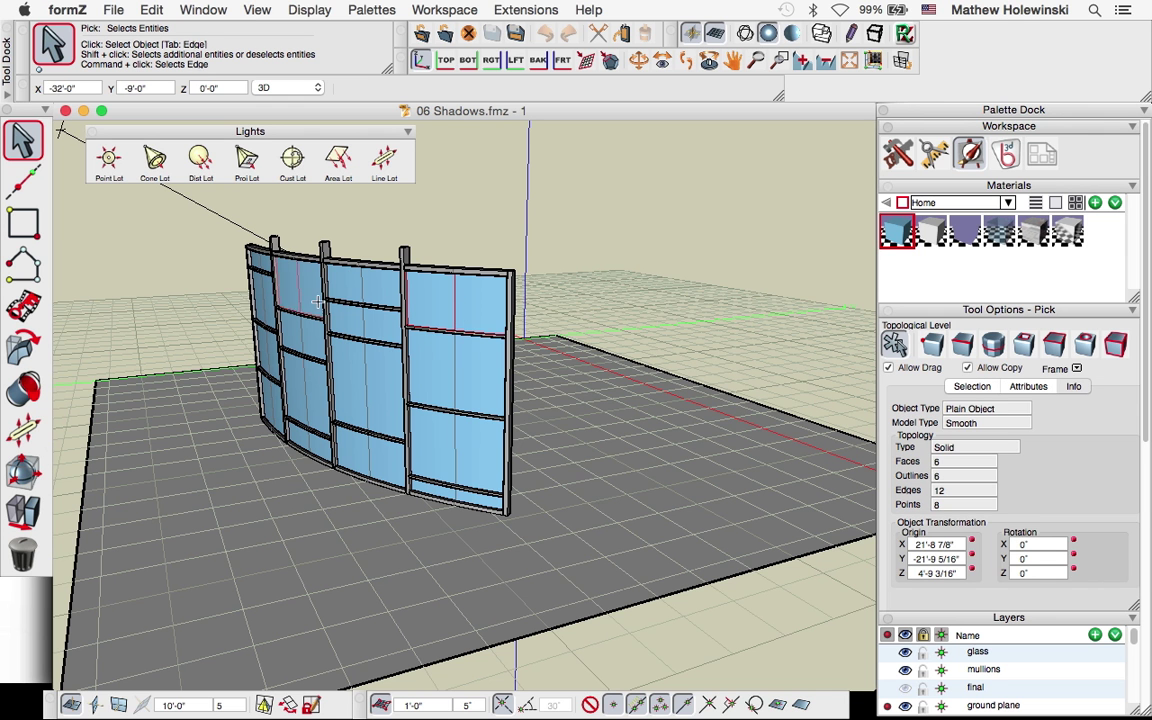
right_click(453, 311)
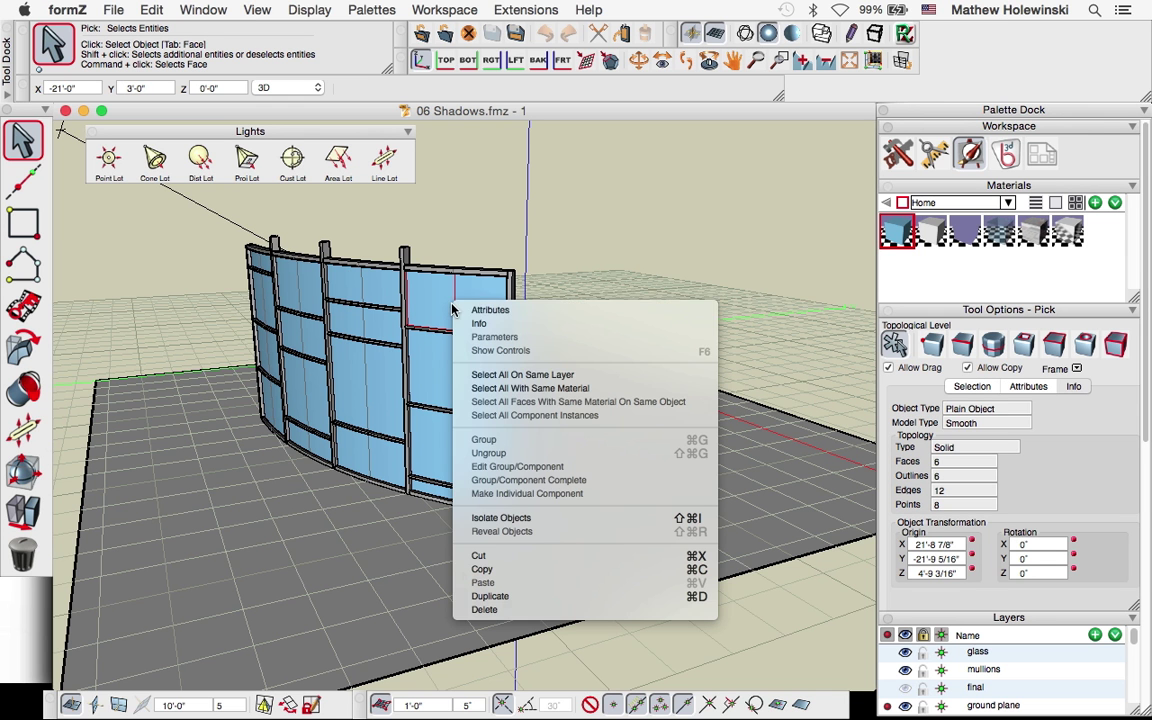
left_click(517, 389)
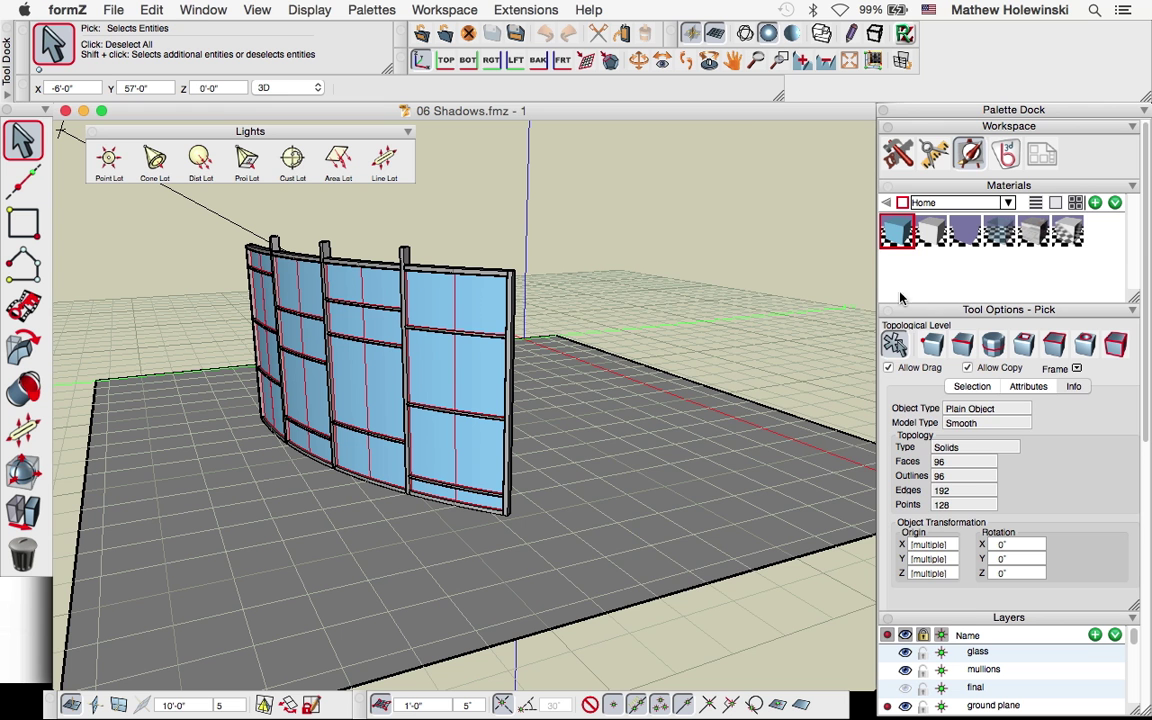
Step: Set the glass material's transparency to Center-Edge, keeping 90% center and 50% edge transparency with Square falloff
left_click(902, 236)
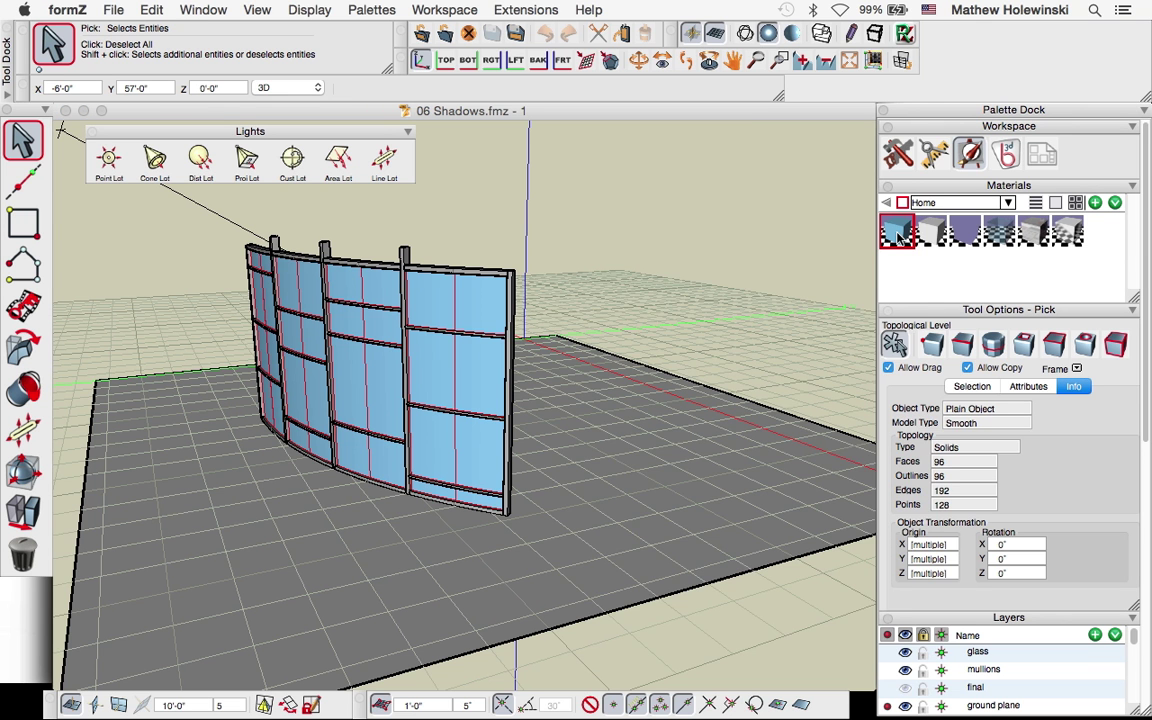
double_click(899, 236)
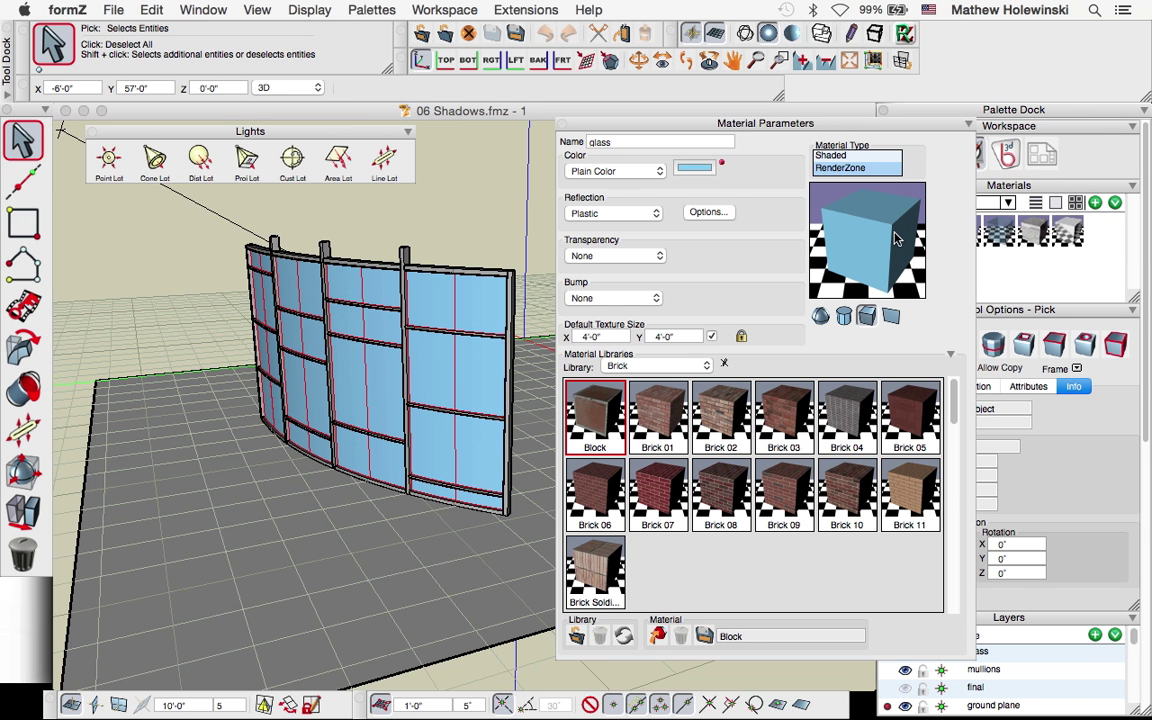
left_click_drag(832, 128, 848, 133)
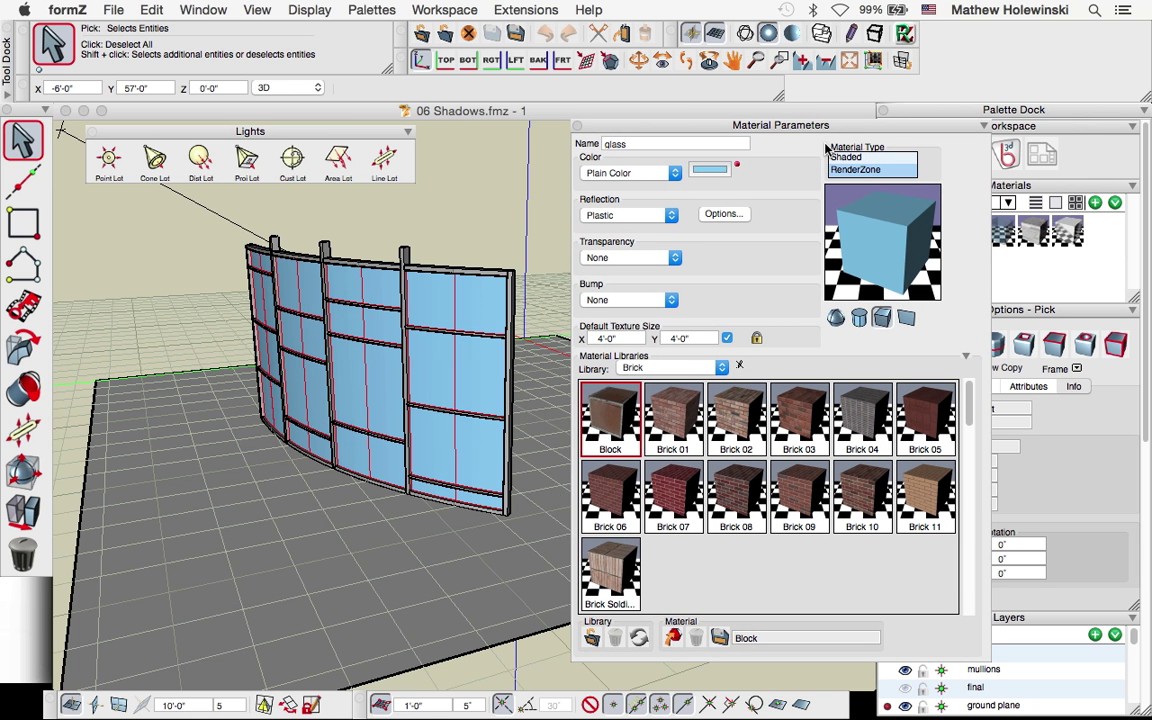
left_click(642, 258)
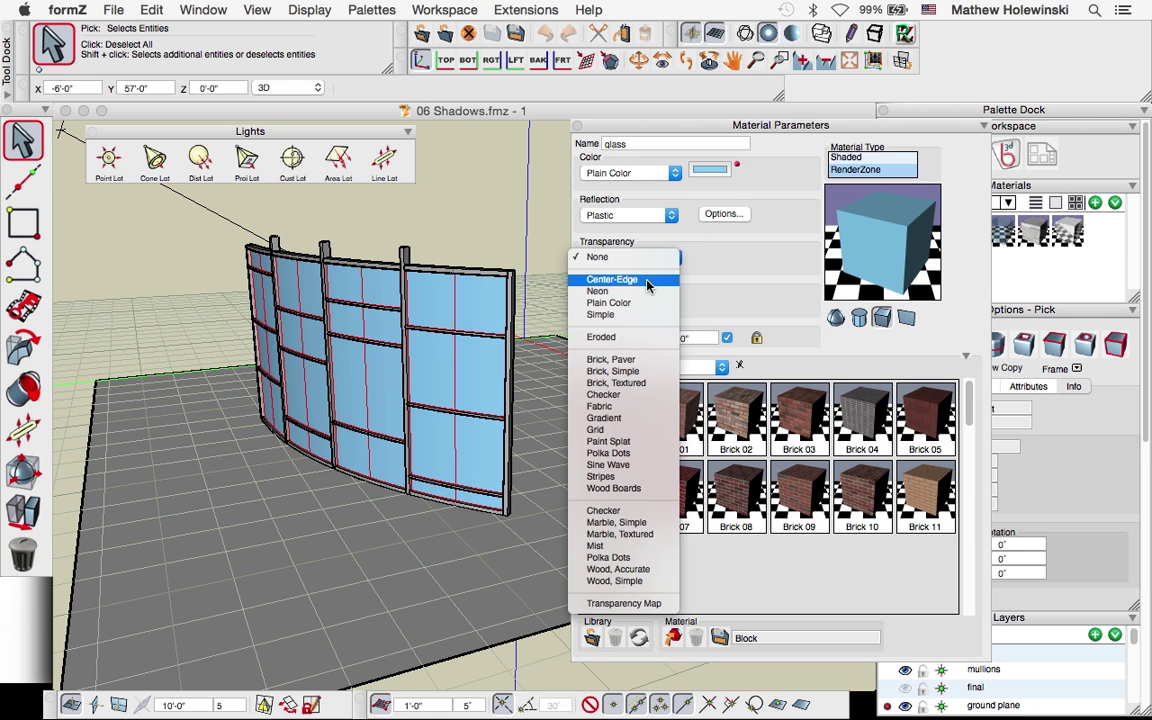
left_click(648, 286)
left_click(724, 257)
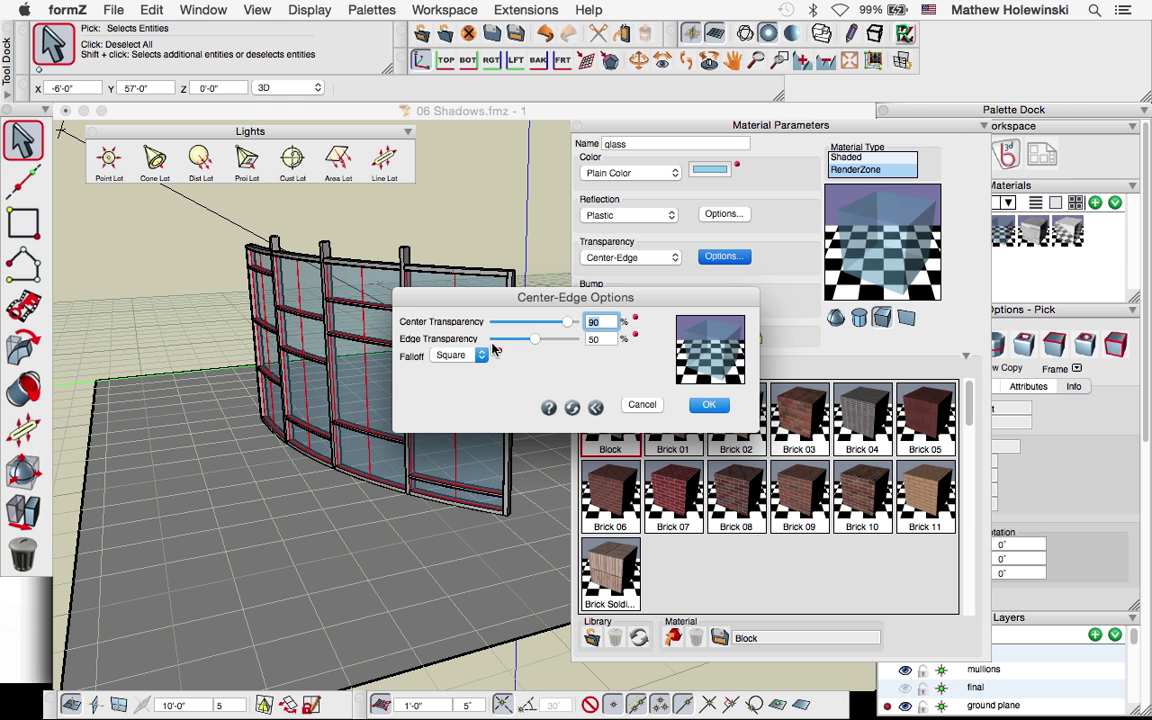
left_click(704, 405)
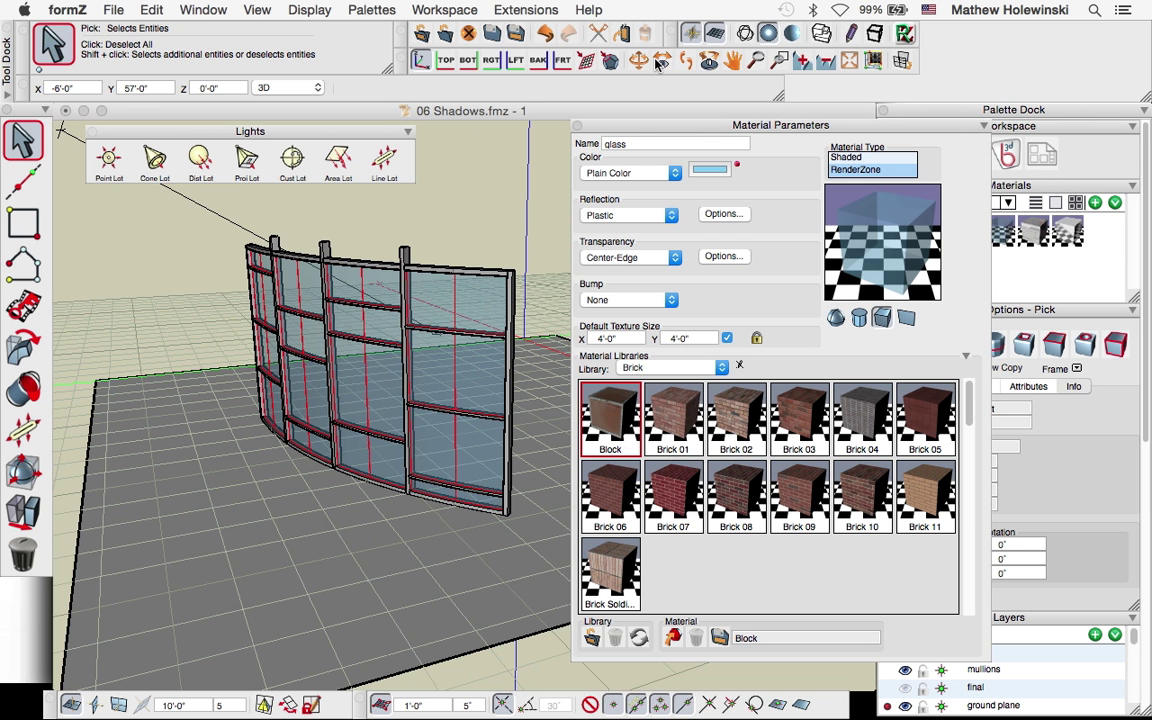
Step: Render the curved glass wall with RenderZone to check its shadow, and close the glass material's parameters
left_click_drag(626, 128, 754, 169)
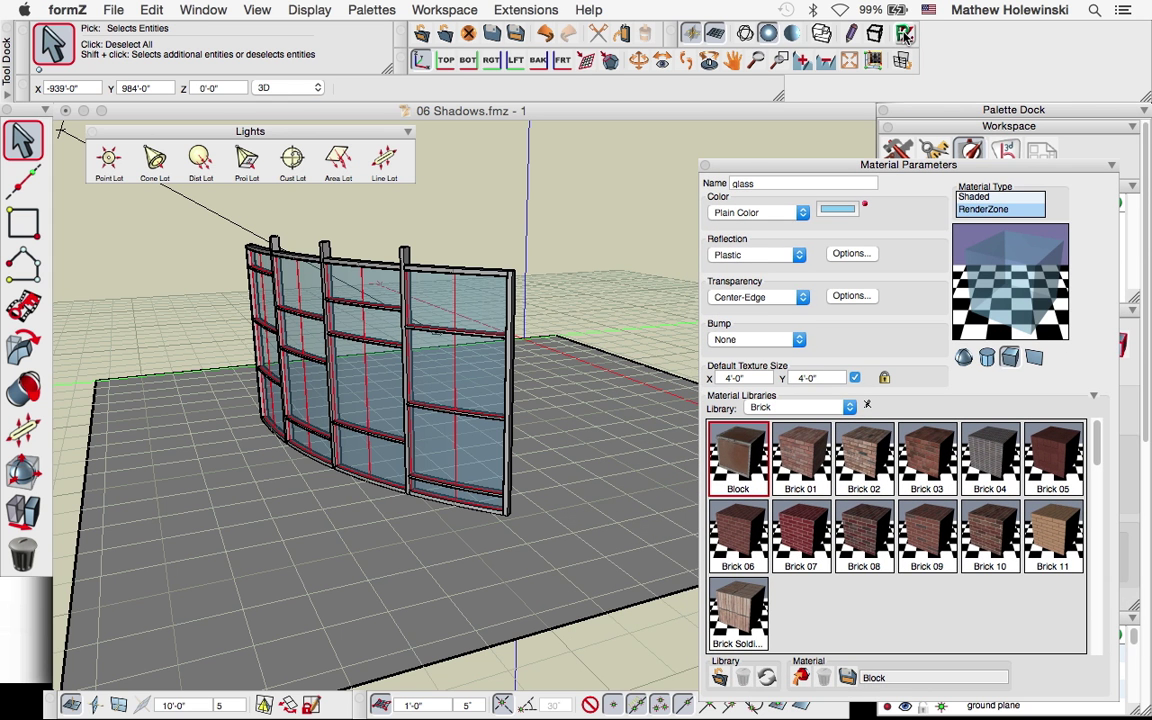
left_click(818, 34)
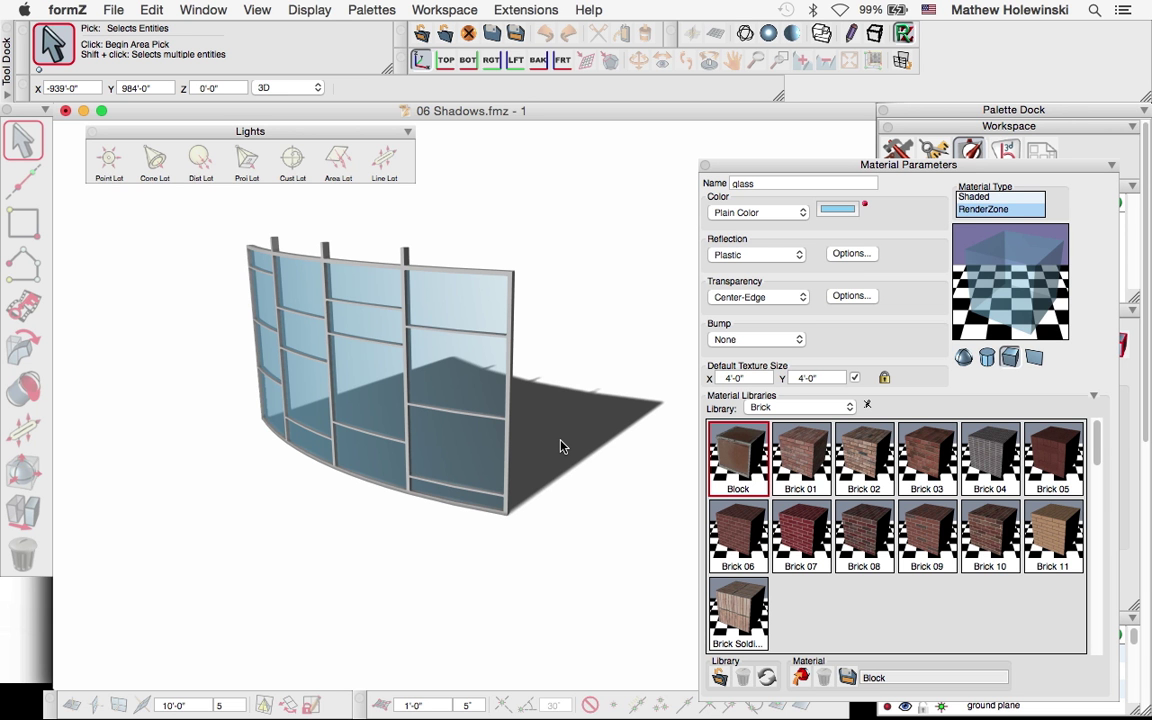
left_click_drag(721, 178, 705, 175)
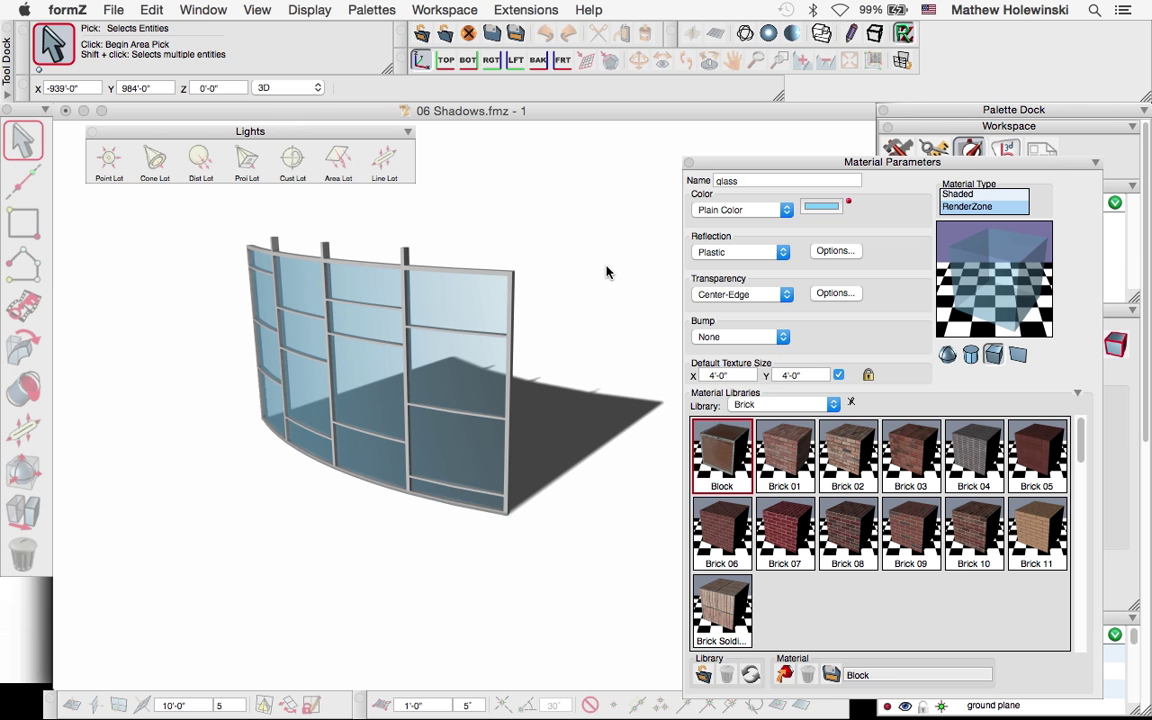
left_click(689, 162)
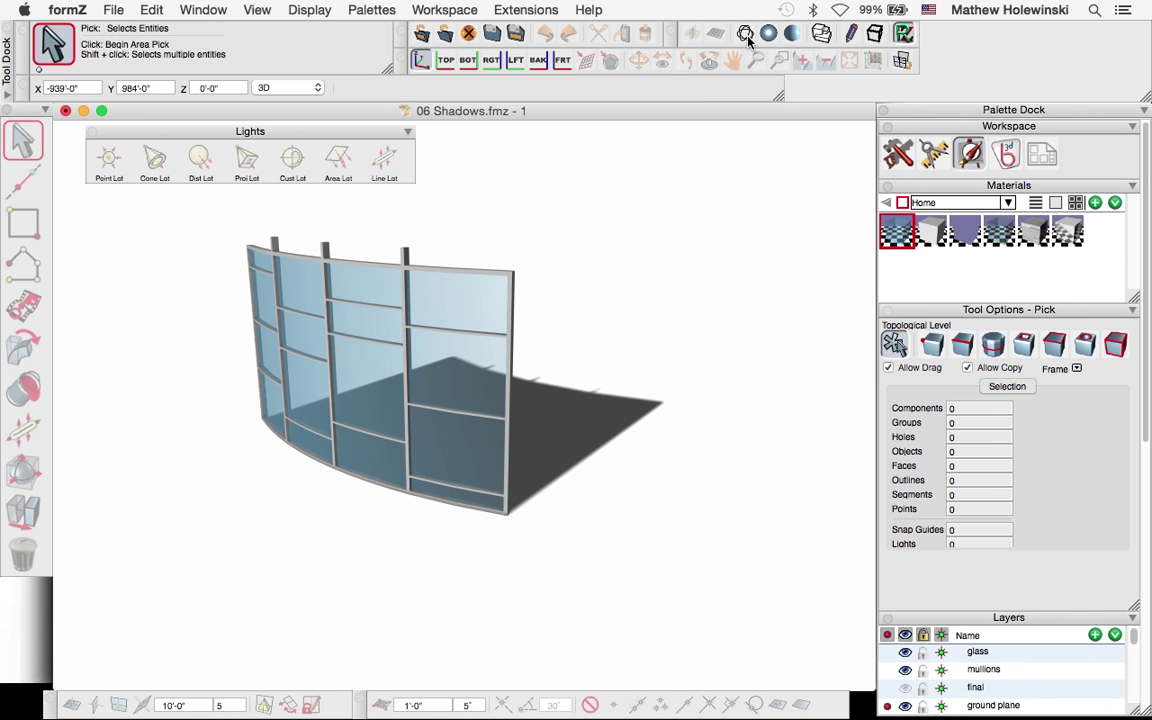
Step: Leave the rendering for the shaded display and select every panel that uses the glass material
left_click(691, 33)
left_click(25, 140)
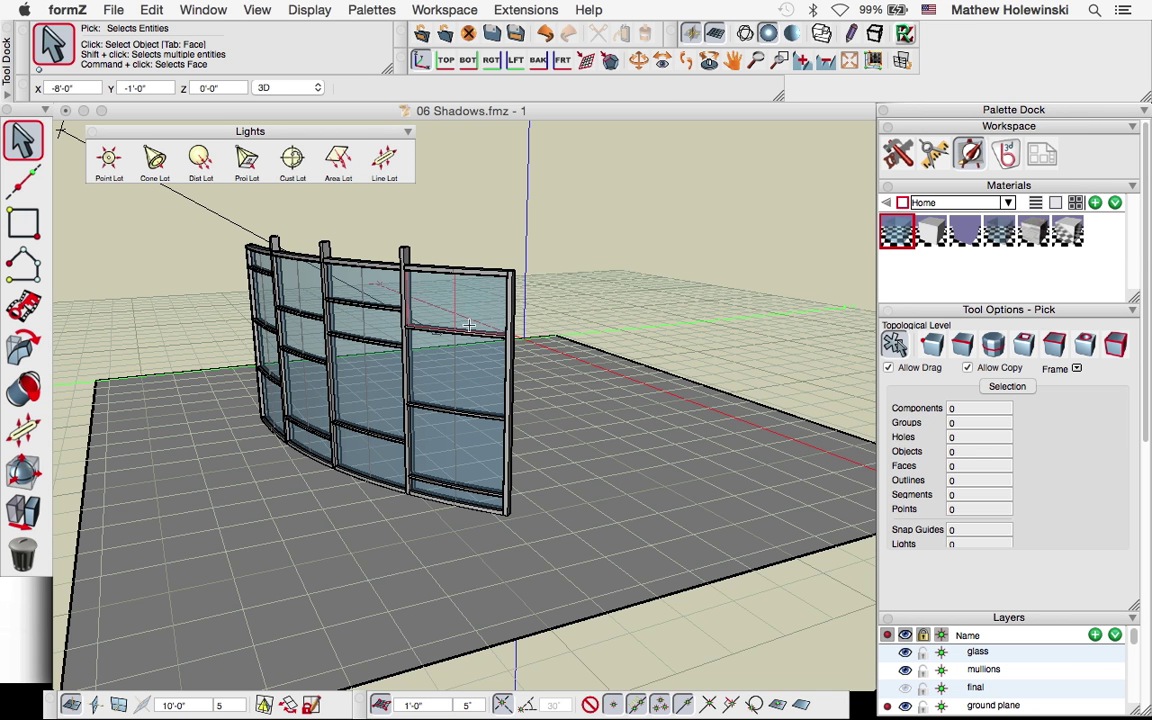
right_click(454, 305)
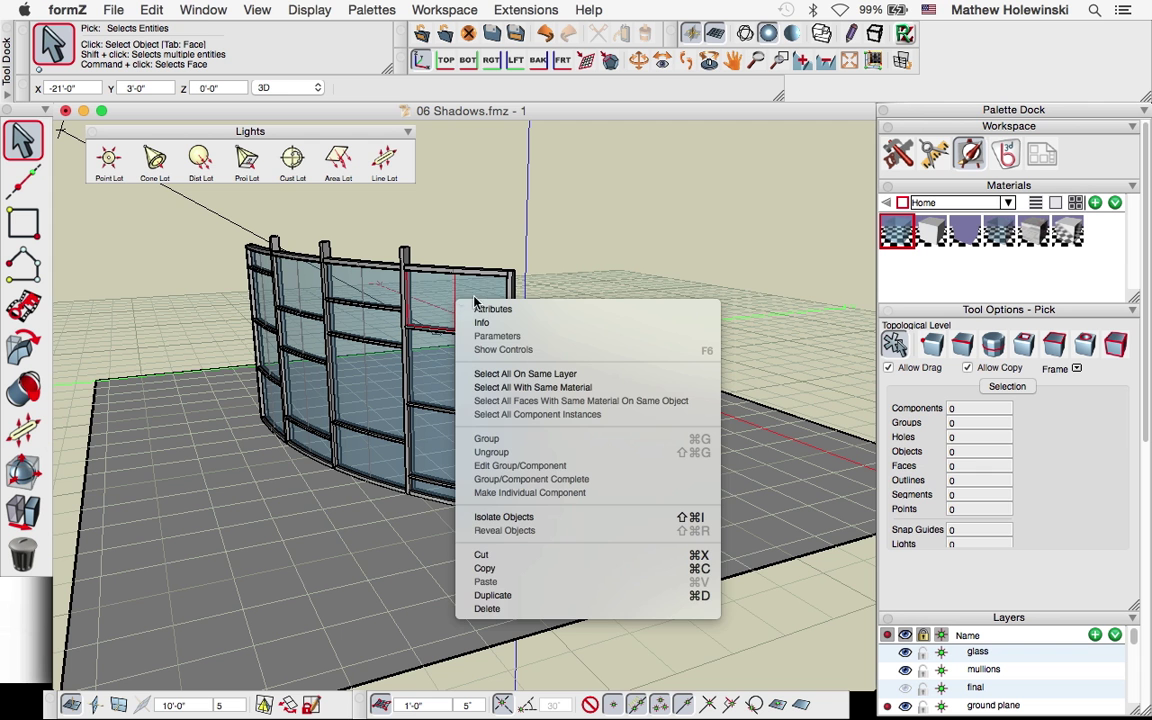
right_click(446, 292)
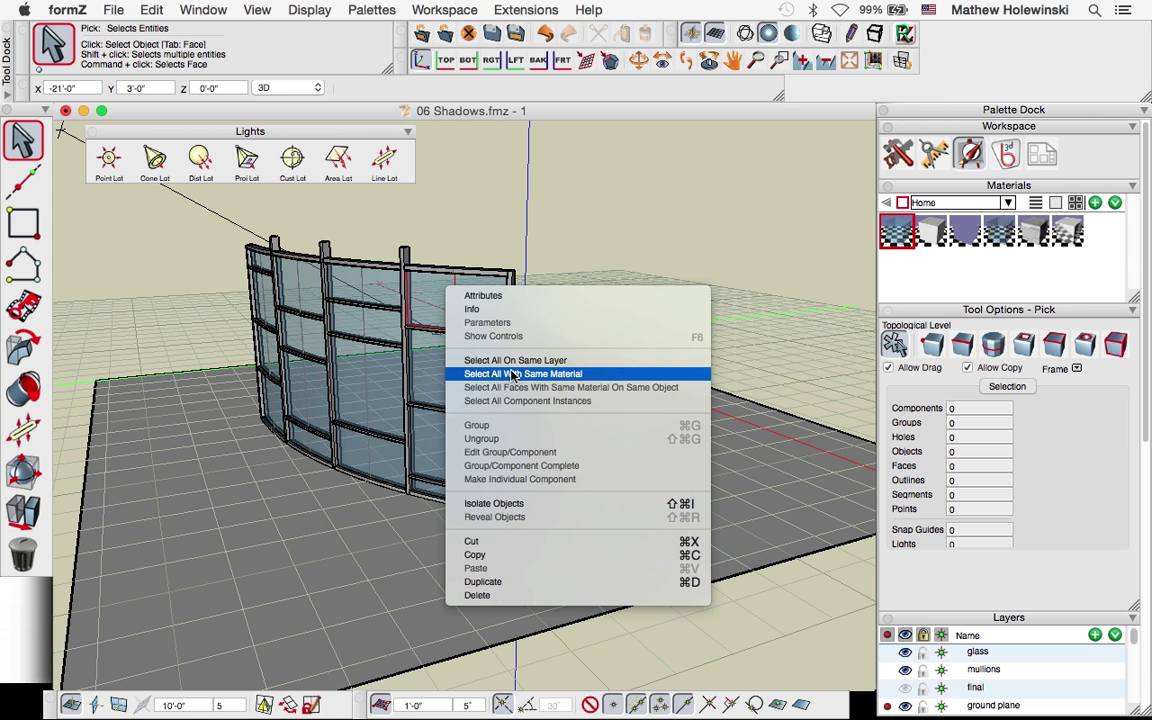
left_click(517, 378)
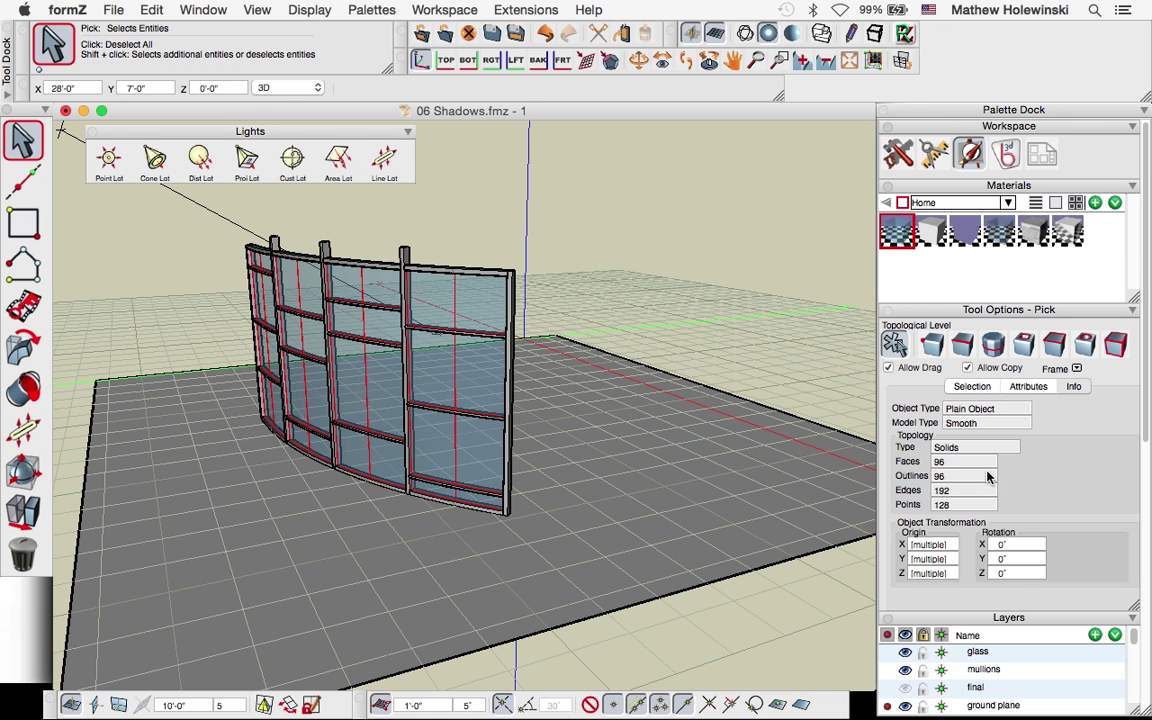
Step: Turn off Casts Shadows for the selected glass panels, deselect them, and render the view with RenderZone
left_click(1027, 387)
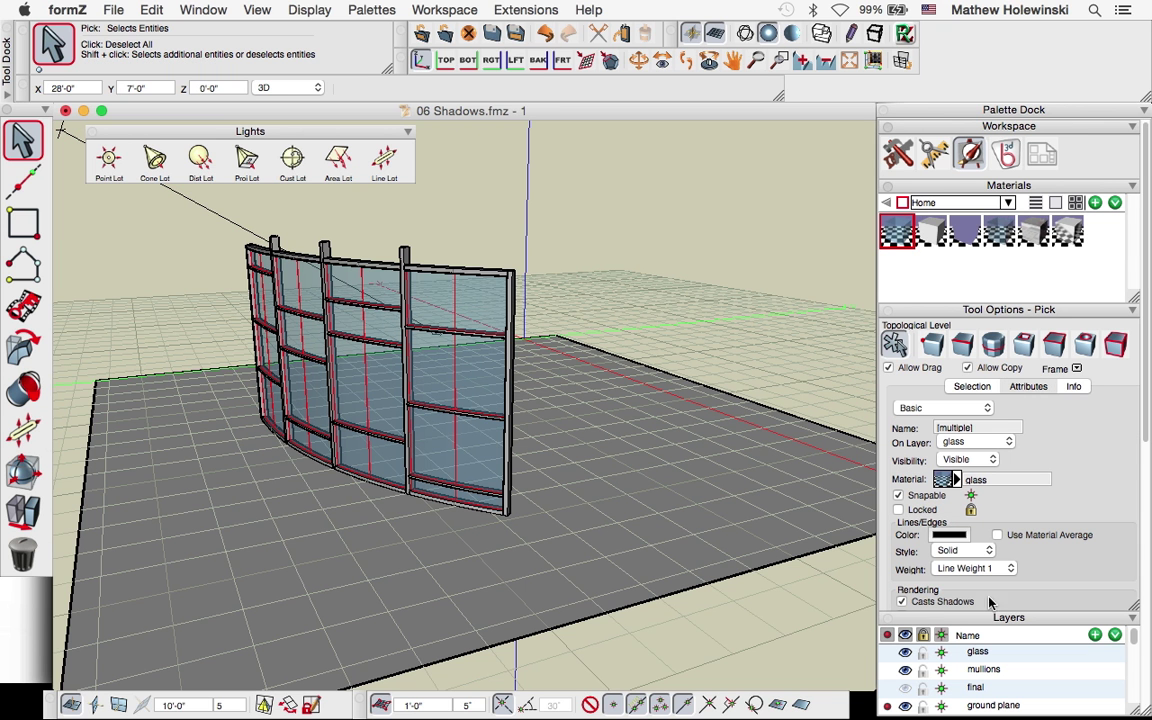
left_click(932, 604)
left_click(936, 604)
left_click(903, 603)
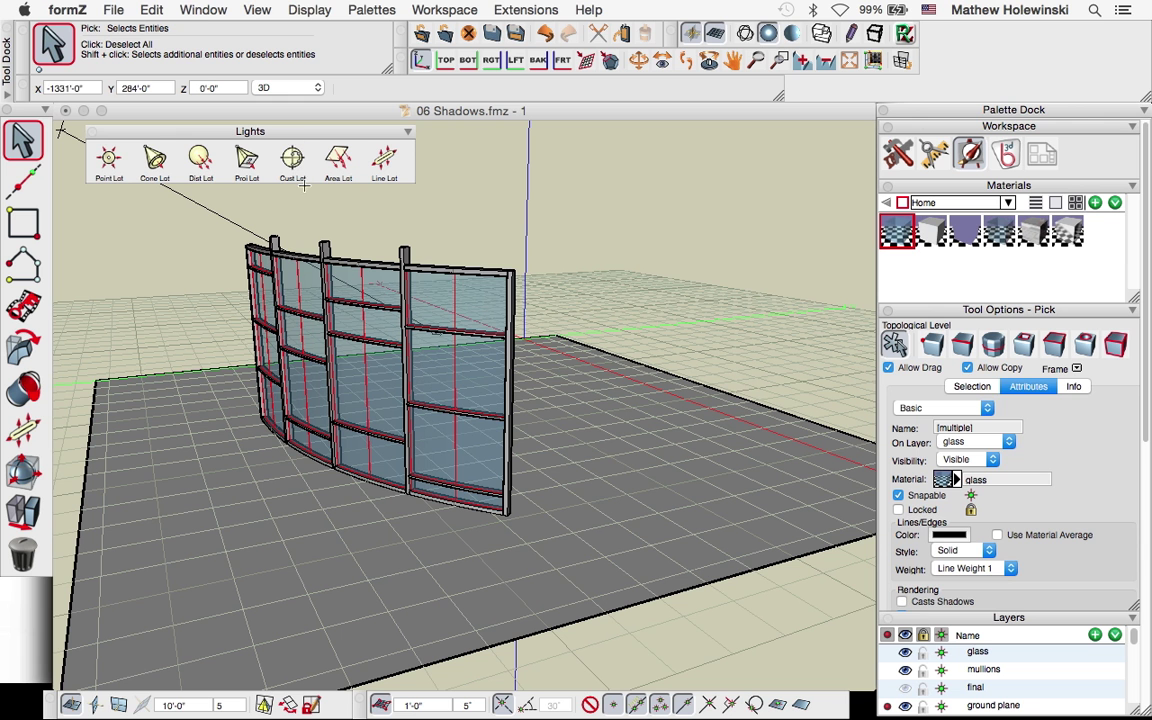
left_click(690, 232)
left_click(903, 33)
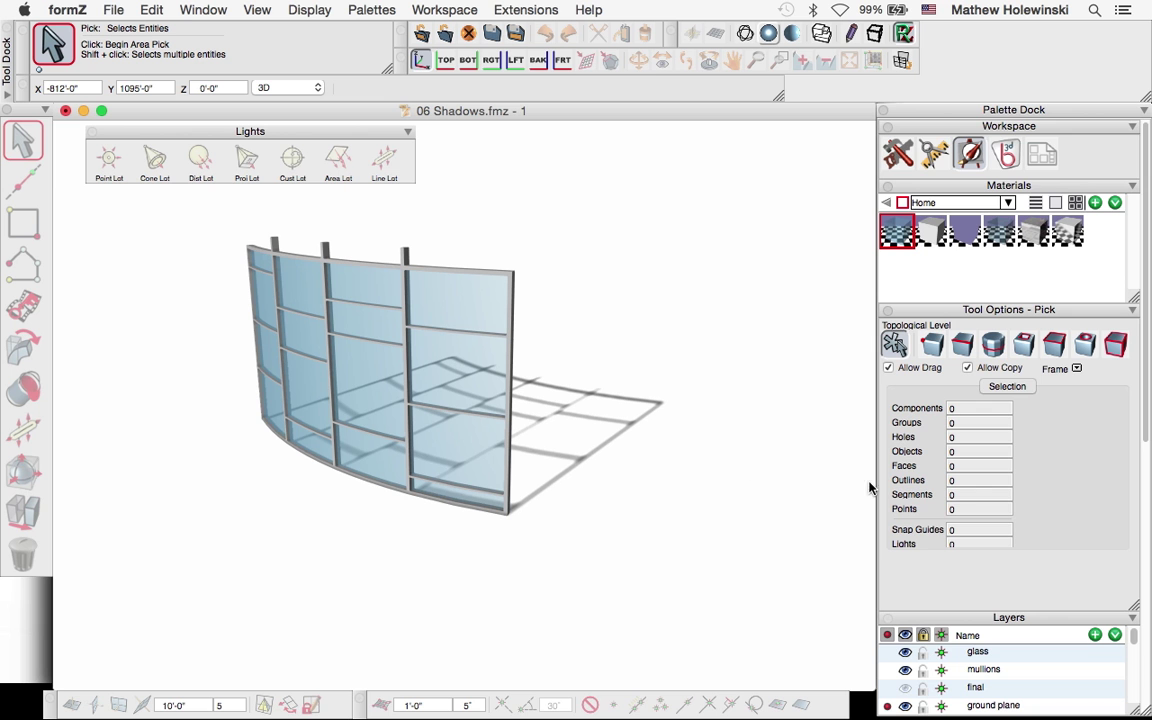
Step: Review the Sun Light's shadow settings, keeping the type at Soft (Mapped) with High quality and 0% softness
left_click(1149, 520)
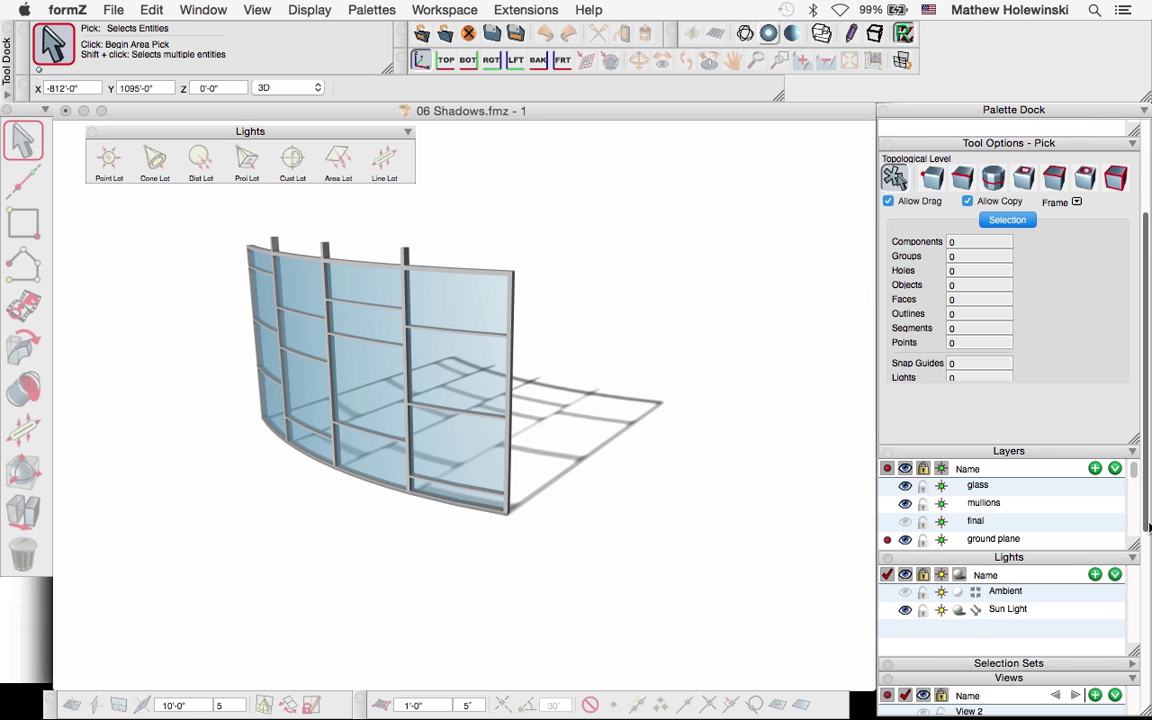
left_click(1005, 612)
double_click(1005, 612)
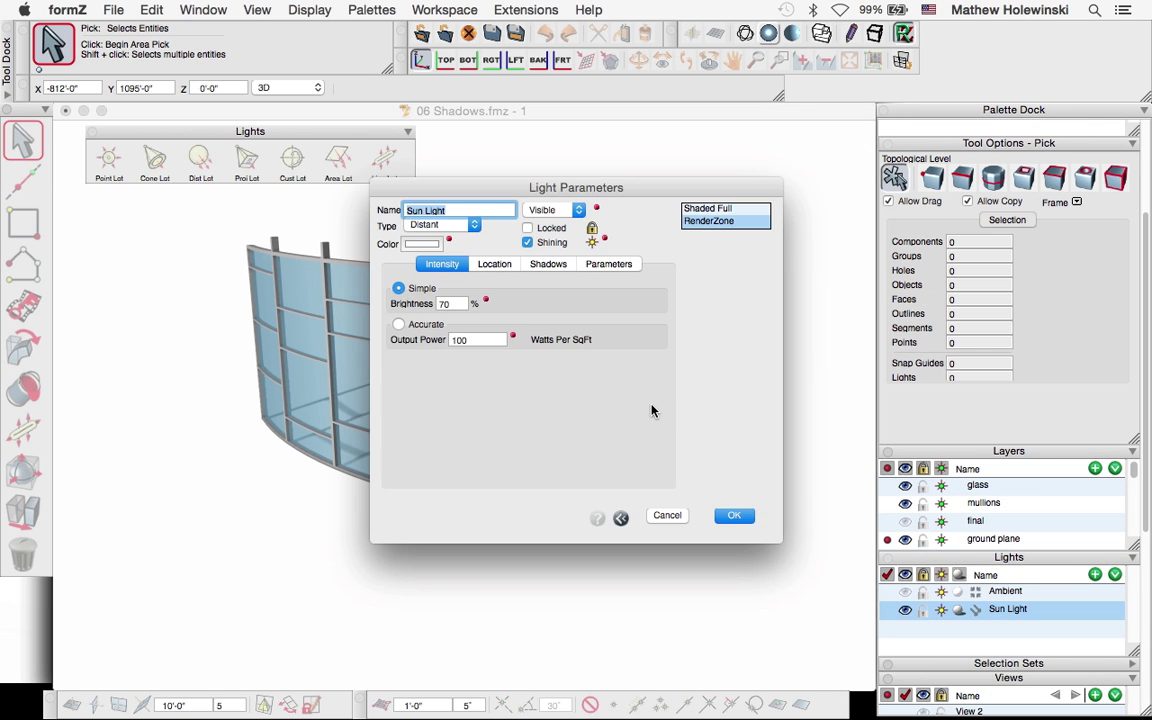
left_click(547, 266)
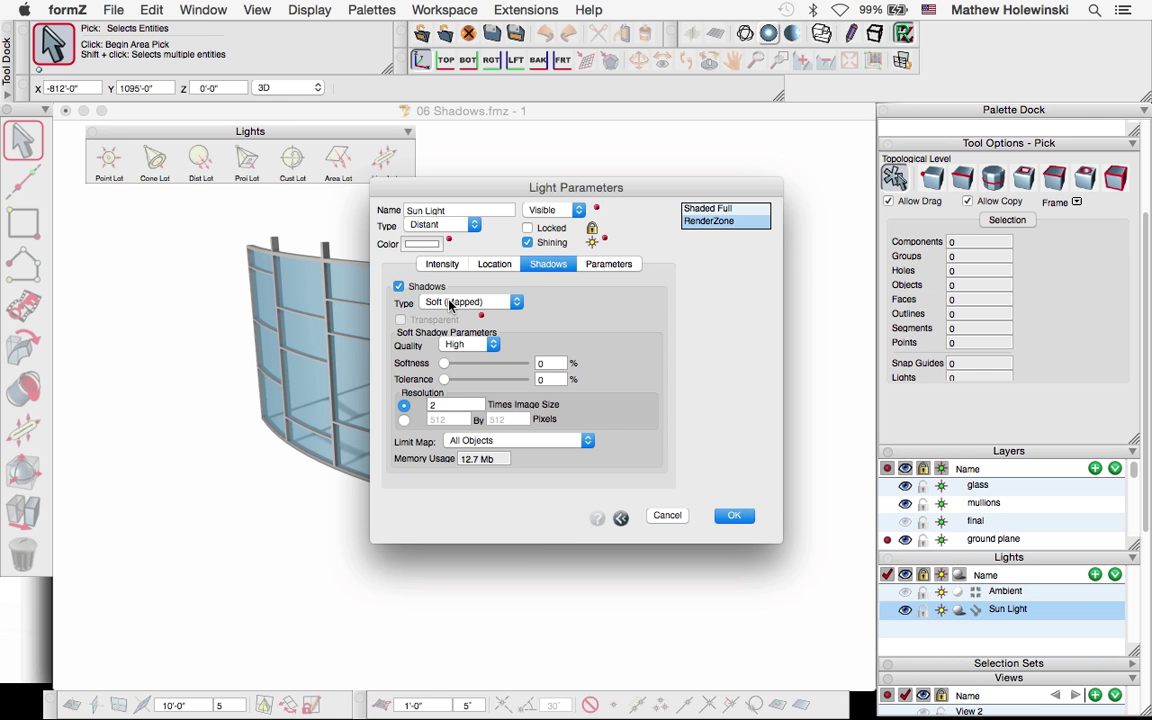
left_click(734, 515)
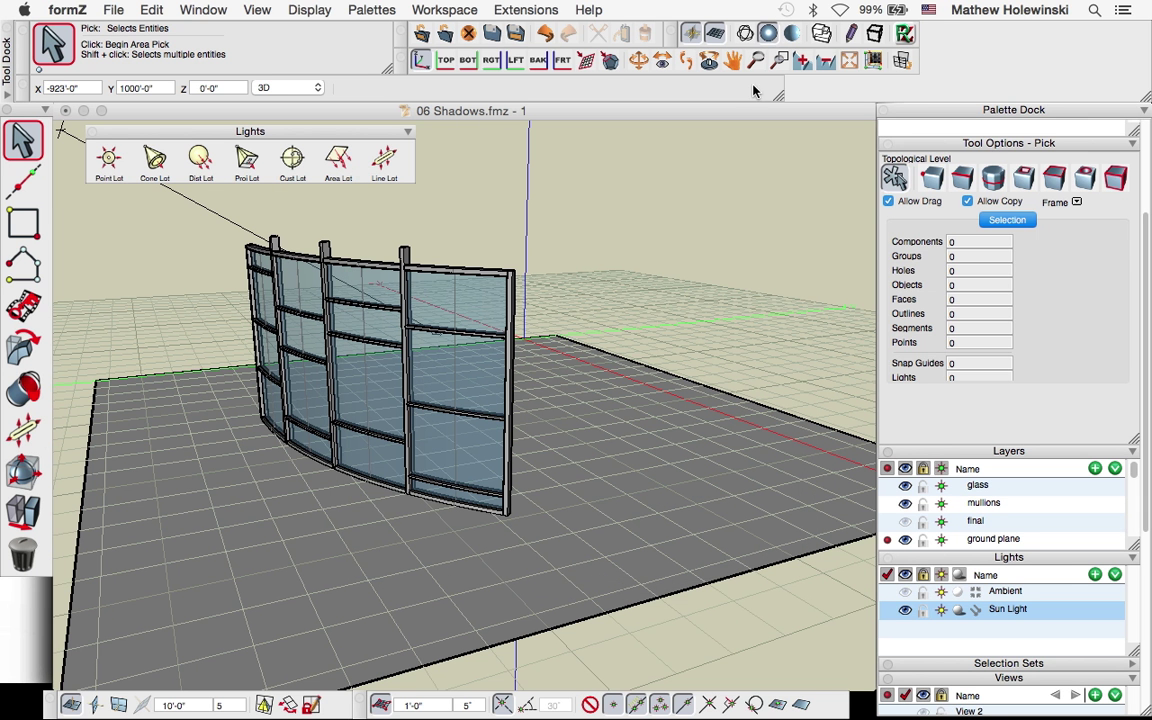
Step: Turn off Casts Shadows for the ground plane object in the shaded display, deselect it, and render the scene
left_click(768, 35)
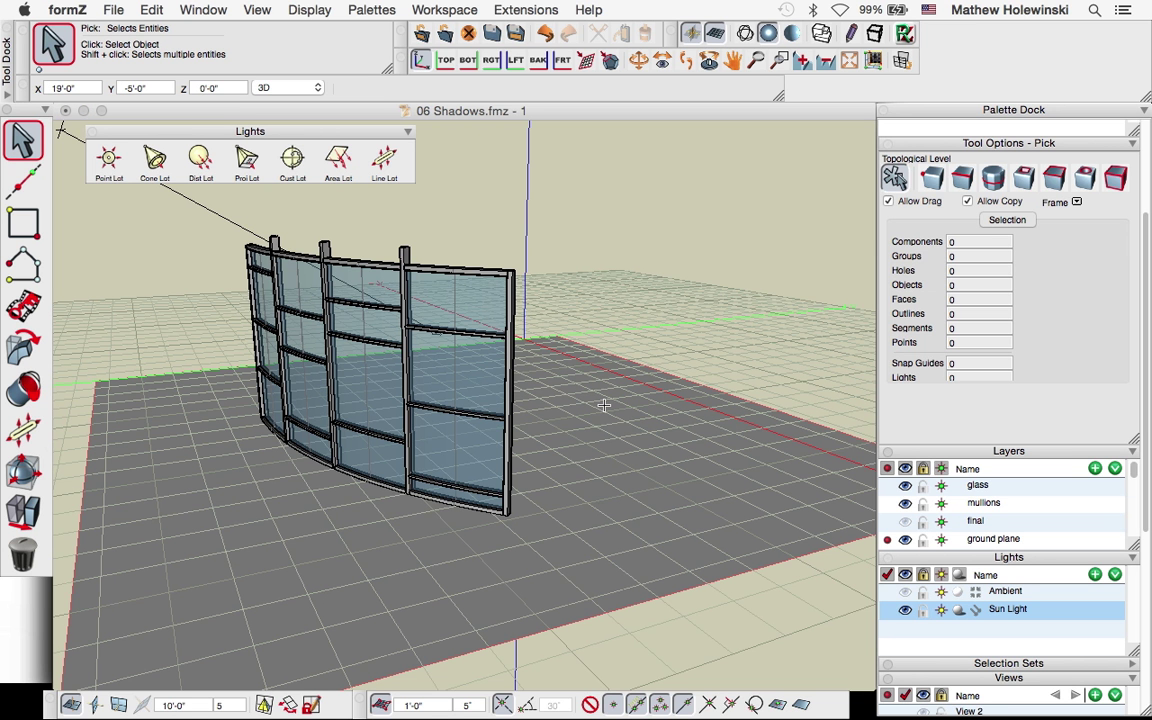
left_click(603, 402)
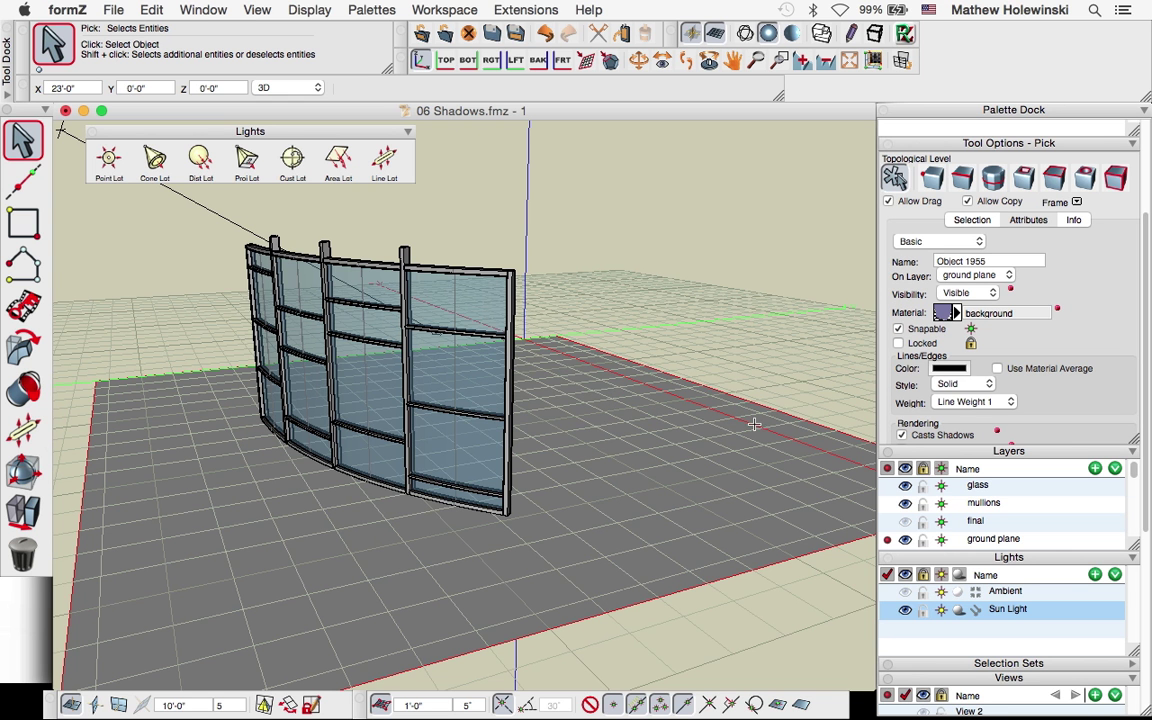
left_click(903, 437)
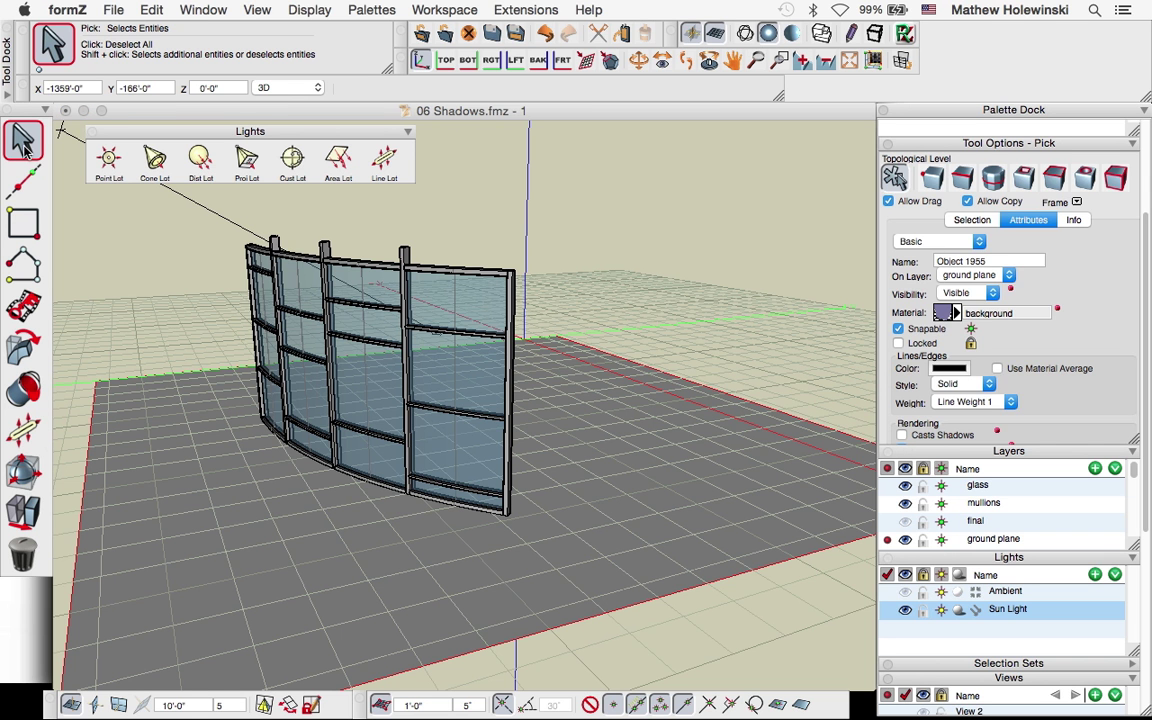
left_click(636, 226)
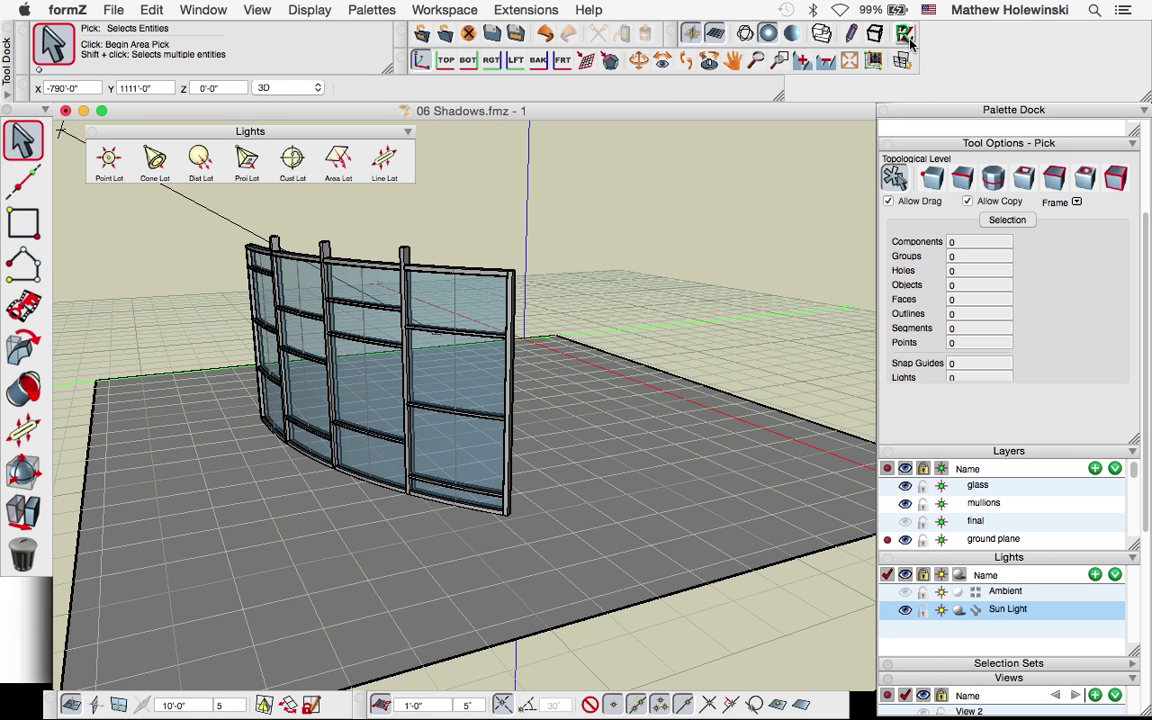
left_click(821, 33)
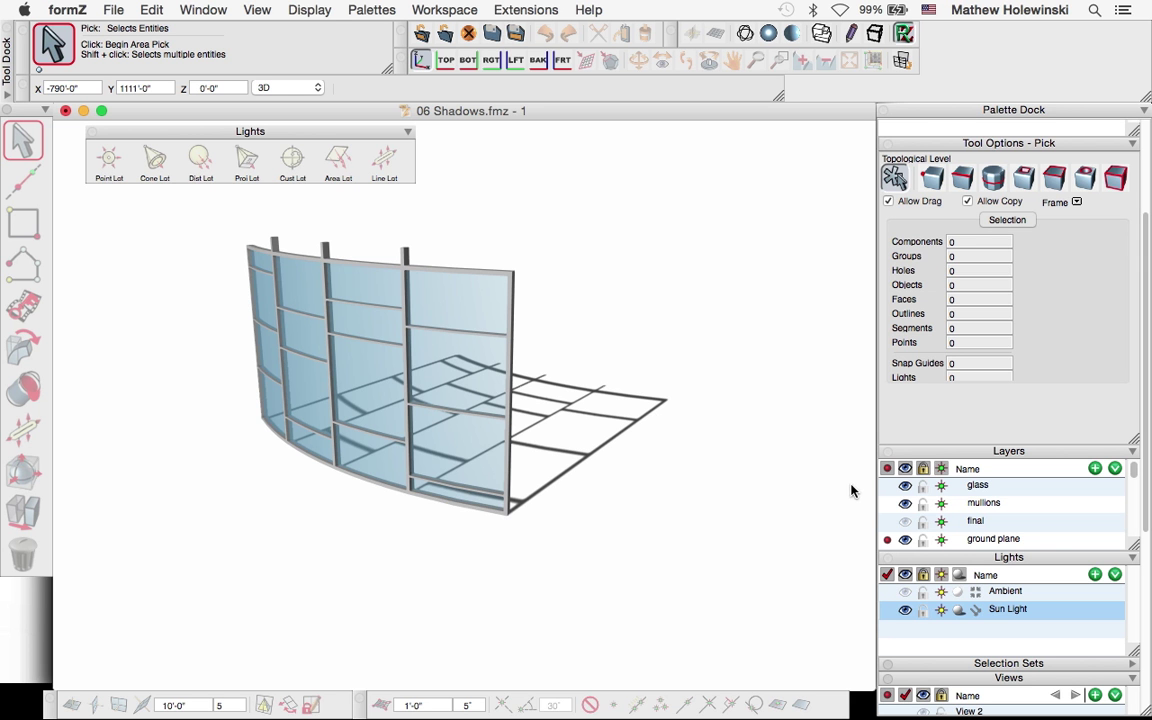
Step: Set the softness of the Sun Light's Soft (Mapped) shadows to 10%
left_click(1010, 611)
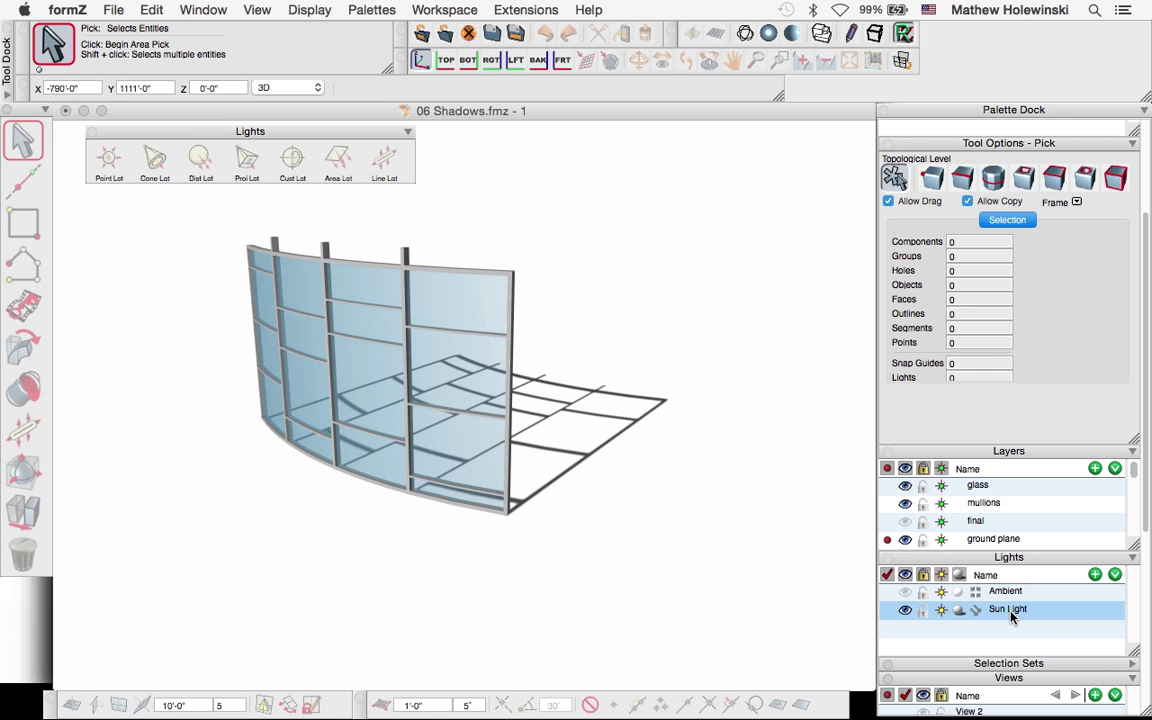
double_click(1010, 612)
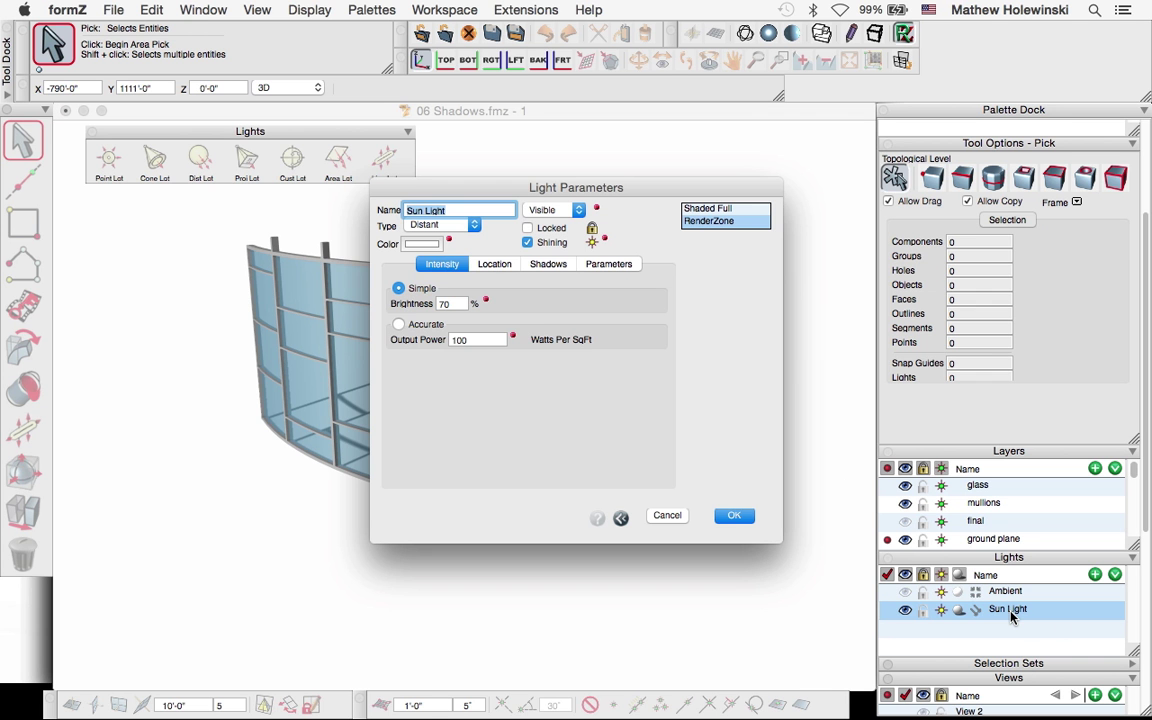
left_click(548, 266)
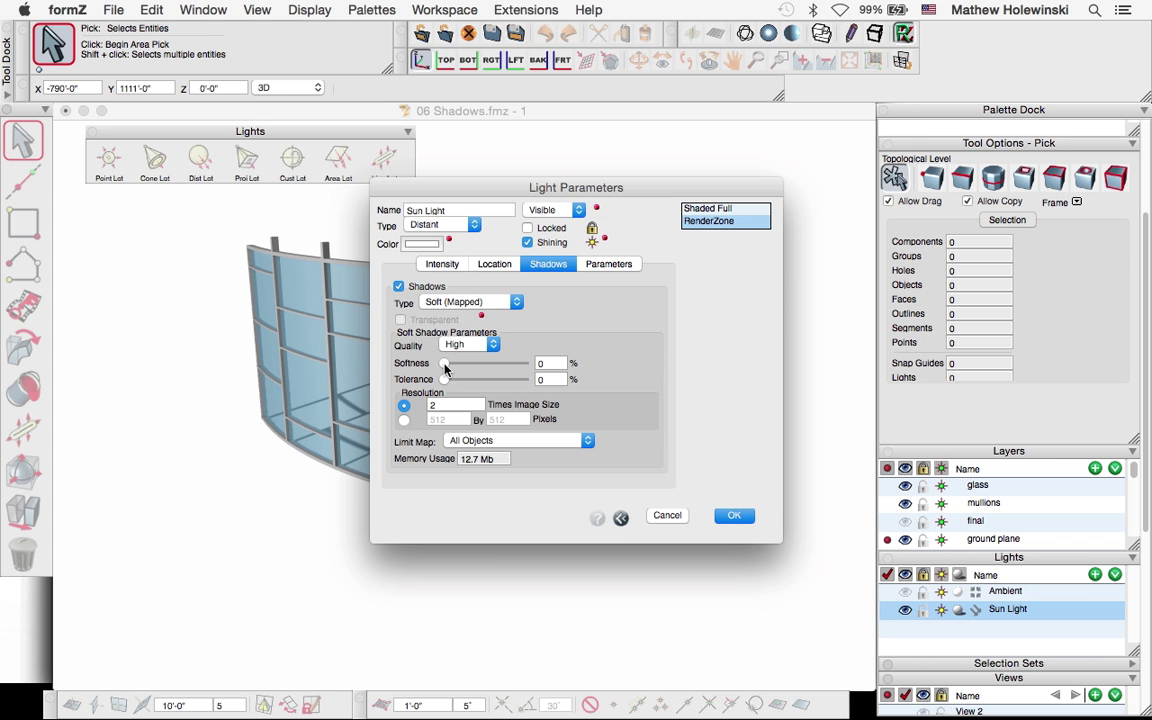
mouse_move(444, 364)
left_mouse_down()
mouse_move(509, 372)
mouse_move(453, 368)
left_mouse_up()
left_click(734, 516)
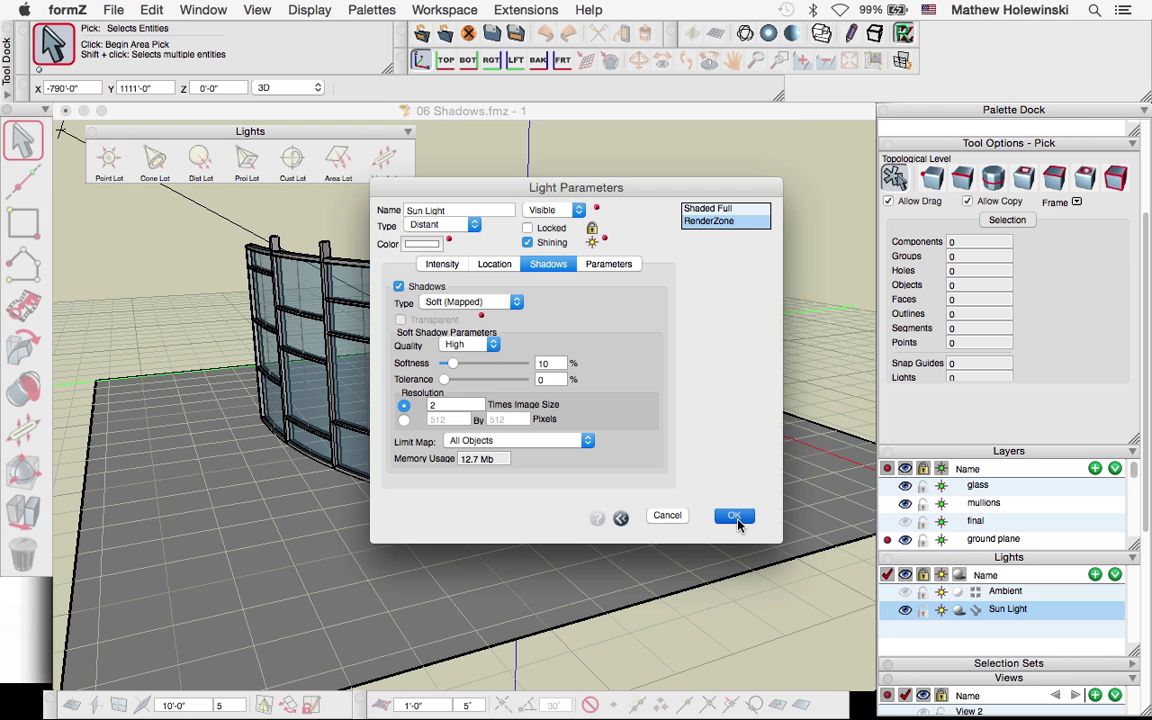
Step: Render the scene with RenderZone and review the Sun Light's soft shadow settings
left_click(903, 34)
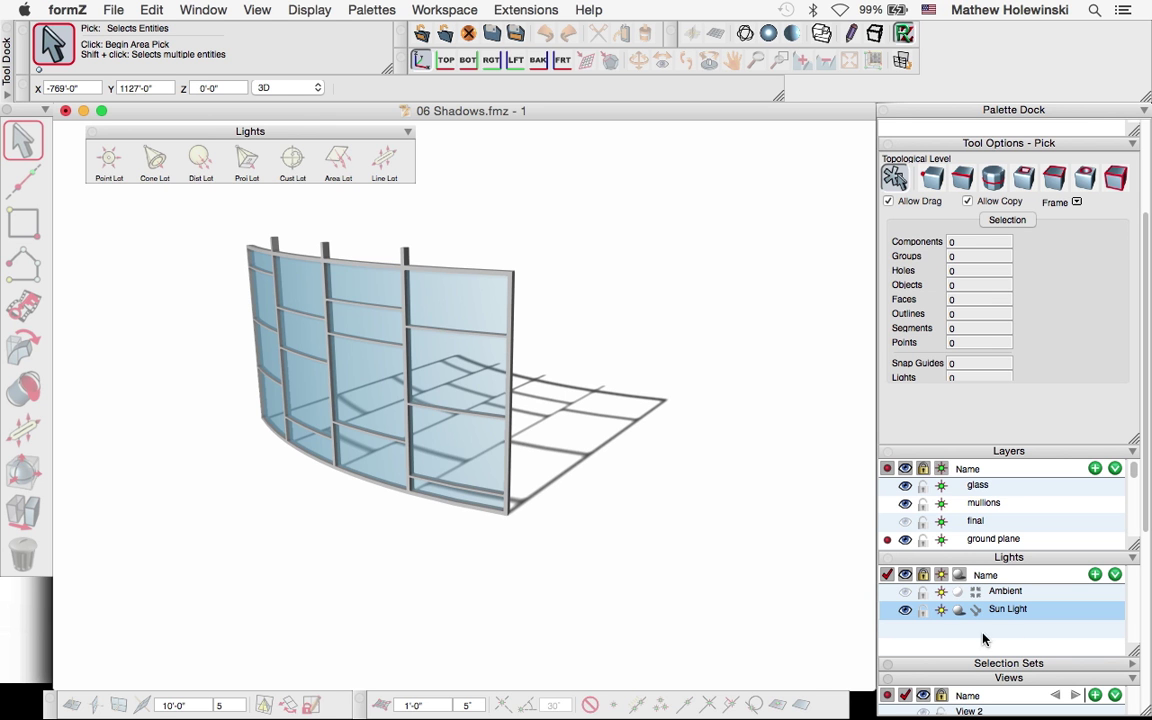
double_click(1008, 610)
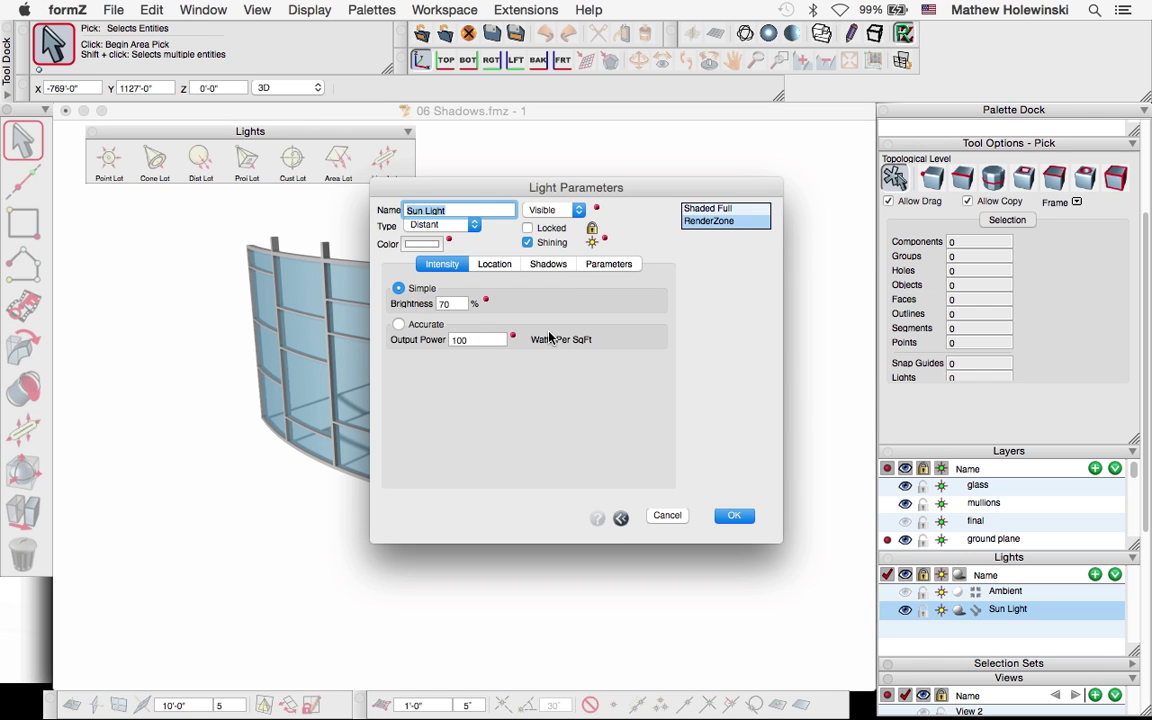
left_click(549, 264)
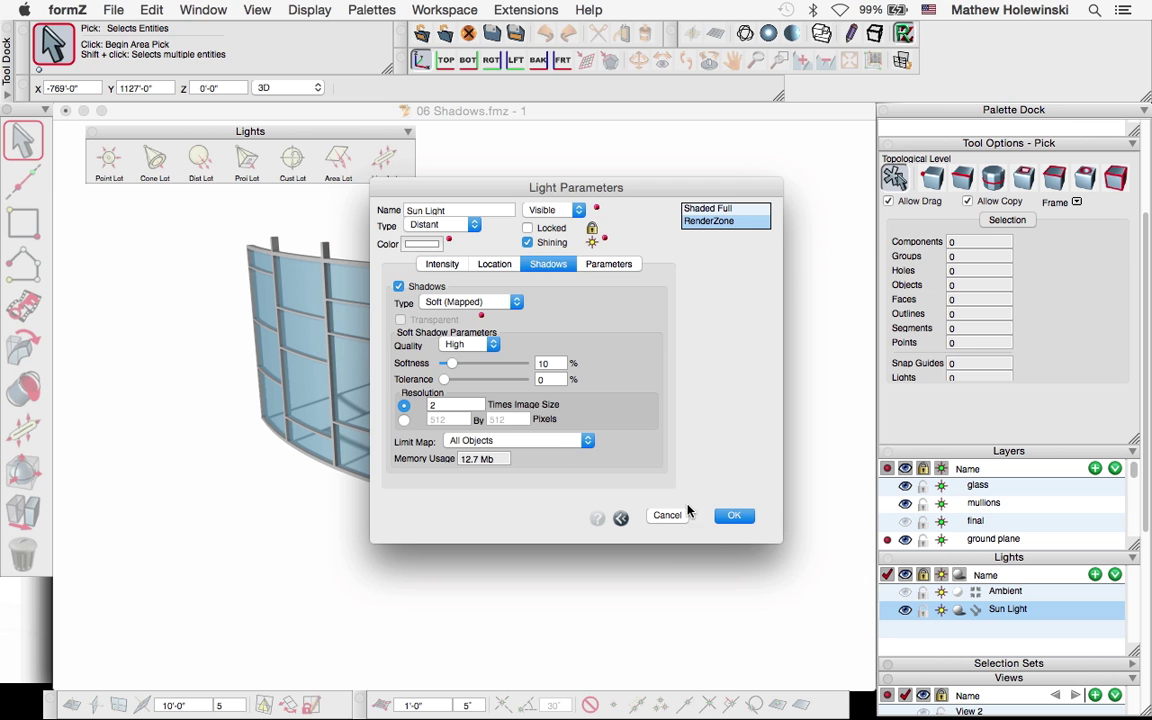
left_click(734, 516)
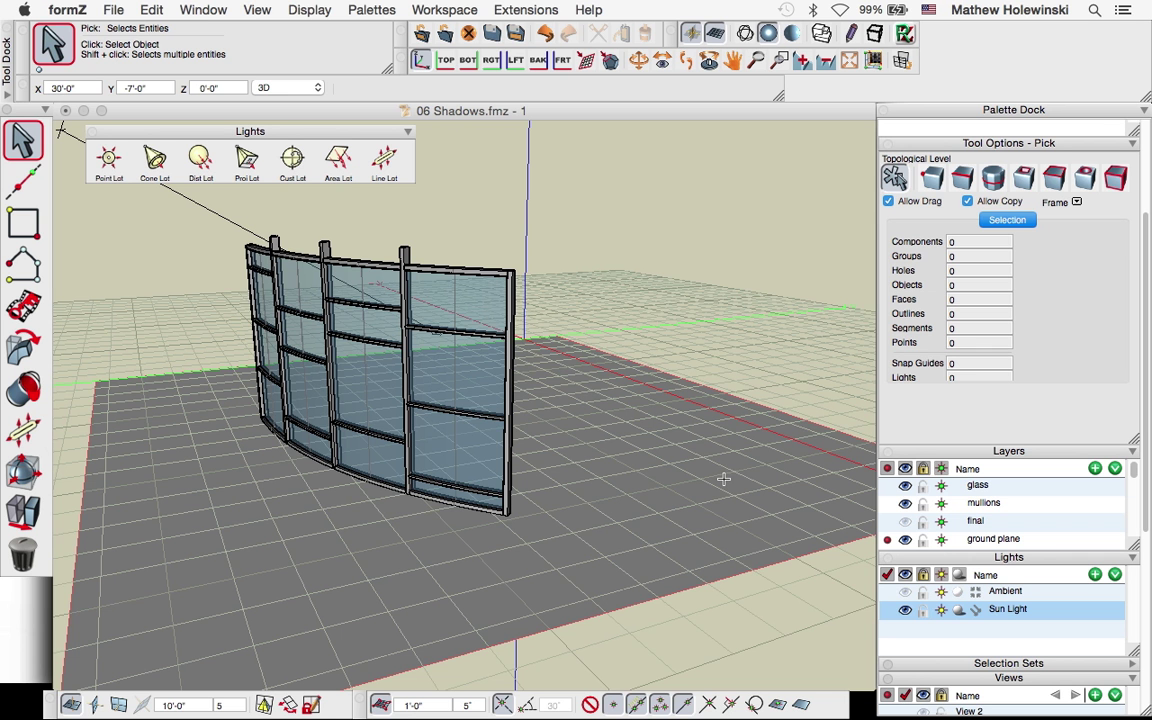
Step: Change the Sun Light's shadow type to Hard (Raytraced) with Transparent enabled and render the scene with RenderZone
double_click(1010, 609)
left_click(548, 264)
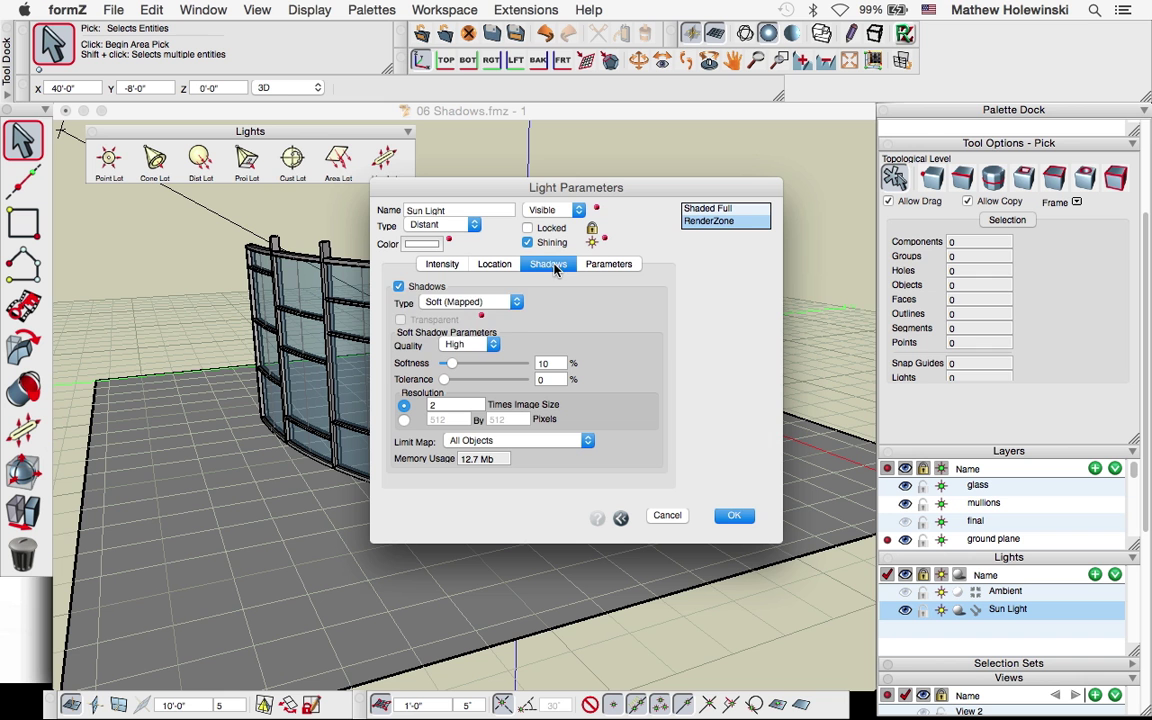
left_click(484, 303)
left_click(480, 314)
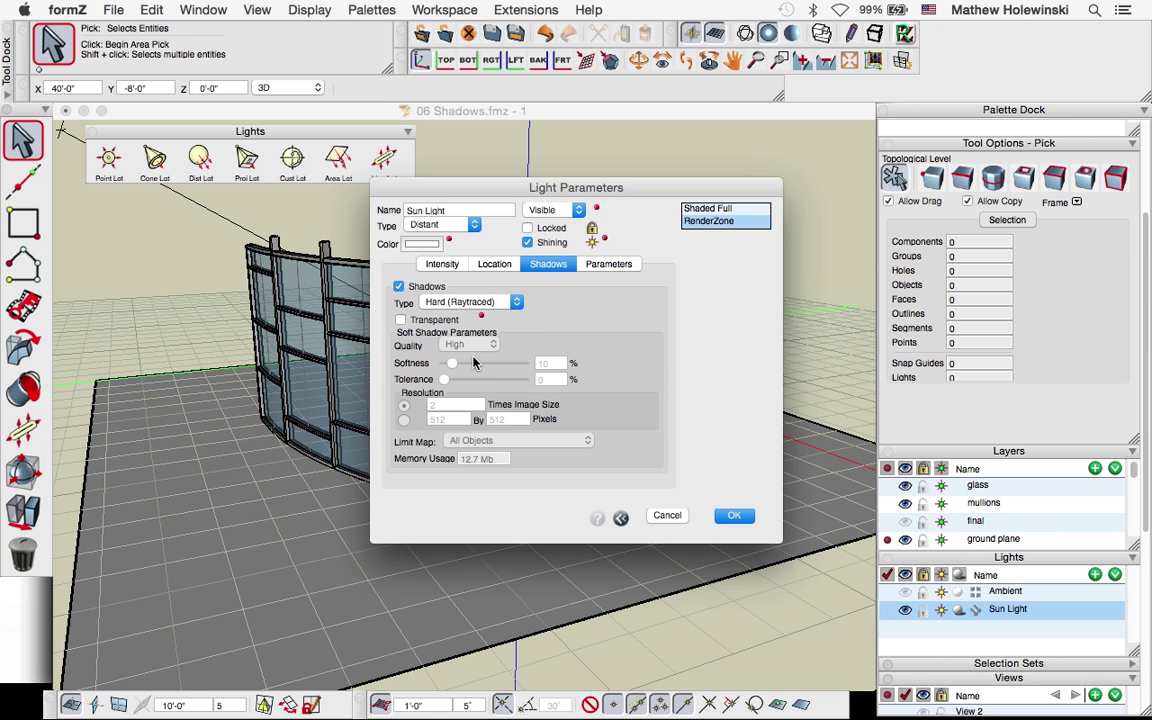
left_click(400, 320)
left_click(733, 515)
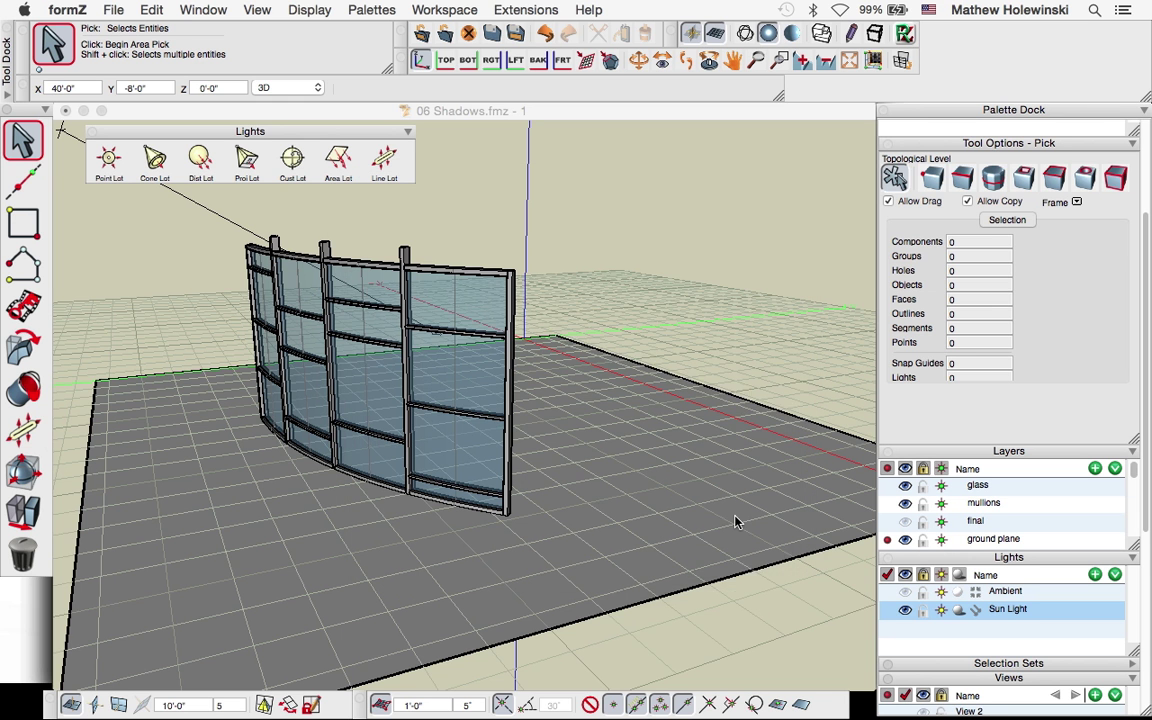
left_click(904, 34)
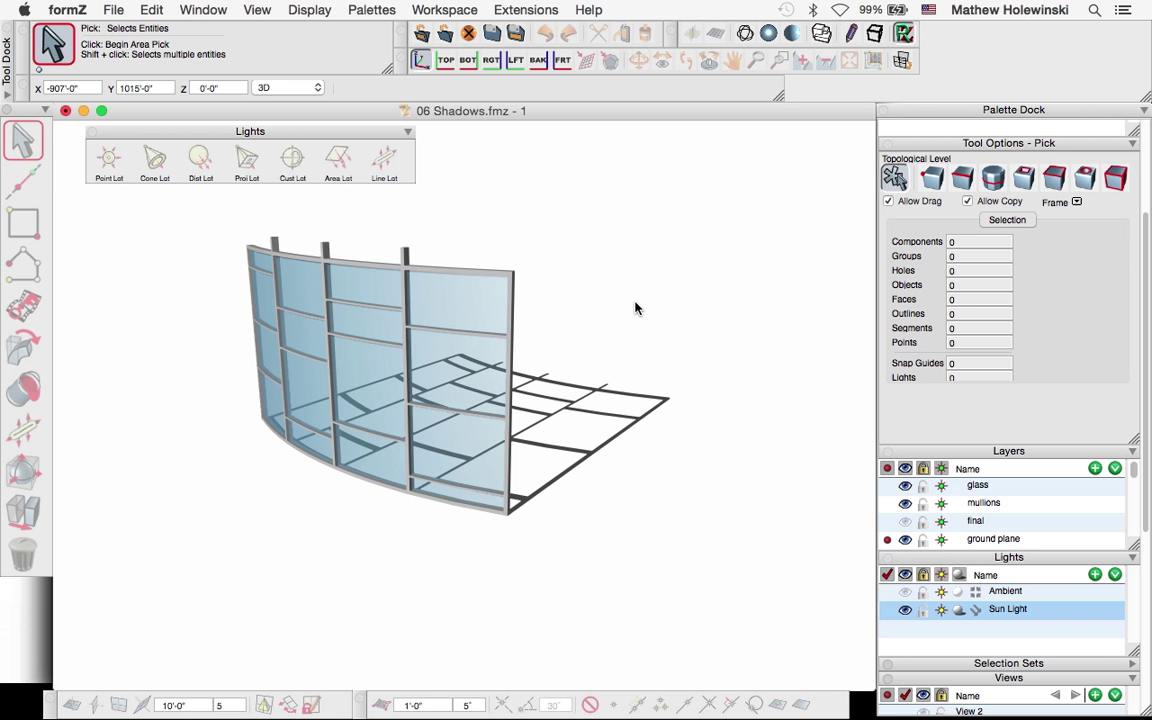
Step: Turn on Casts Shadows for all objects sharing the glass material in the shaded display, deselect them, and render with RenderZone
left_click(690, 33)
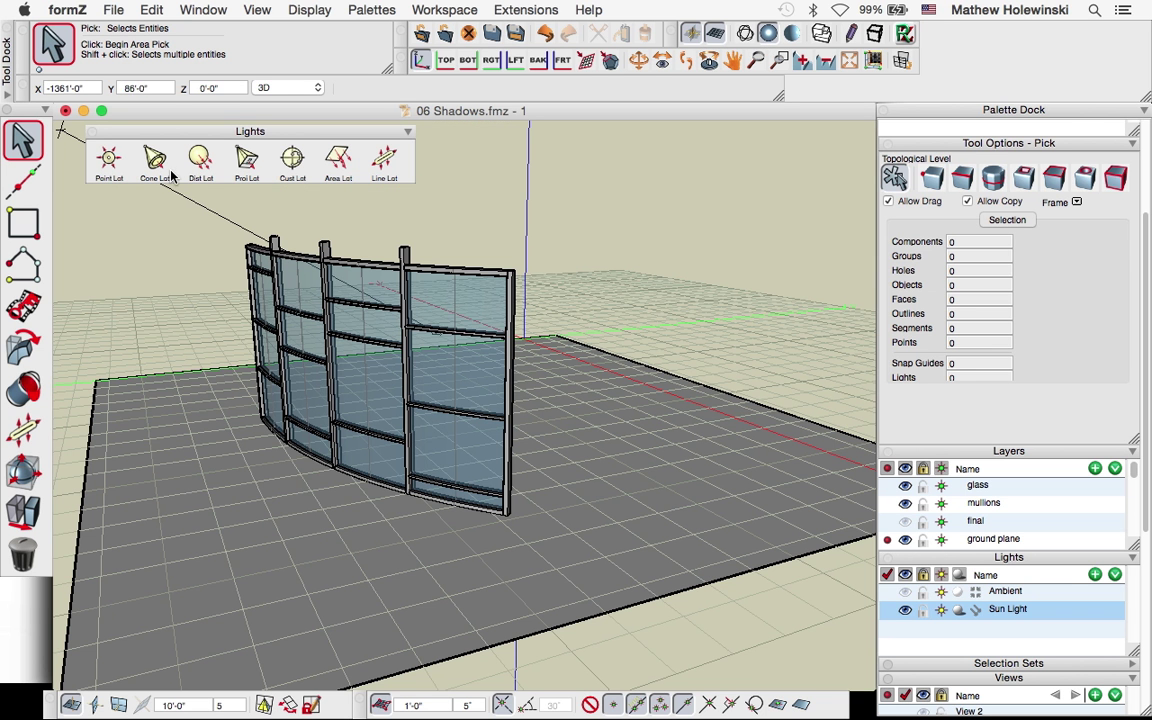
right_click(457, 298)
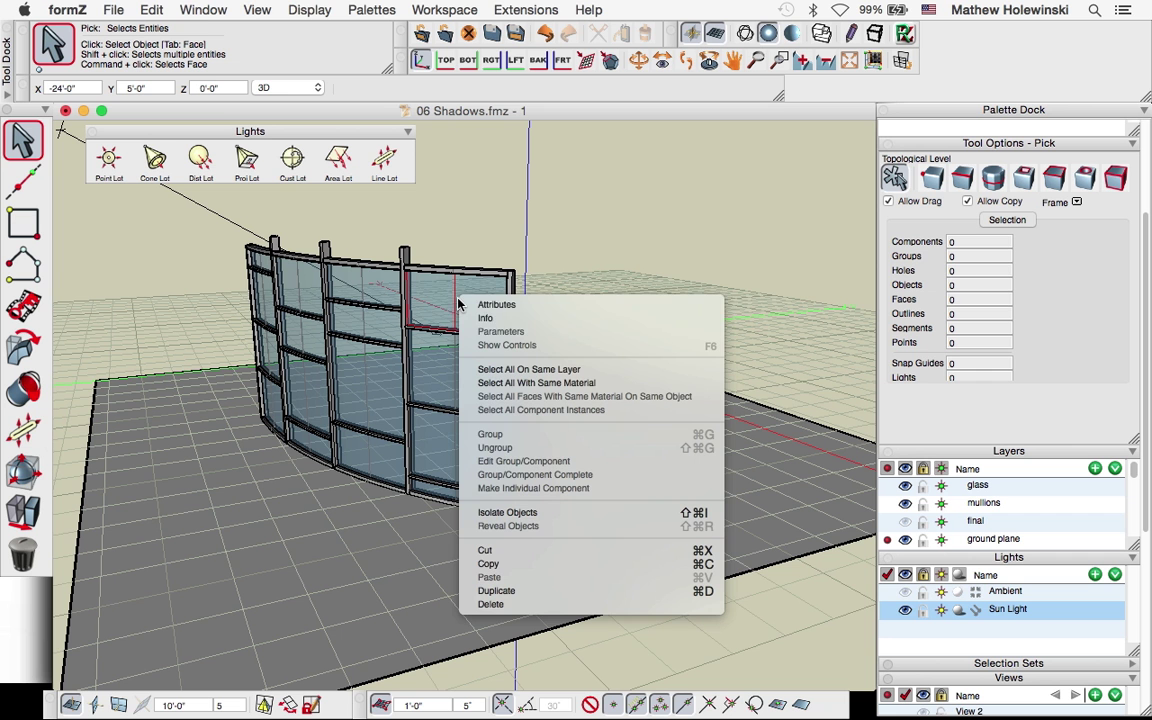
left_click(514, 388)
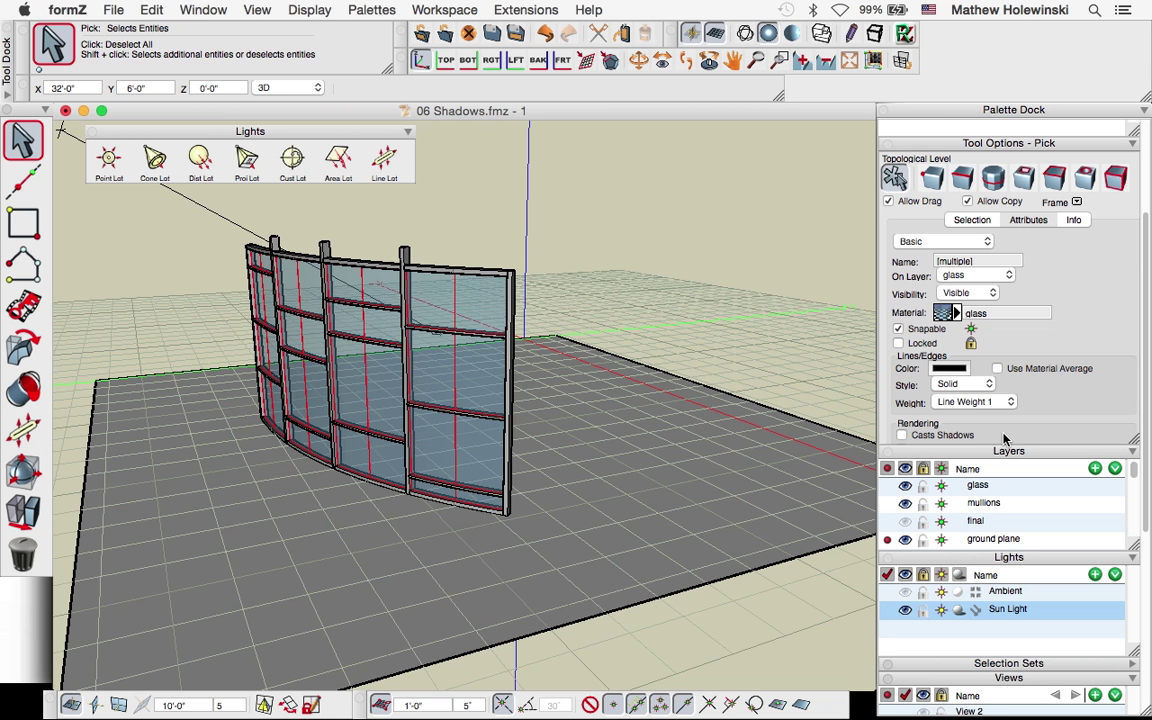
left_click(921, 438)
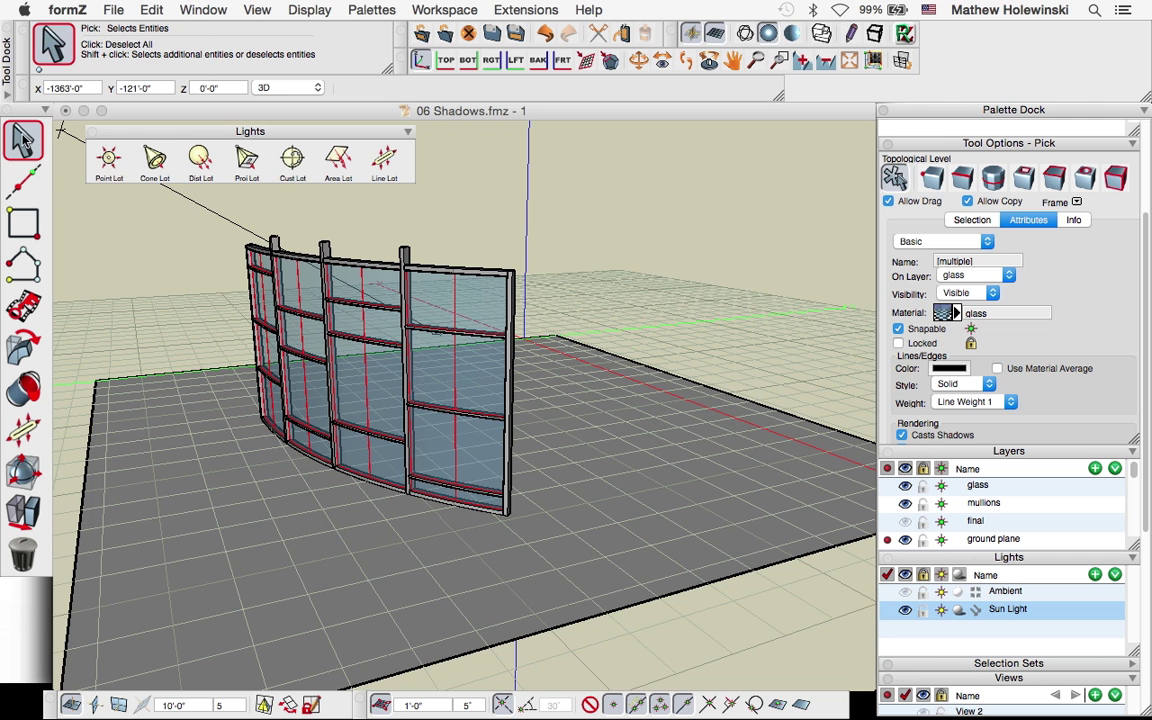
left_click(545, 216)
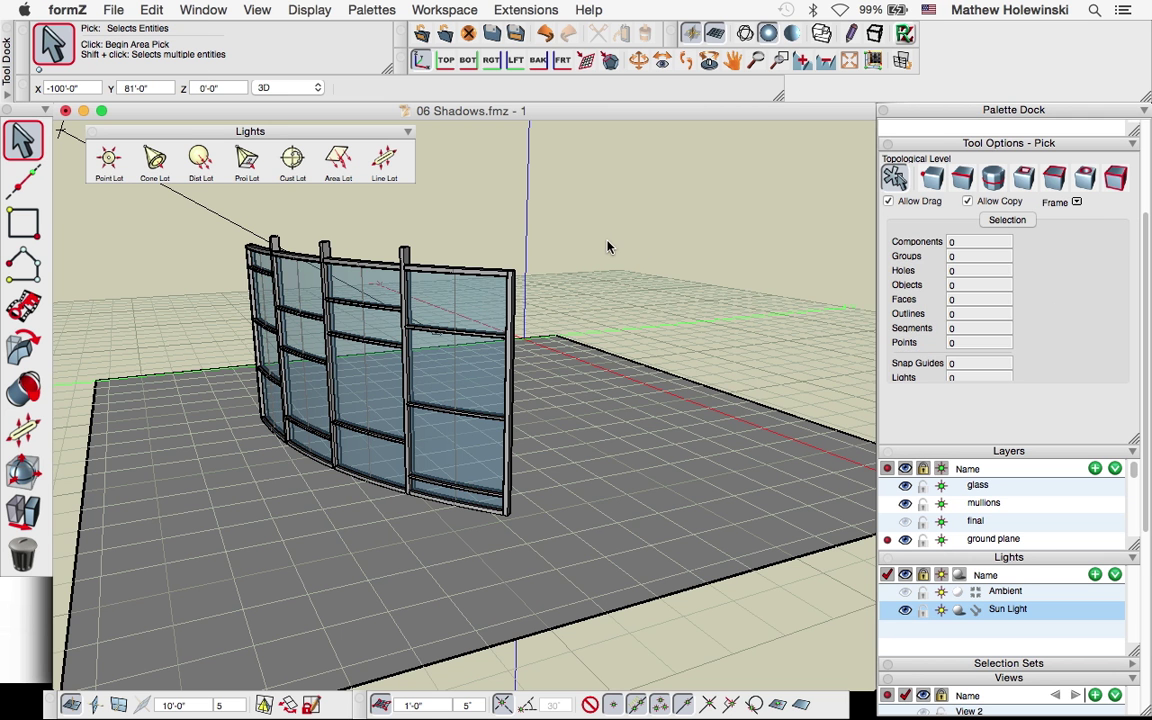
left_click(903, 35)
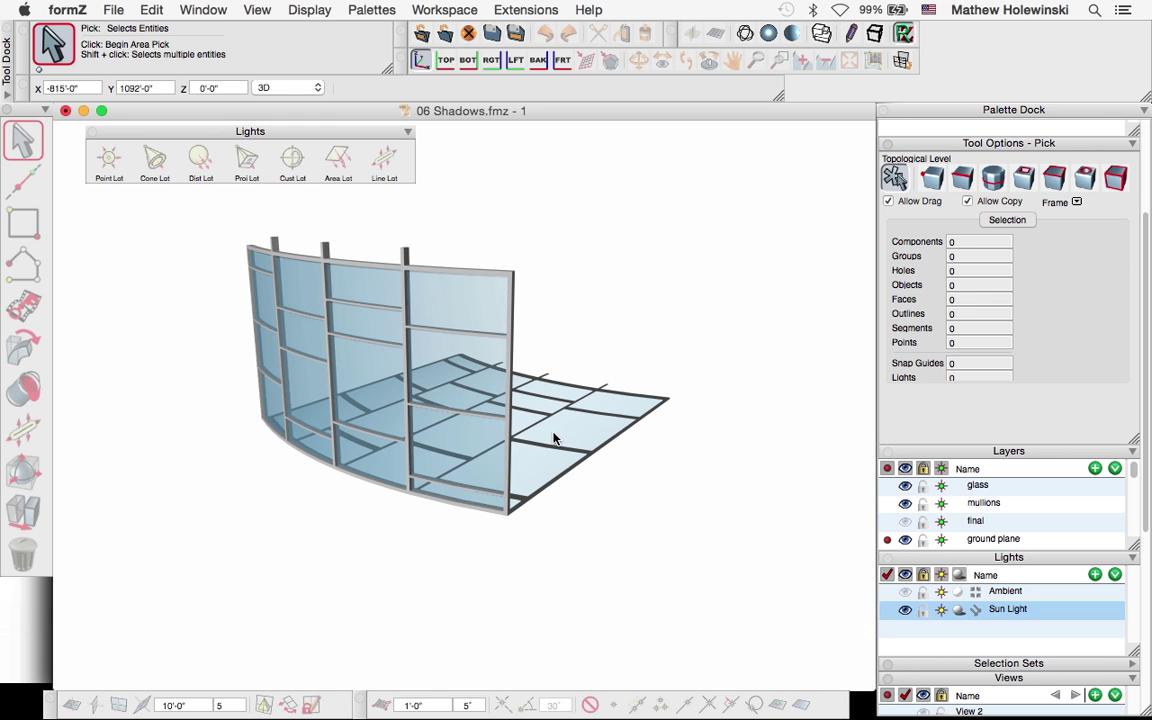
Step: Switch to the presentation and advance it to the slide on controlling reflective surfaces
key("super+Tab")
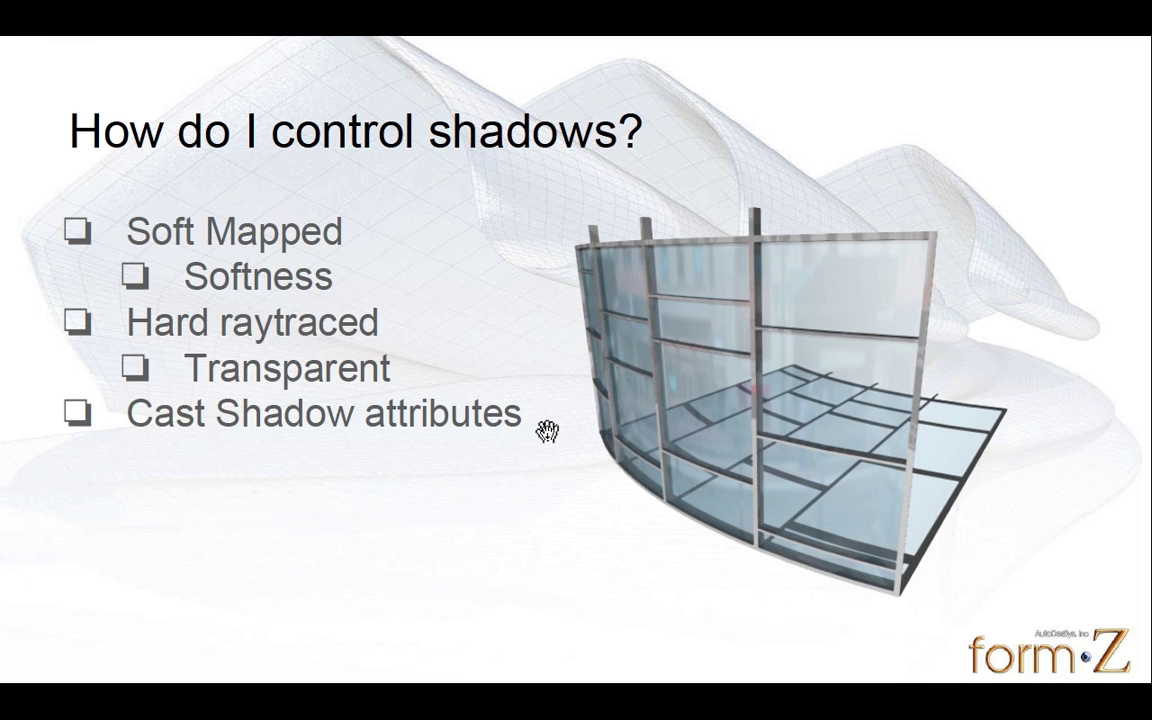
left_click(547, 430)
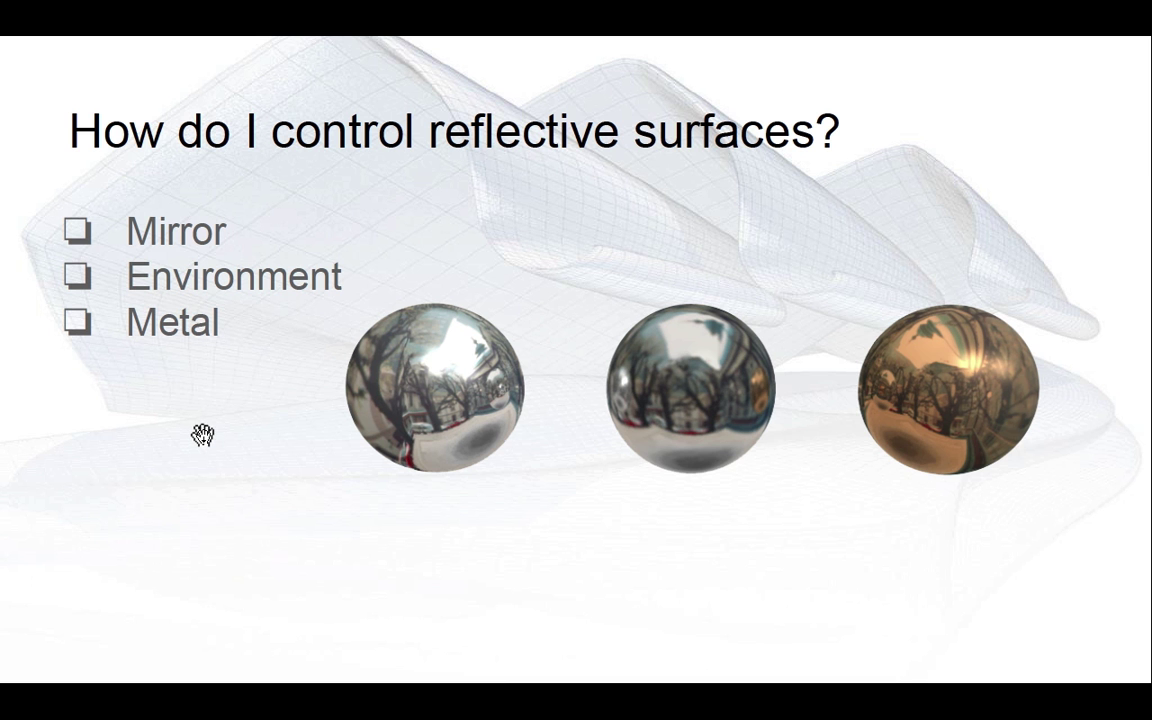
Step: Switch back to formZ, bring up the 07 Reflection.fmz project, and render its three spheres with RenderZone
key("super+Tab")
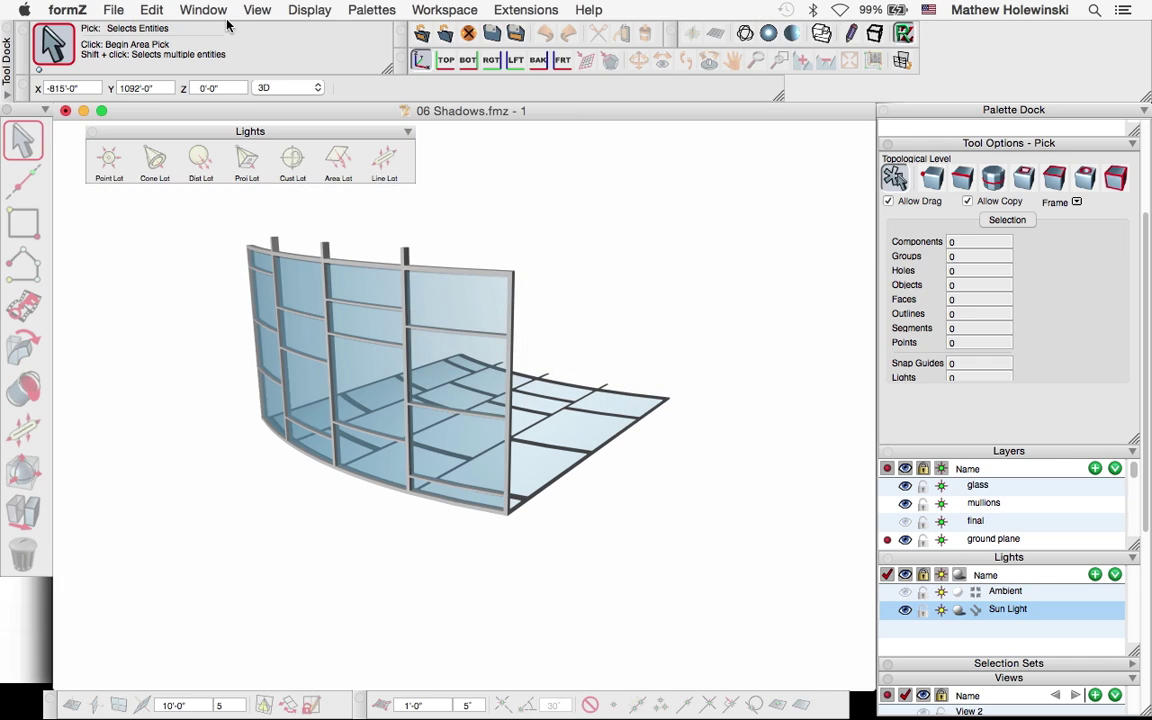
left_click(204, 10)
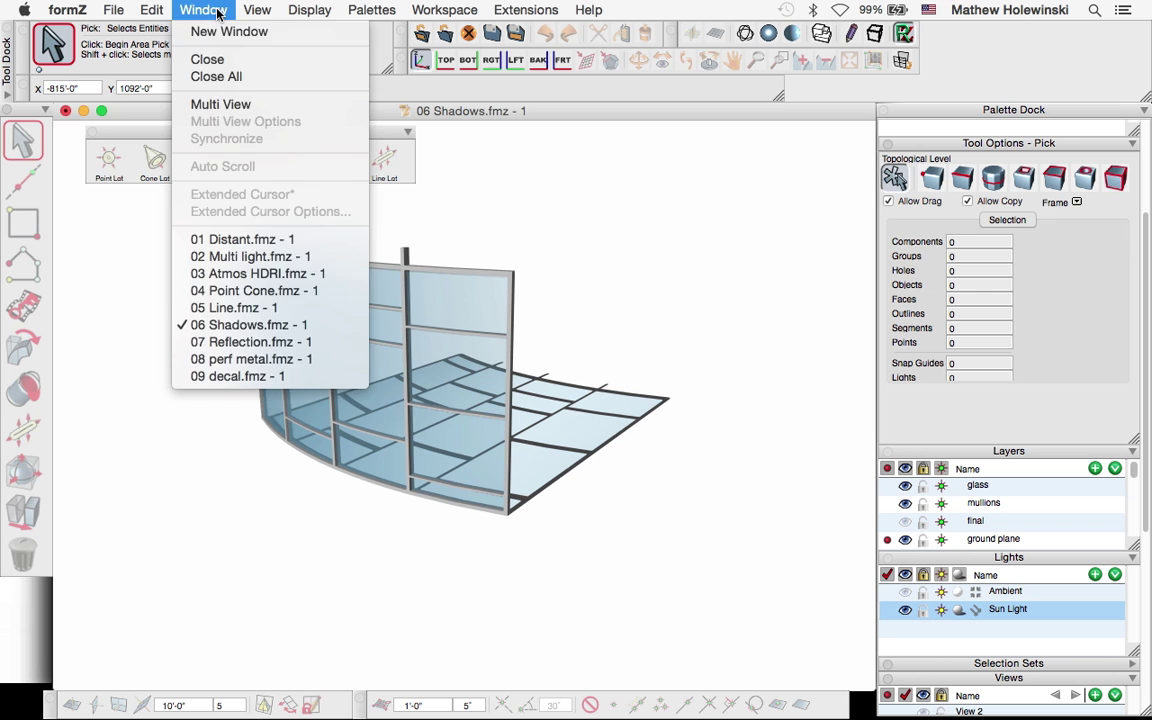
left_click(275, 339)
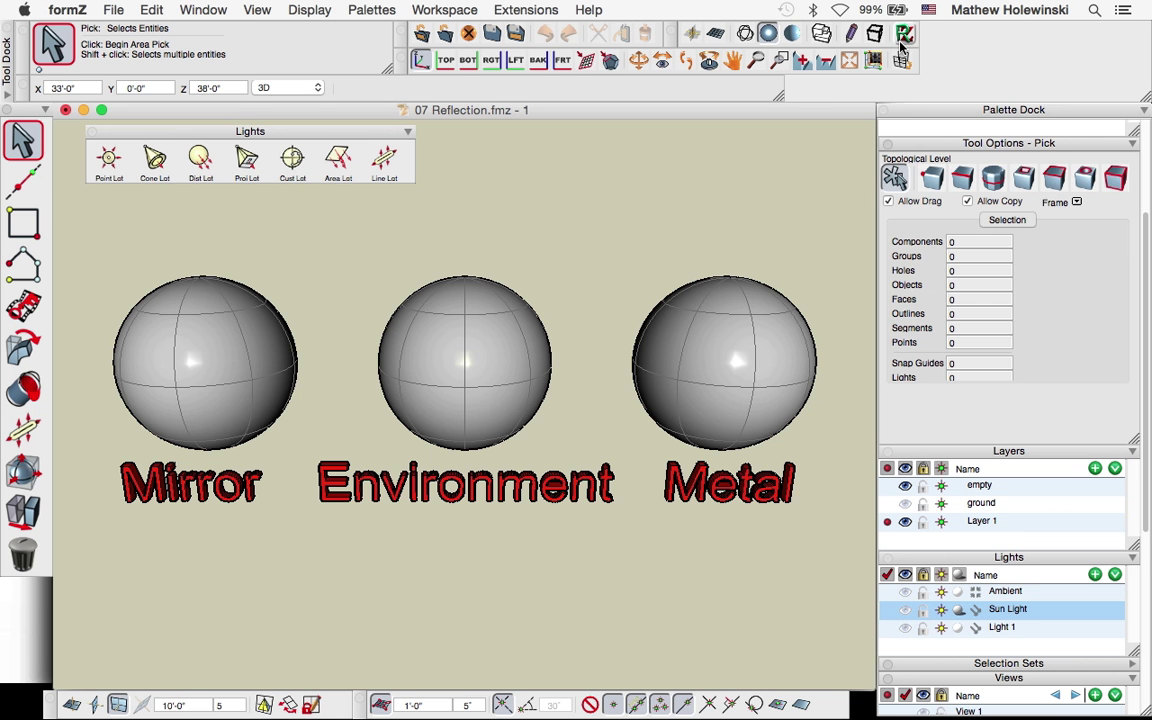
left_click(904, 35)
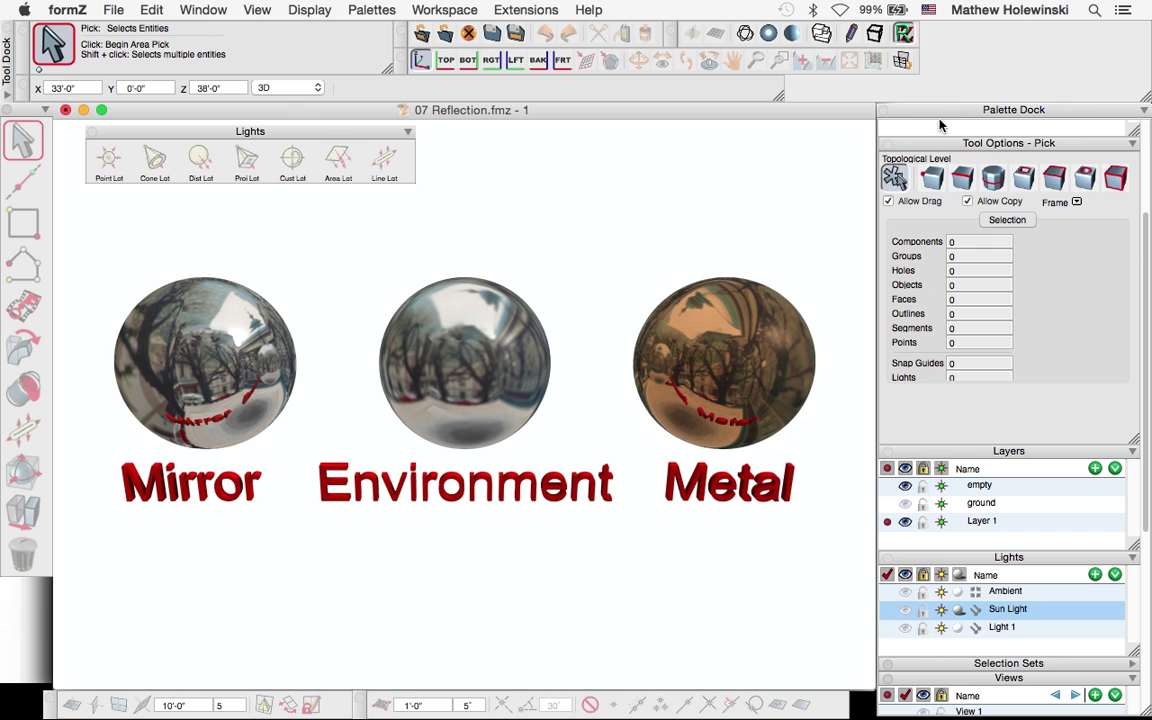
Step: Open the parameters of the mirror material and review its reflection types, keeping Mirror
left_click_drag(1148, 282, 950, 231)
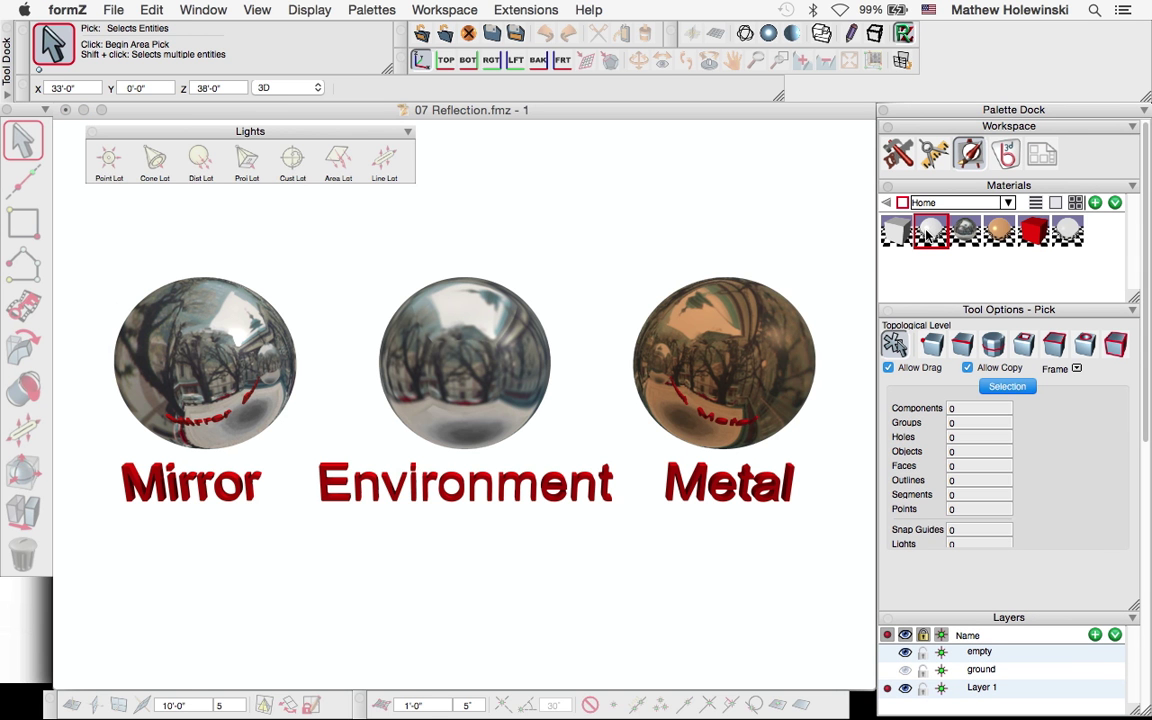
double_click(930, 232)
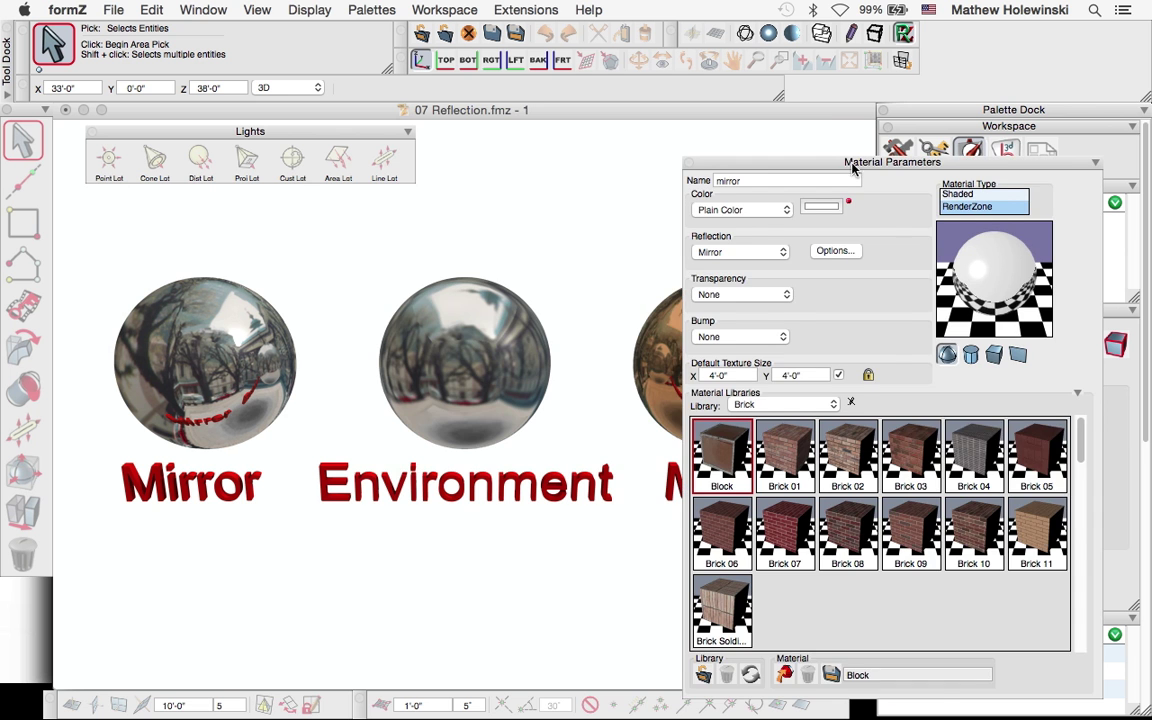
left_click_drag(768, 149, 522, 127)
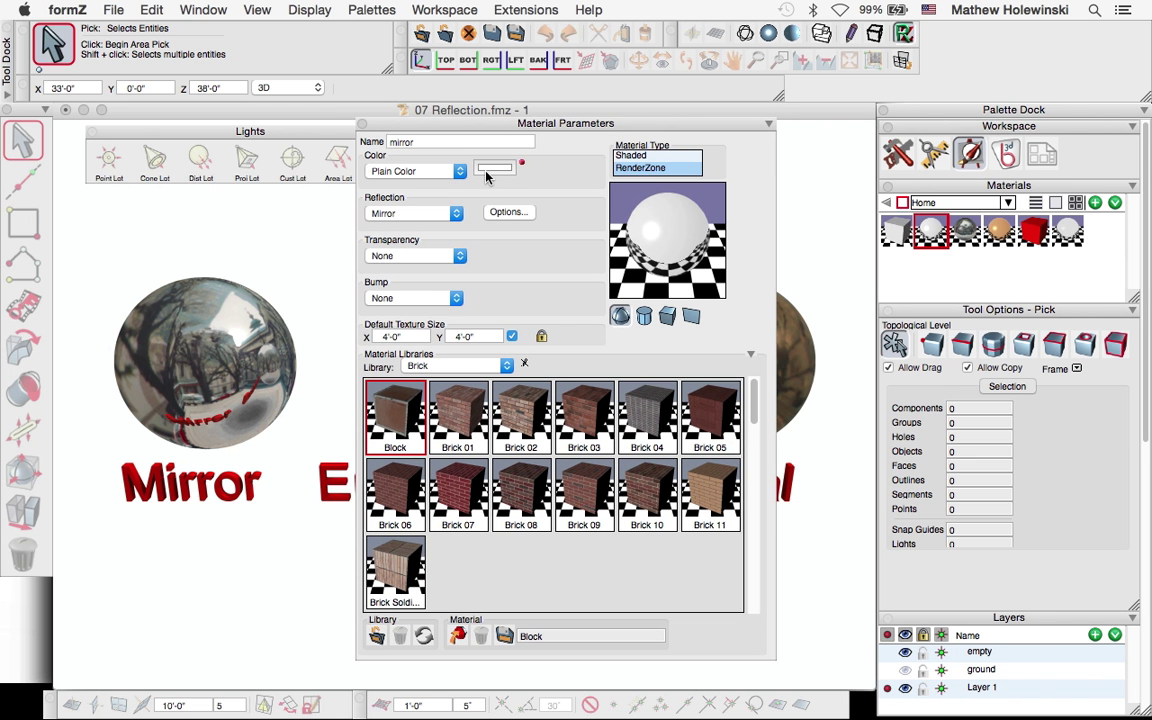
left_click(414, 214)
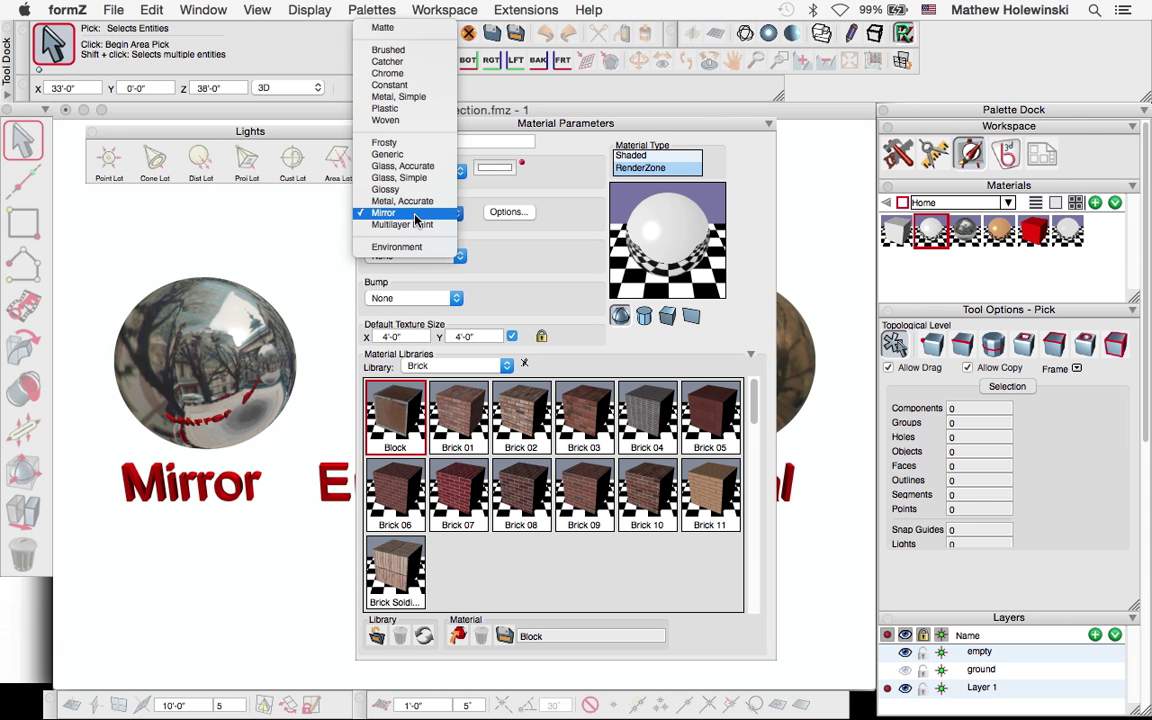
left_click(414, 214)
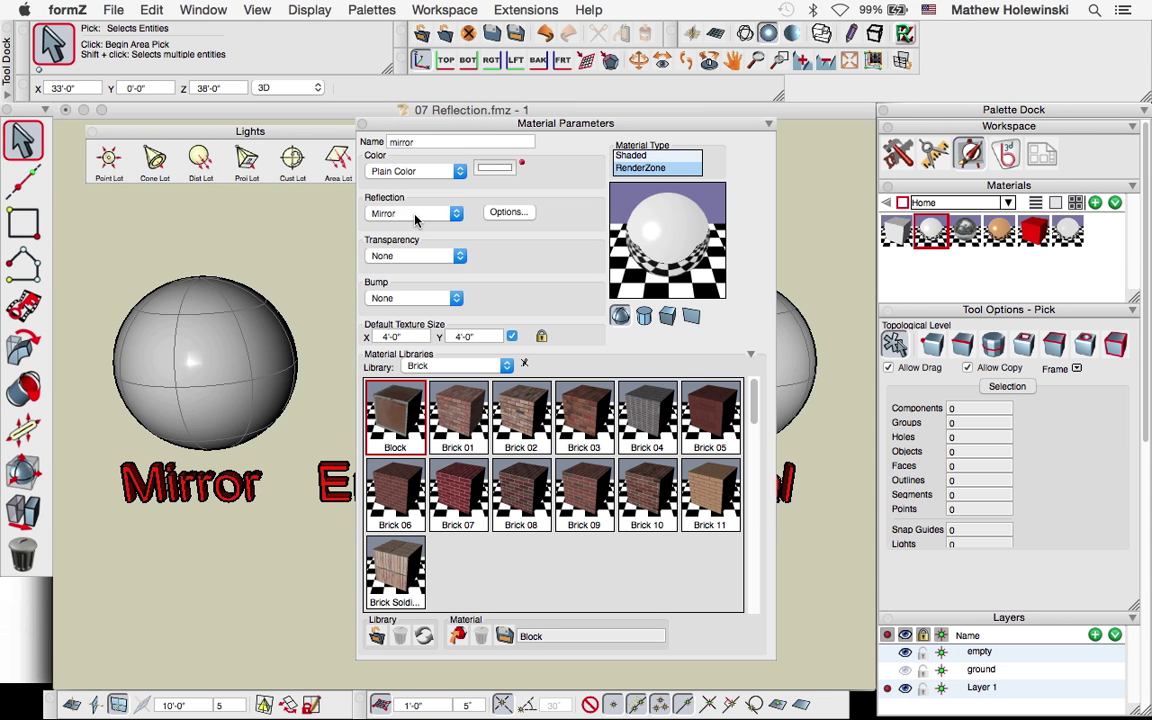
Step: Set the mirror material's diffuse reflection to 82% and reflectivity to 12%, and render the scene with RenderZone
left_click(507, 212)
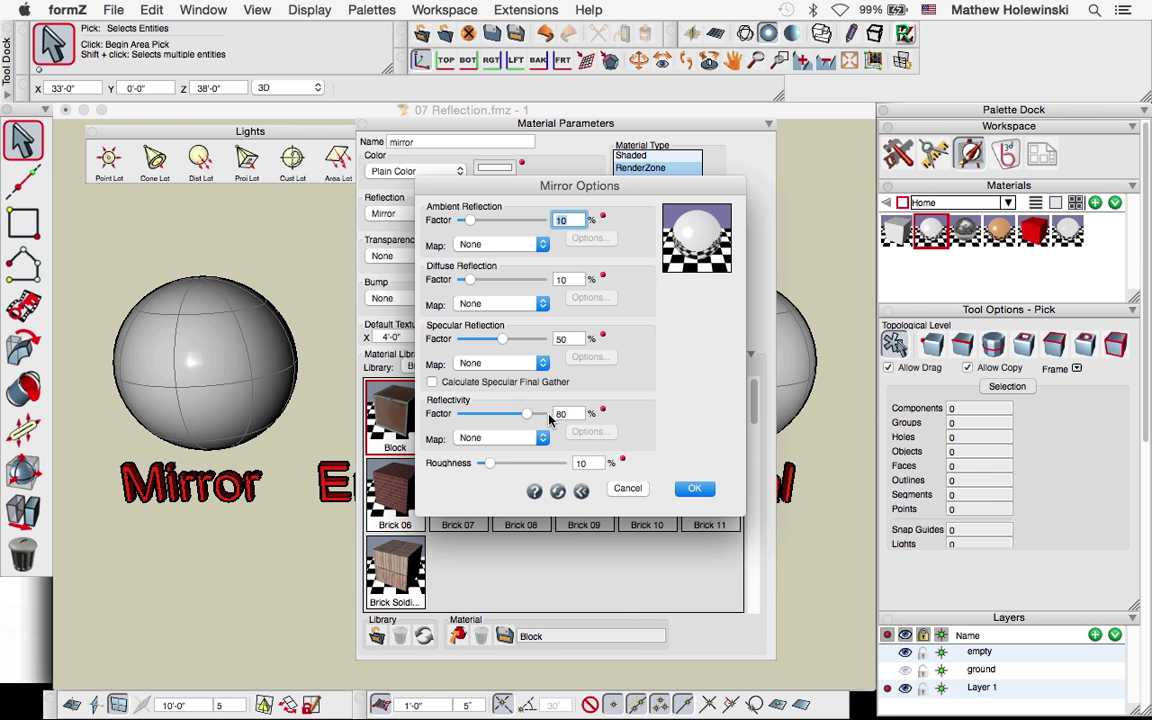
left_click_drag(527, 418, 492, 415)
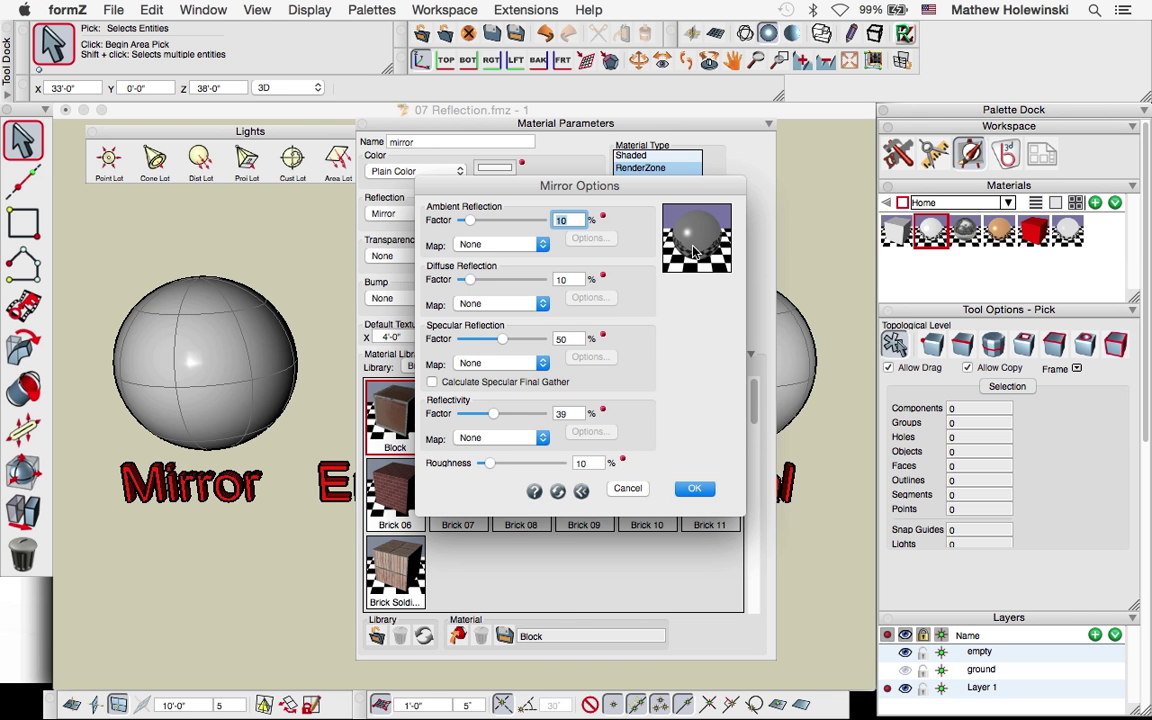
left_click_drag(492, 414, 478, 421)
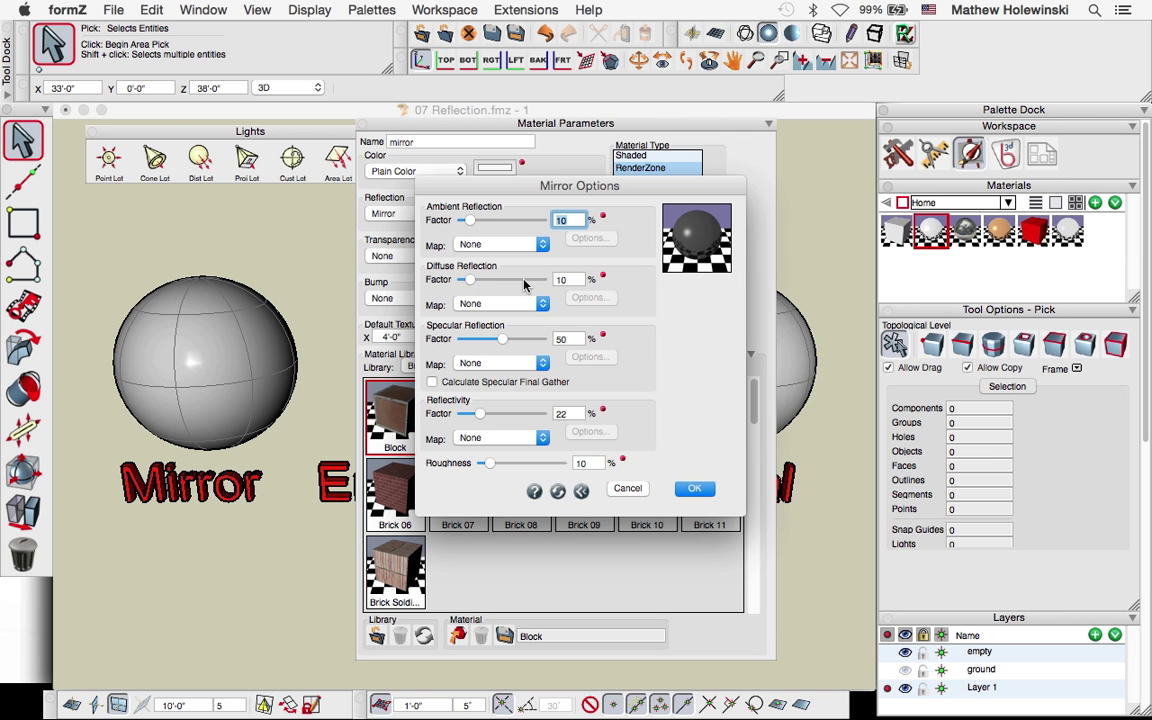
left_click_drag(470, 280, 515, 288)
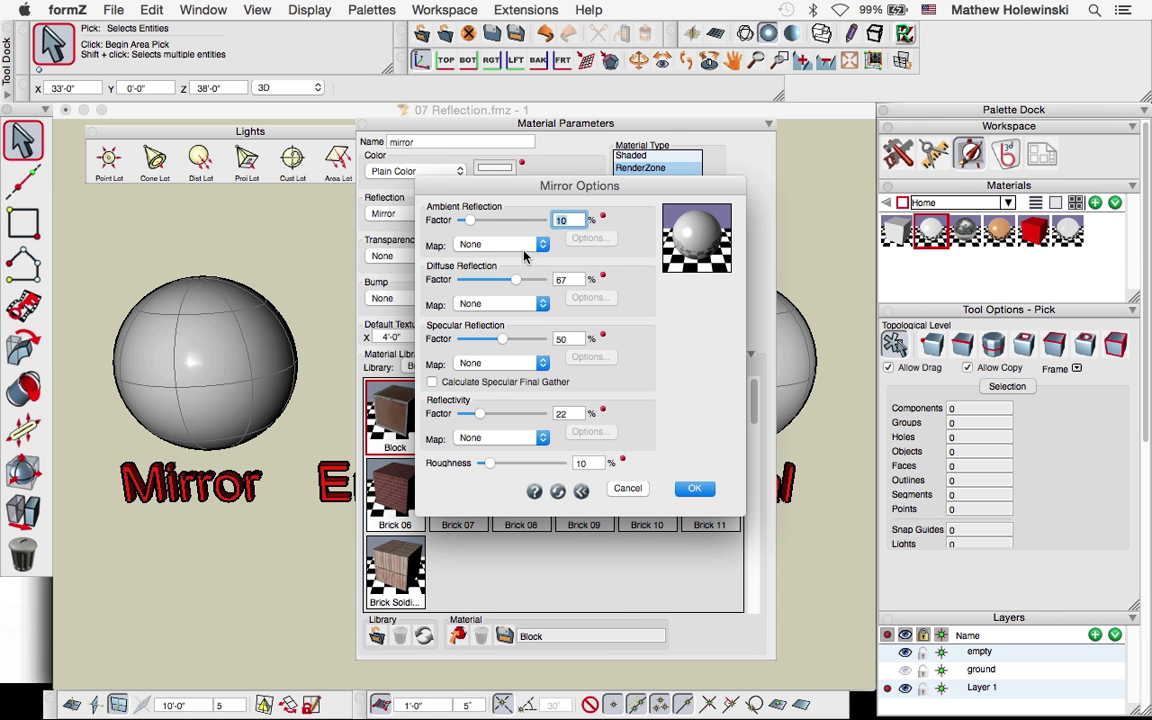
left_click_drag(517, 283, 529, 284)
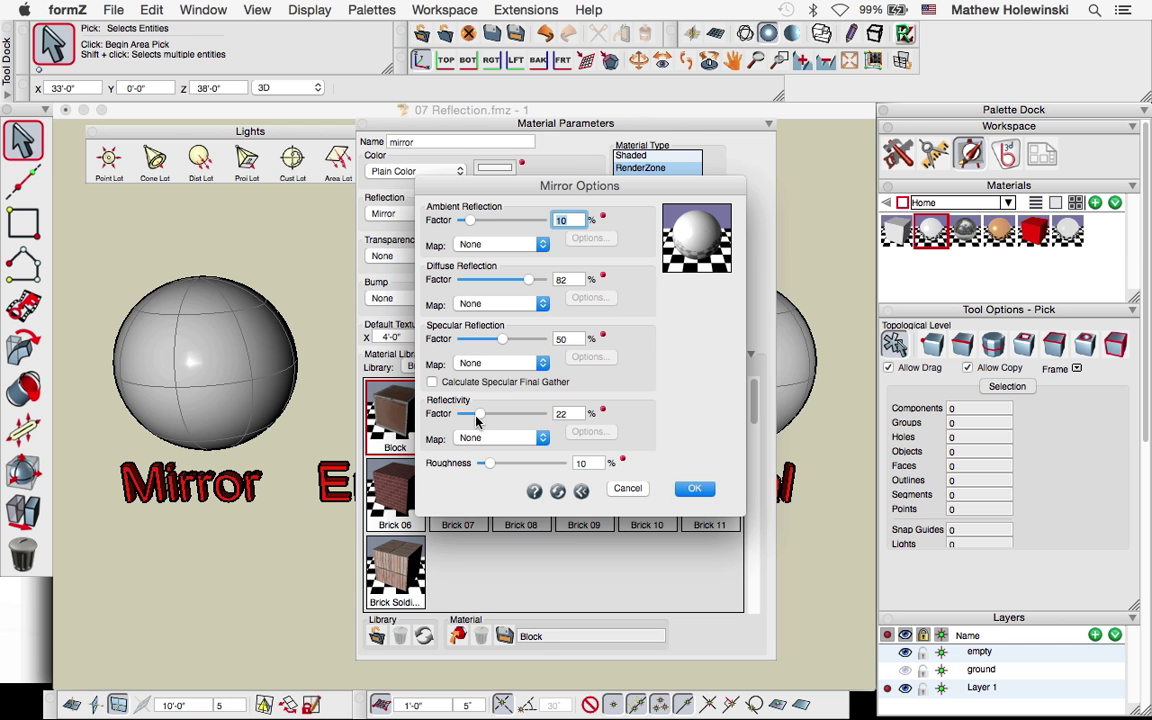
left_click_drag(476, 421, 474, 421)
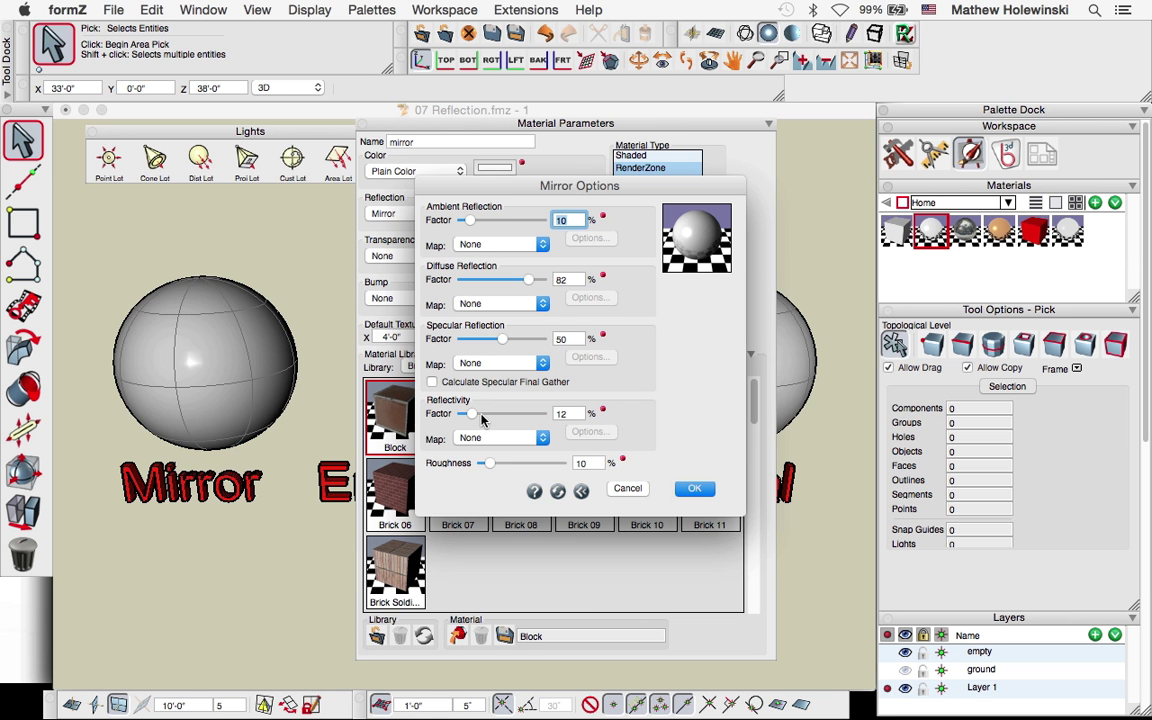
left_click(695, 489)
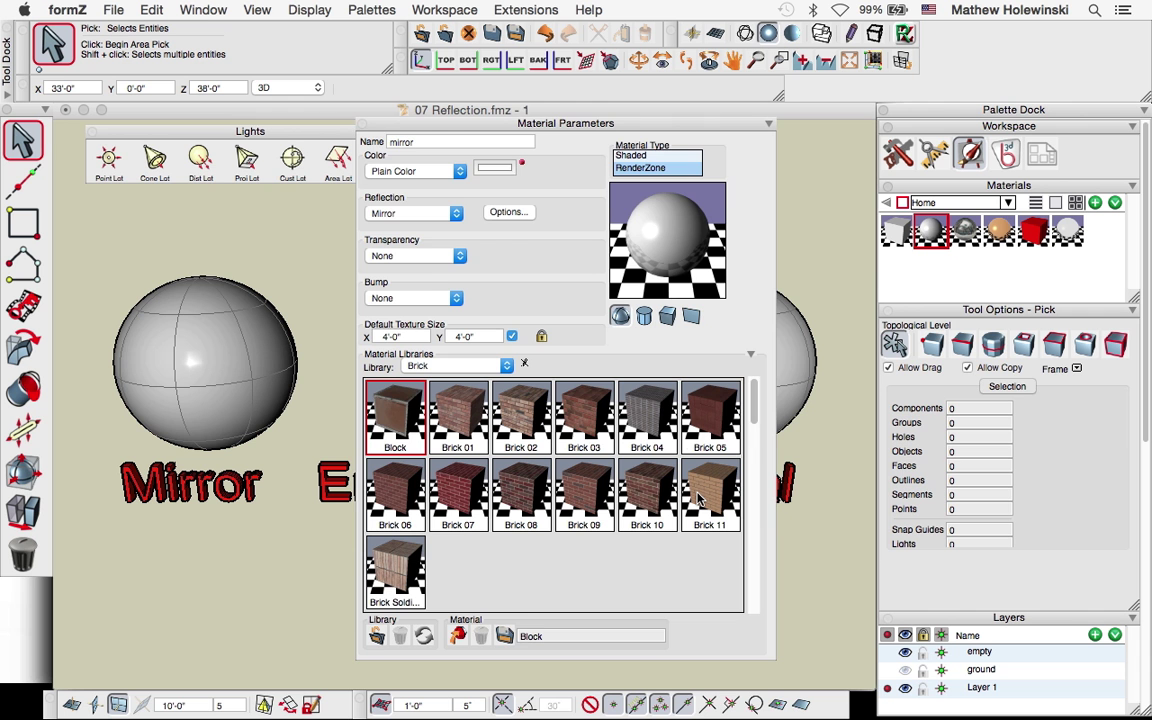
left_click_drag(399, 116, 407, 122)
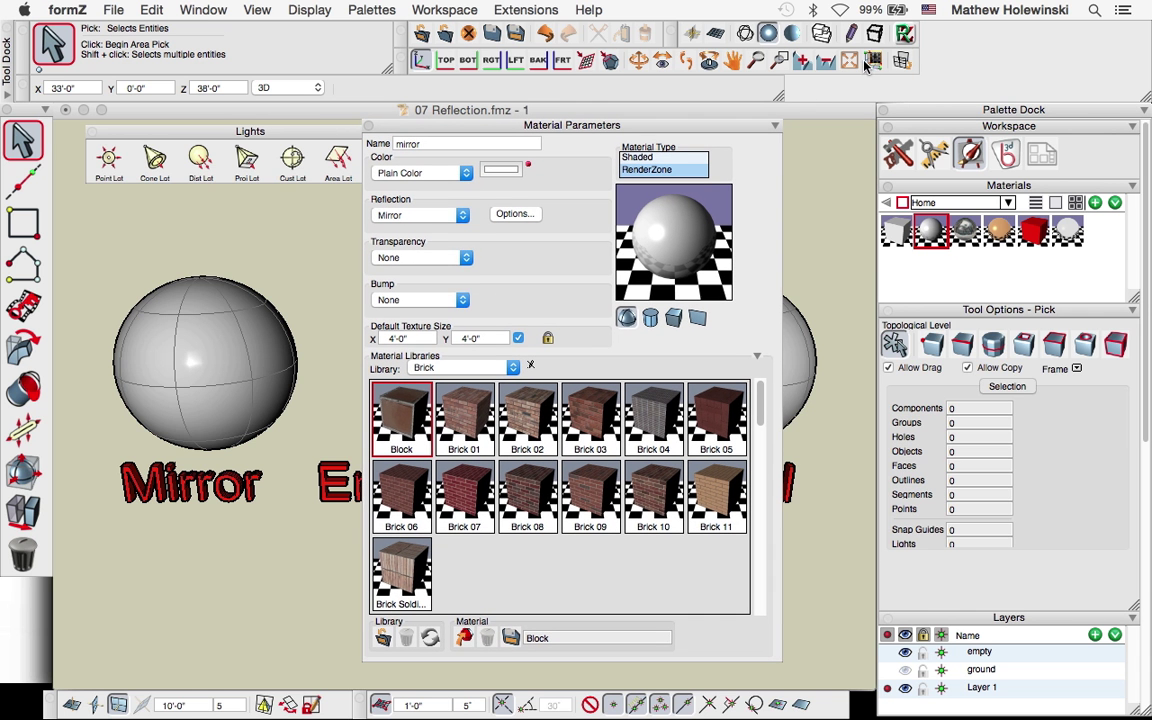
left_click(815, 33)
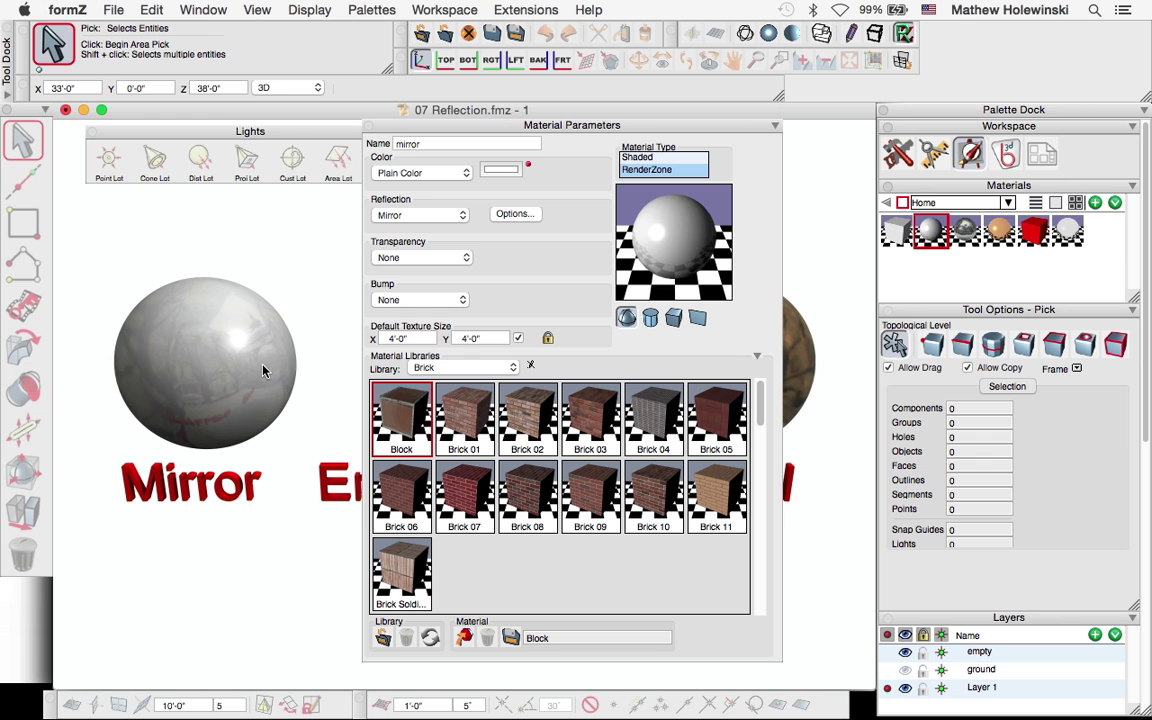
Step: Review the mirror material's reflection options without changing them and move its parameters clear of the environment sphere
left_click(527, 215)
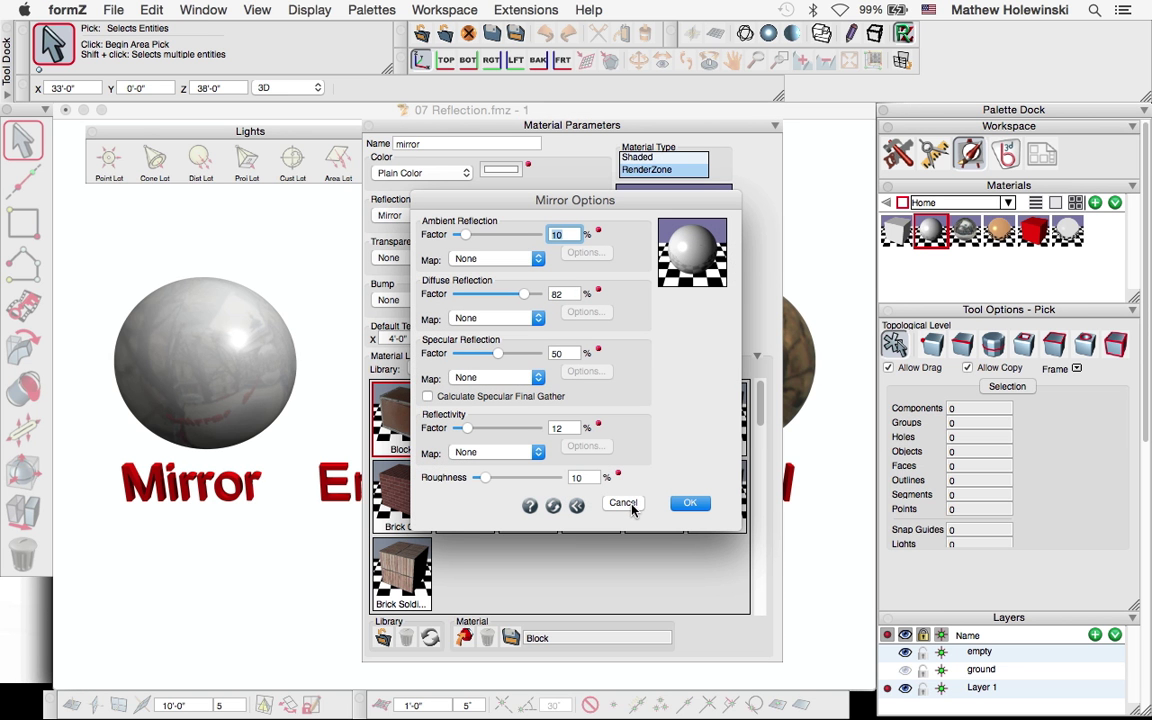
left_click(623, 503)
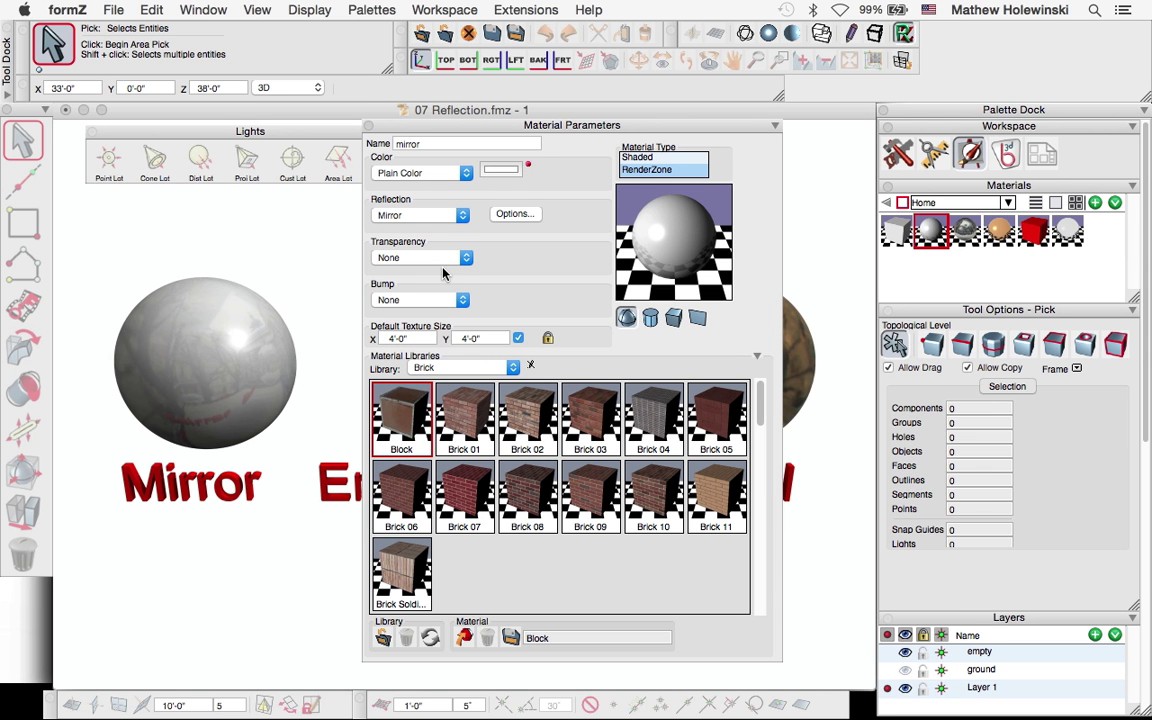
left_click_drag(395, 127, 646, 139)
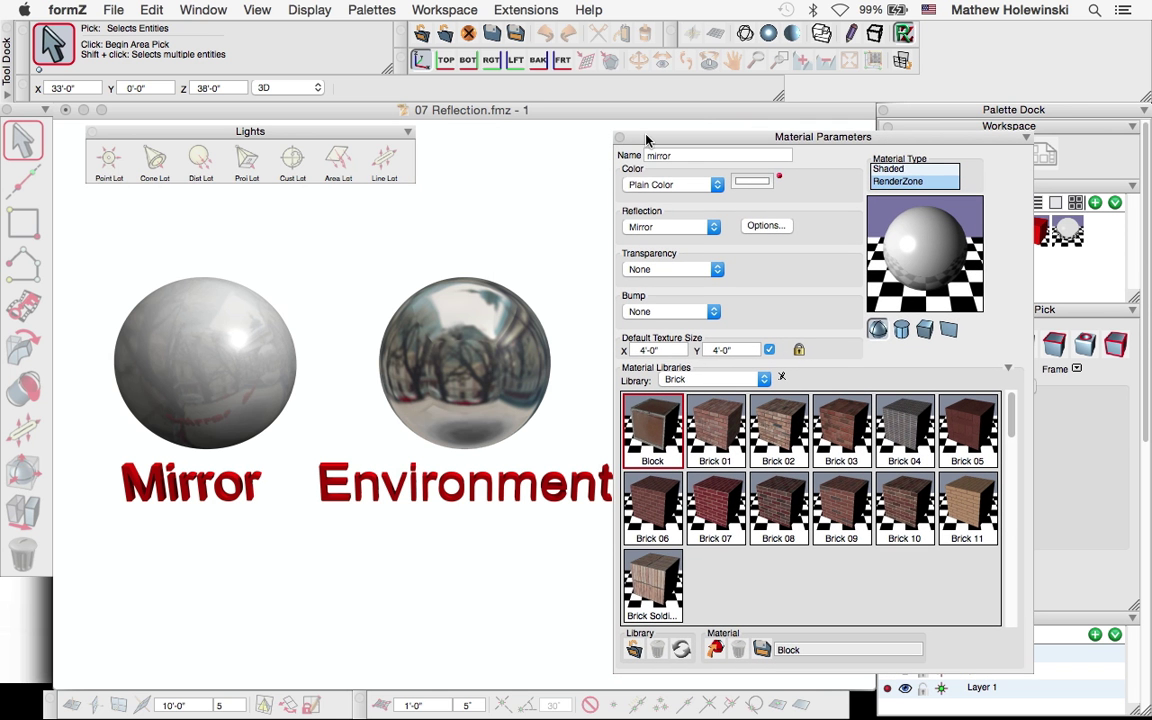
Step: Open the parameters of the environment material and review its reflection types, keeping Environment
left_click_drag(722, 136, 500, 127)
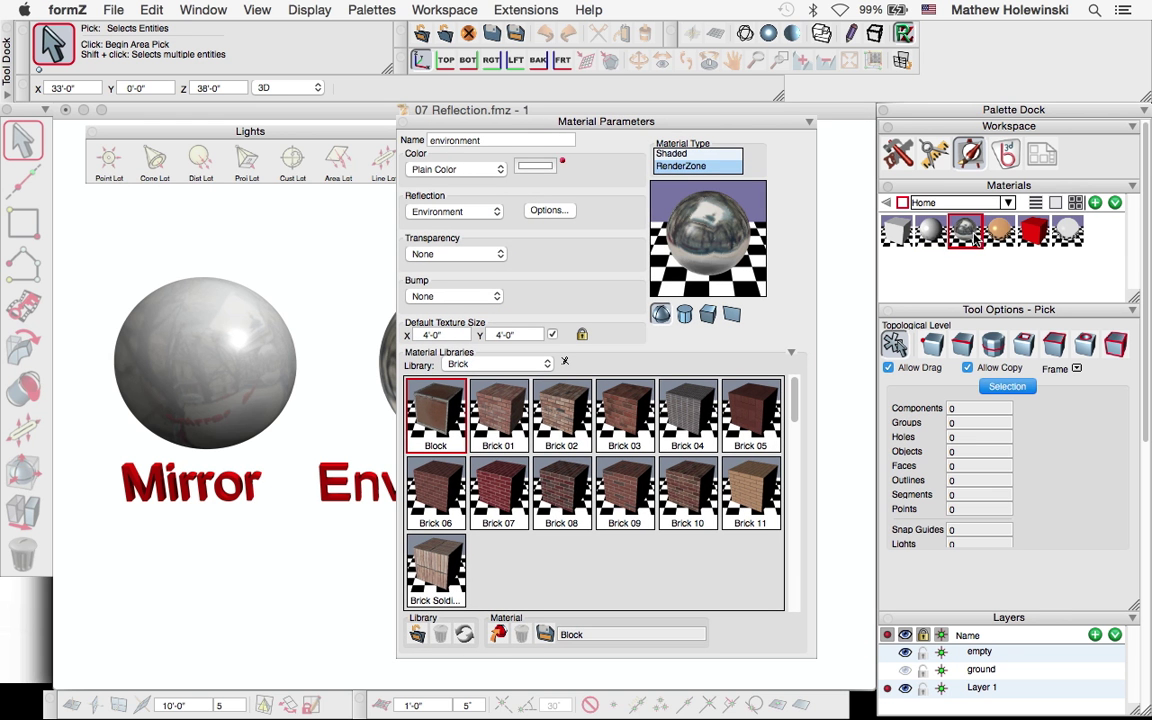
left_click_drag(566, 120, 683, 127)
left_click(600, 214)
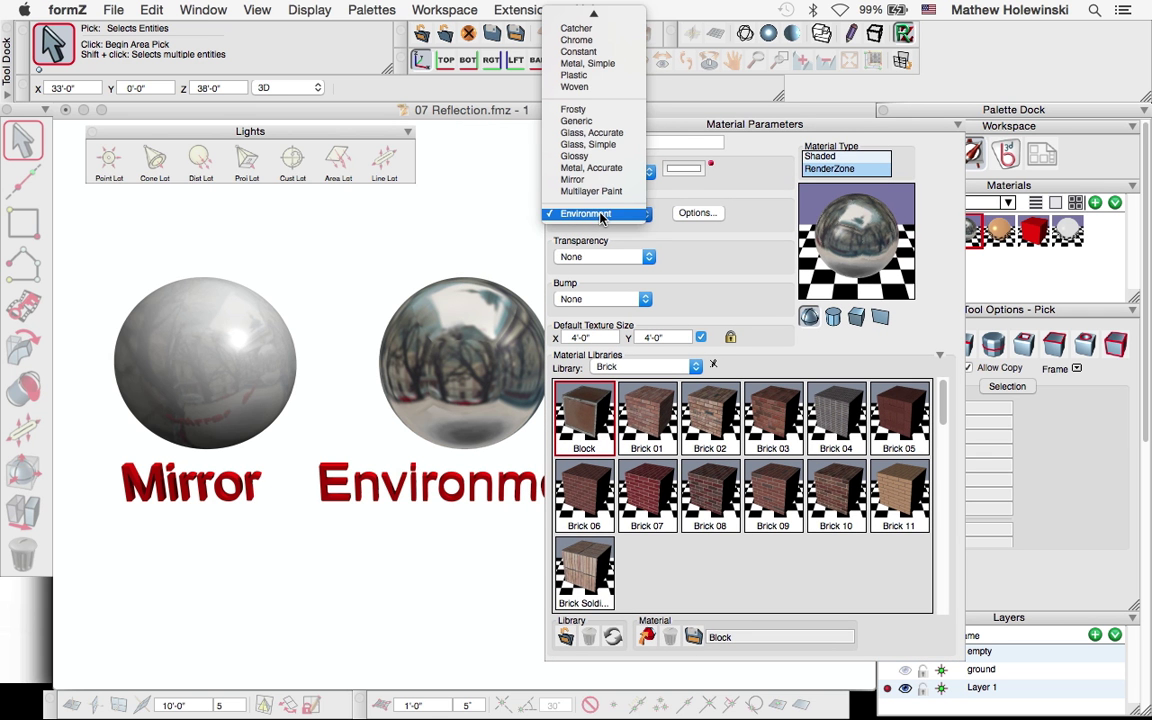
left_click(600, 214)
Step: Try lower and higher fuzz values for the environment material, return the fuzz to about 50%, and render the scene with RenderZone
left_click(696, 213)
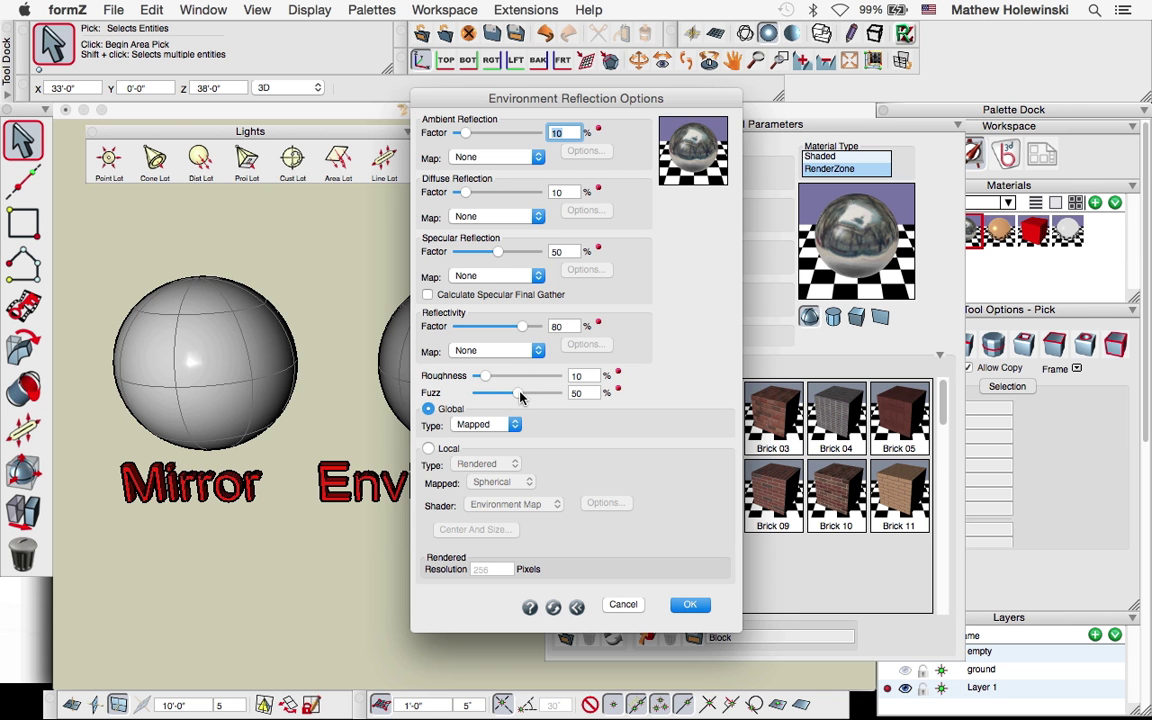
left_click_drag(519, 394, 483, 394)
left_click_drag(483, 393, 553, 394)
left_click_drag(547, 397, 518, 396)
left_click(690, 605)
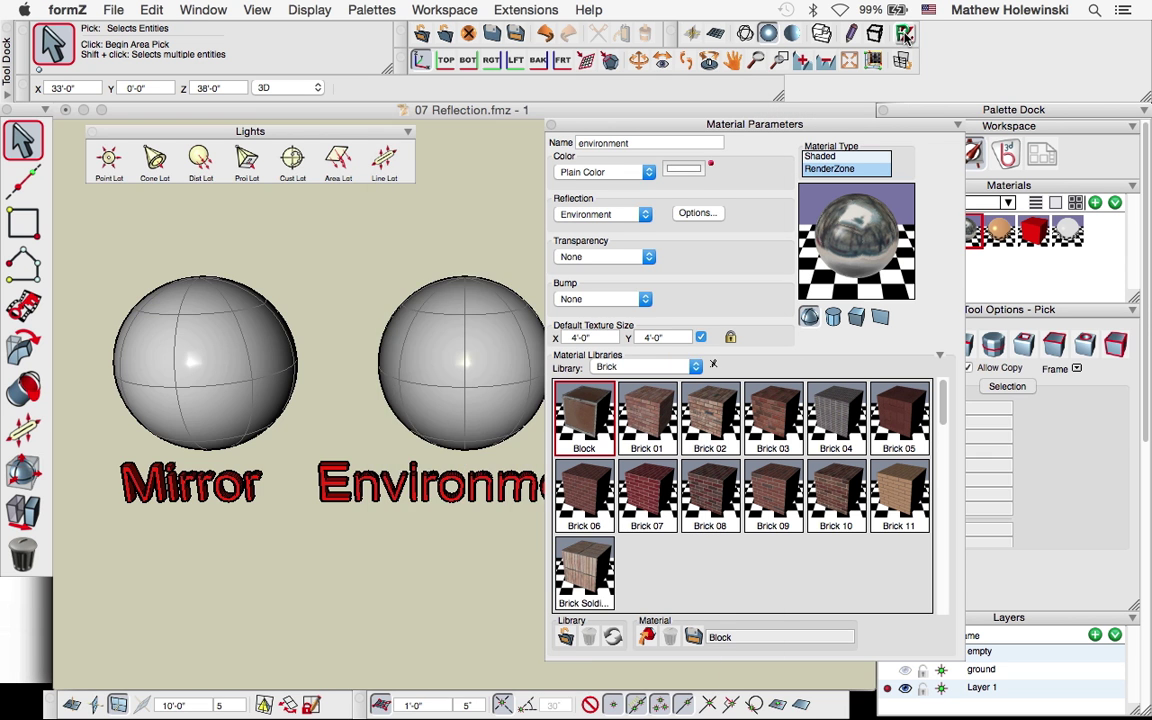
left_click(818, 33)
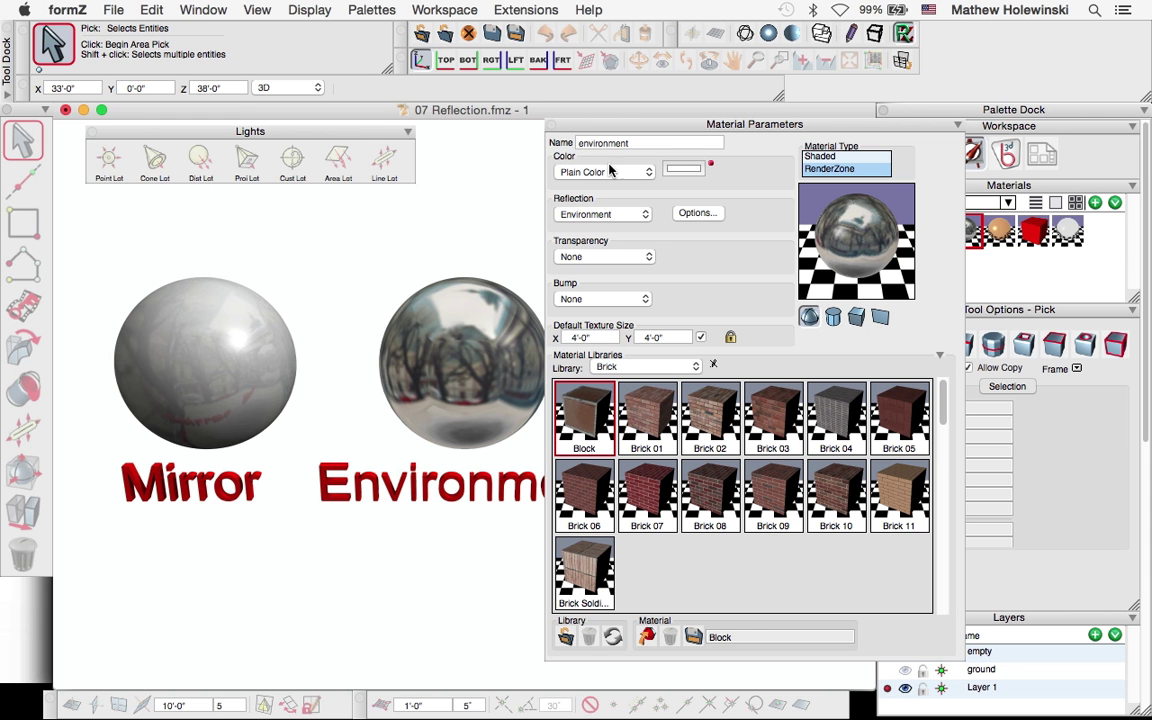
Step: Clear the view of the metal sphere, open the metal accurate material, and review its reflection types, keeping Metal, Accurate
left_click_drag(624, 129, 290, 115)
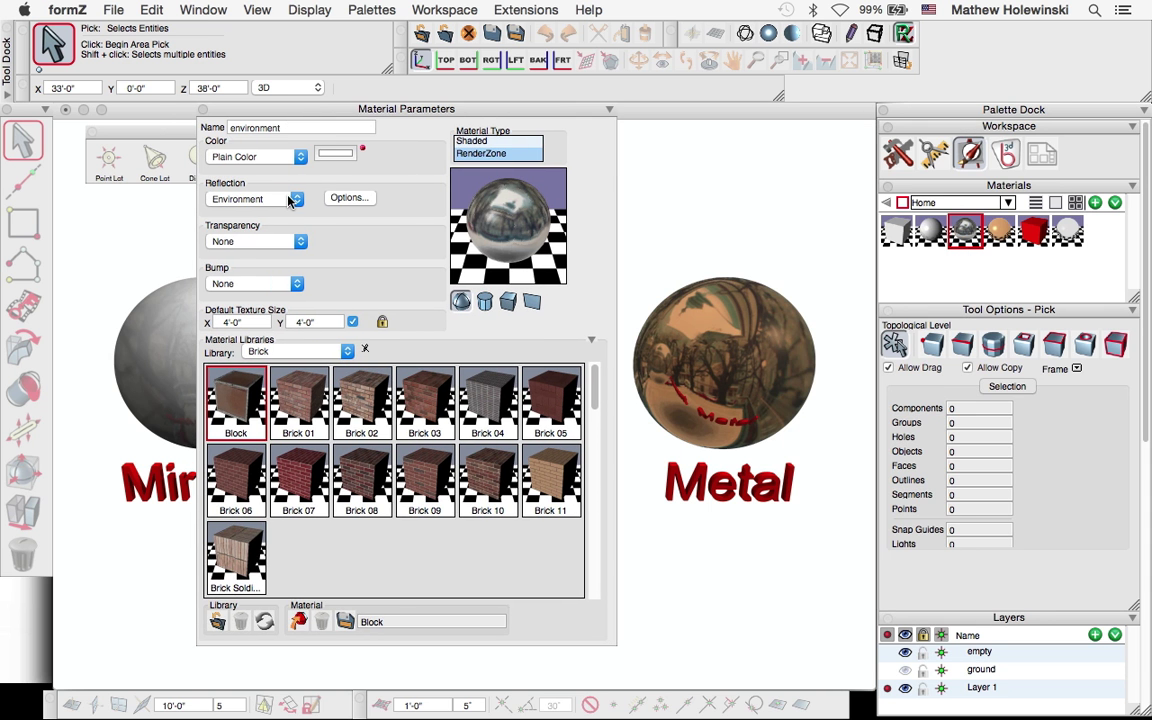
left_click(998, 231)
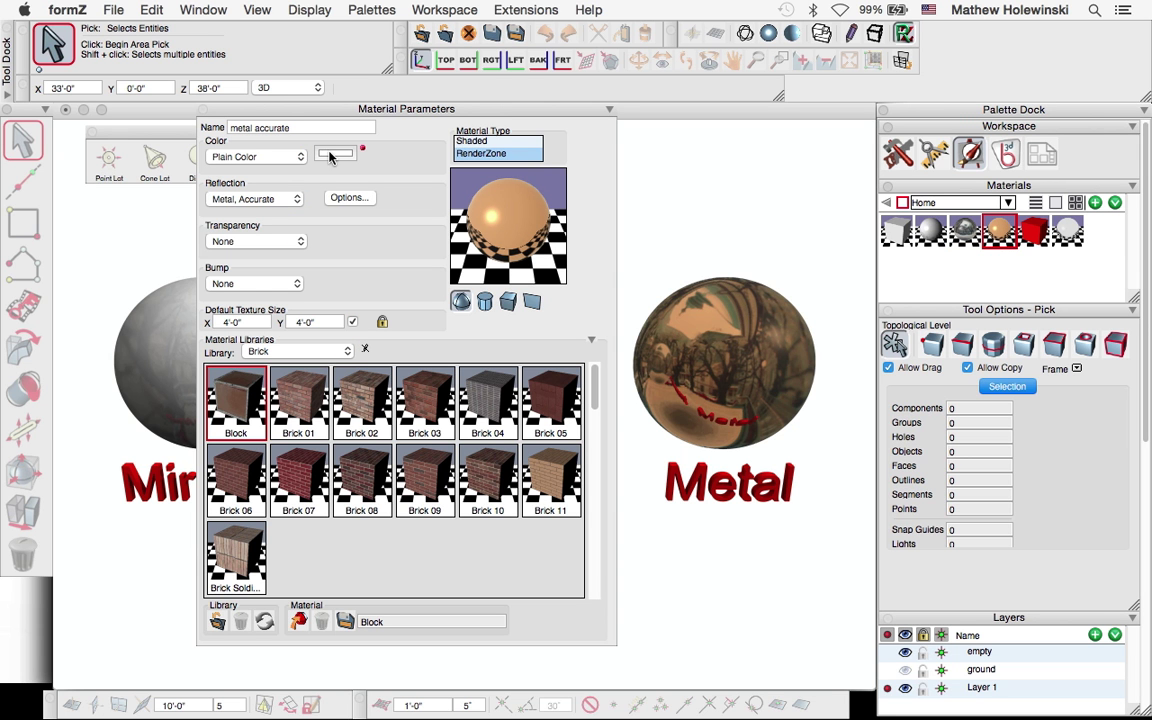
left_click(266, 200)
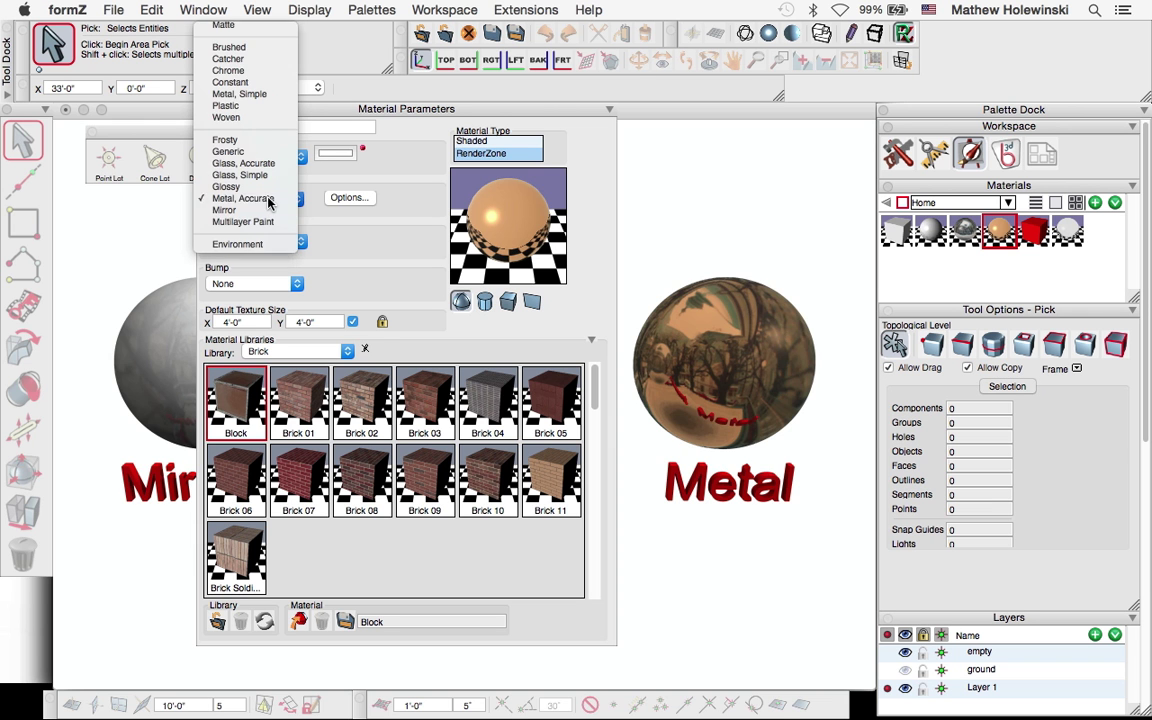
left_click(264, 199)
Step: Apply the Gold refraction and absorption preset to the metal accurate material, render with RenderZone, and close the material parameters
left_click(349, 198)
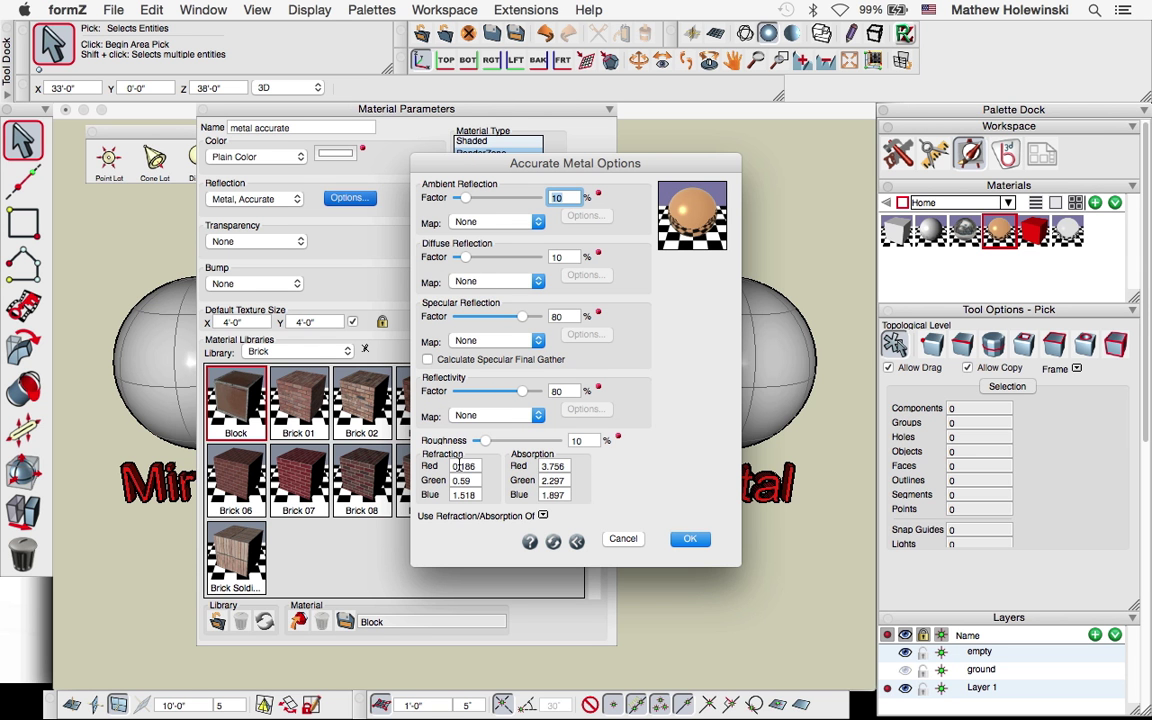
left_click(543, 516)
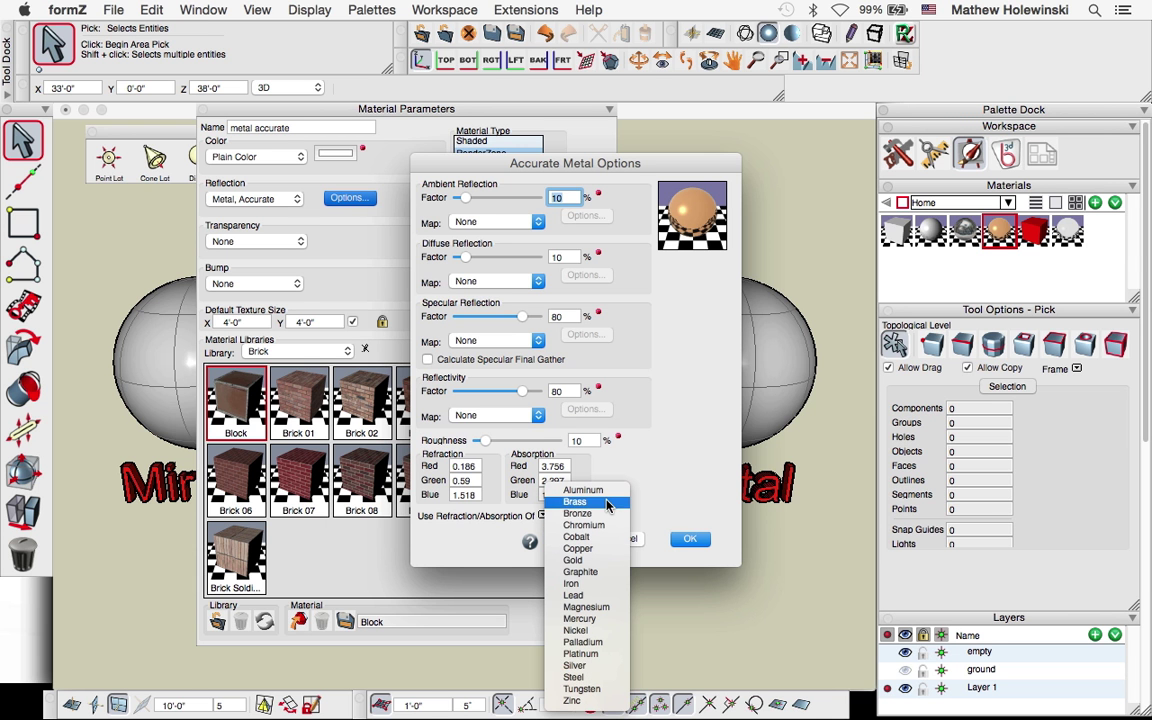
left_click(590, 562)
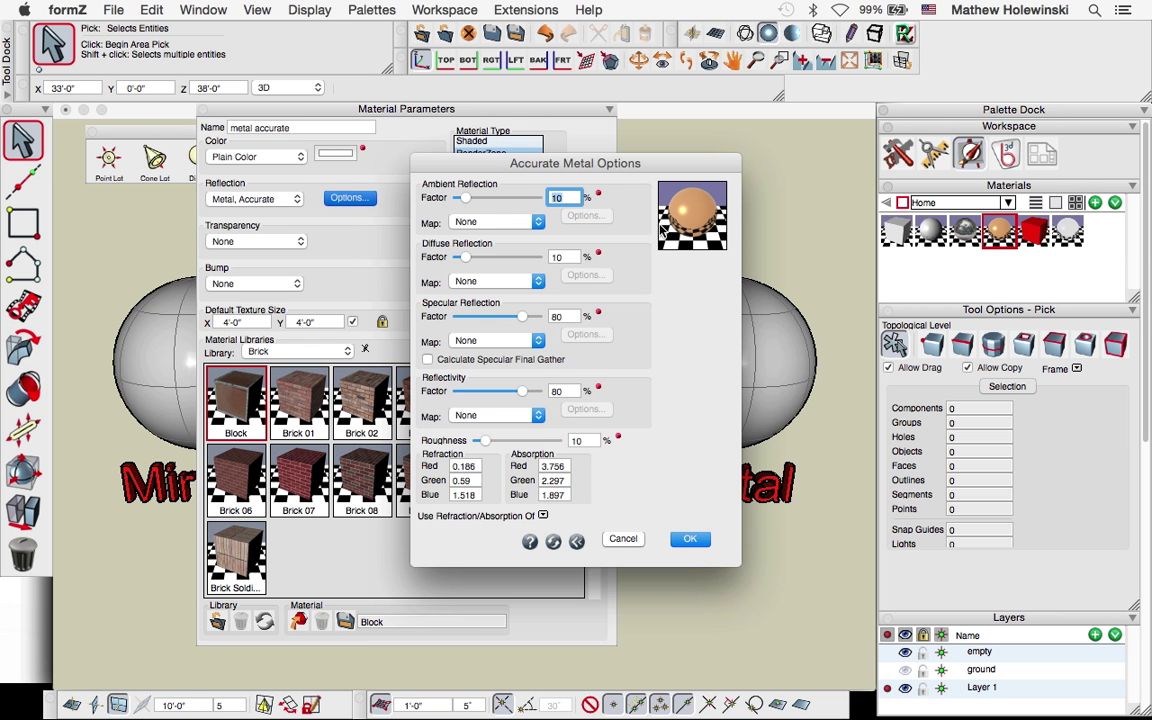
left_click(689, 540)
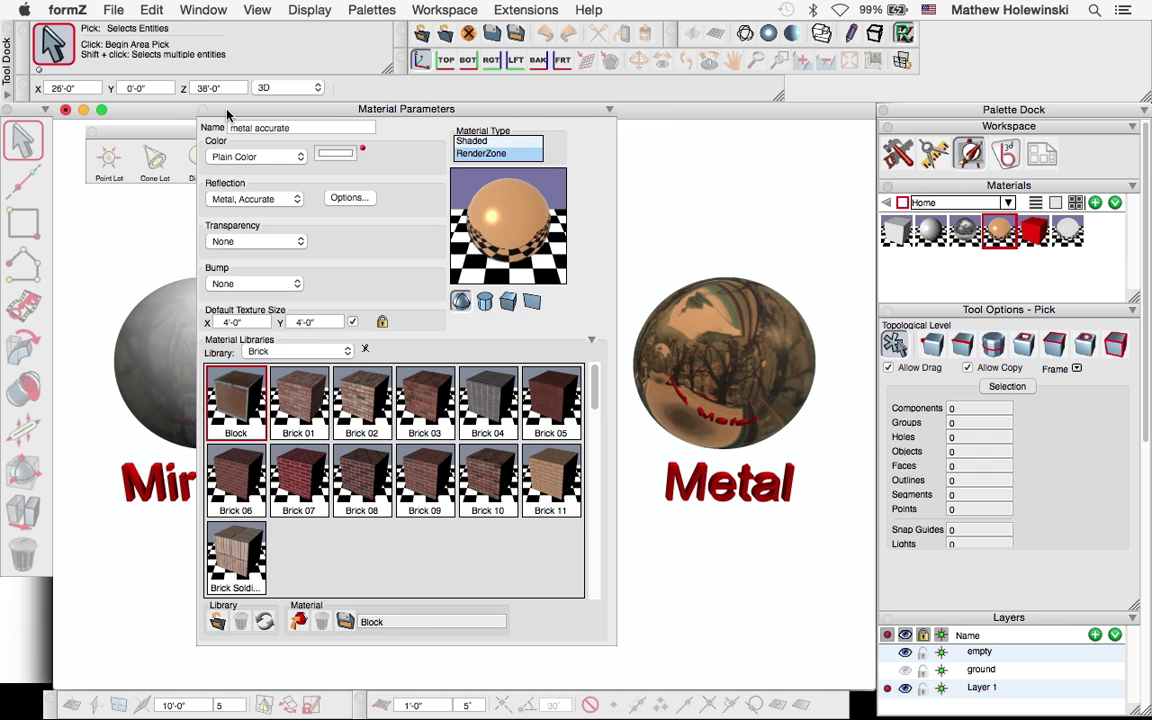
left_click_drag(206, 106, 272, 117)
left_click(269, 121)
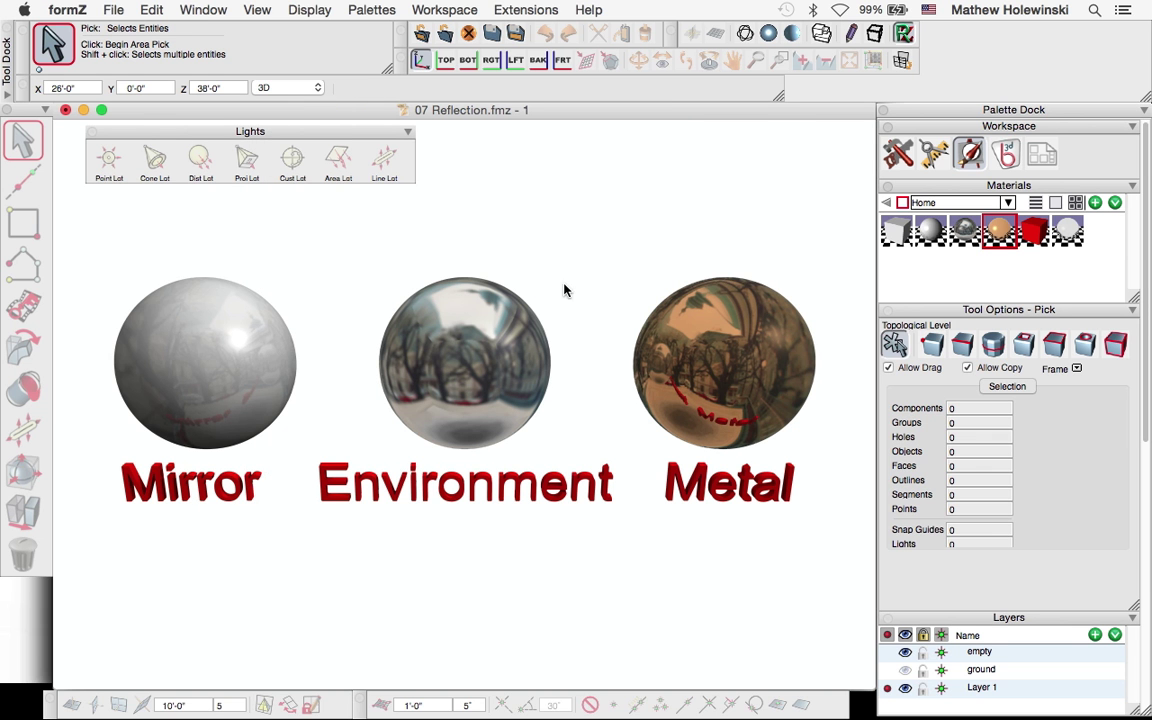
Step: Bring up the 06 Shadows.fmz project
left_click(203, 9)
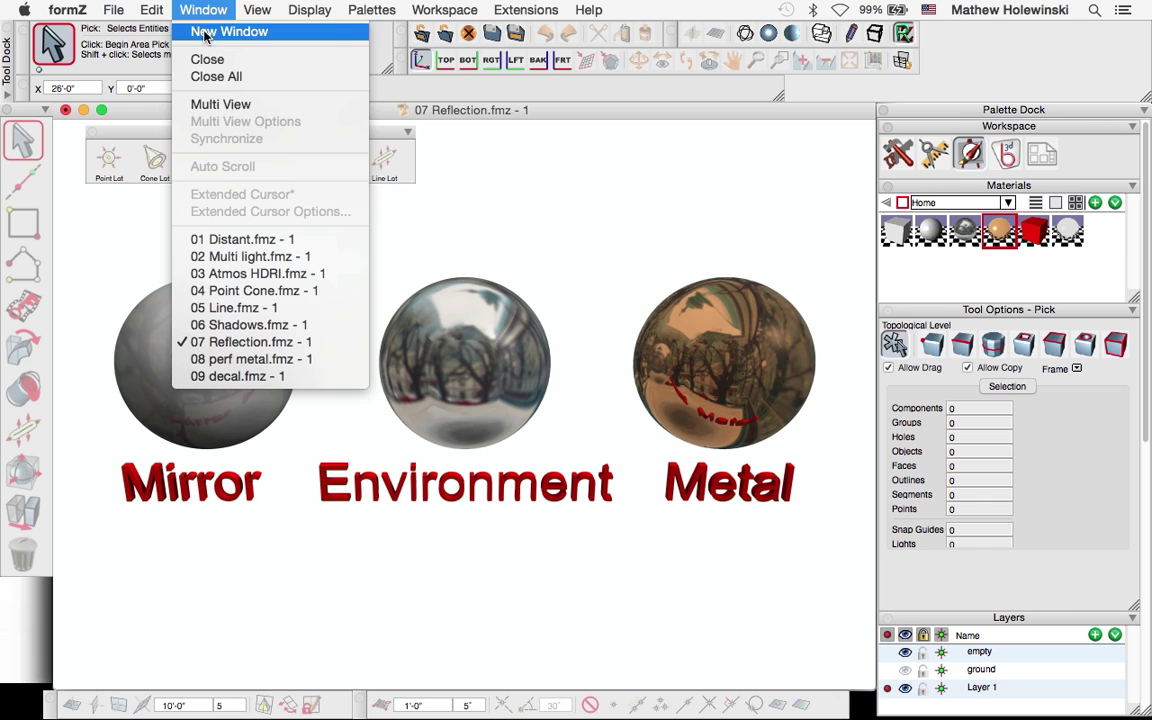
left_click(287, 328)
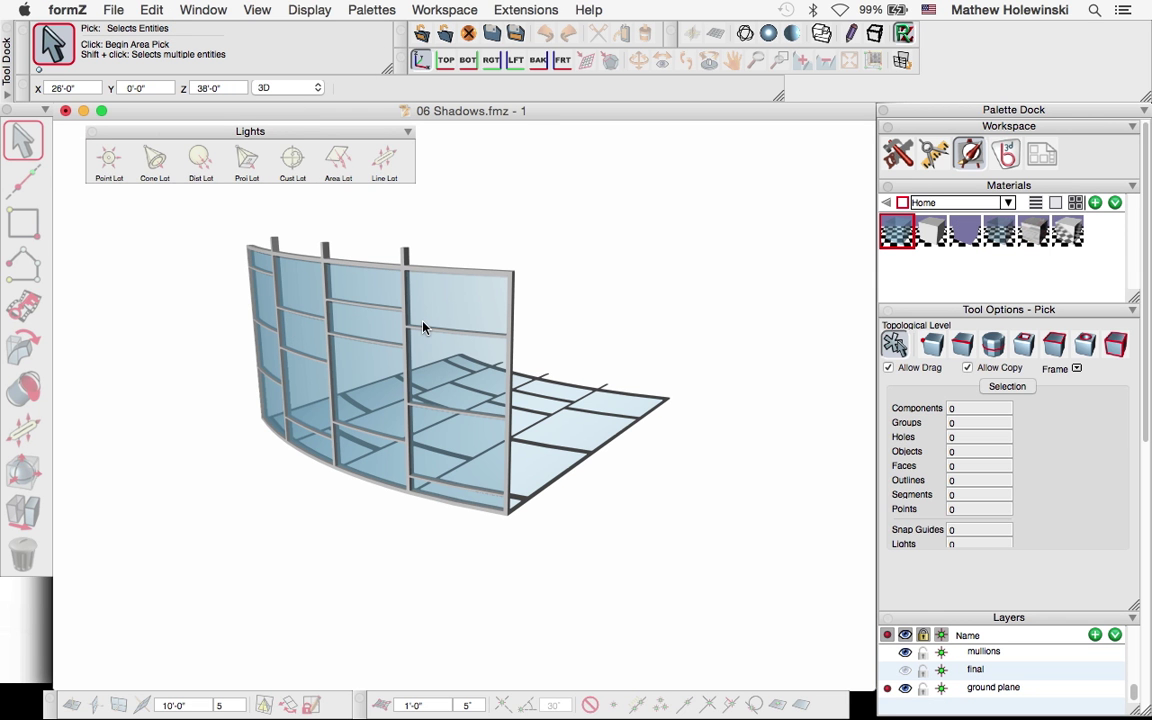
left_click(24, 181)
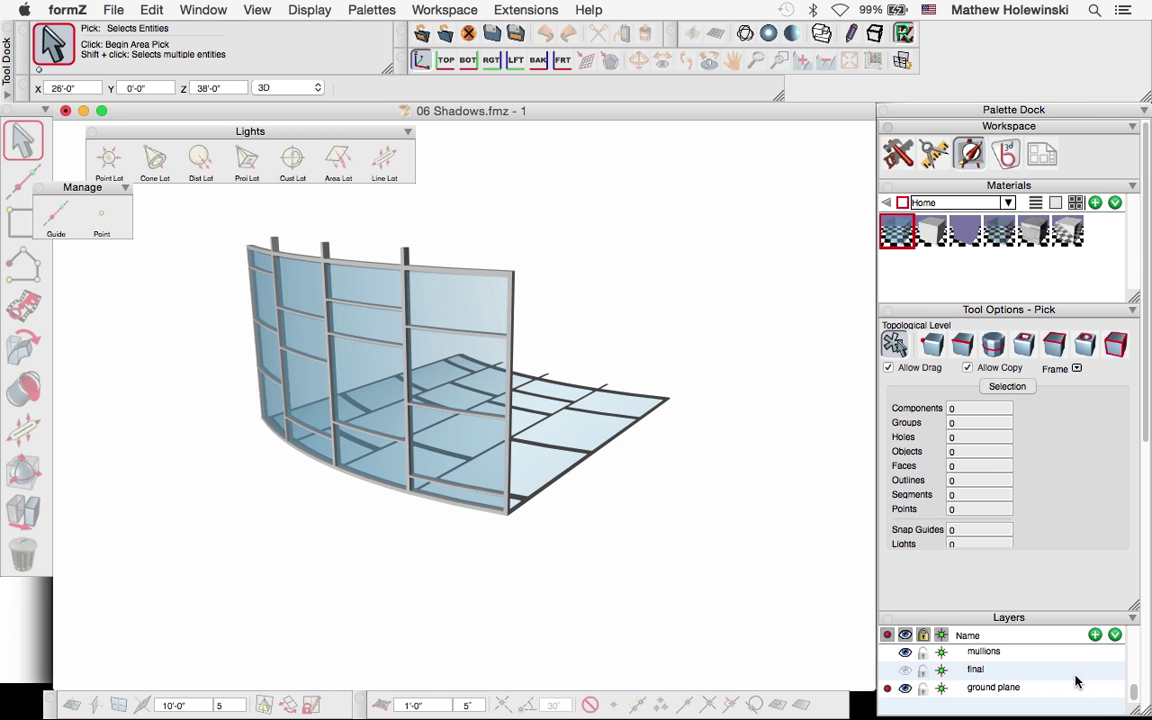
Step: Make the final layer active and visible, and hide the mullions and glass layers
left_click(888, 670)
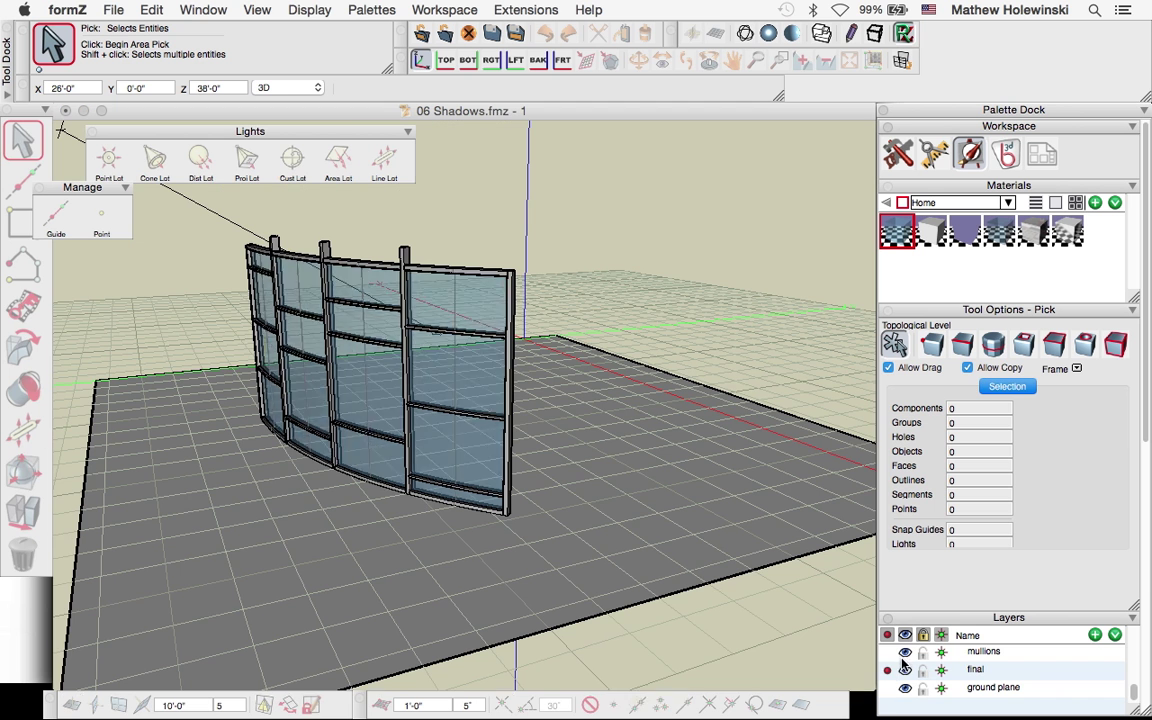
left_click(905, 669)
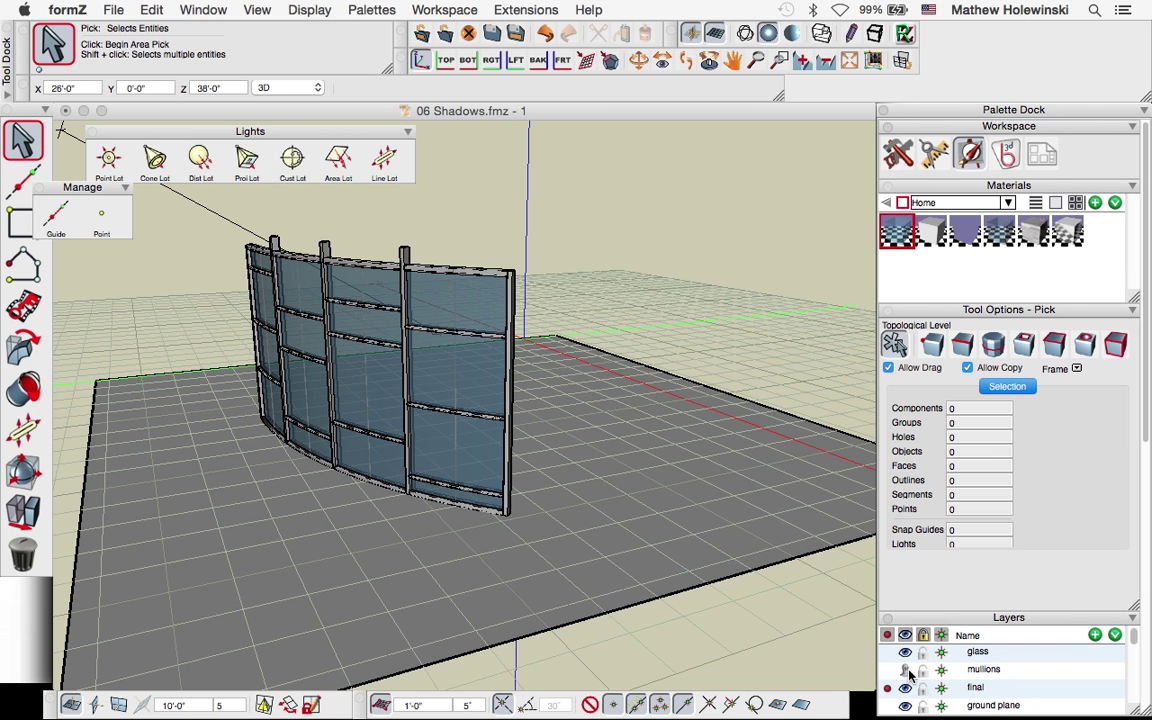
left_click(905, 651)
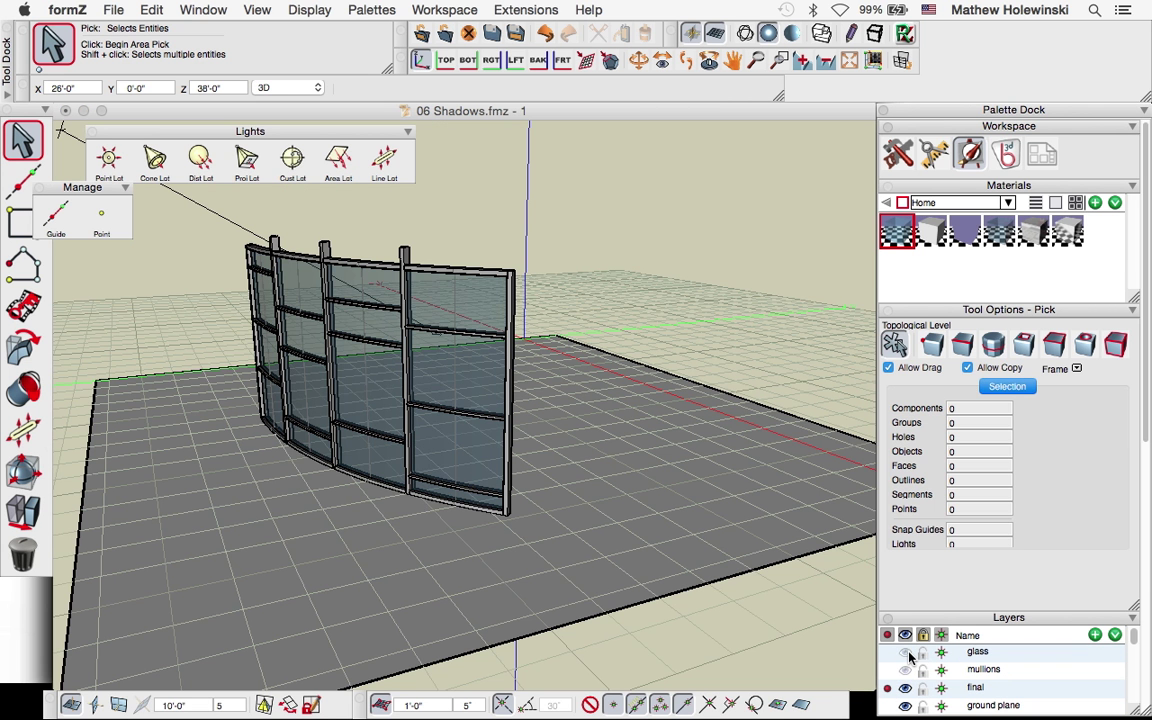
Step: Open the glass Copy material and review its reflection type and environment reflection options, keeping the settings
double_click(1000, 232)
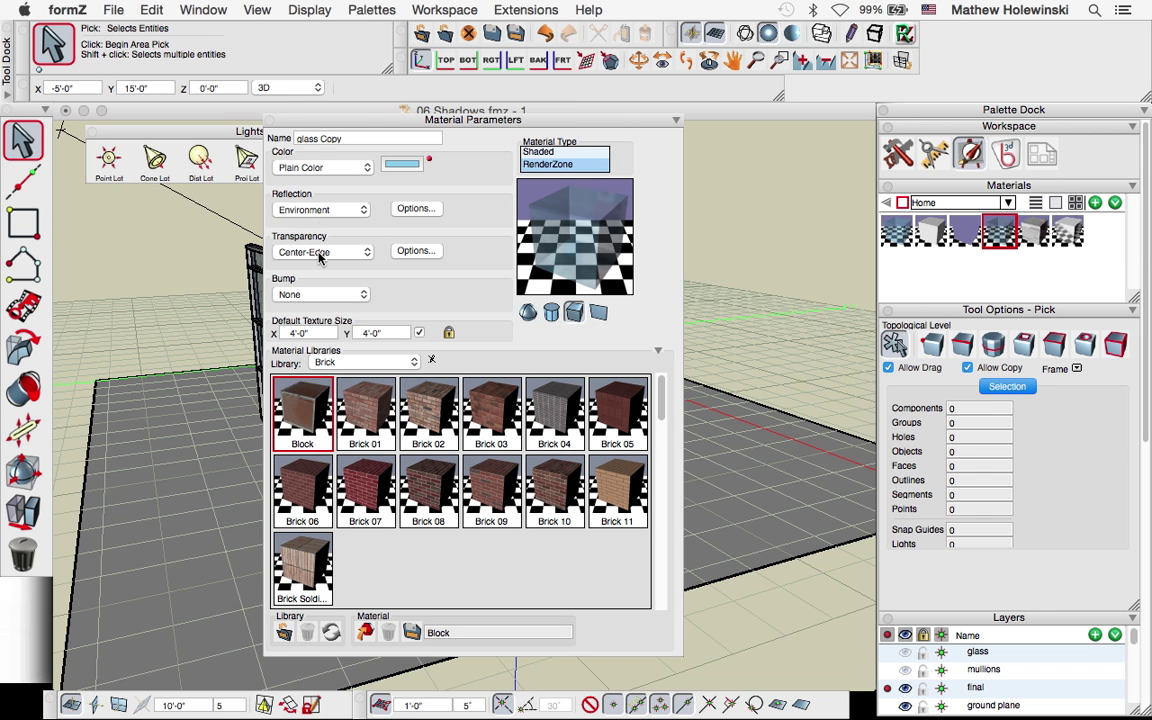
left_click(323, 210)
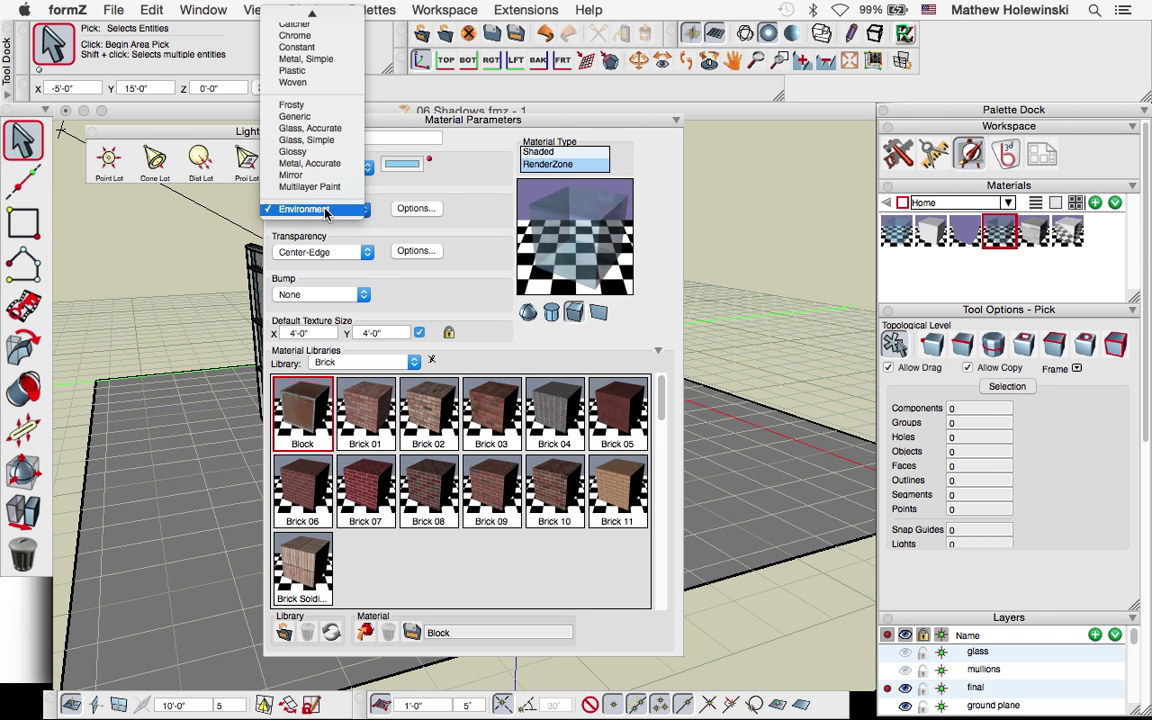
left_click(325, 210)
left_click(415, 208)
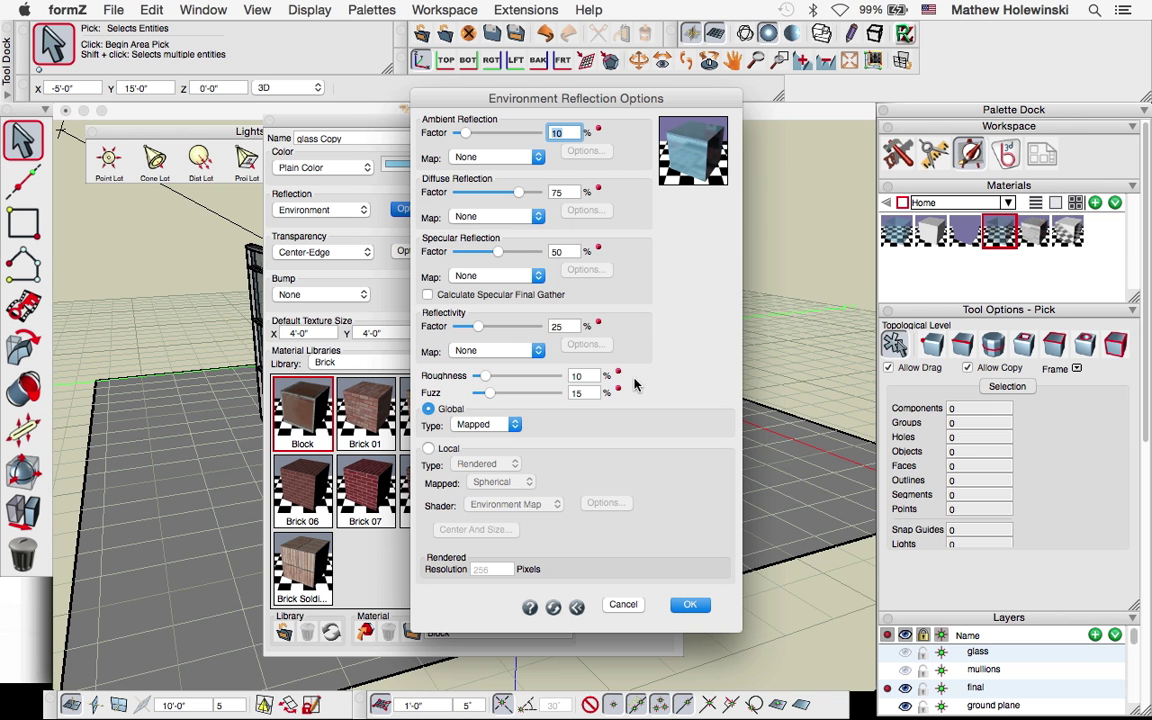
left_click(690, 604)
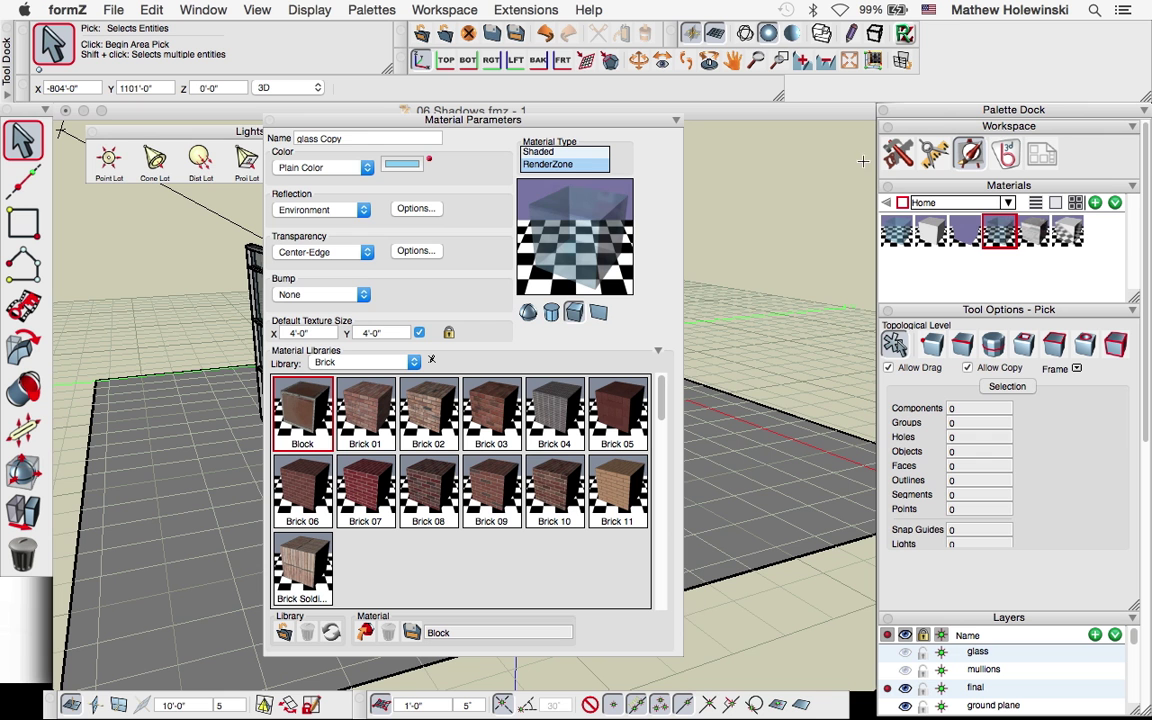
Step: Review the environment reflection options of the mullions copy material, keep them, and close the material parameters
left_click(1034, 232)
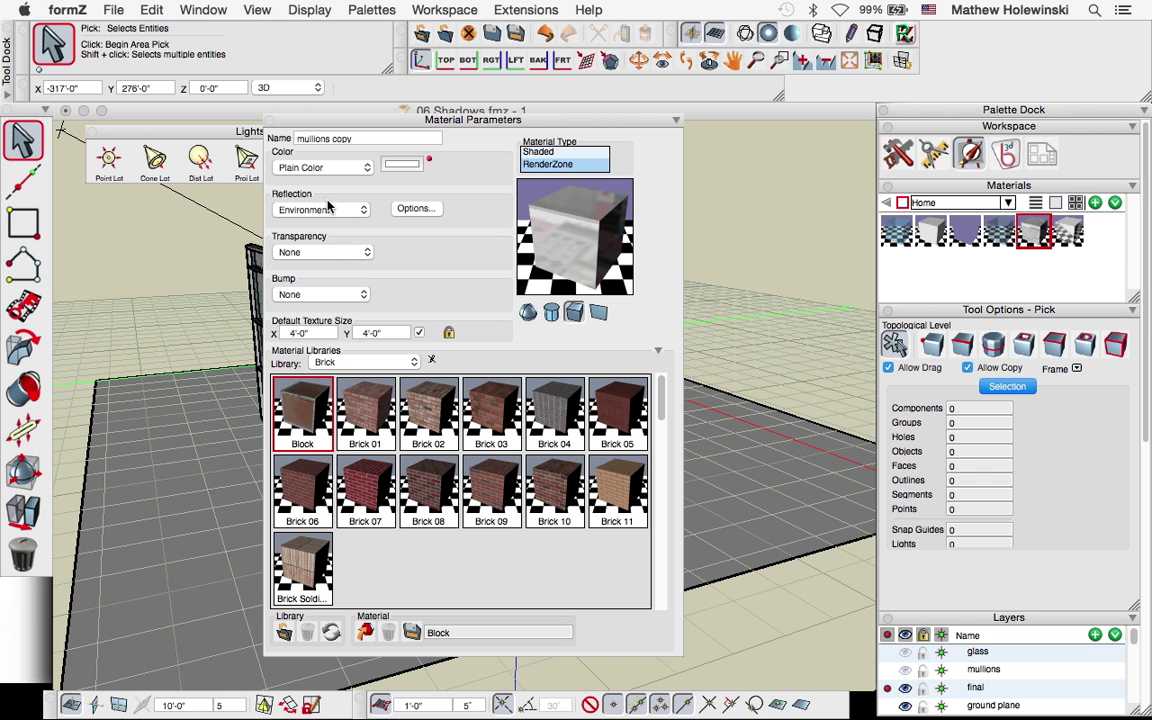
left_click(414, 209)
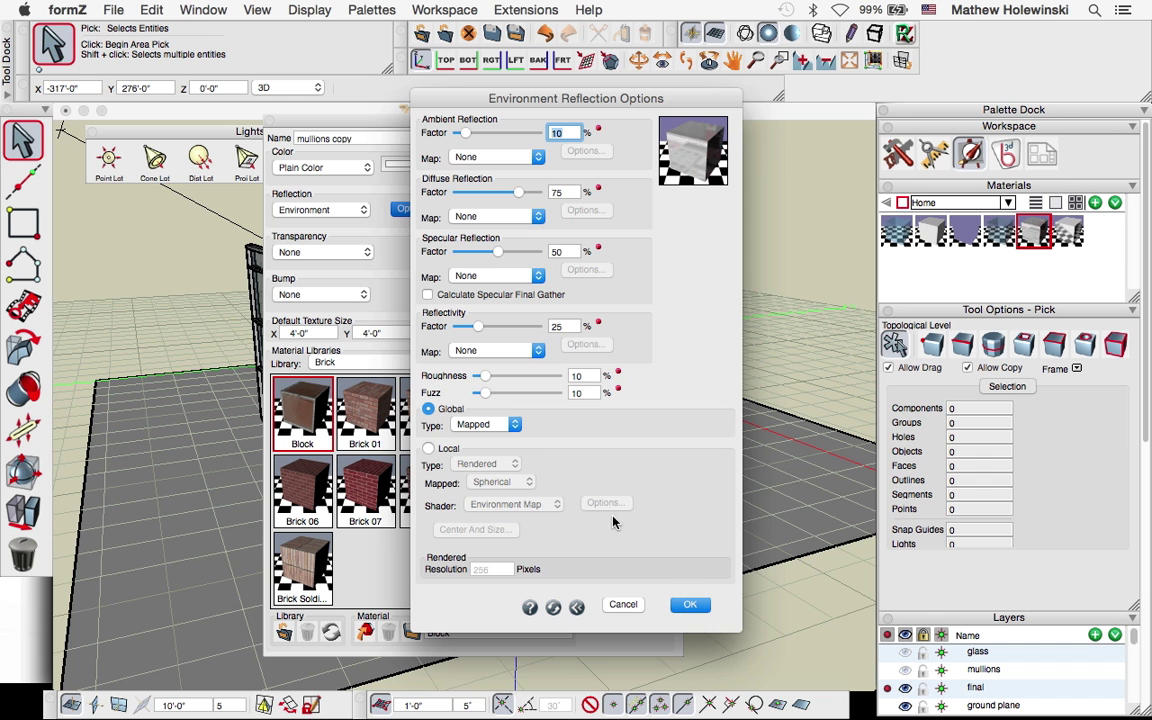
left_click(691, 605)
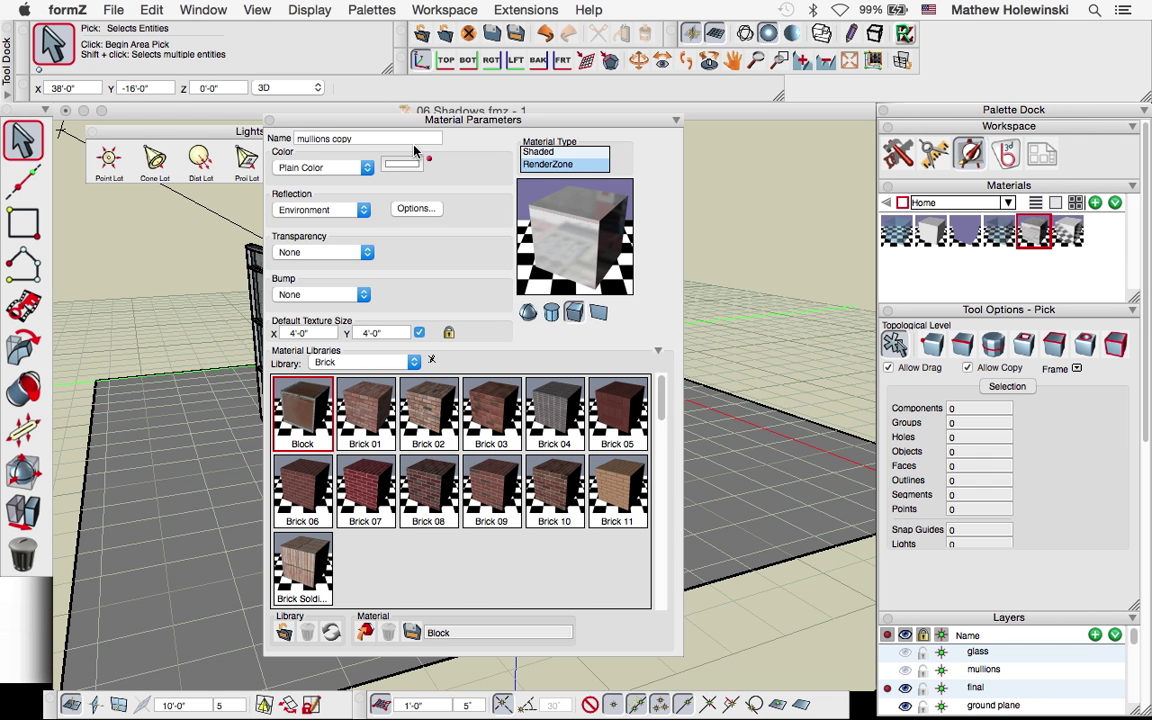
left_click(270, 121)
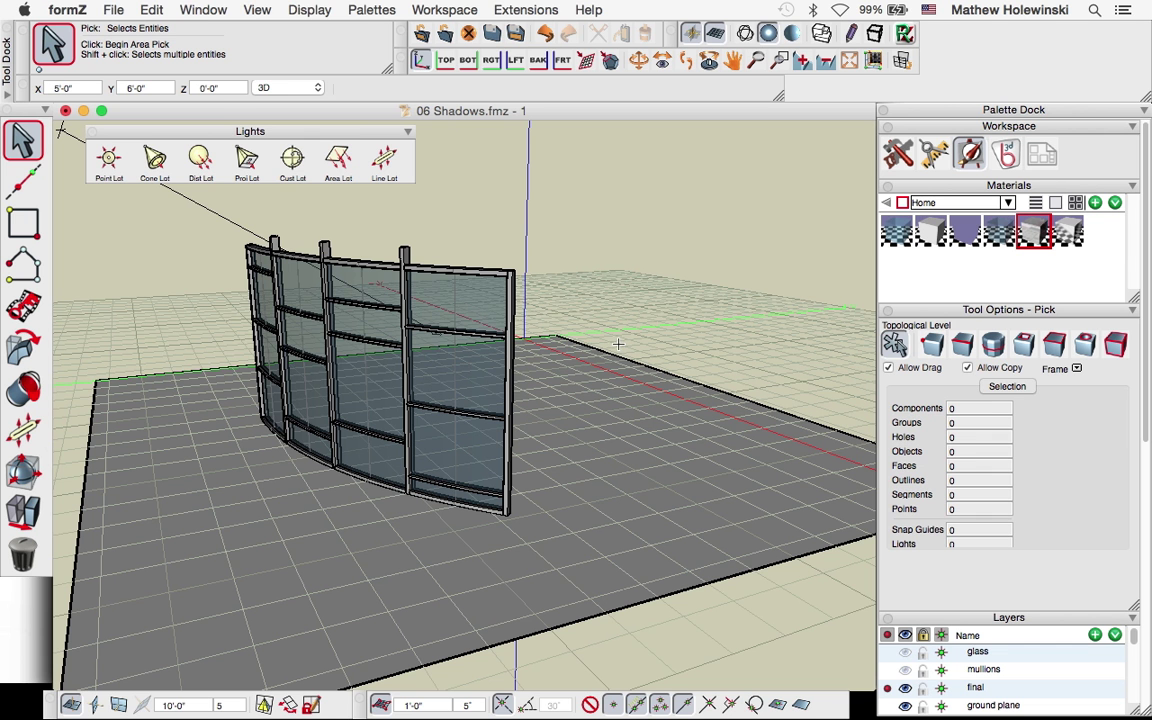
Step: Return to the 07 Reflection.fmz project and open the Scene settings of its RenderZone display options
left_click(203, 10)
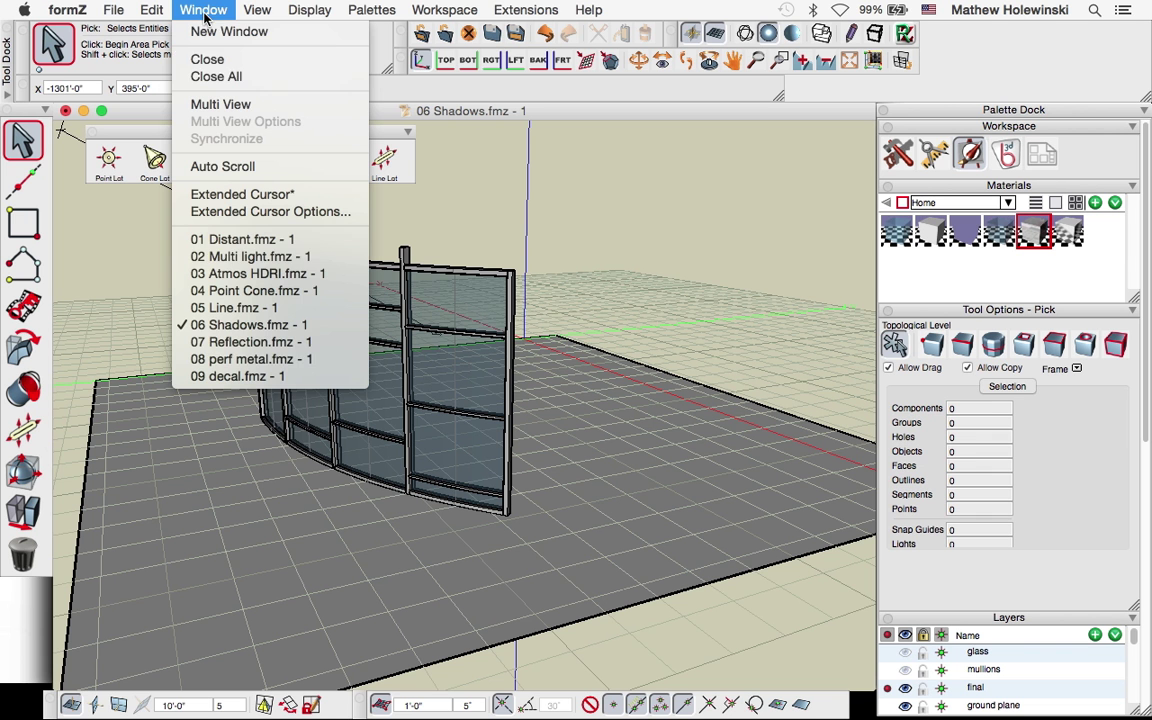
left_click(250, 342)
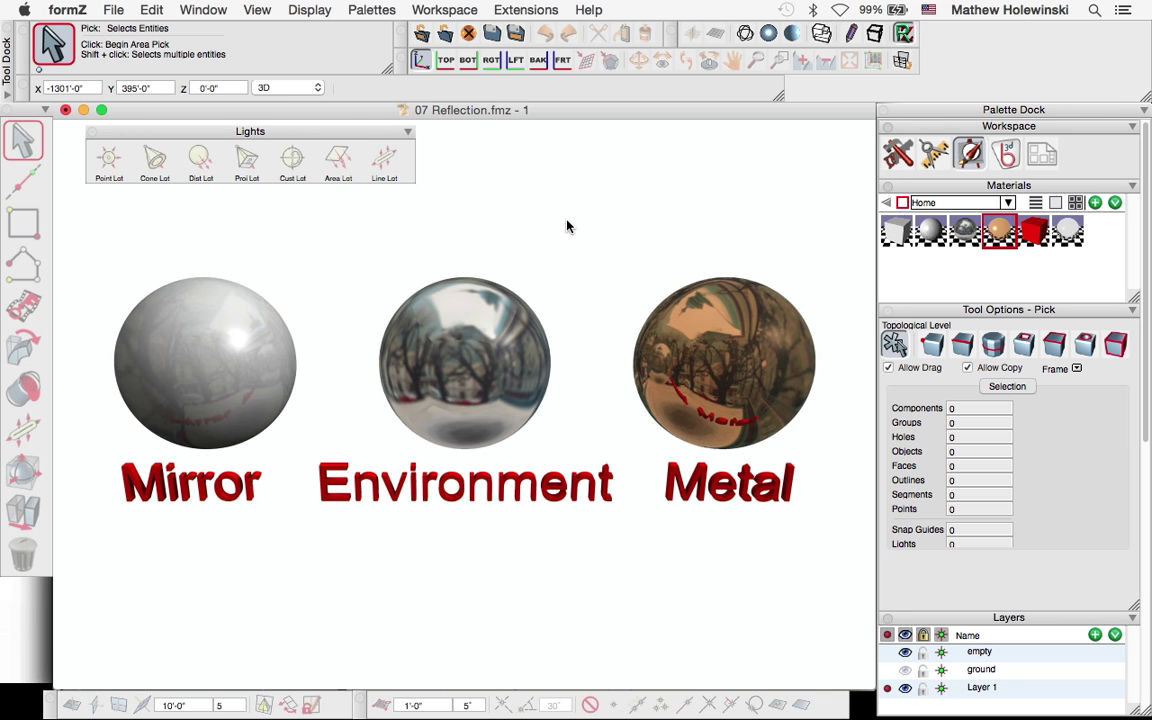
left_click(309, 9)
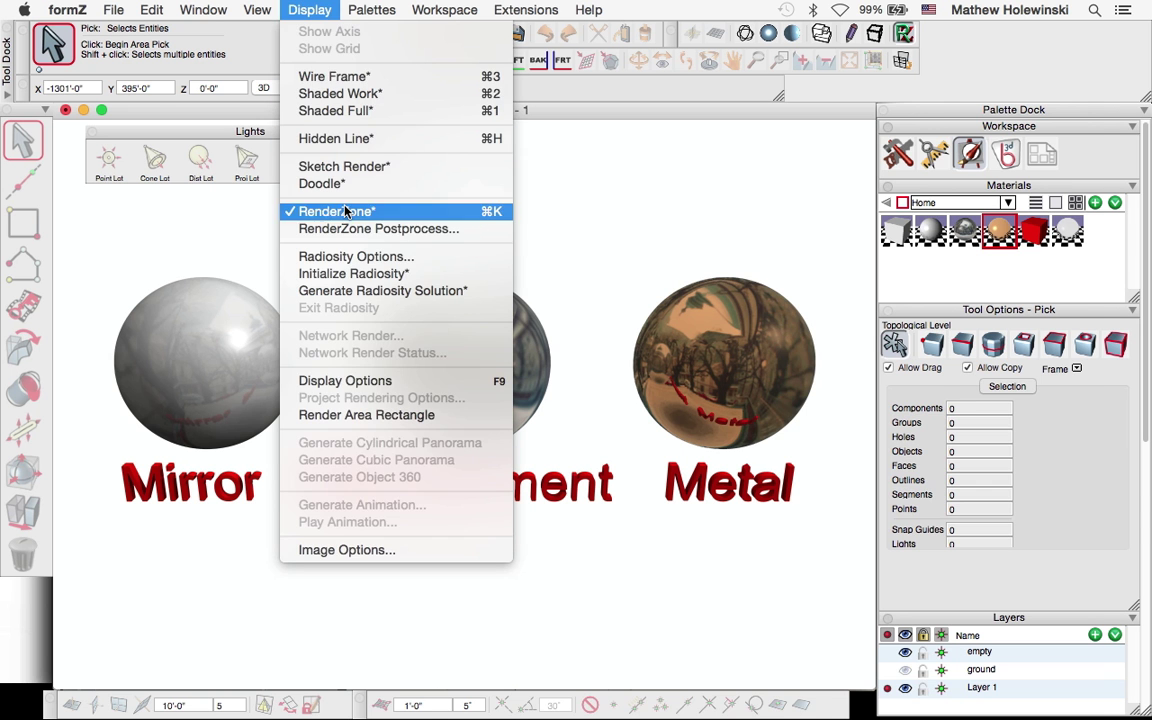
left_click(345, 380)
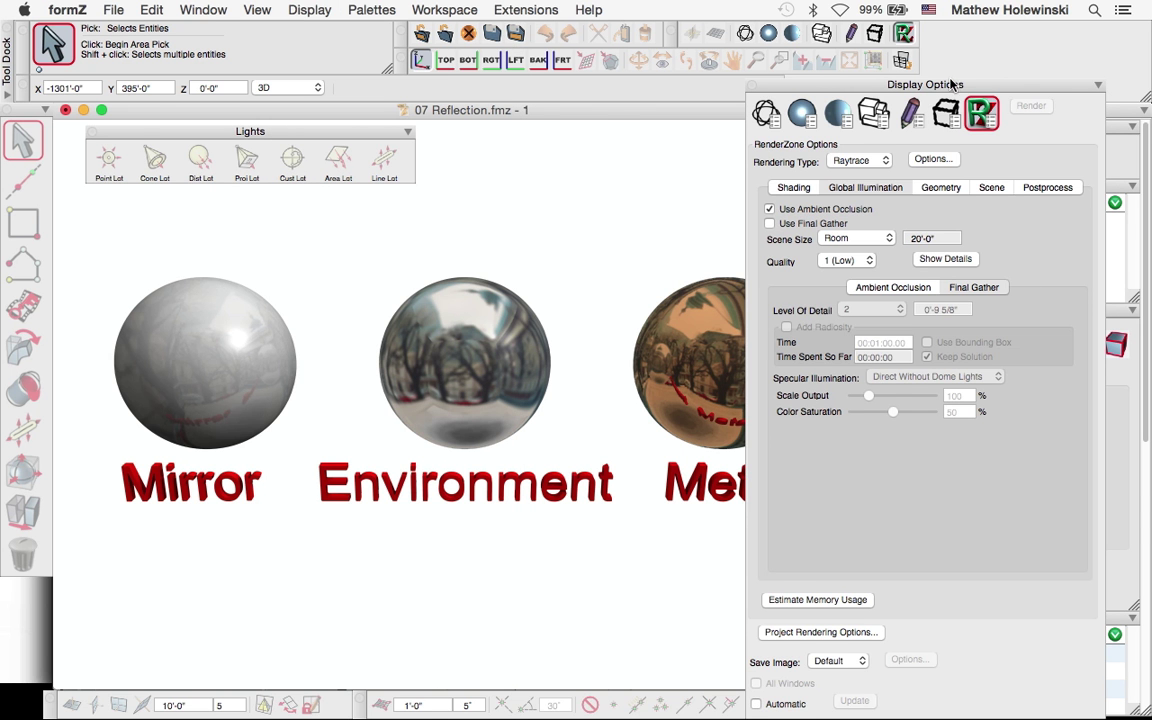
left_click_drag(857, 83, 827, 70)
left_click(962, 175)
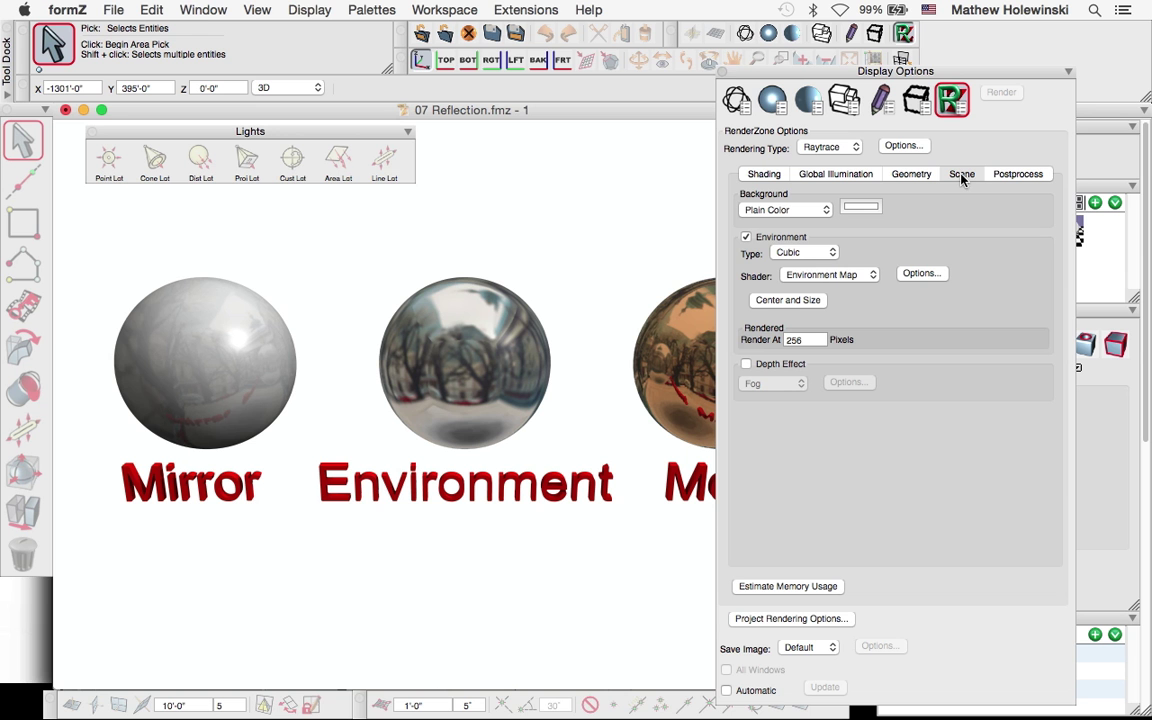
Step: Update the rendering of the spheres with the scene's environment turned off, and again with it turned back on
left_click(748, 239)
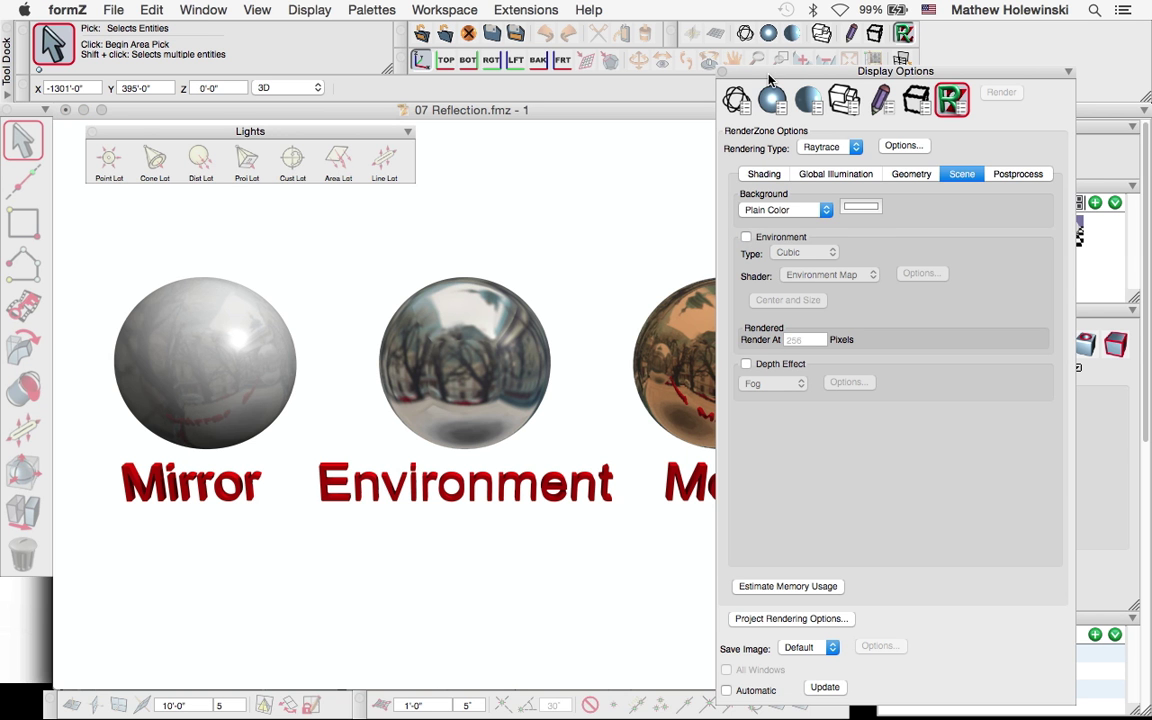
left_click_drag(769, 80, 845, 78)
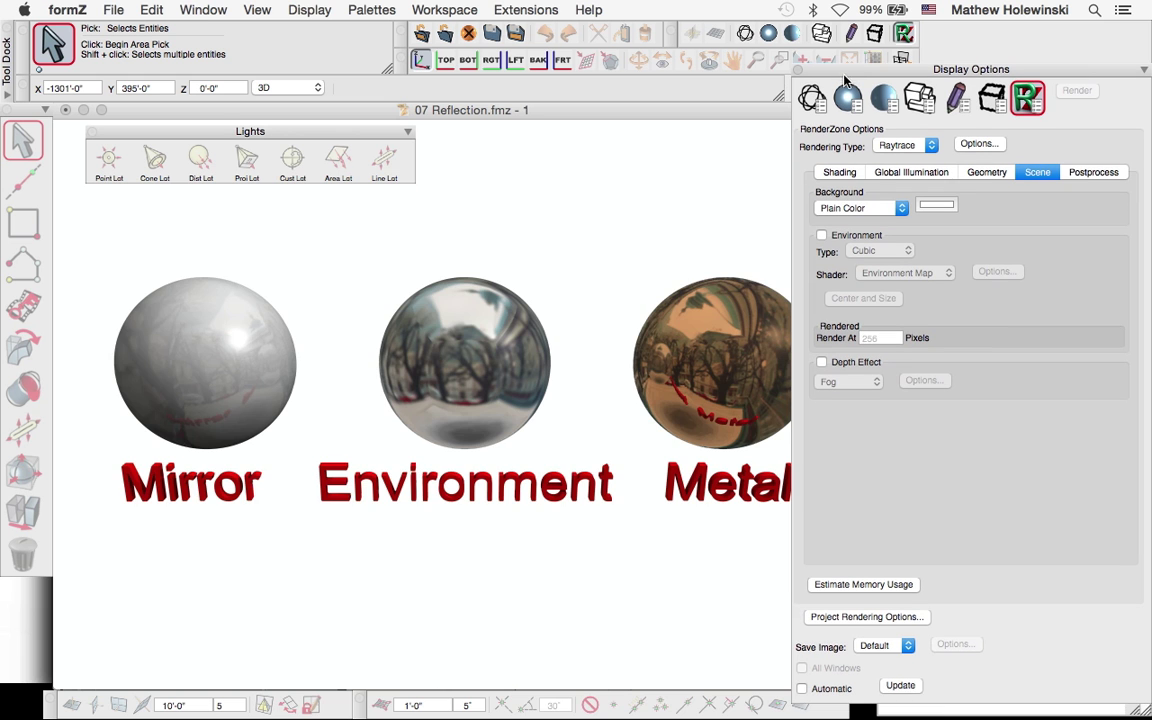
left_click(900, 685)
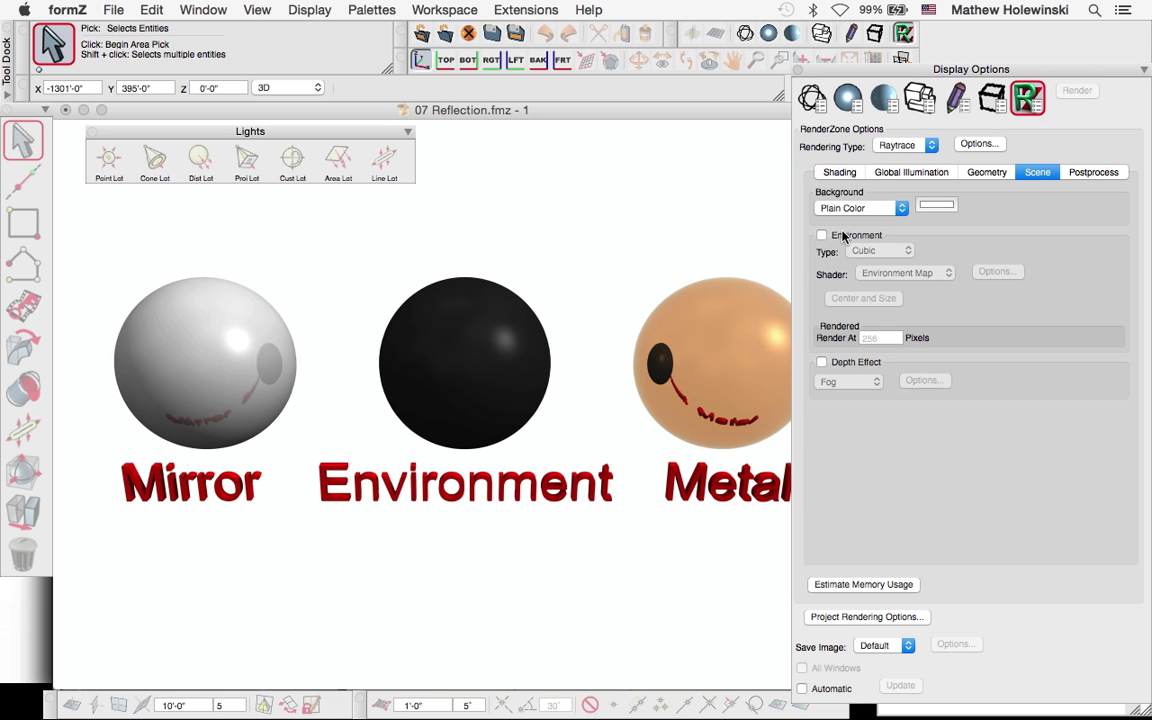
left_click(821, 235)
left_click(902, 685)
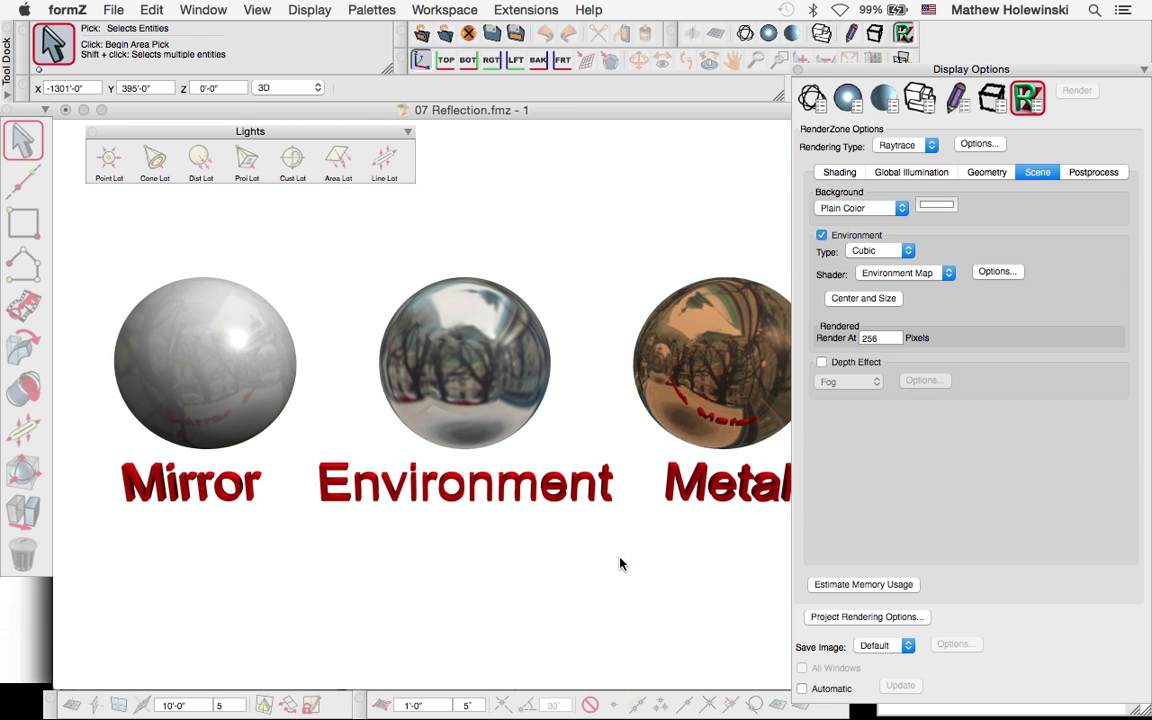
Step: Examine the environment type choices and the six cubic environment maps, keeping the type at Cubic
left_click(891, 251)
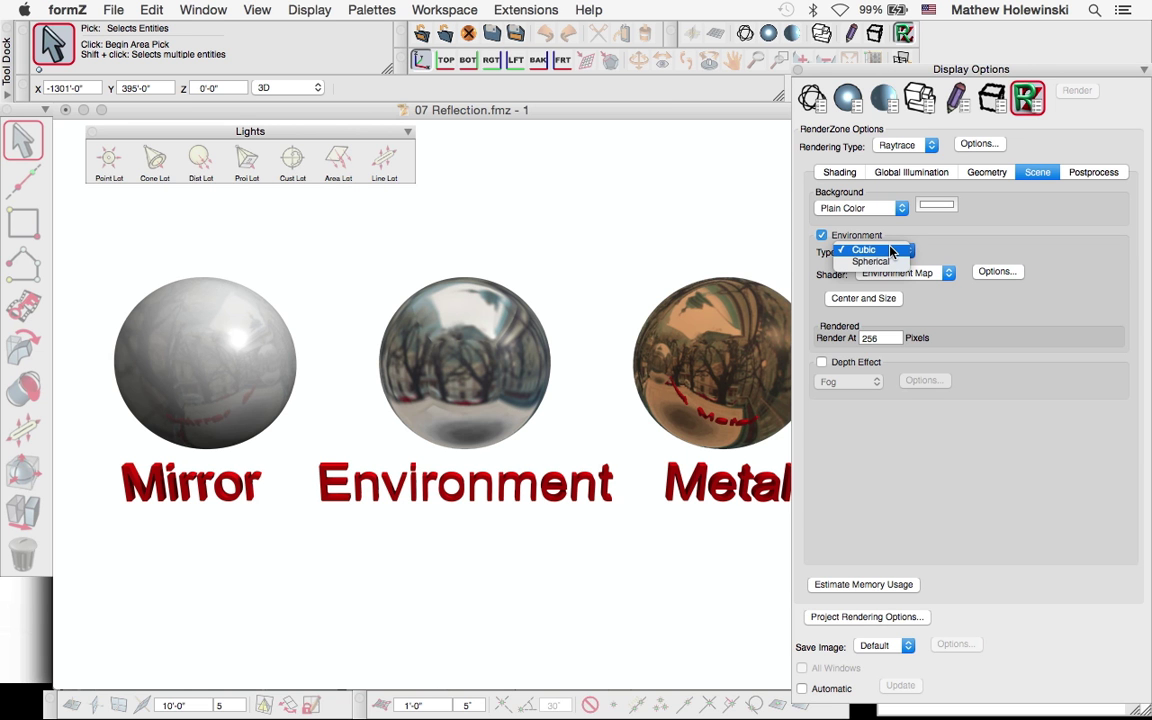
left_click(891, 251)
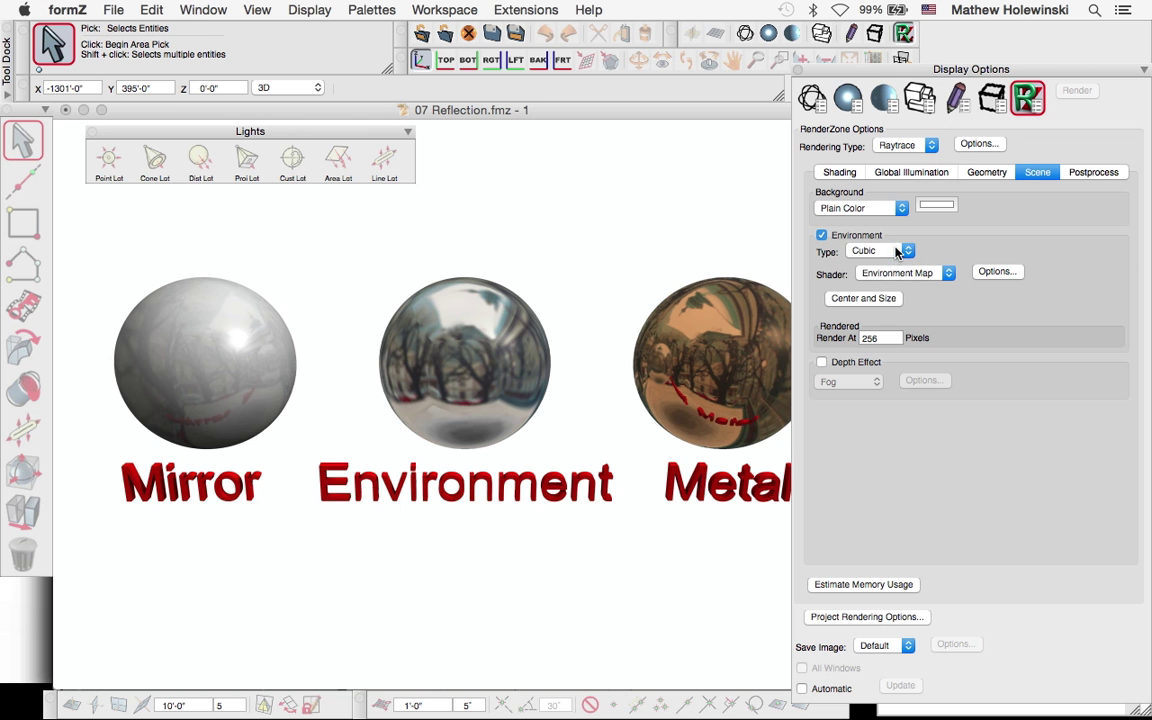
left_click(994, 273)
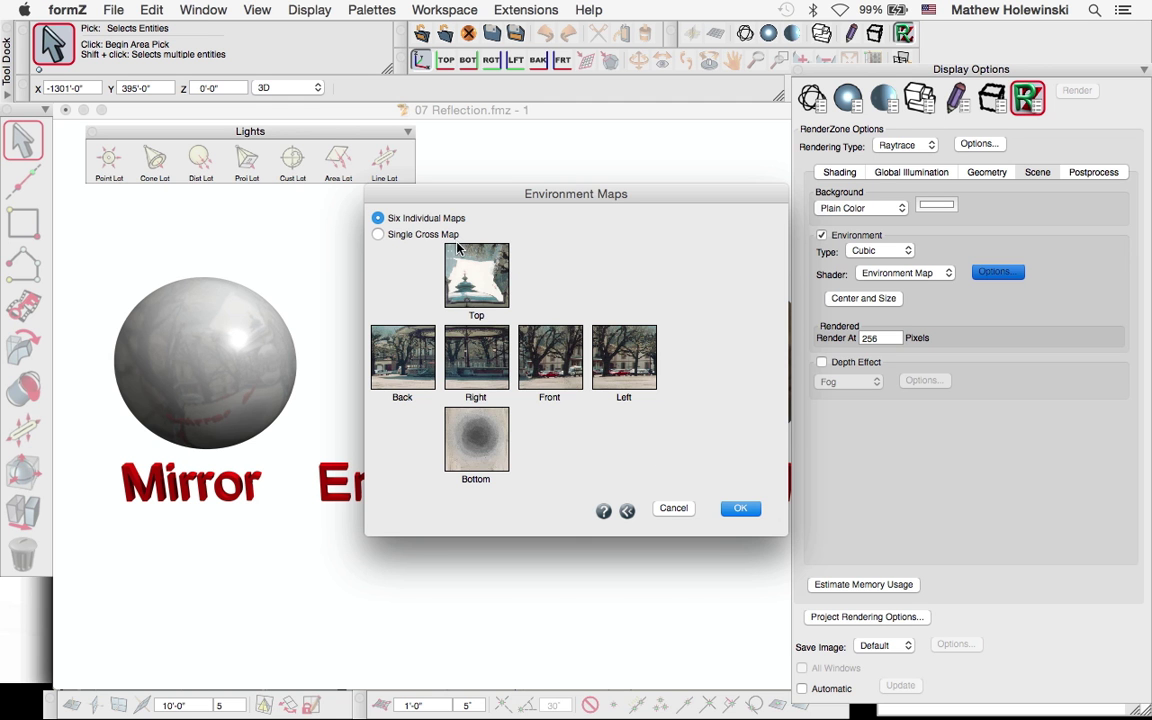
left_click(672, 508)
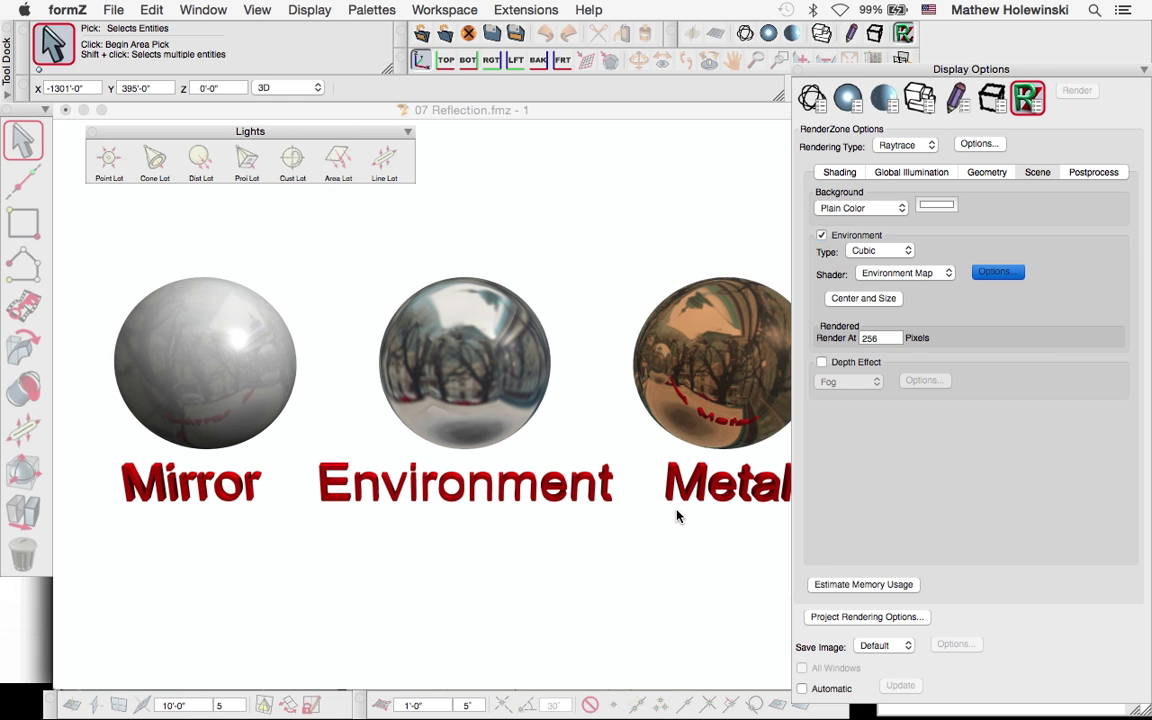
left_click(897, 248)
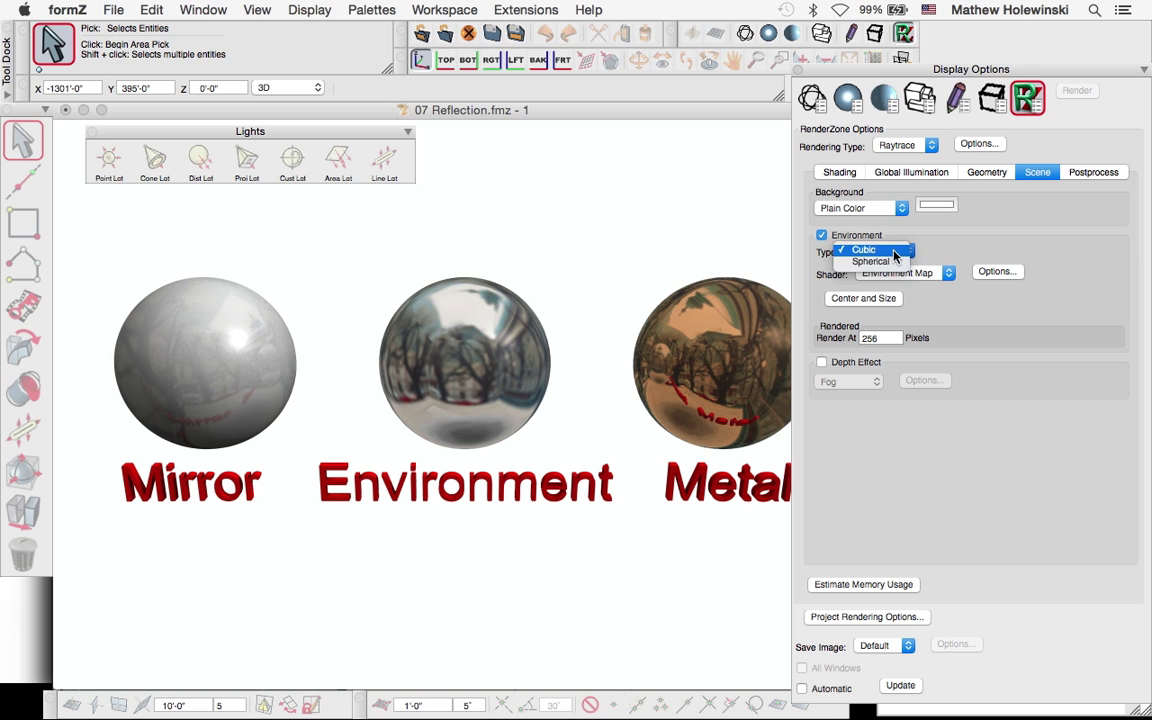
left_click(894, 251)
Step: Compare the Infinite and Fixed options of the environment's center and size, and cancel the dialog
left_click(858, 300)
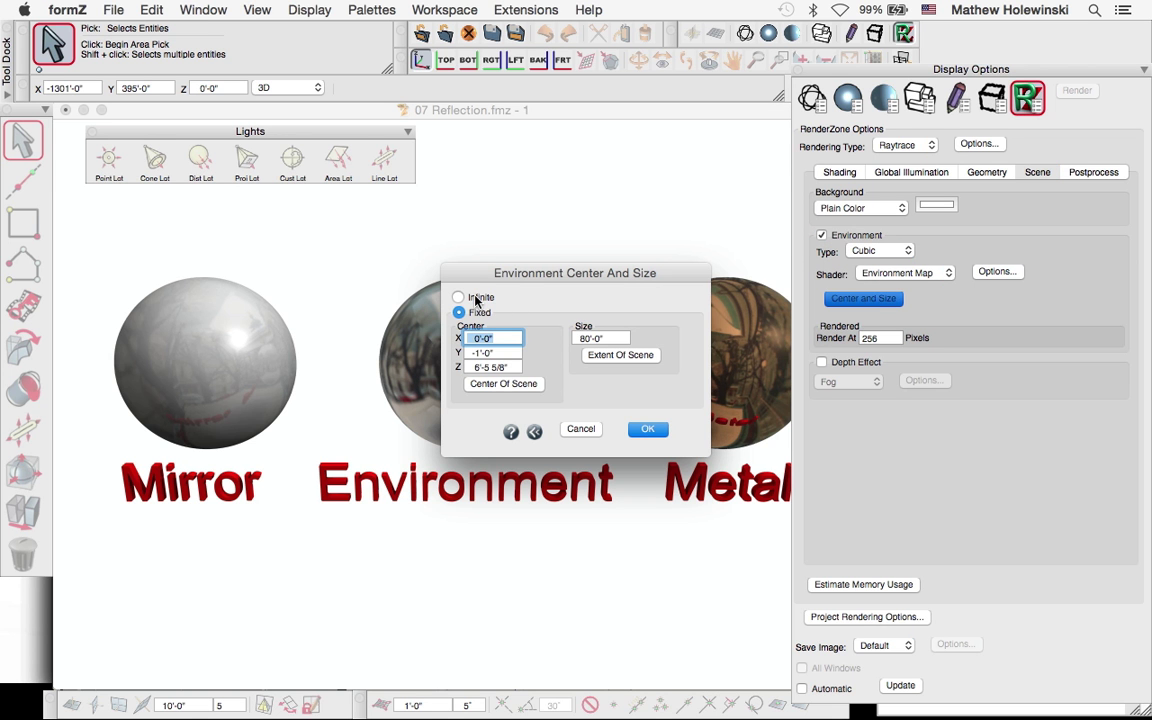
left_click(477, 300)
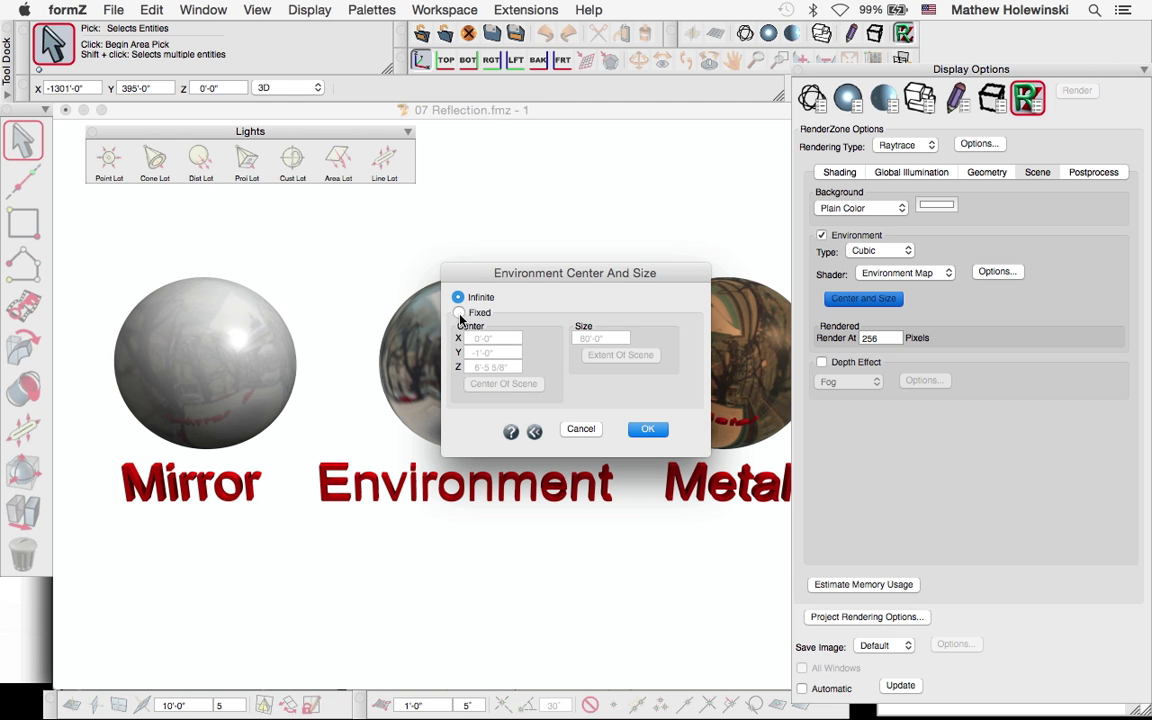
left_click(459, 312)
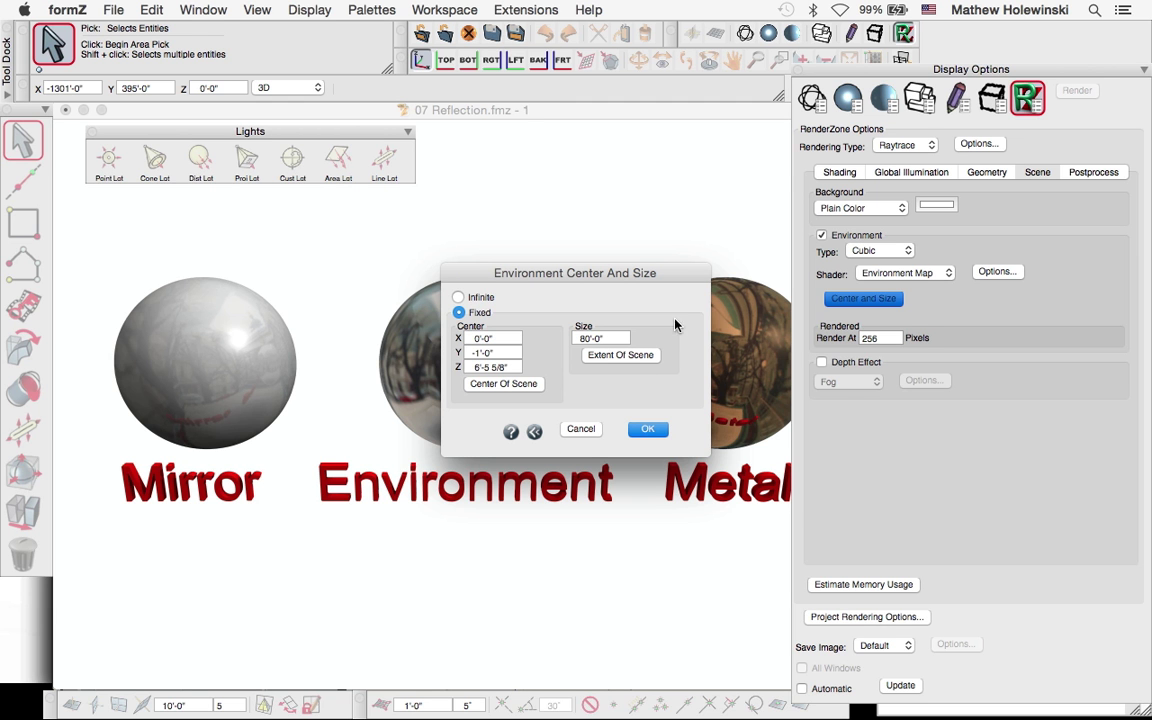
left_click(578, 431)
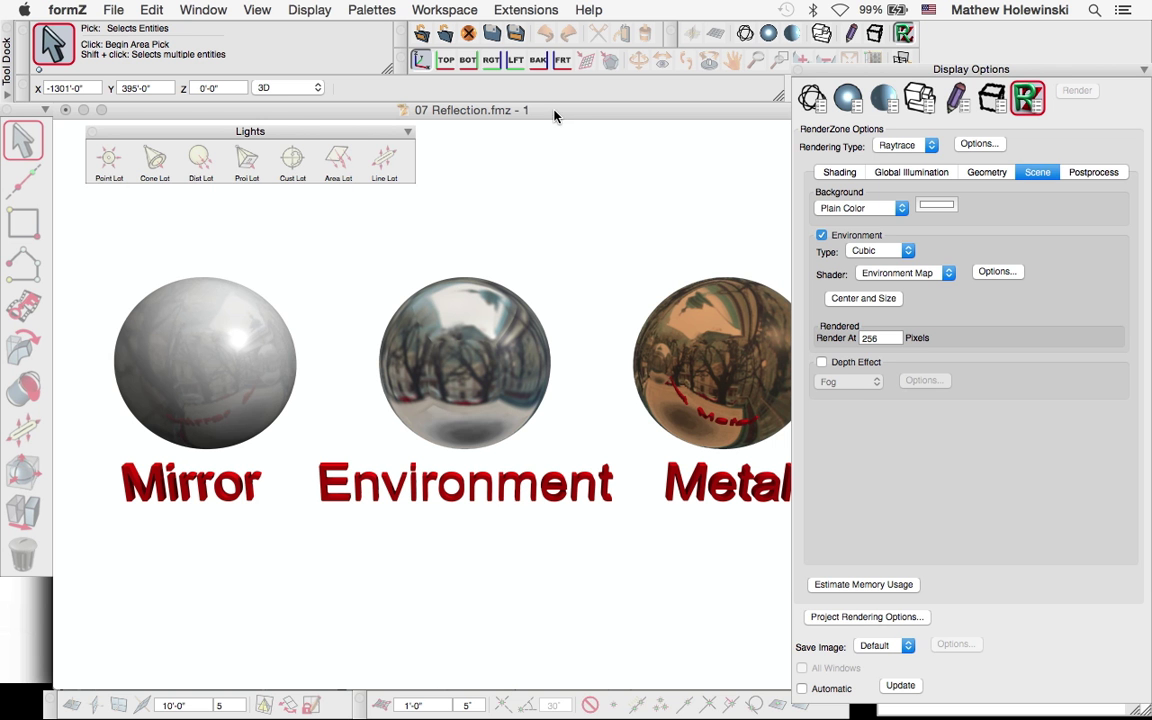
Step: Switch to the 06 Shadows.fmz project and show its RenderZone display options
left_click(203, 9)
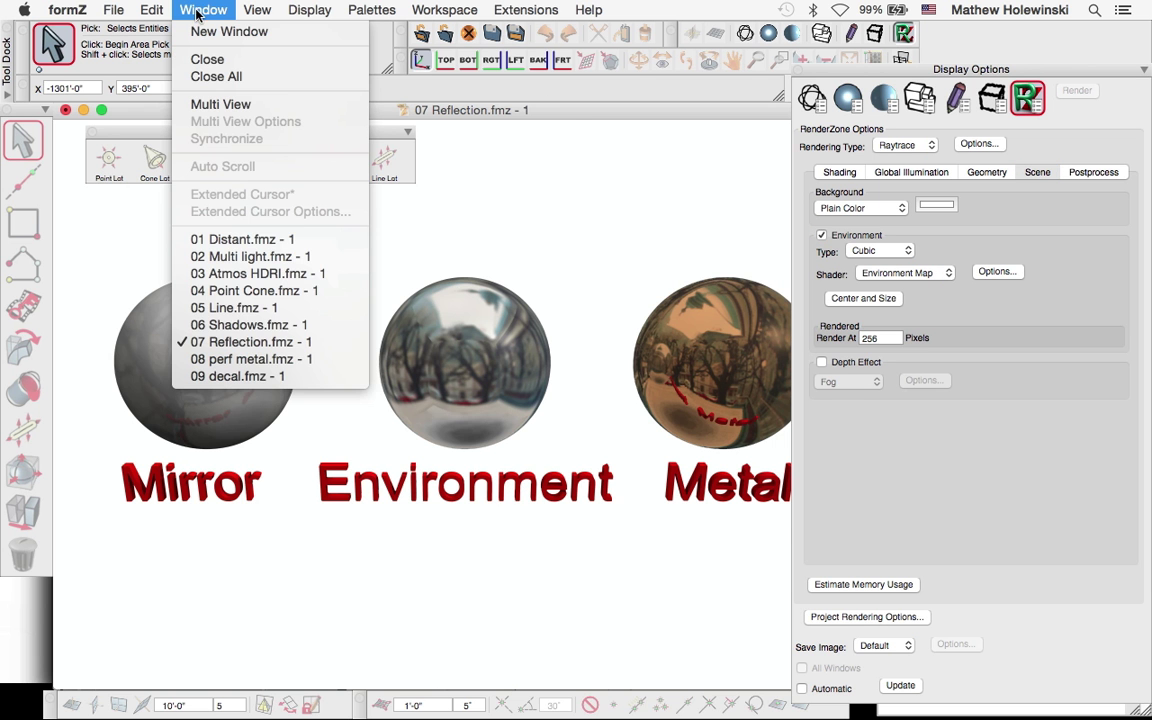
left_click(265, 325)
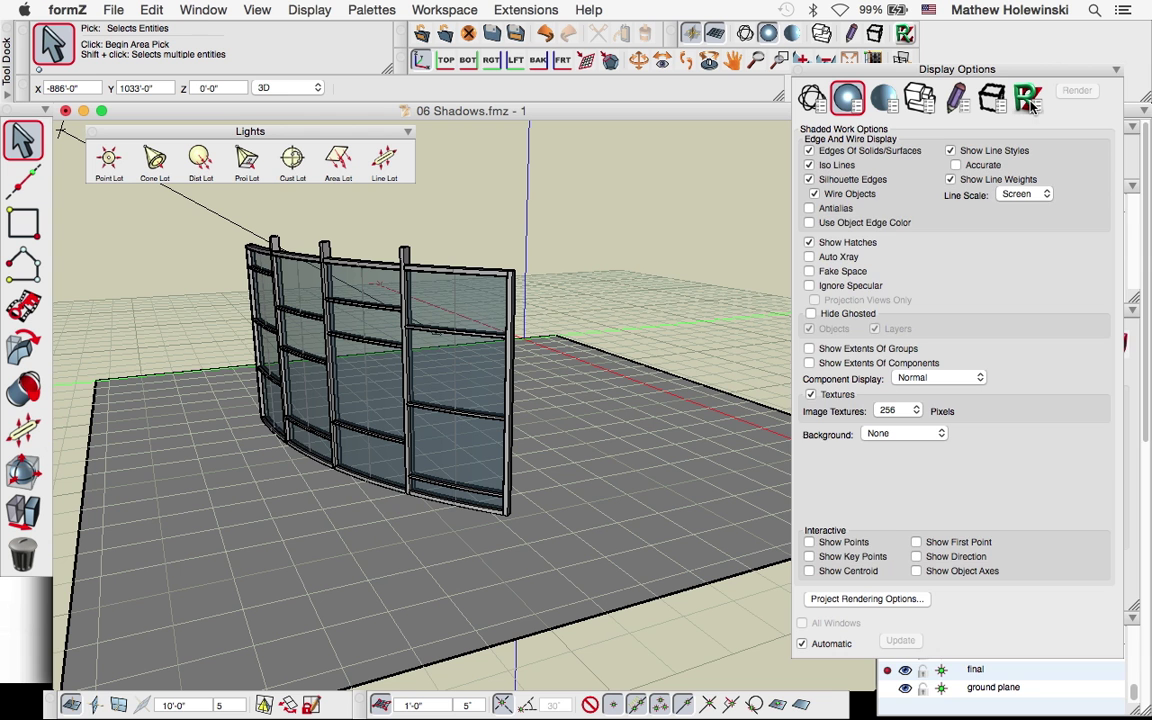
left_click(1027, 98)
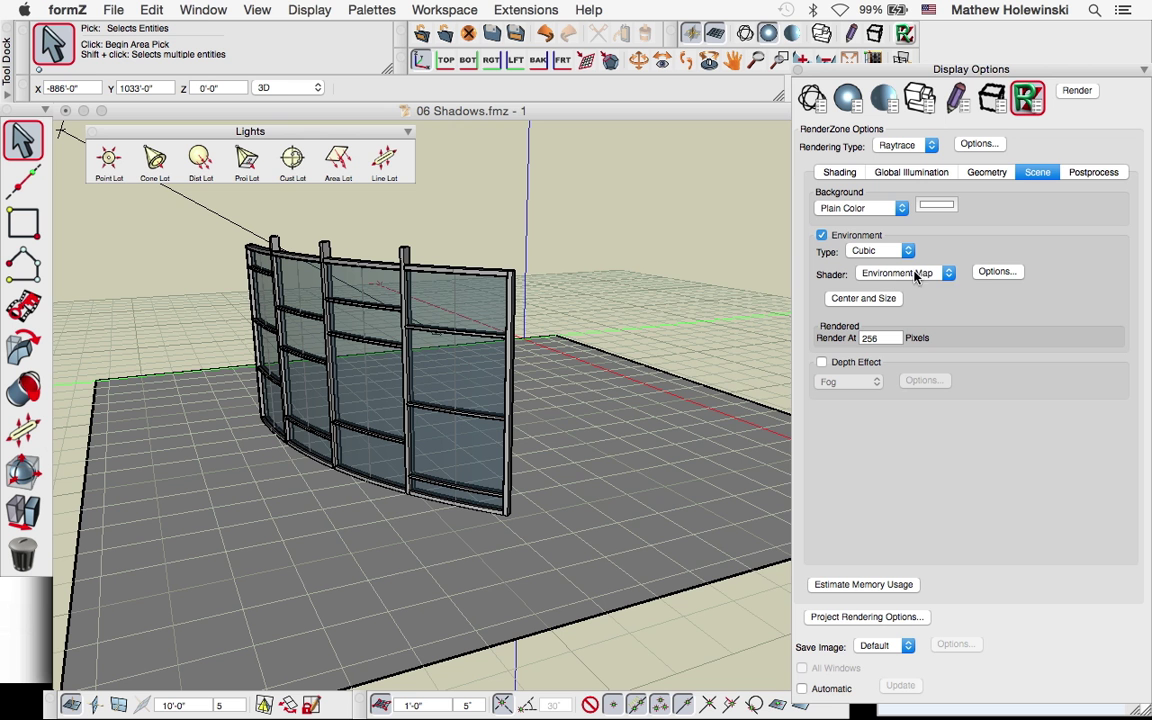
Step: Review the cubic environment maps and the top map's image options, keep them, and render the glass wall with RenderZone
left_click(992, 273)
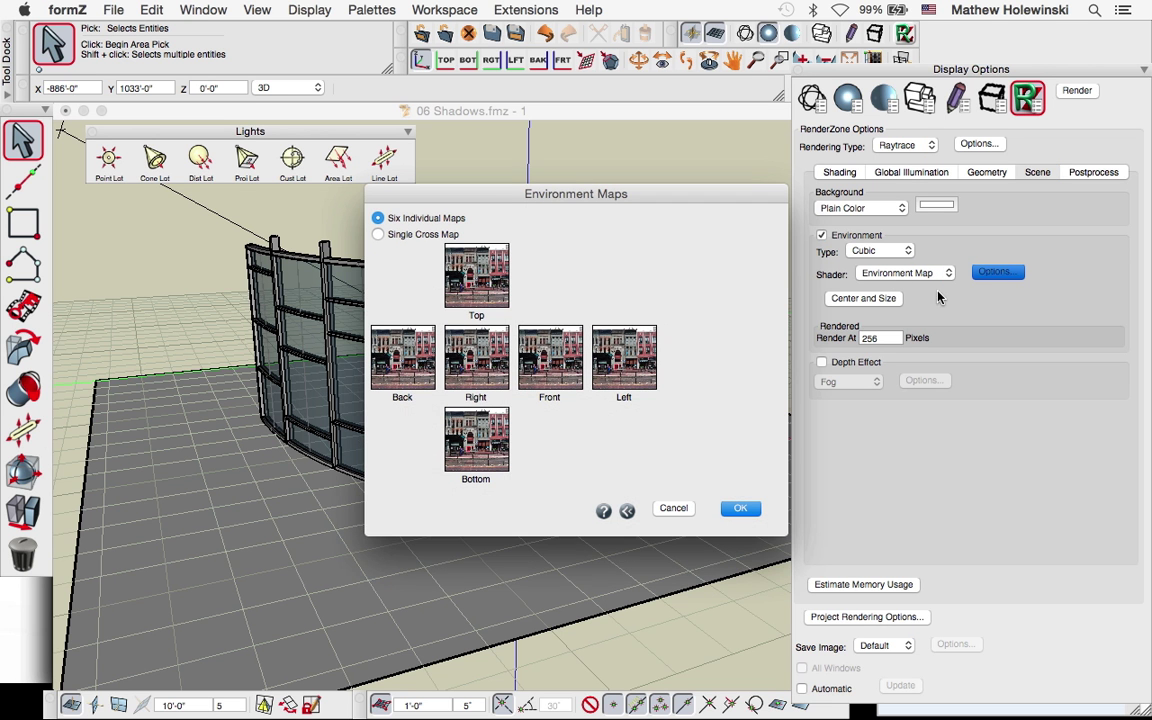
double_click(476, 287)
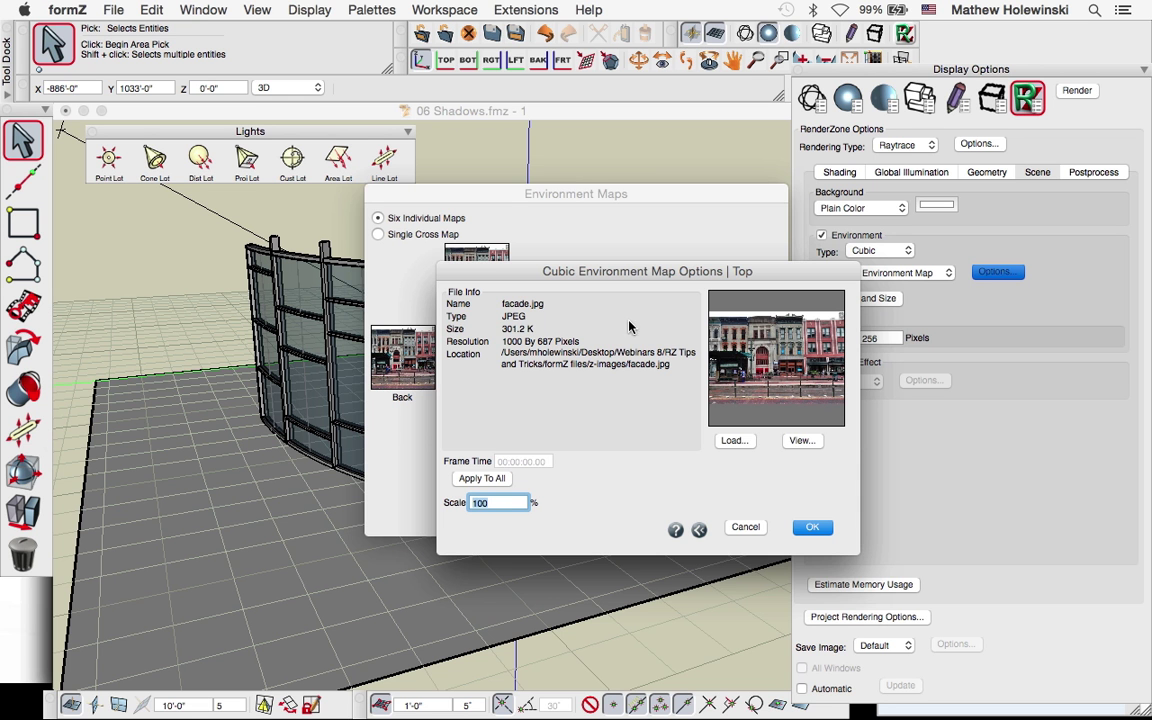
left_click(808, 528)
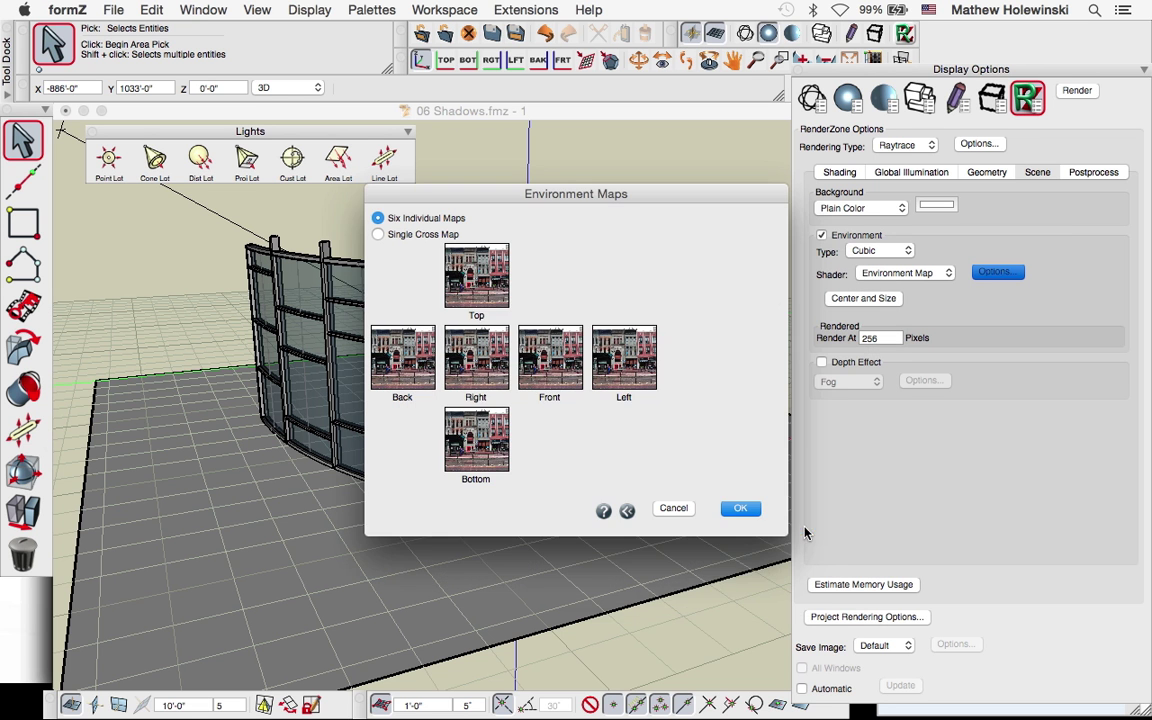
left_click(740, 508)
left_click(904, 34)
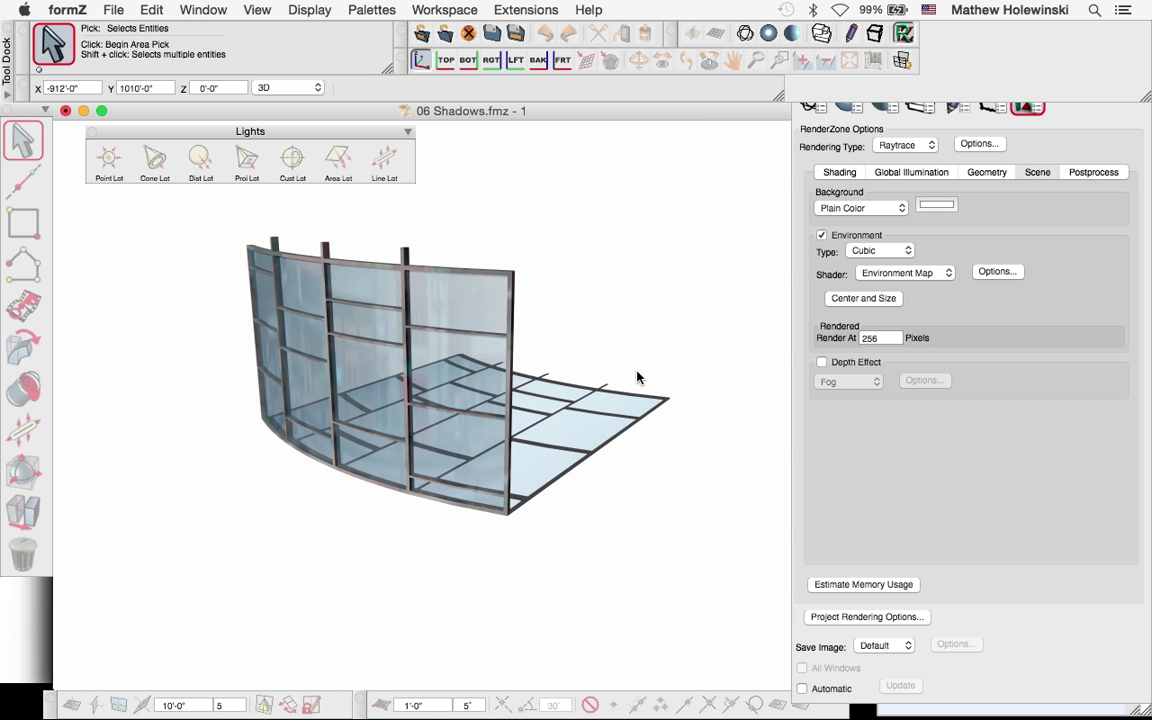
Step: Switch to Adobe Reader and show the slide on creating perforated metal
key("super+Tab")
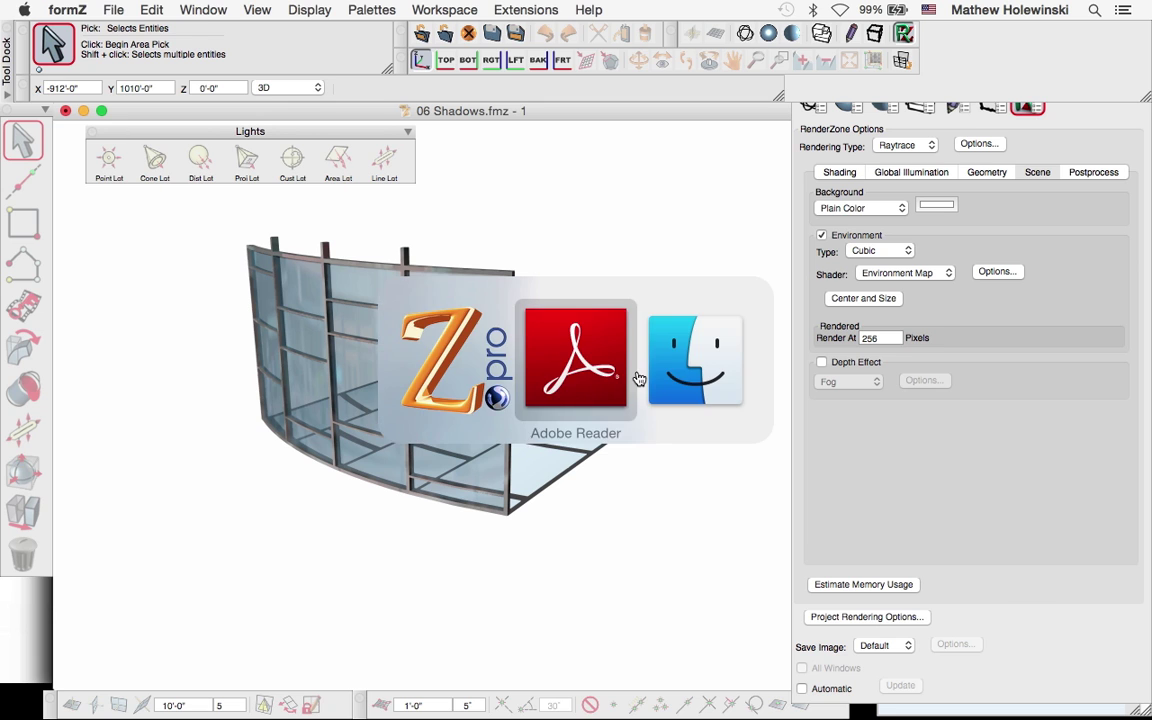
left_click(308, 508)
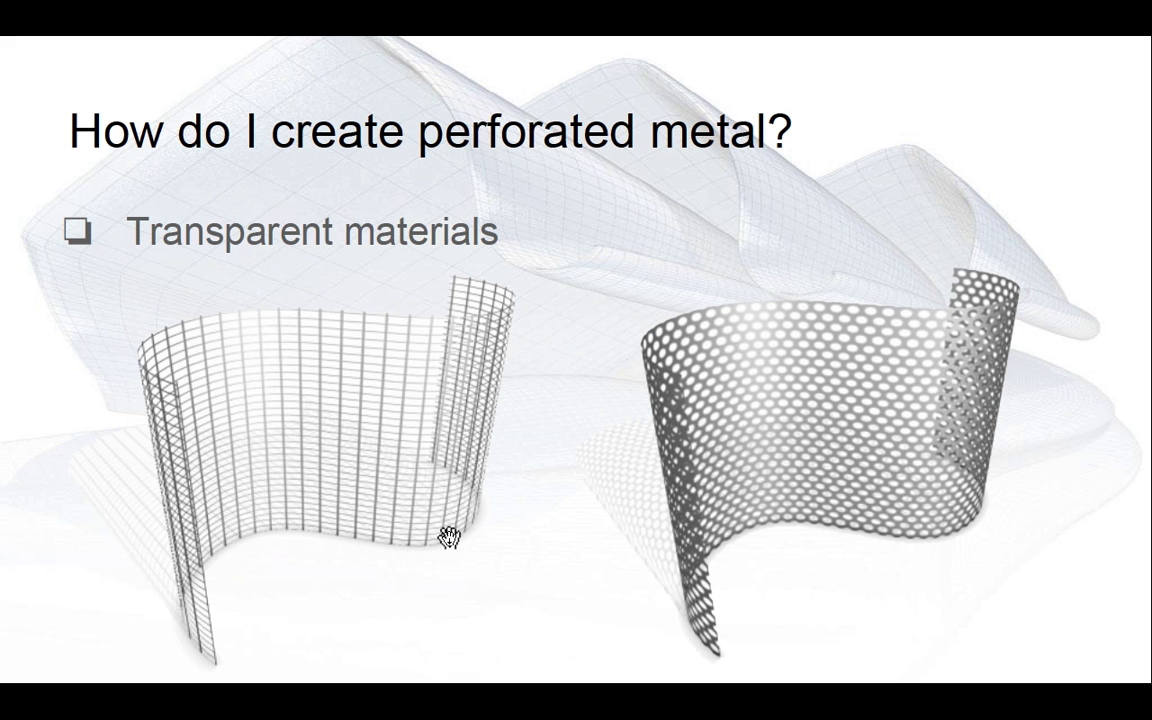
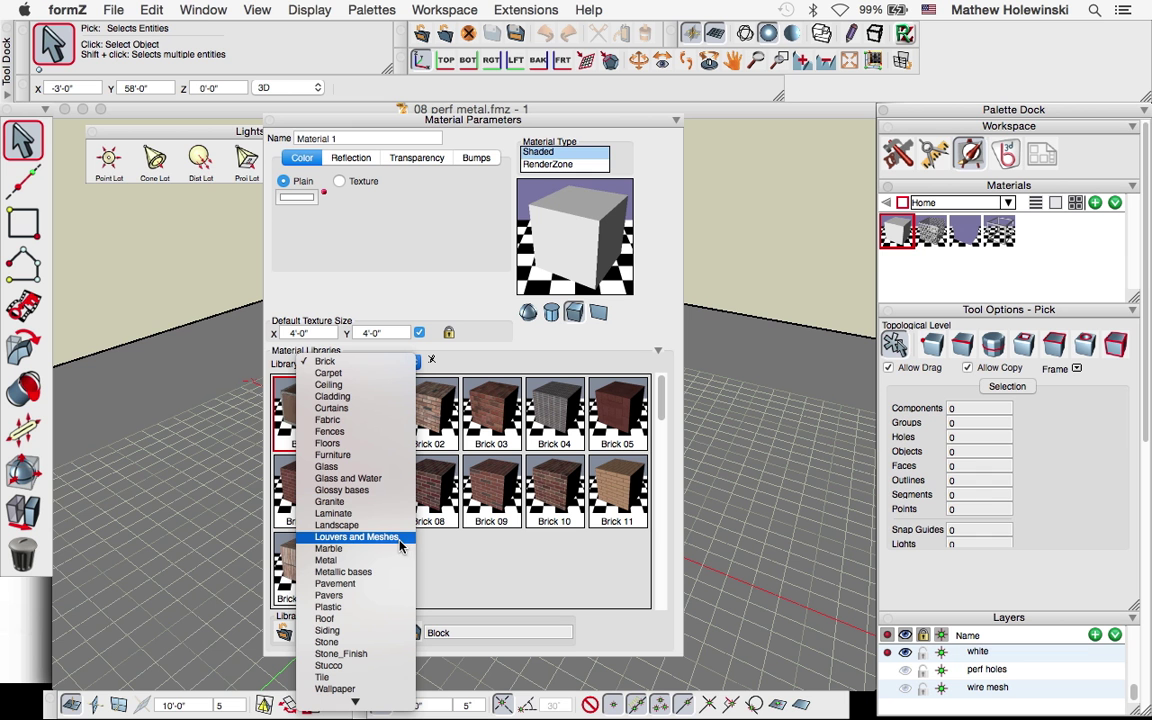
Step: Apply the Panching Metal material from the Louvers and Meshes library to Material 1
left_click(378, 545)
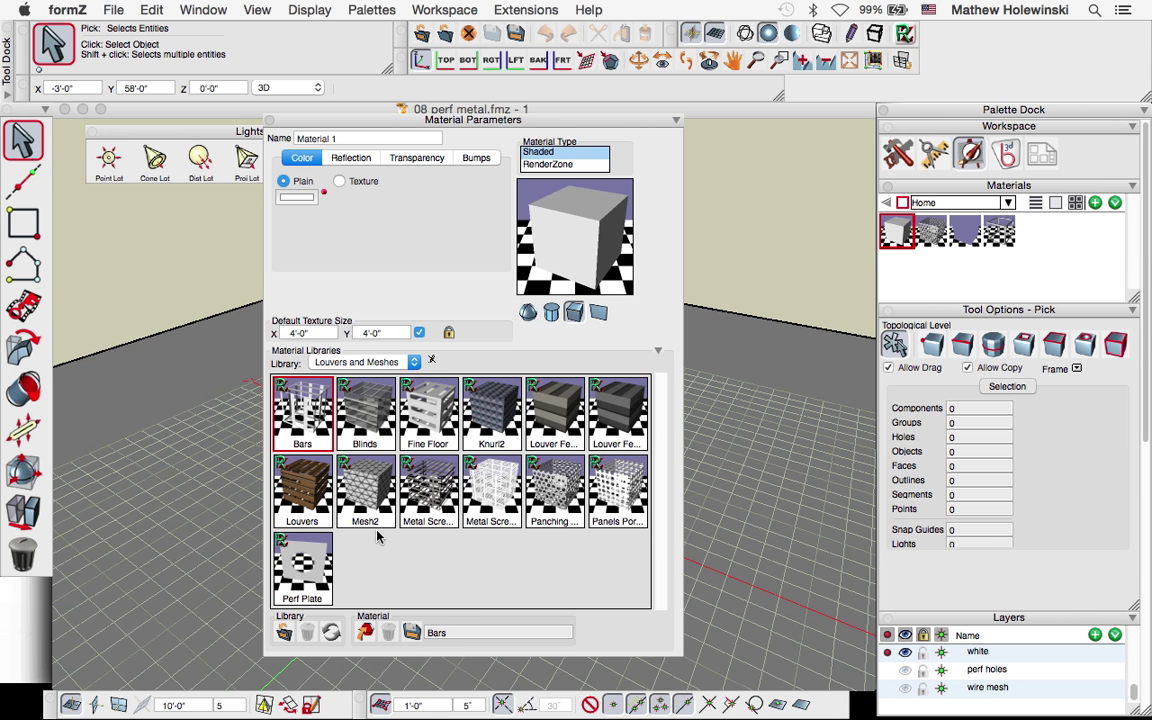
left_click(556, 490)
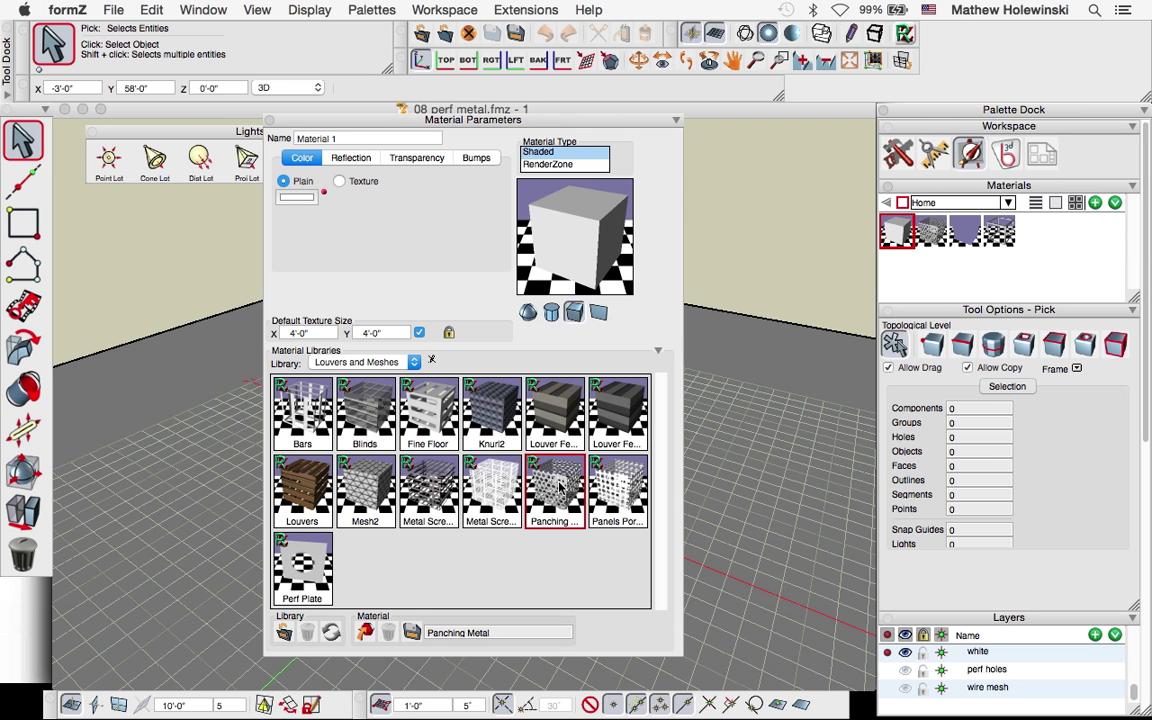
left_click_drag(556, 490, 568, 222)
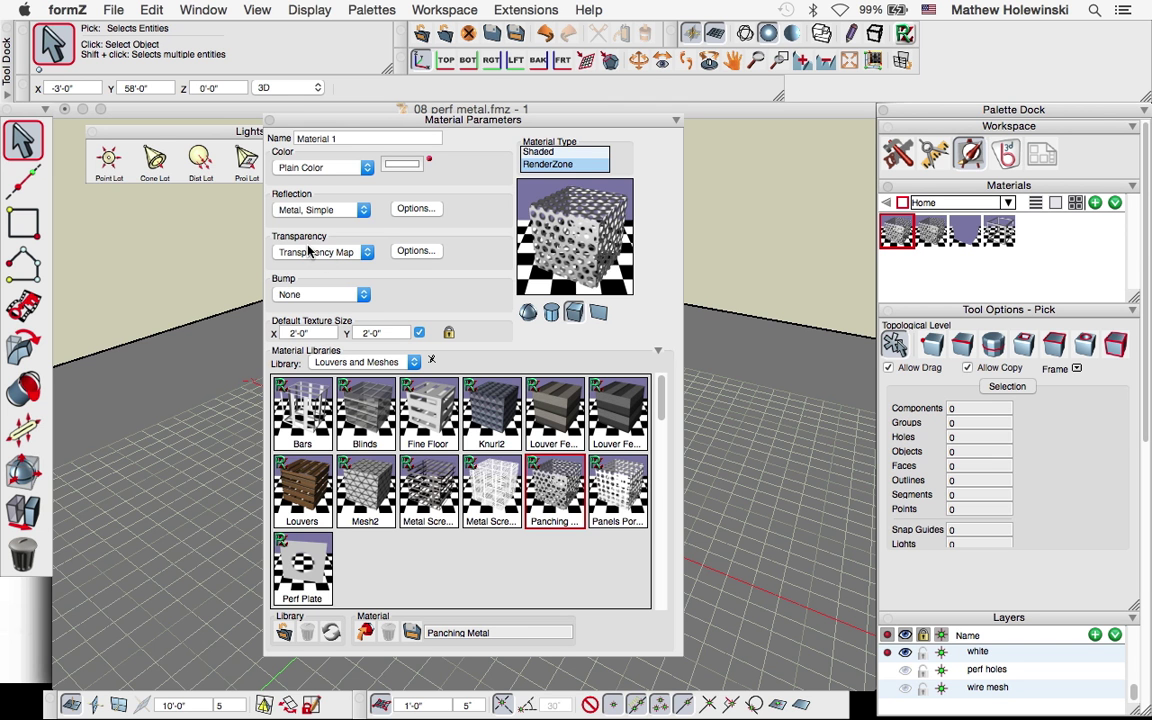
Step: Review the transparency type of Material 1 and its transparency map options, keeping the settings
left_click(346, 258)
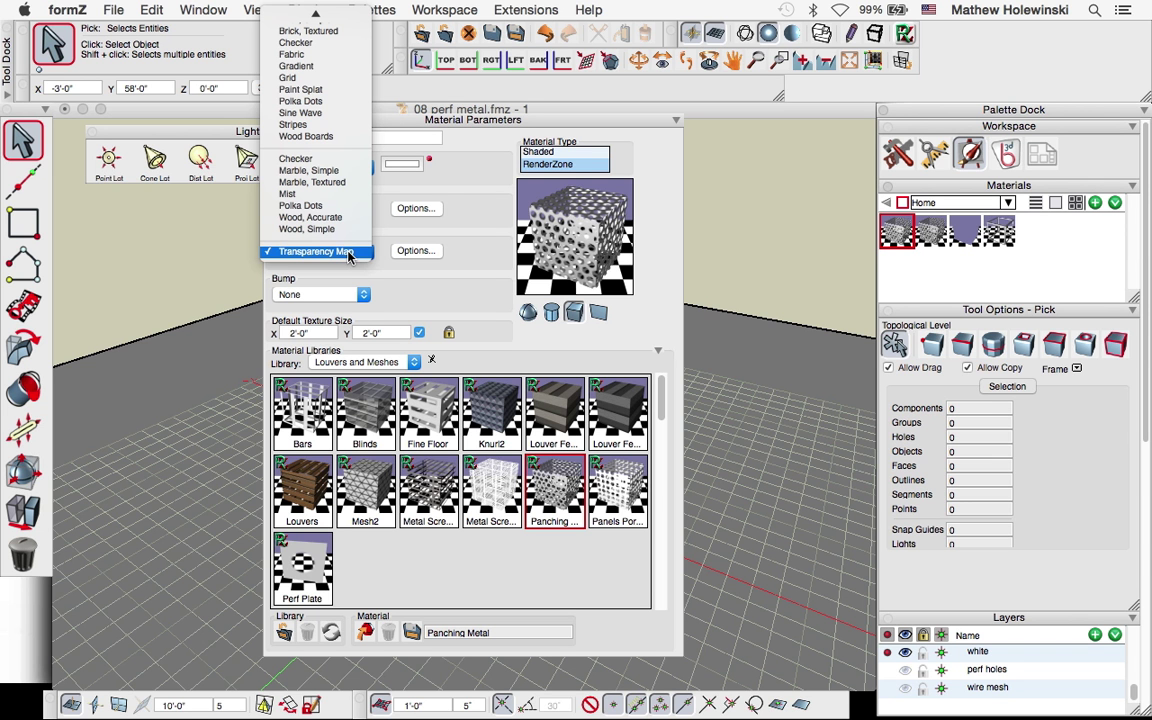
left_click(348, 253)
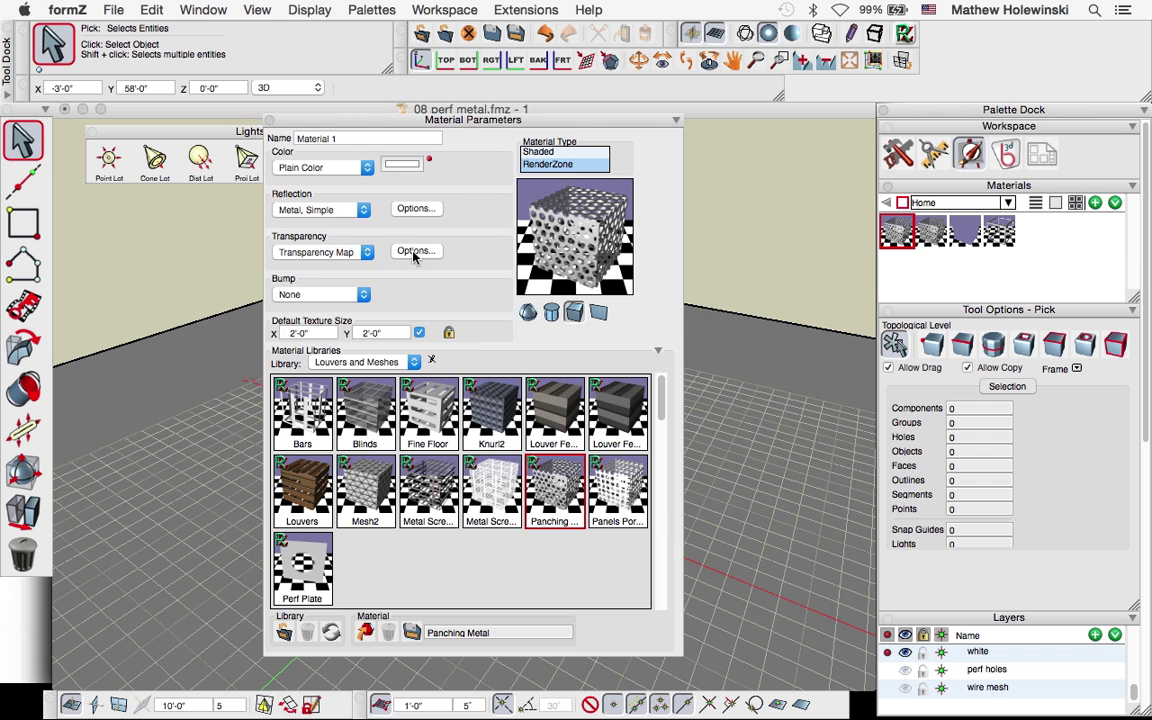
left_click(415, 250)
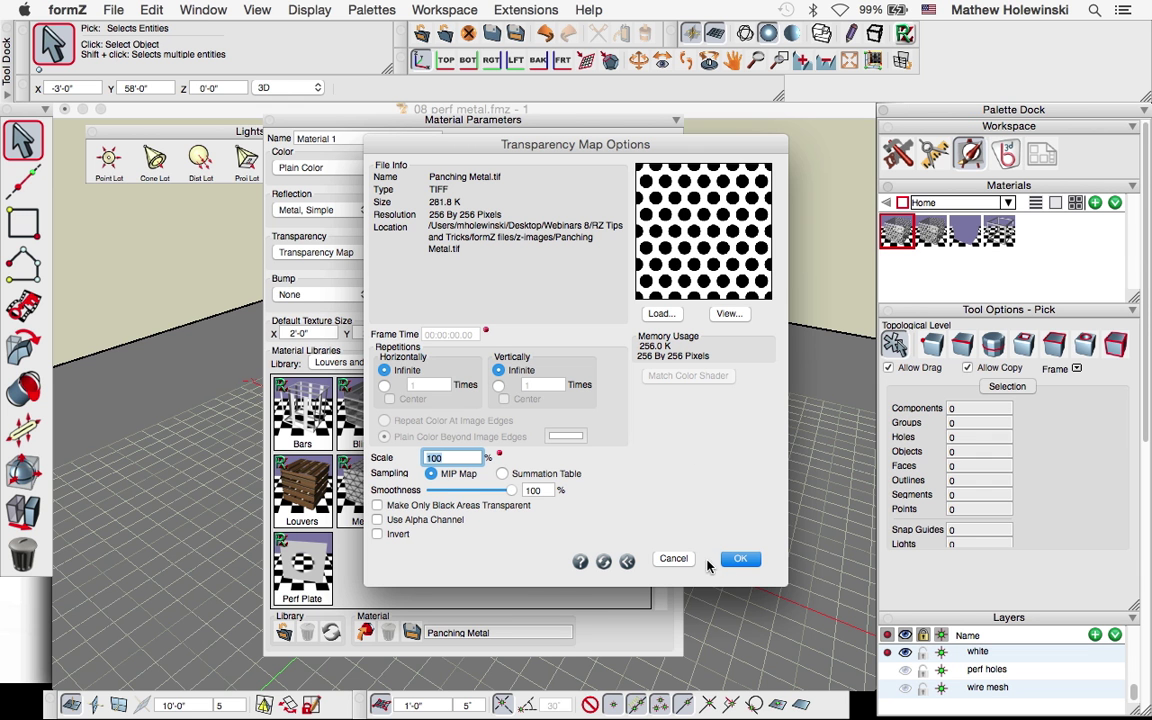
left_click(740, 558)
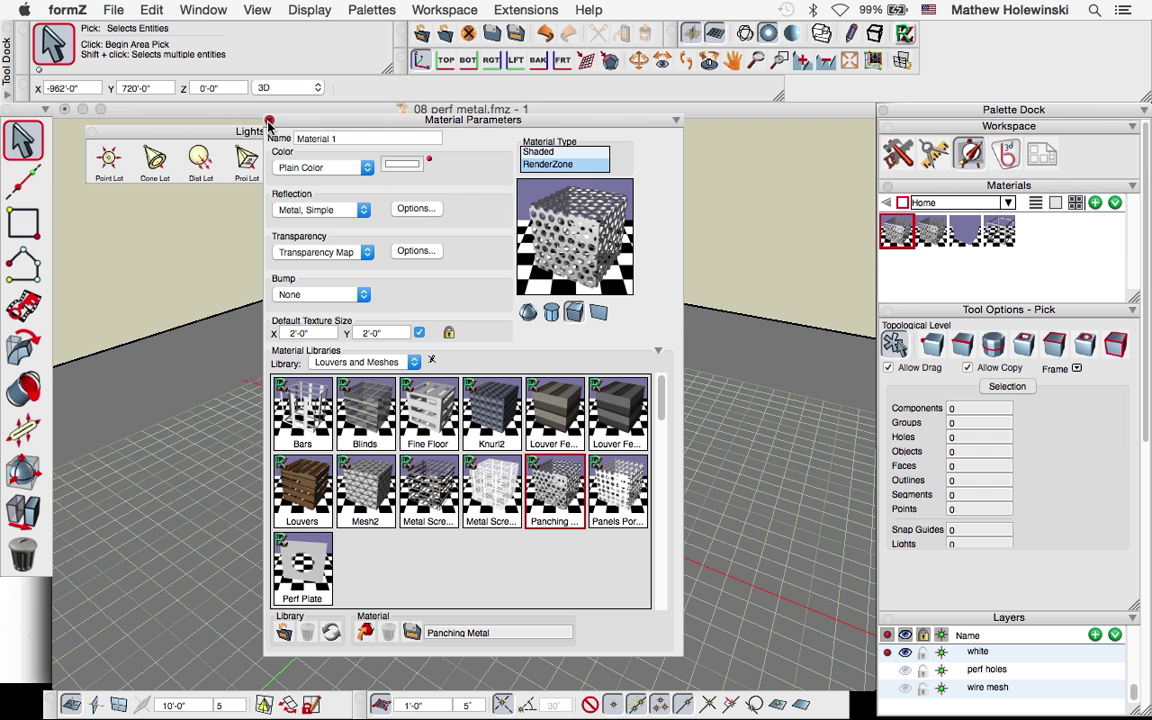
Step: Close the material parameters and render the curved perforated wall with RenderZone
left_click(240, 116)
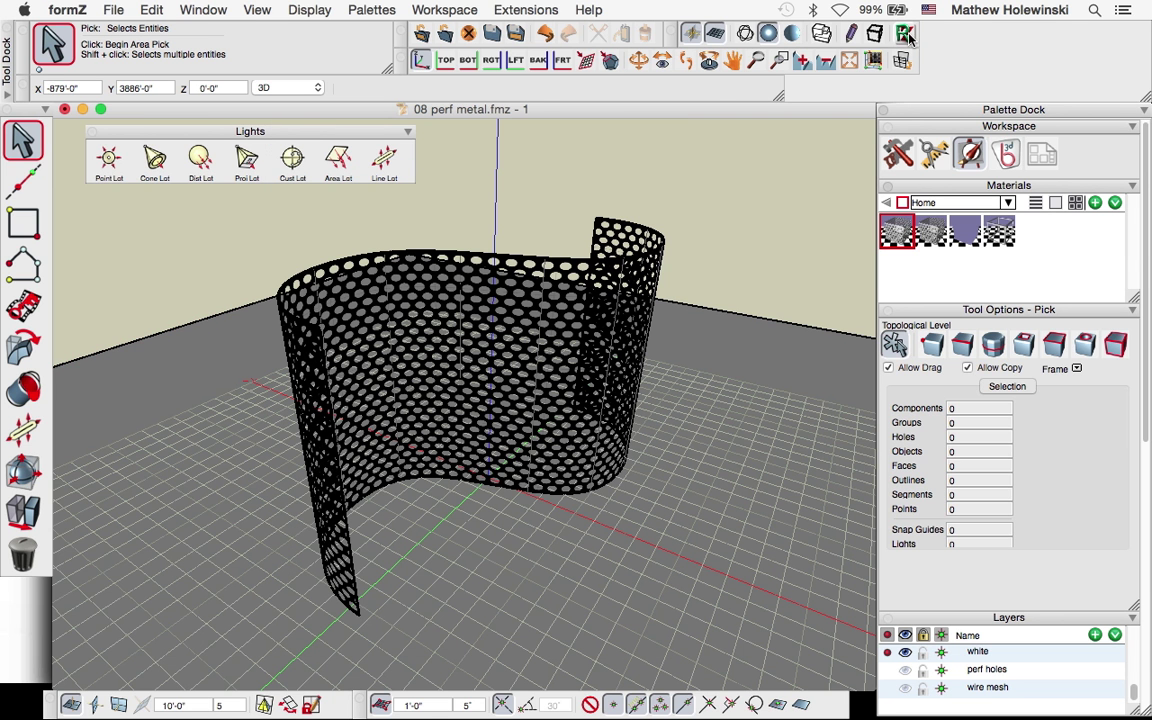
left_click(821, 33)
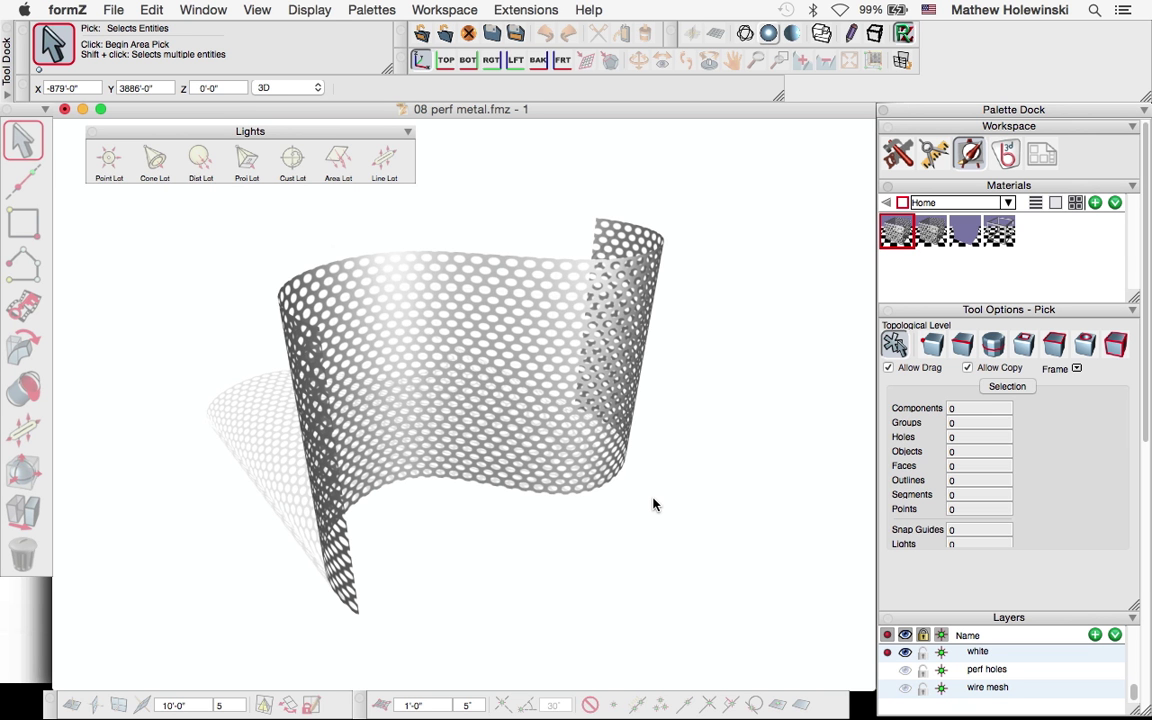
Step: Switch to Adobe Reader, advance to the slide on creating transparent decals, and return to formZ
key("super+Tab")
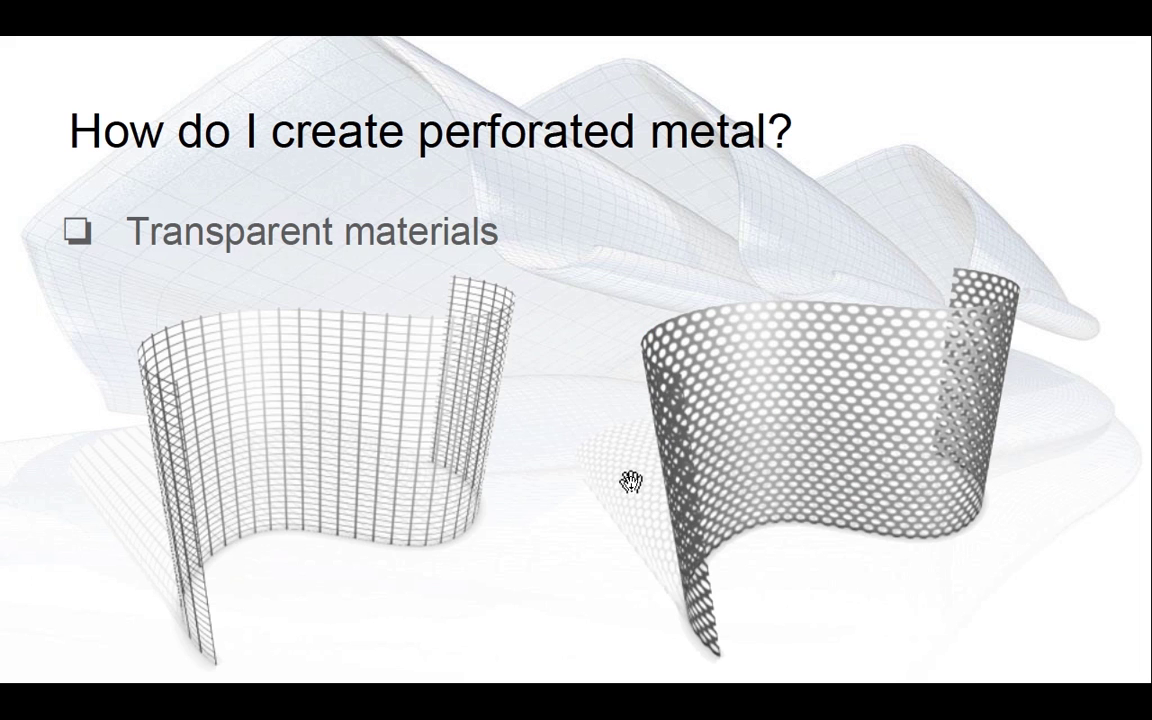
key("Right")
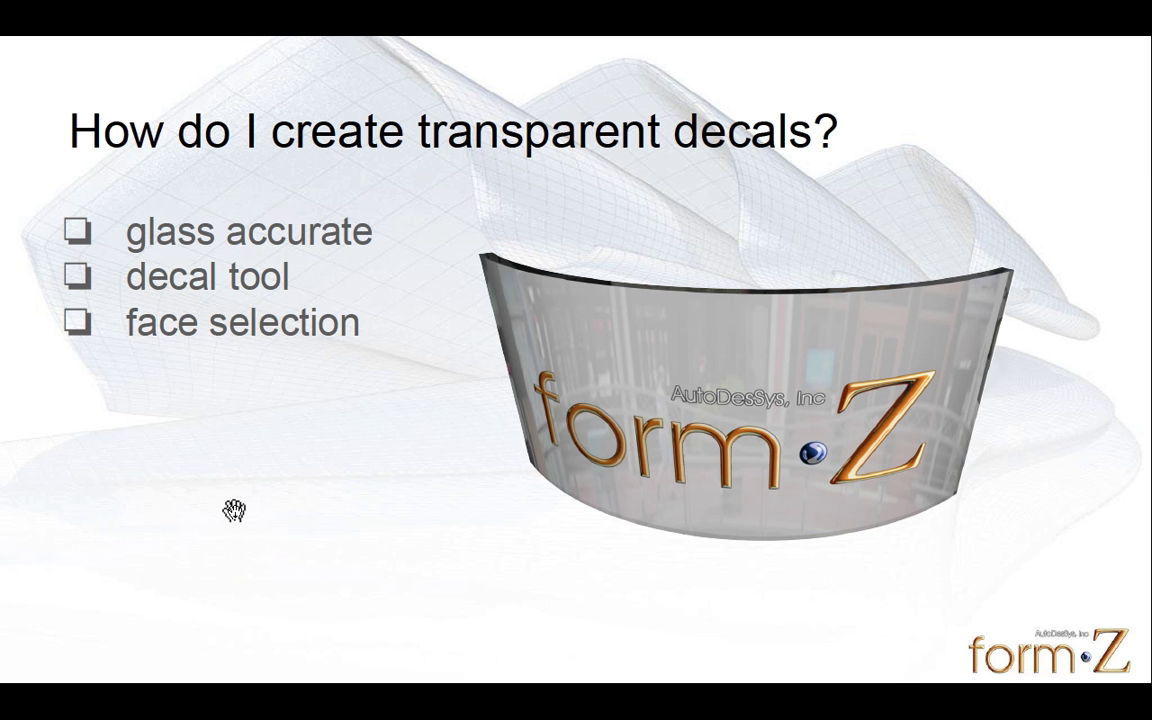
key("super+Tab")
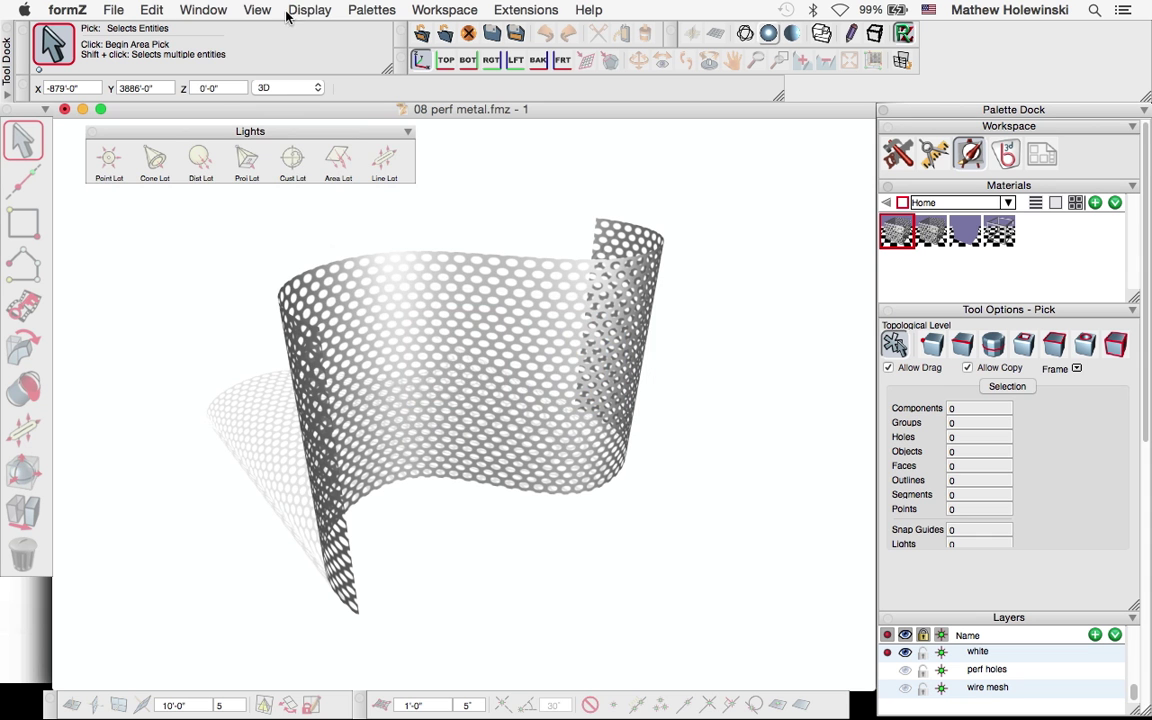
Step: Switch to the 09 decal.fmz project, preview a rendering of the curved wall, and return to the shaded display
left_click(205, 9)
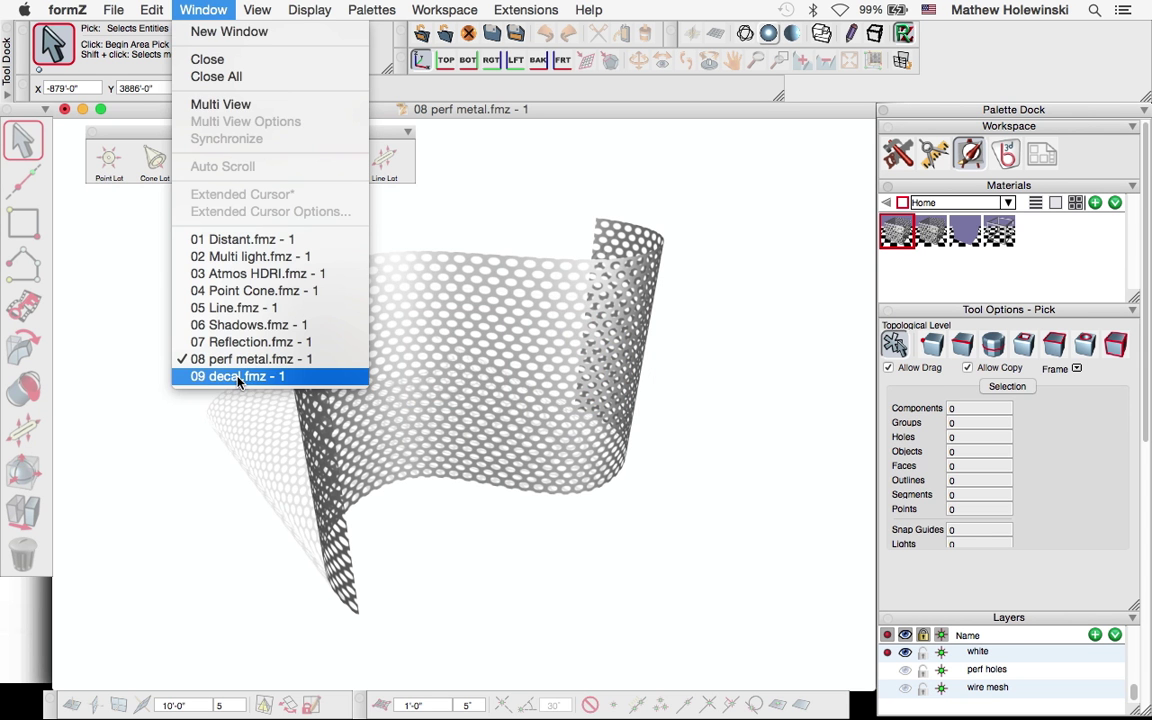
left_click(275, 376)
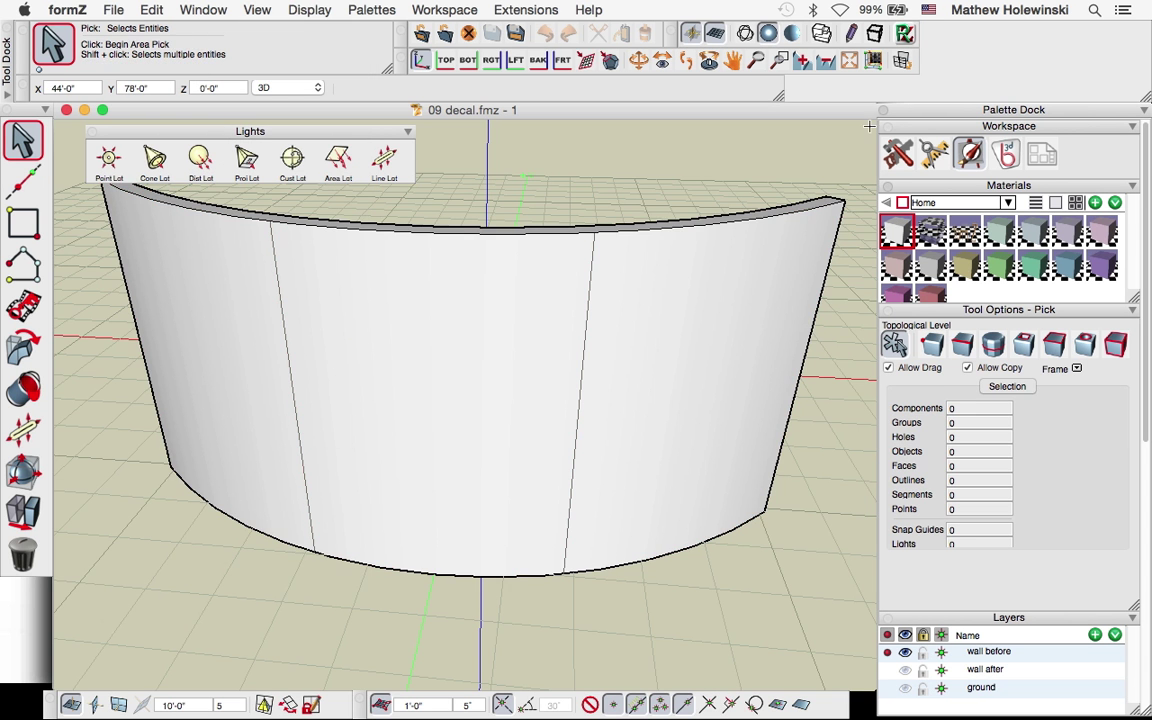
left_click(818, 33)
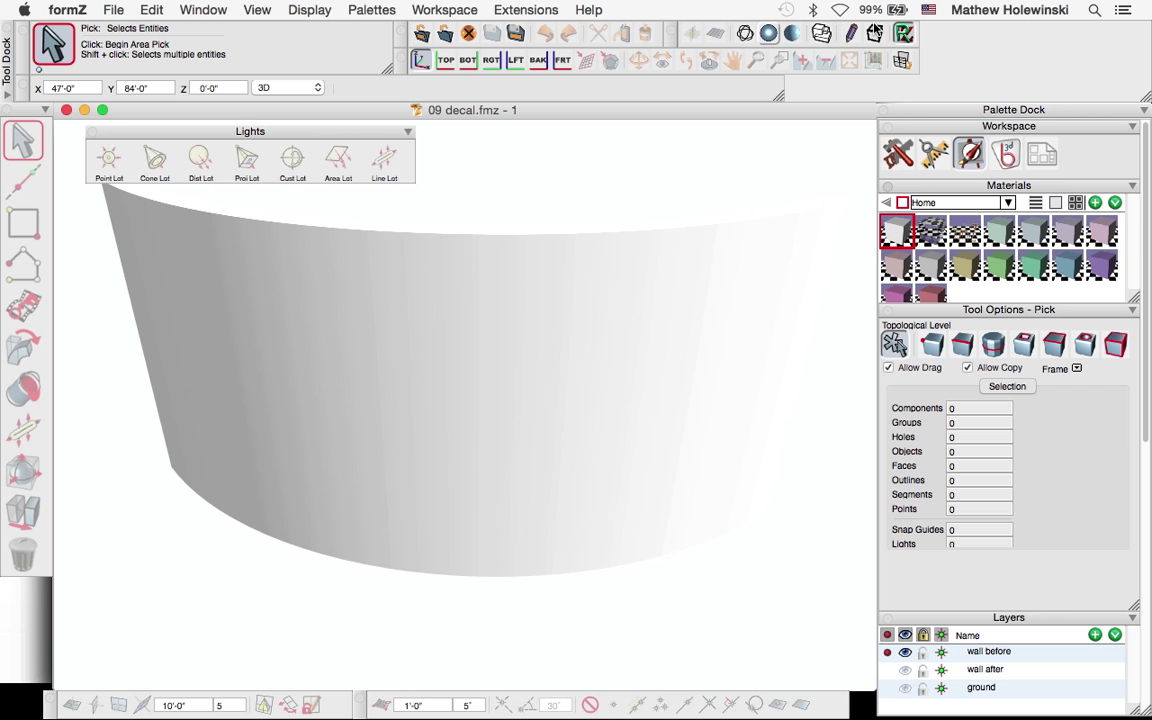
left_click(691, 33)
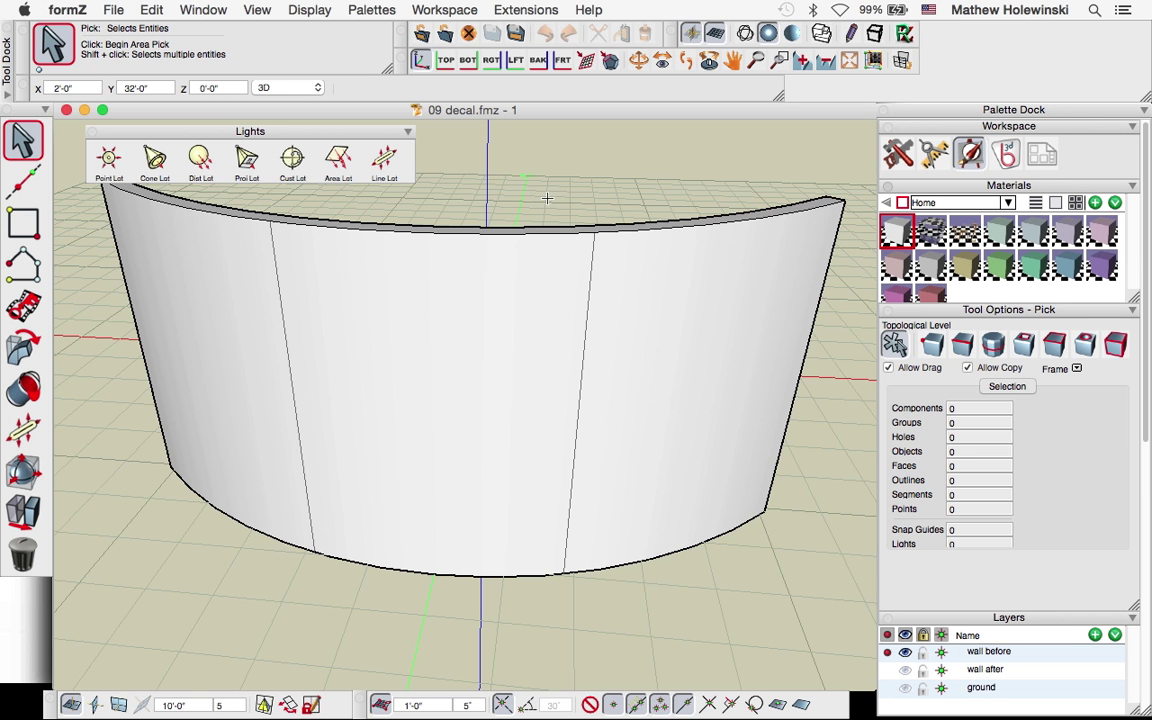
Step: Set Material 1 to the RenderZone material type with a Glass, Accurate reflection
left_click(897, 232)
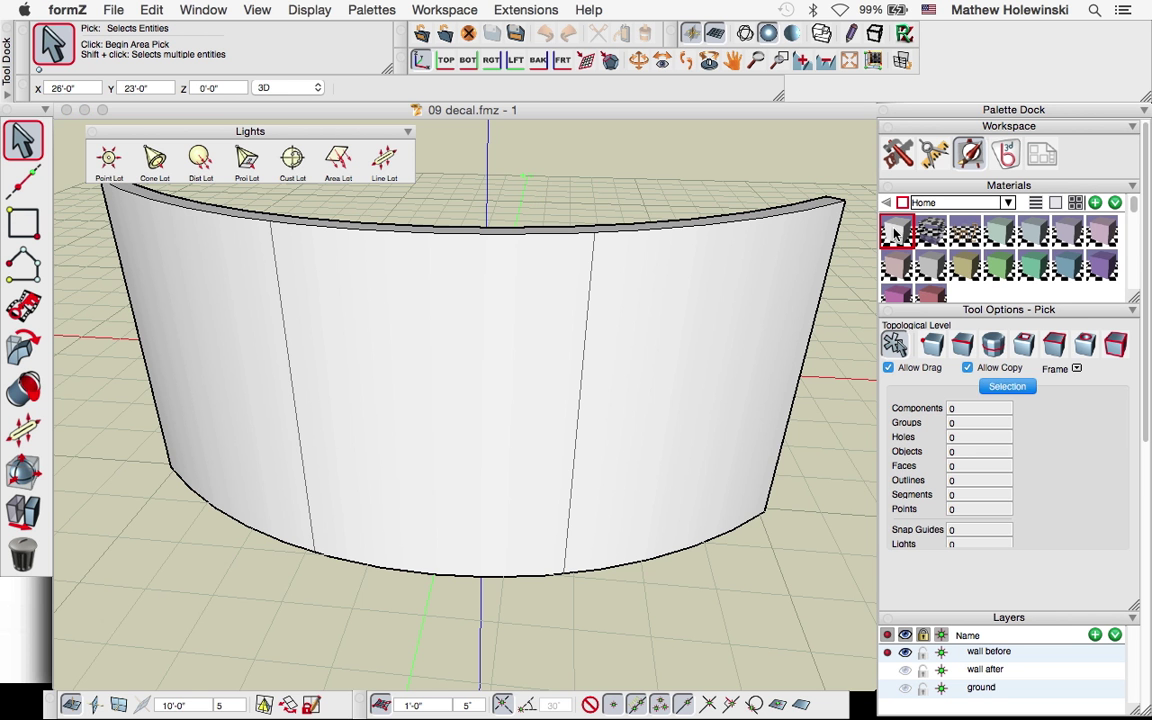
double_click(897, 232)
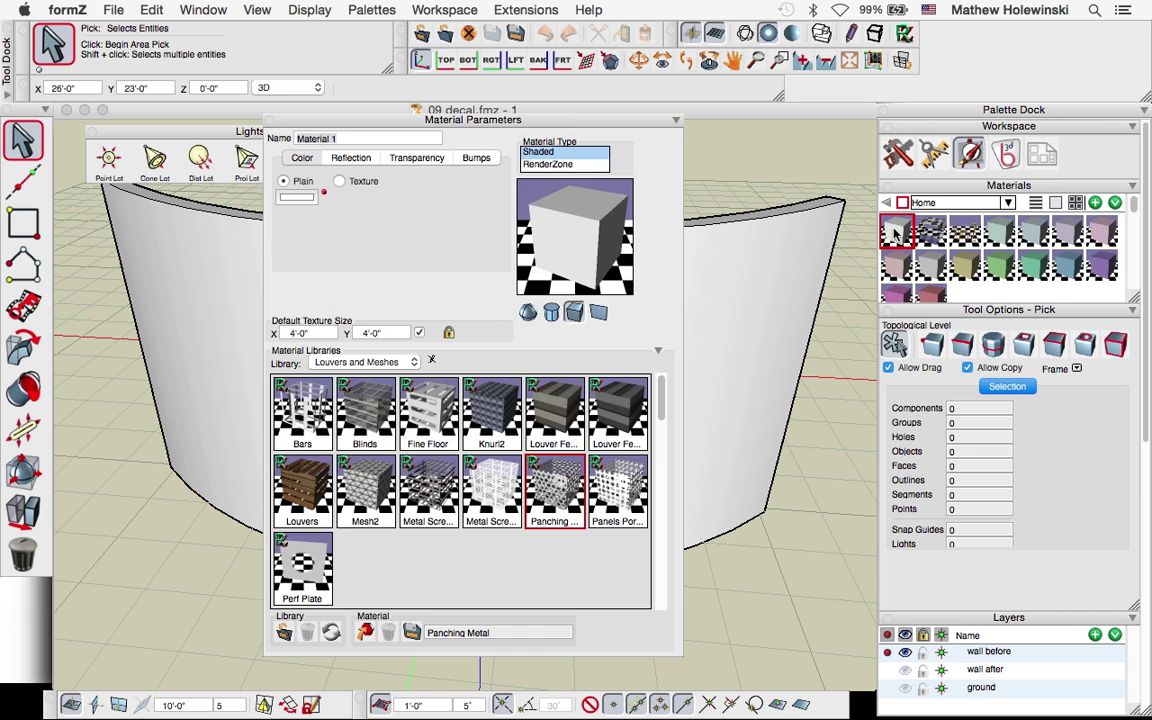
left_click(658, 351)
left_click(538, 165)
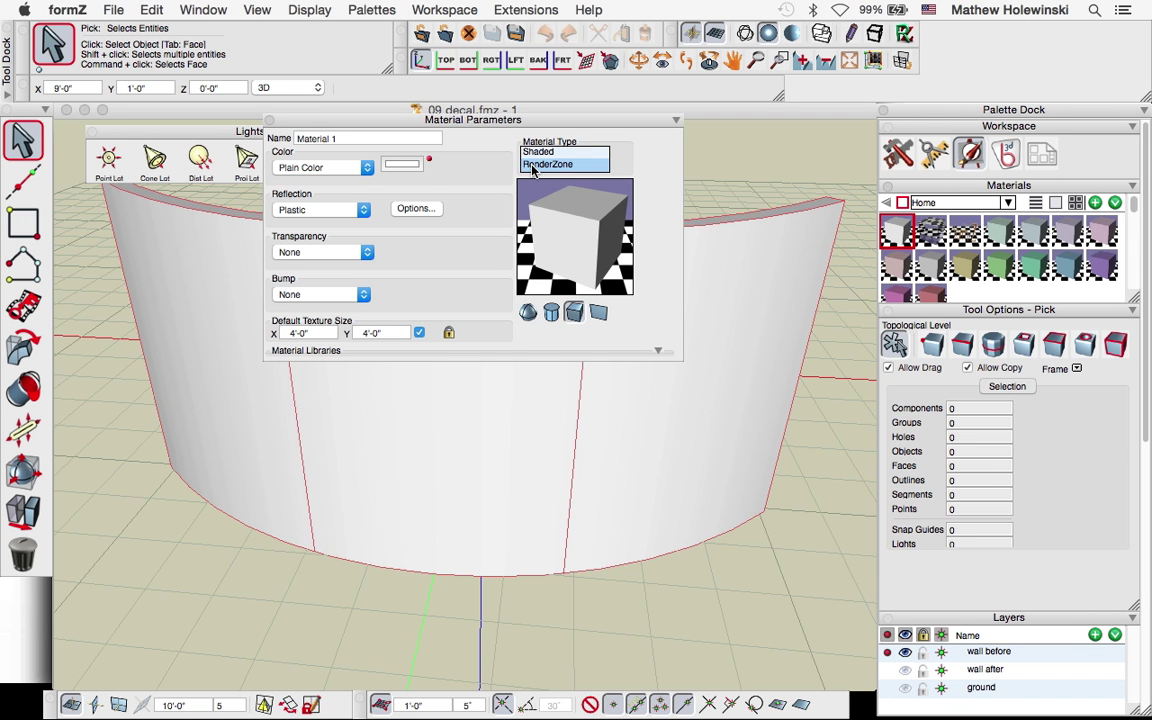
left_click(336, 210)
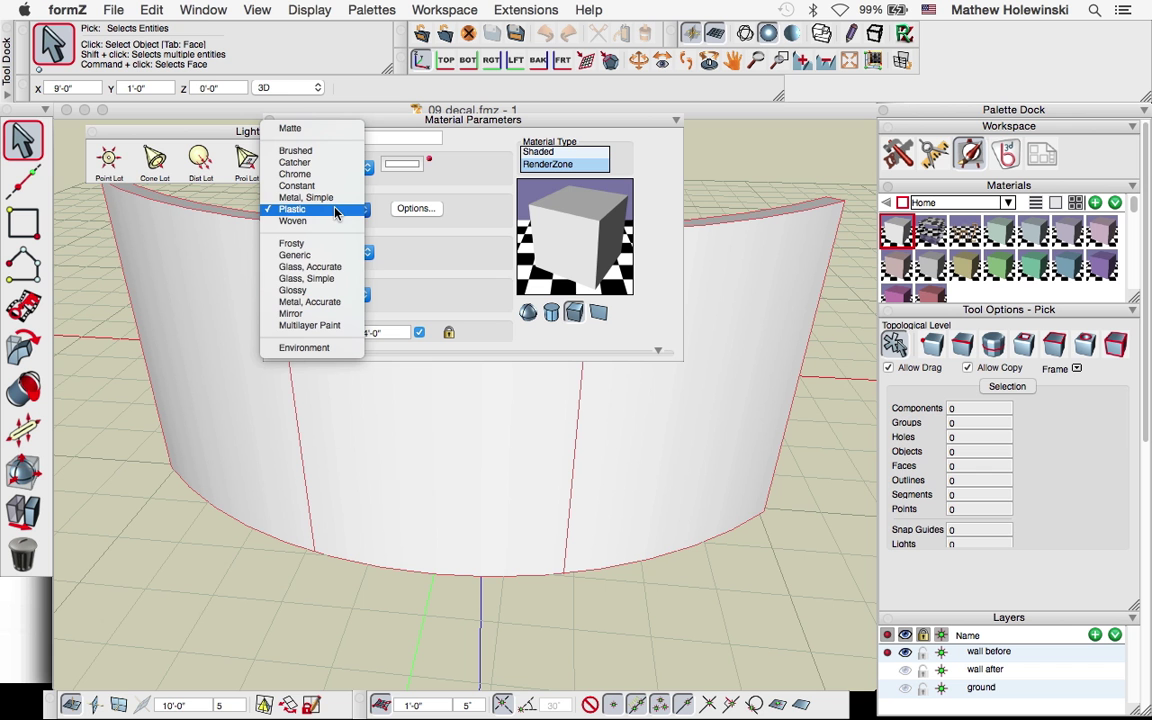
left_click(338, 268)
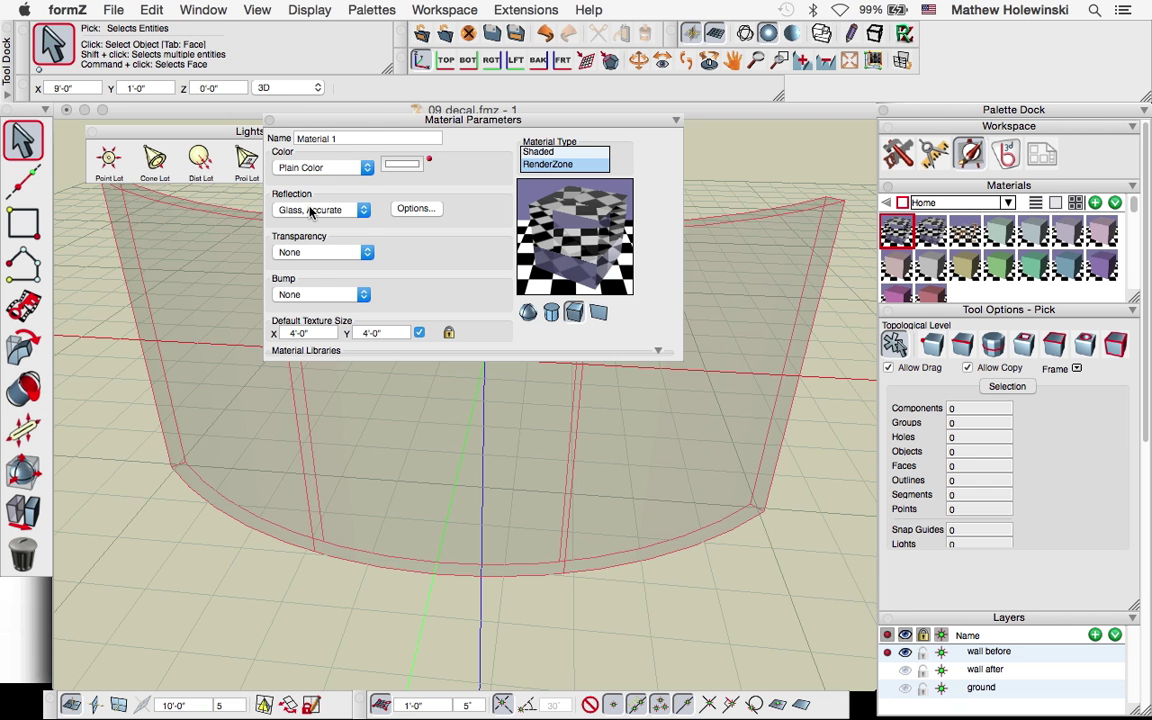
Step: Review the Accurate Glass options of Material 1, including the refraction value and its presets, keeping the settings
left_click(318, 211)
left_click(320, 211)
left_click(414, 210)
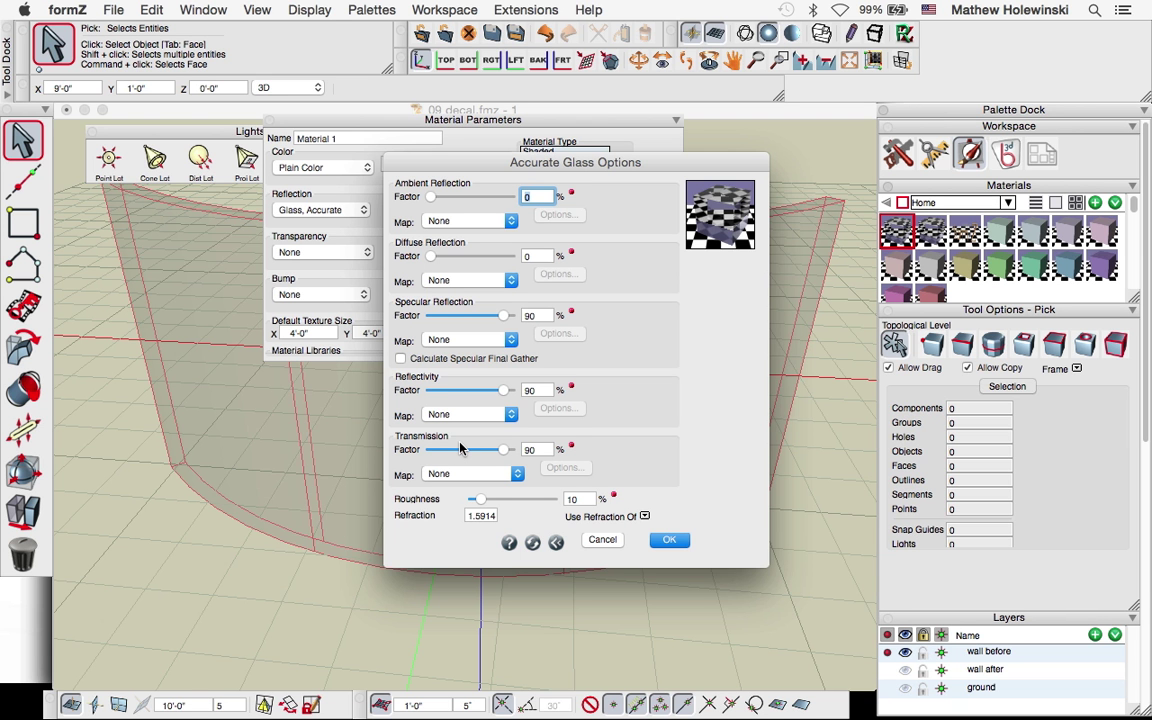
double_click(488, 516)
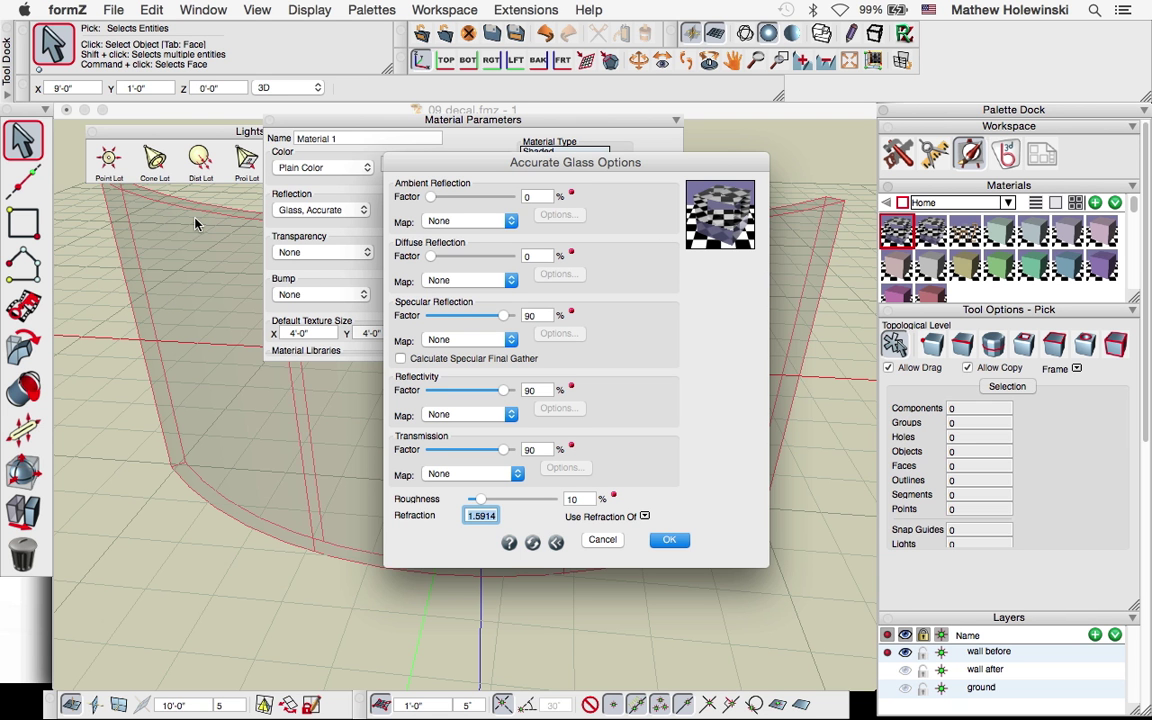
left_click(644, 517)
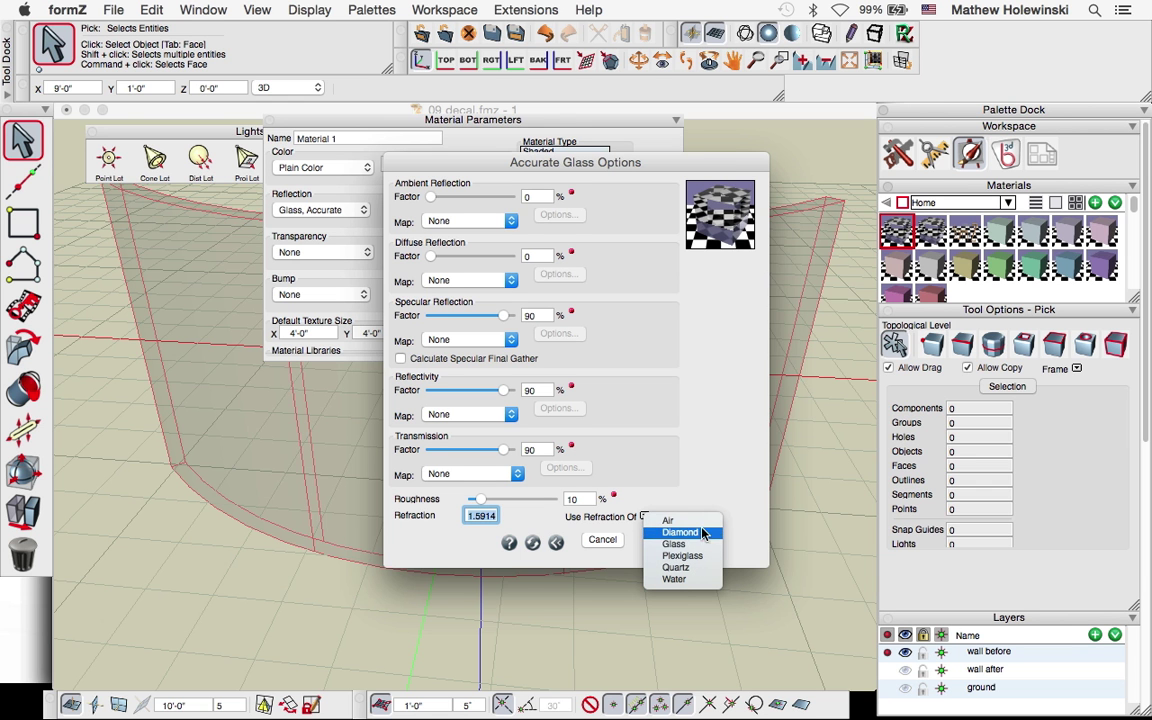
left_click(682, 507)
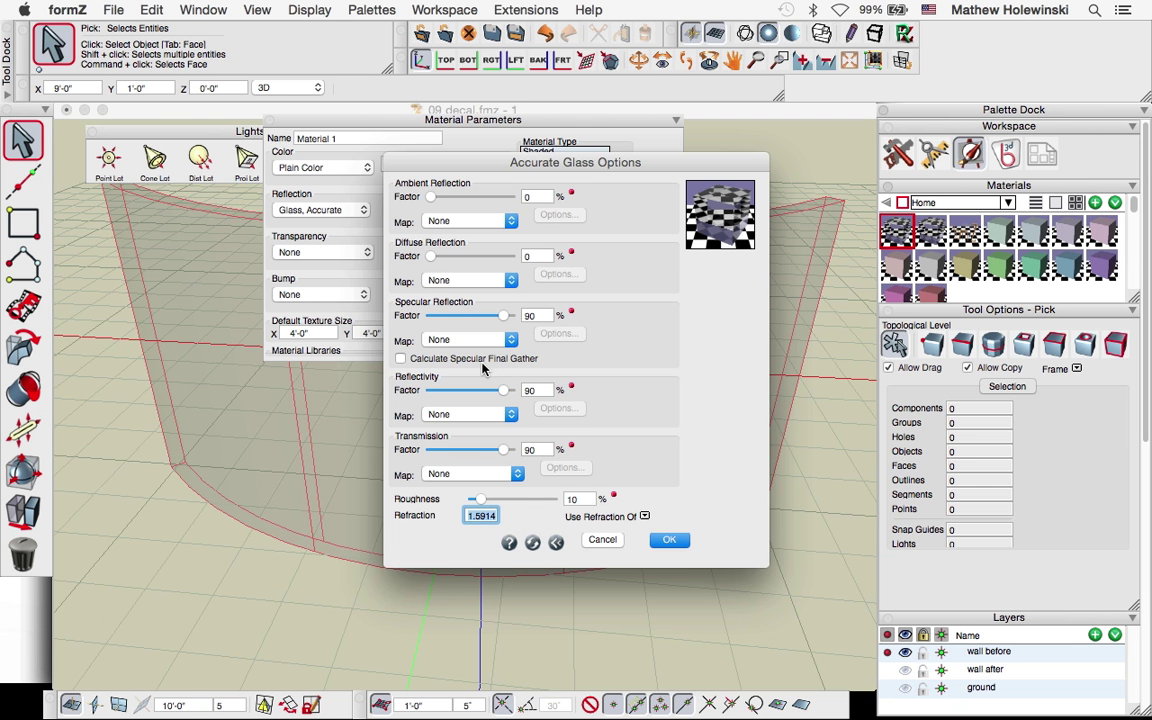
left_click(669, 540)
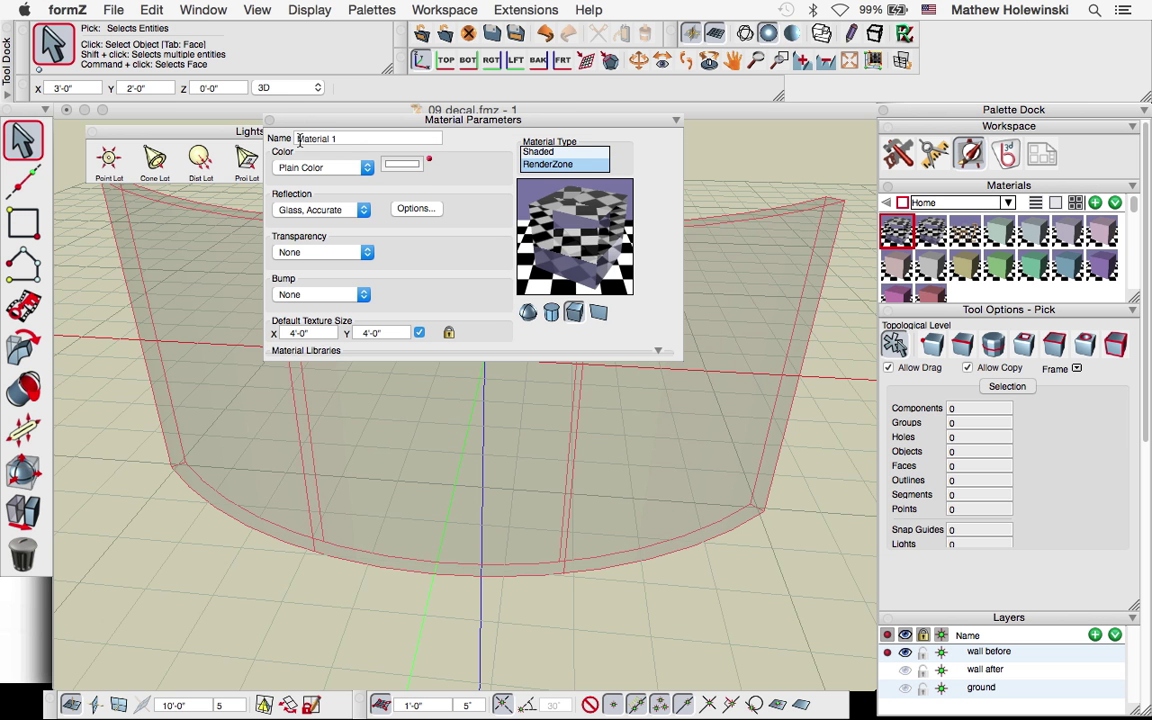
Step: Close the material parameters and render the curved glass wall with RenderZone
left_click(268, 119)
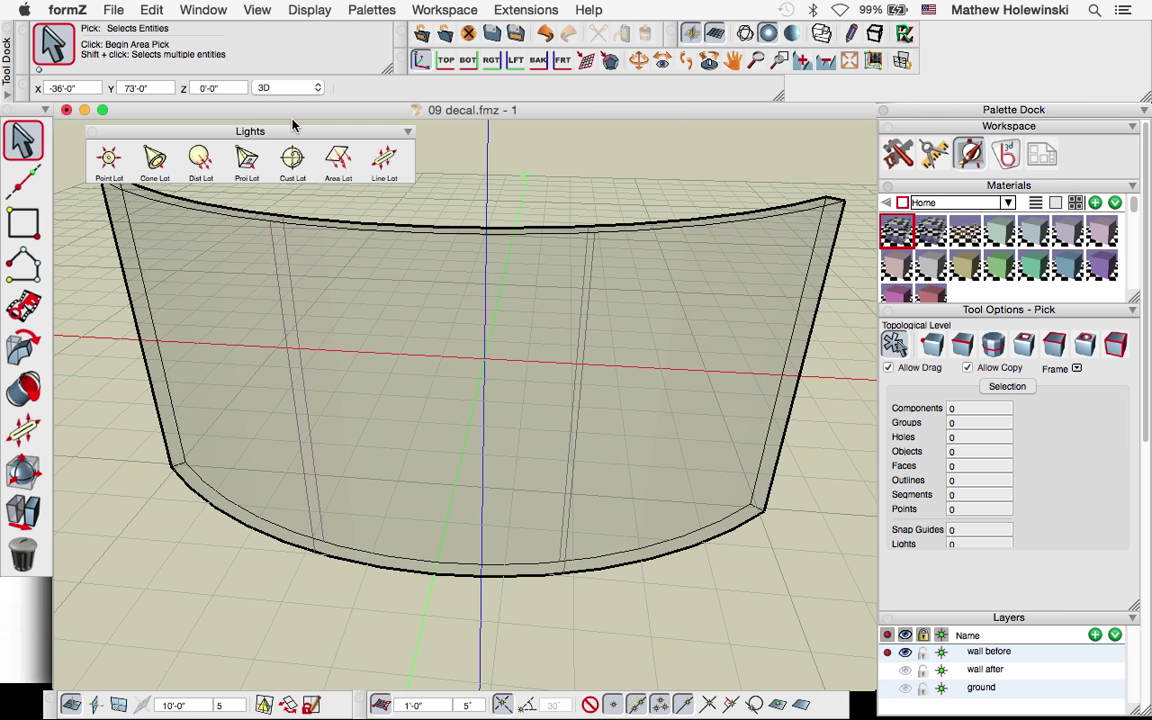
left_click(903, 33)
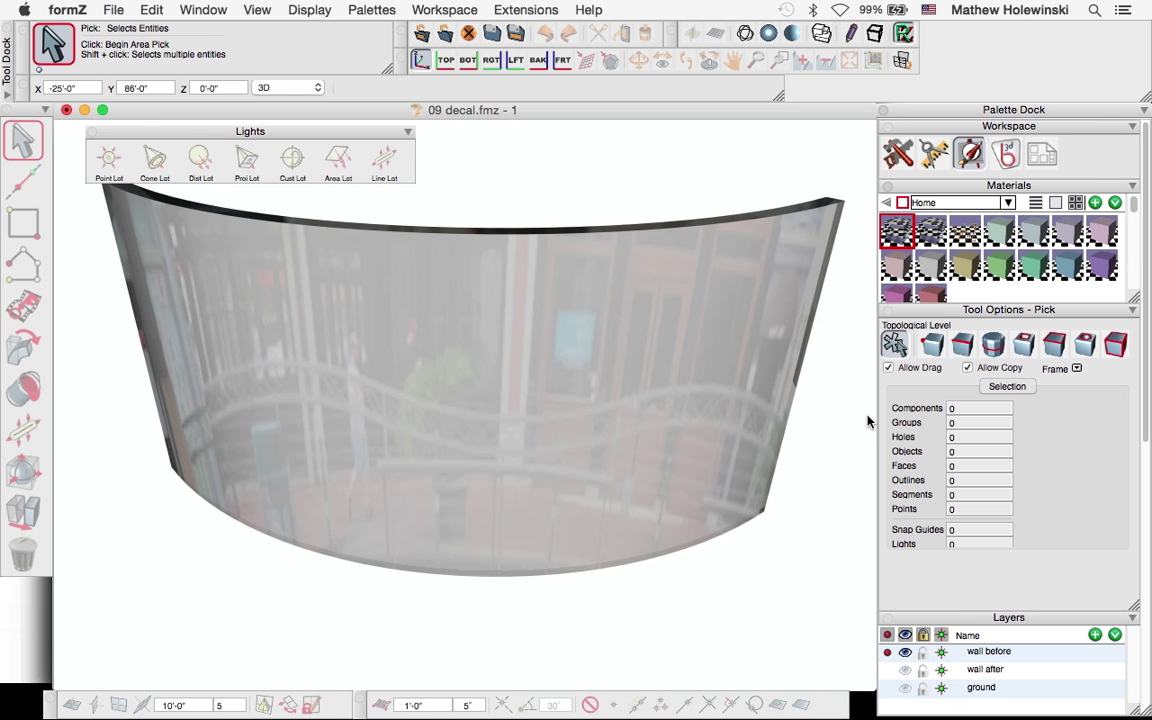
Step: Review the spherical environment map options in the RenderZone scene settings, and close the display options without changes
key("super+shift+d")
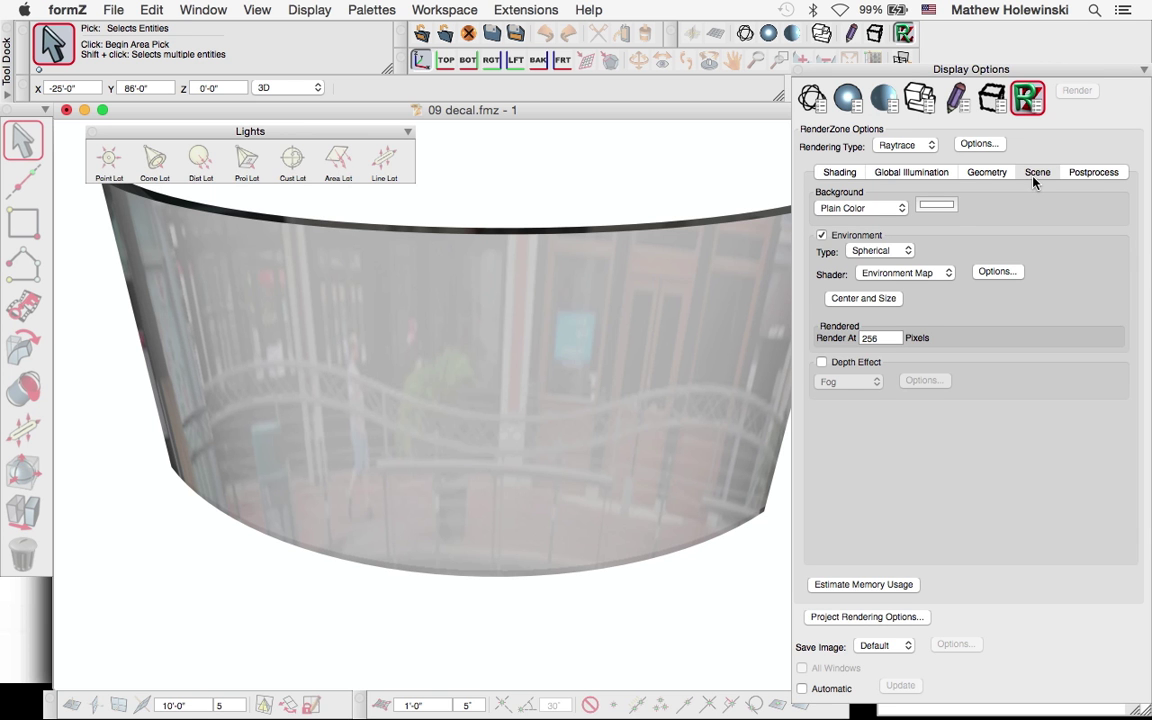
left_click(996, 271)
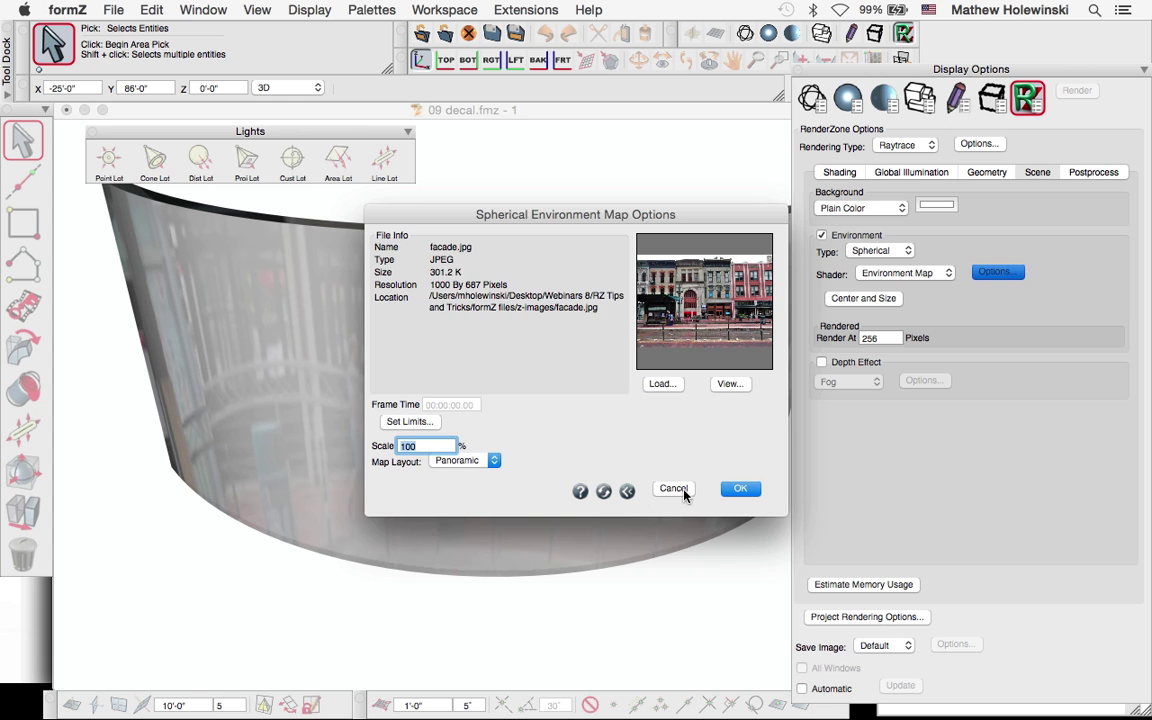
left_click(684, 491)
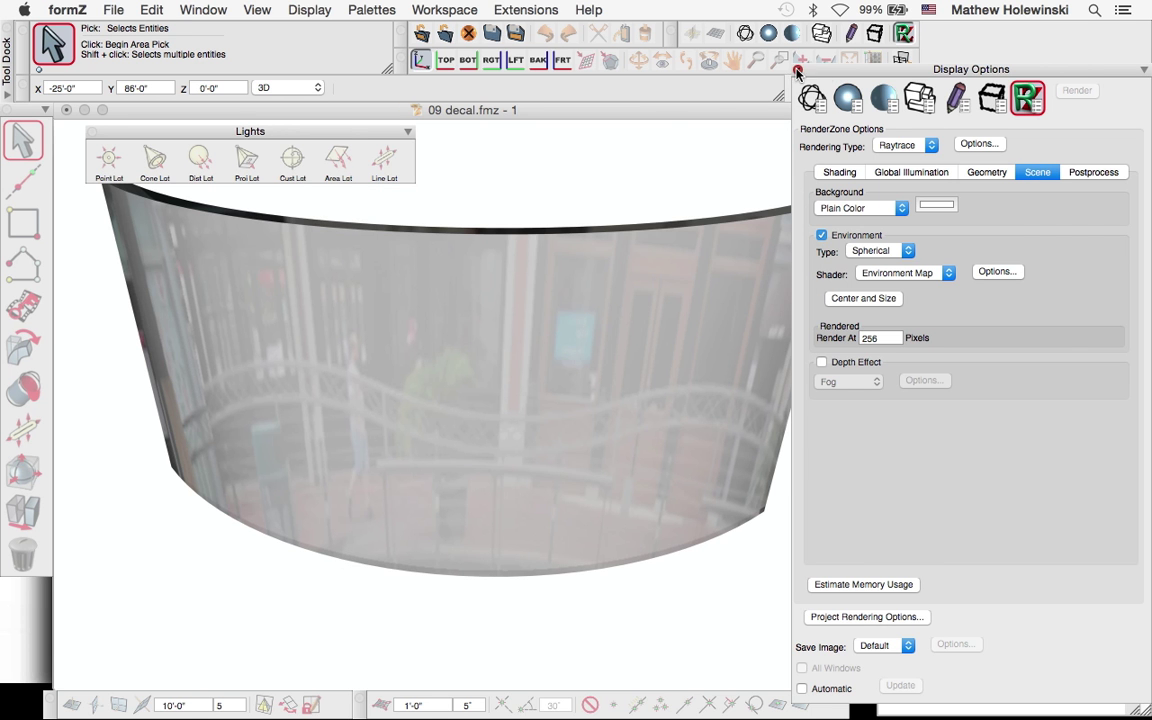
key("super+shift+d")
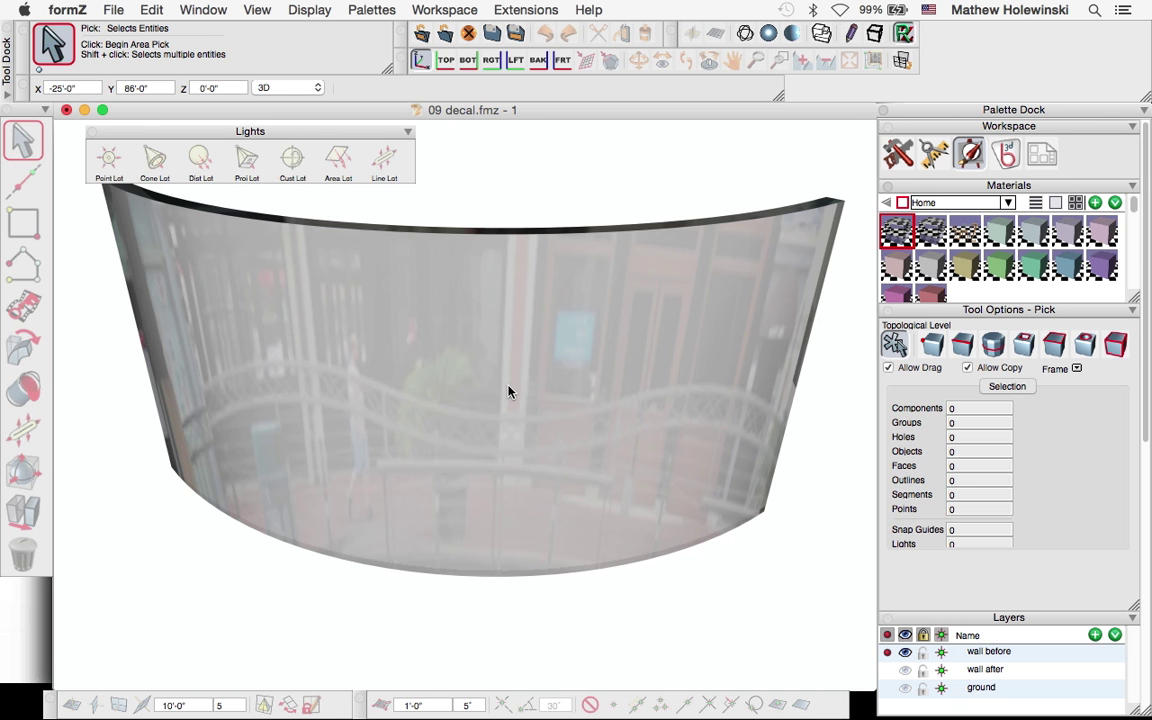
Step: Open the parameters of Material 3 and review its color type and color map options, keeping the settings
left_click(967, 232)
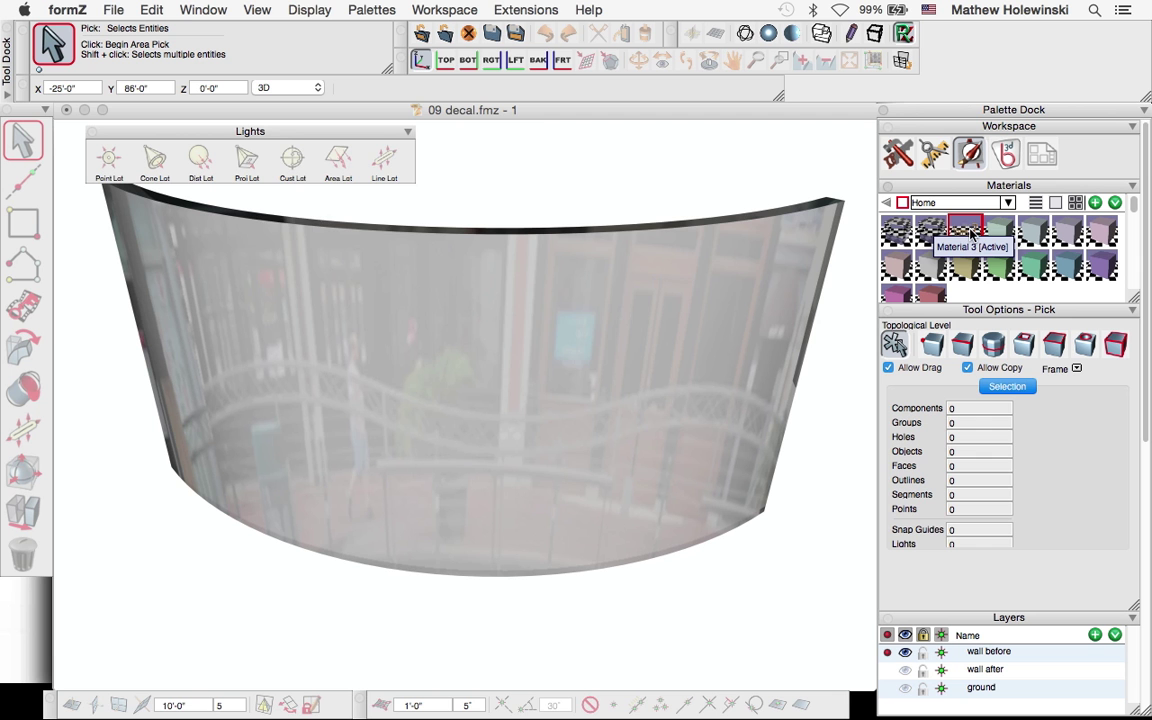
double_click(967, 232)
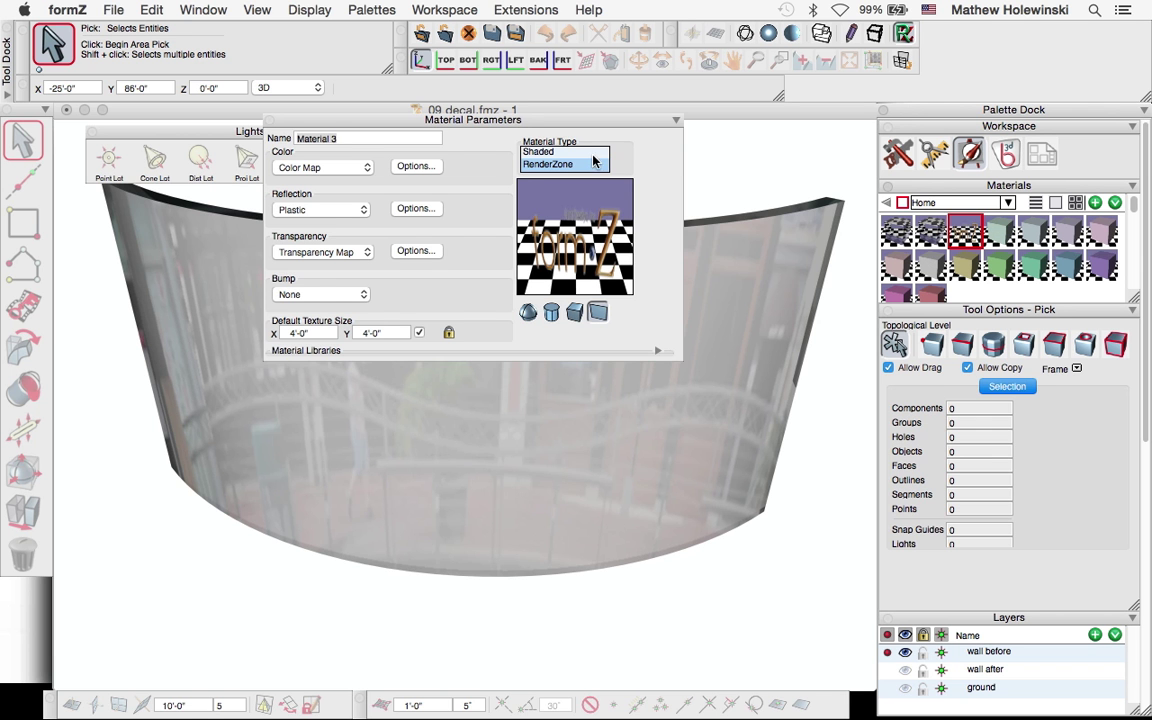
left_click_drag(510, 128, 563, 220)
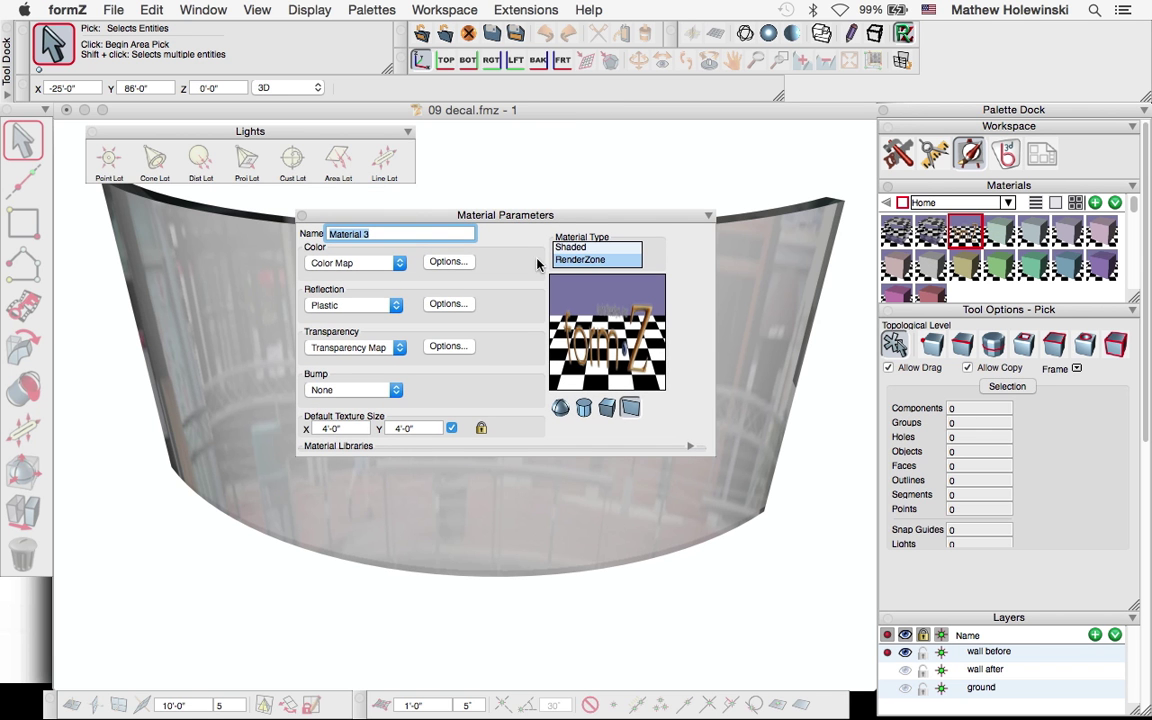
left_click(340, 263)
left_click(322, 261)
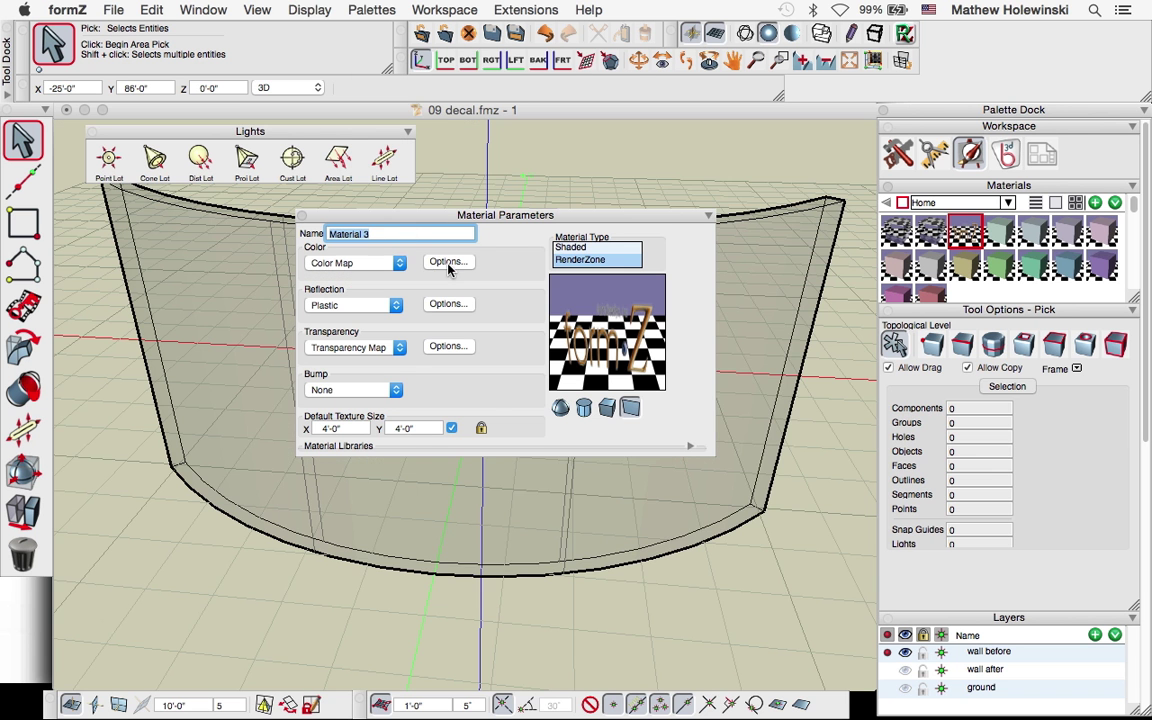
left_click(448, 262)
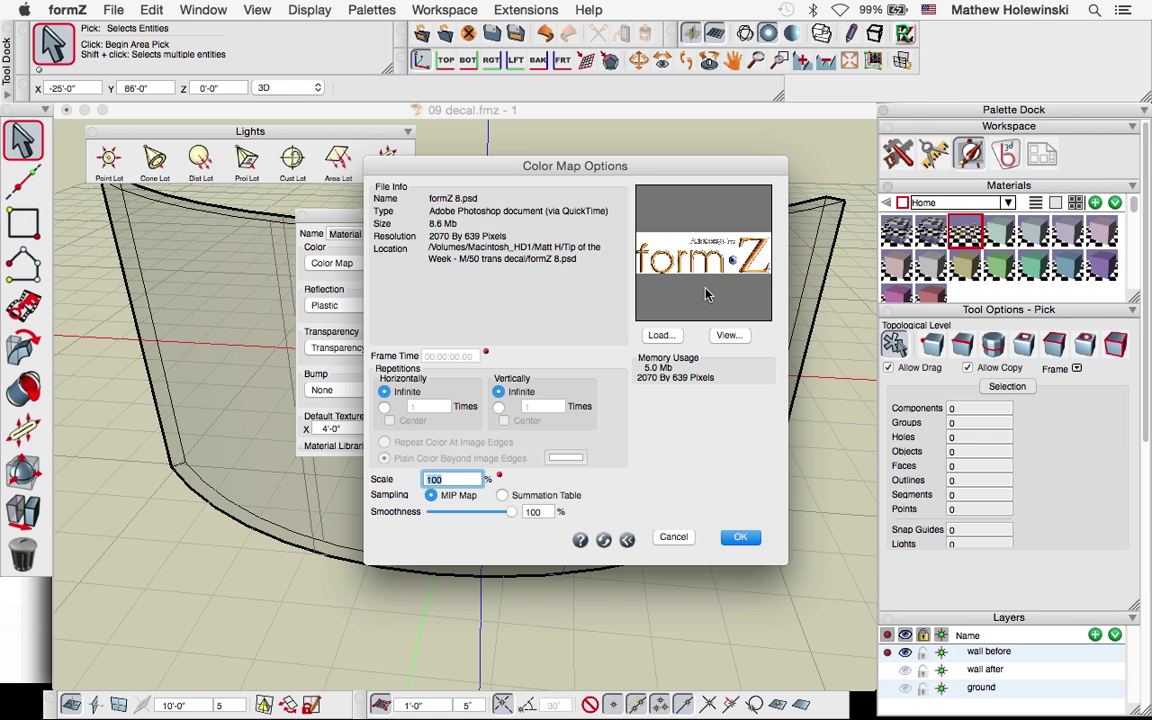
left_click(740, 539)
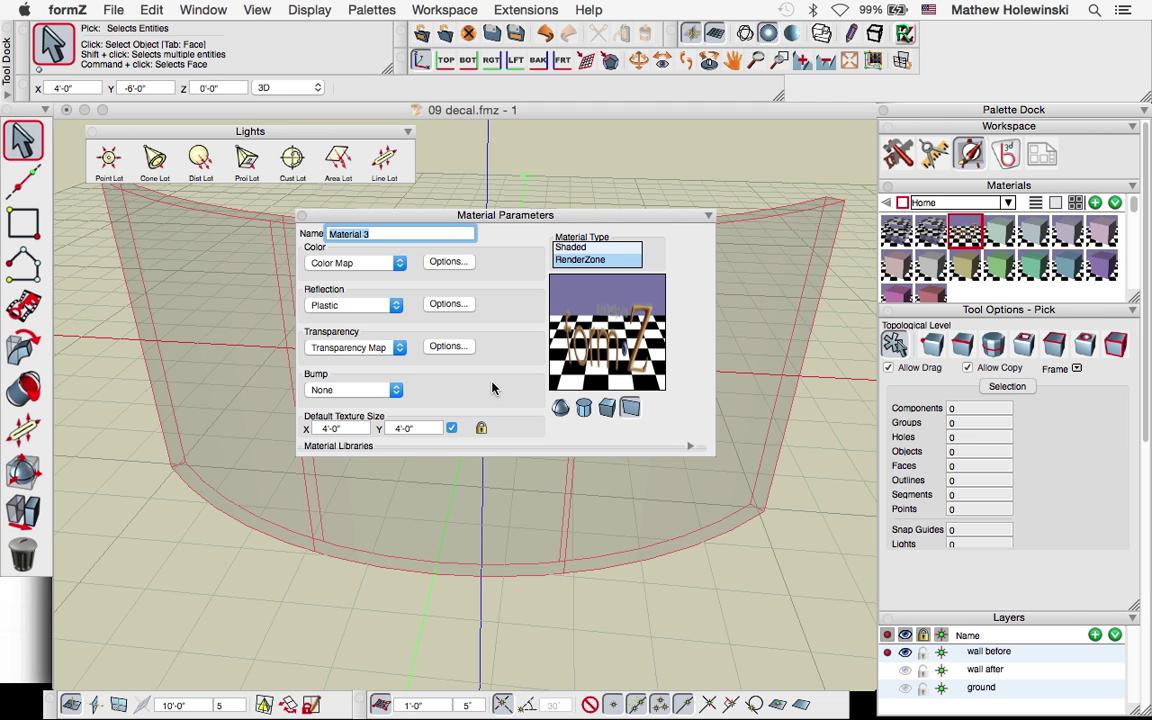
Step: Review the transparency type and transparency map options of Material 3, keep the settings, and close the material parameters
left_click(356, 352)
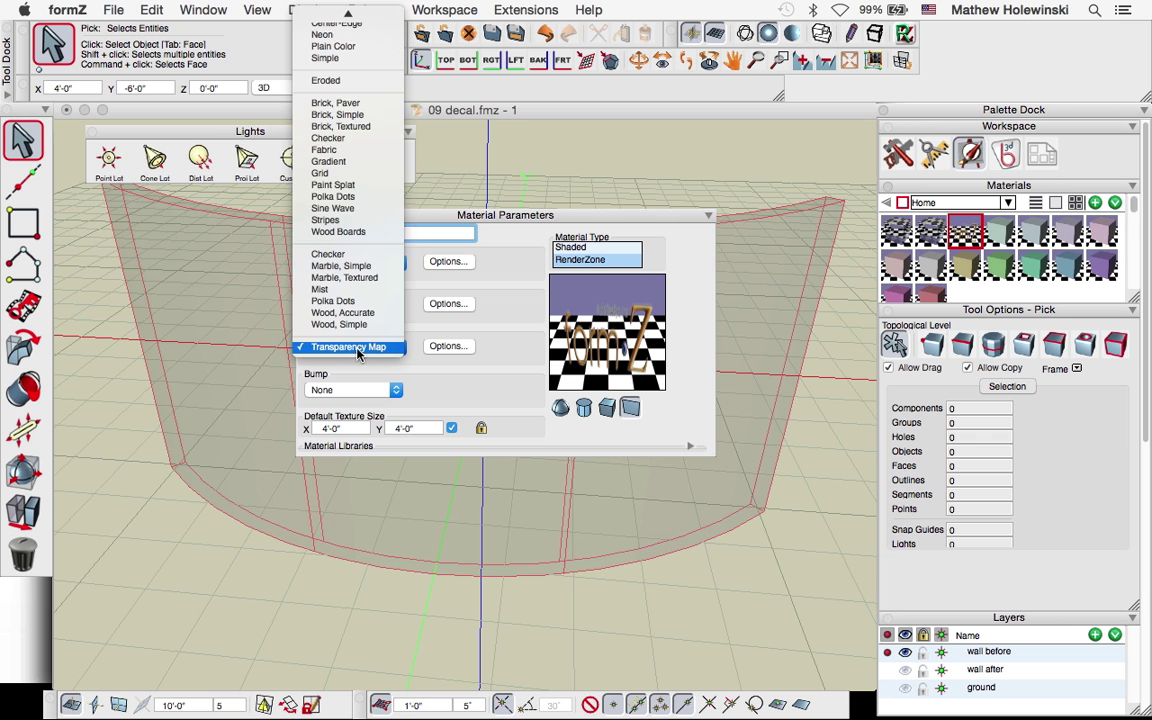
left_click(363, 349)
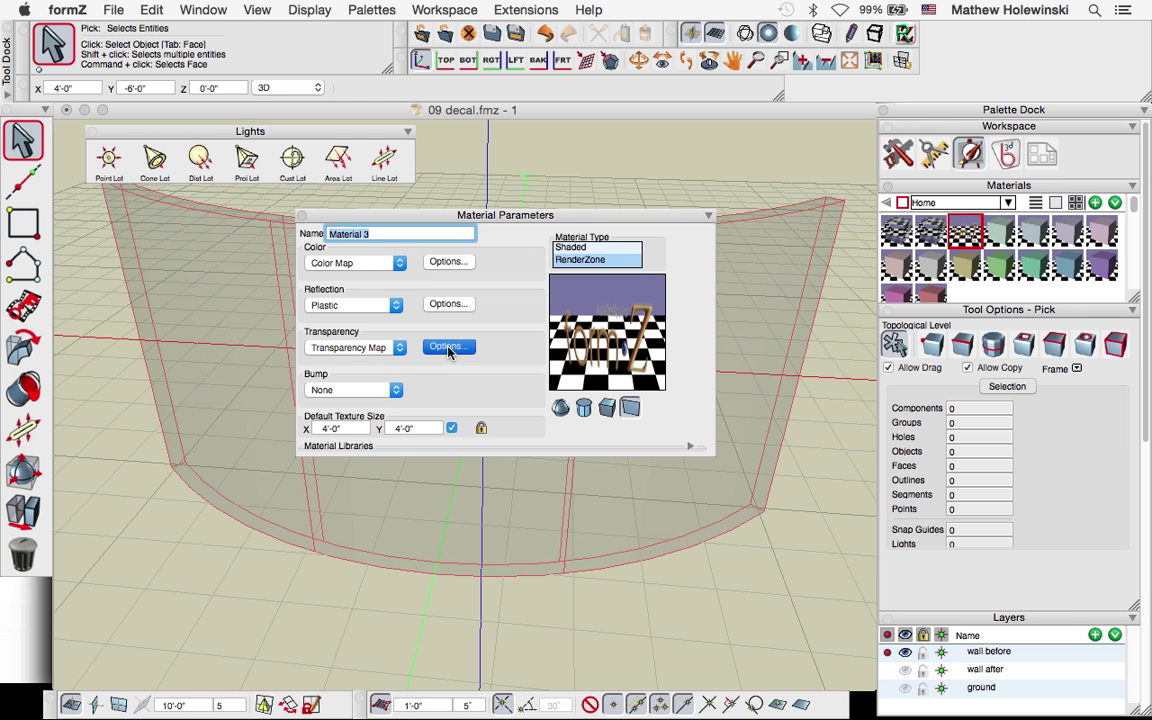
left_click(448, 347)
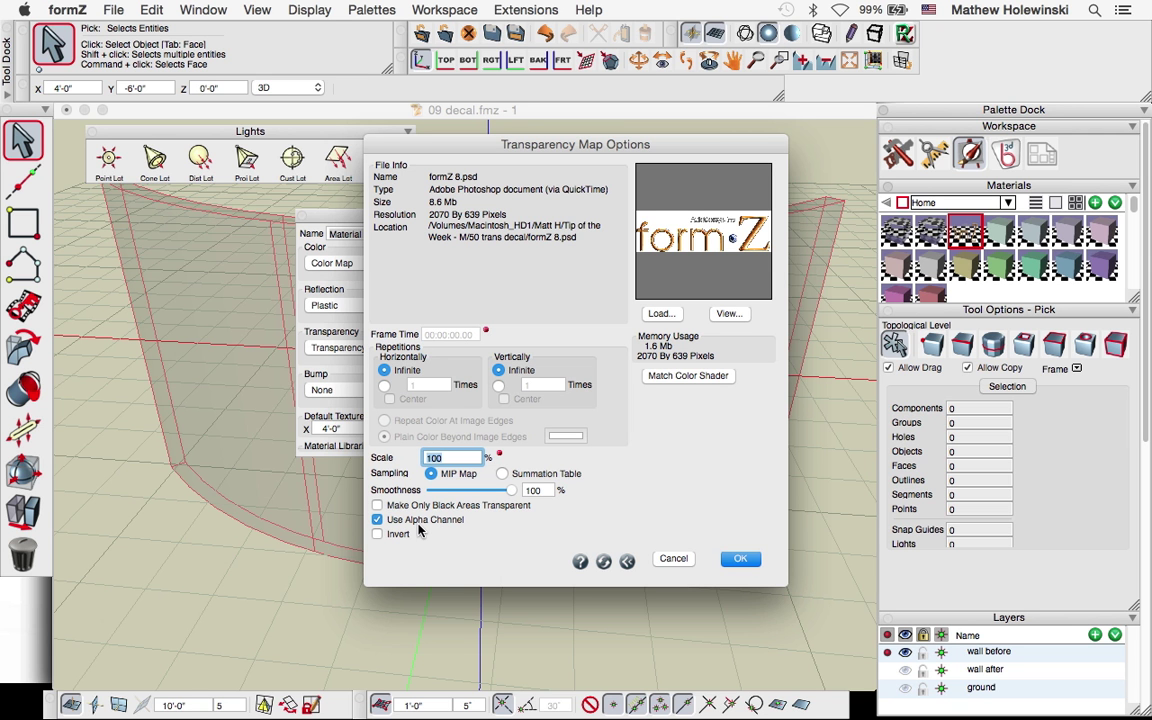
left_click(739, 561)
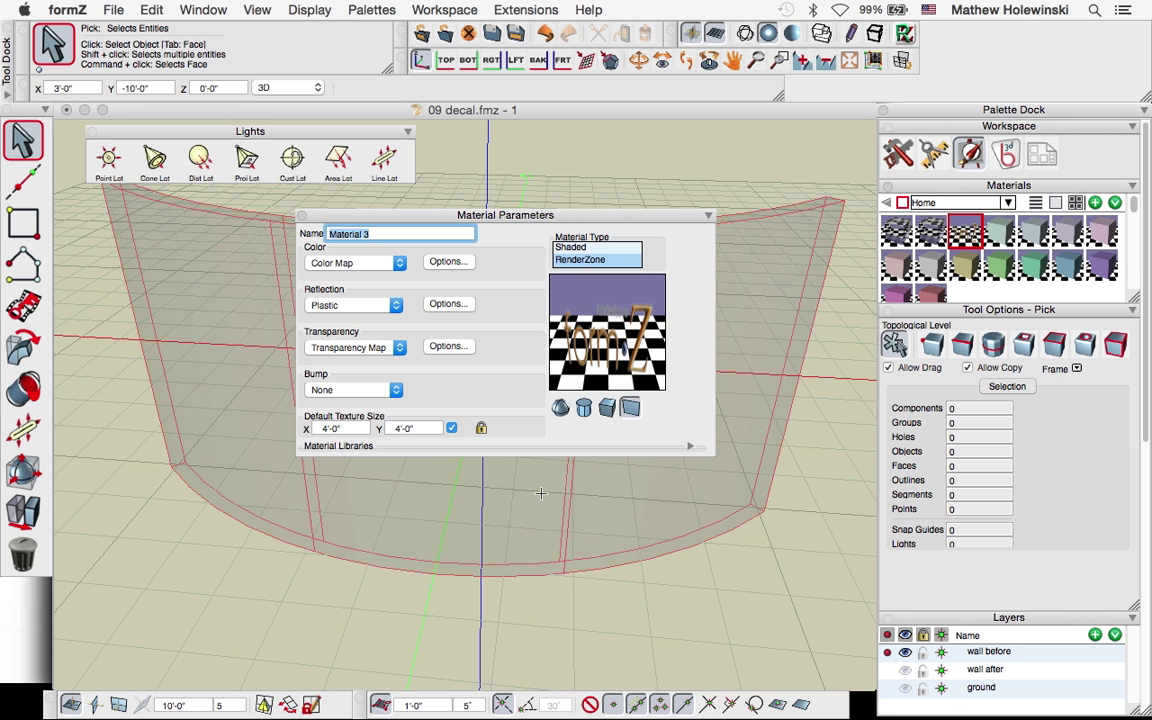
left_click(301, 215)
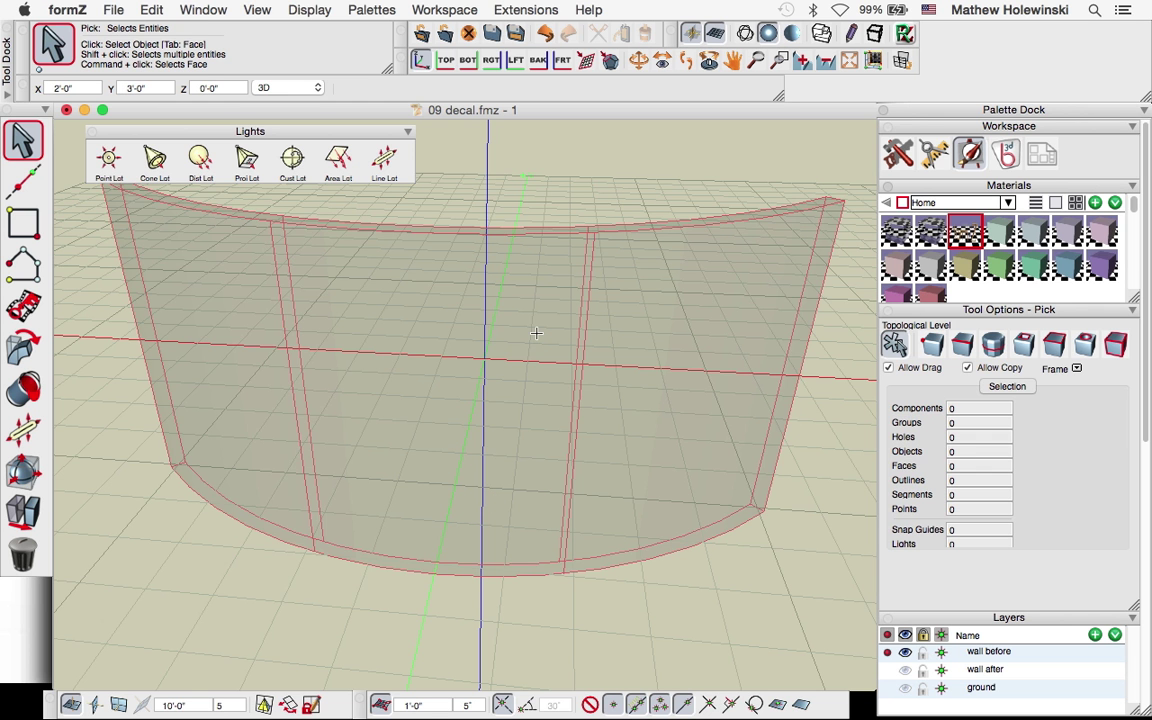
Step: Start the Decal tool on the curved glass wall to open its decal settings
left_click(520, 291)
left_click(27, 390)
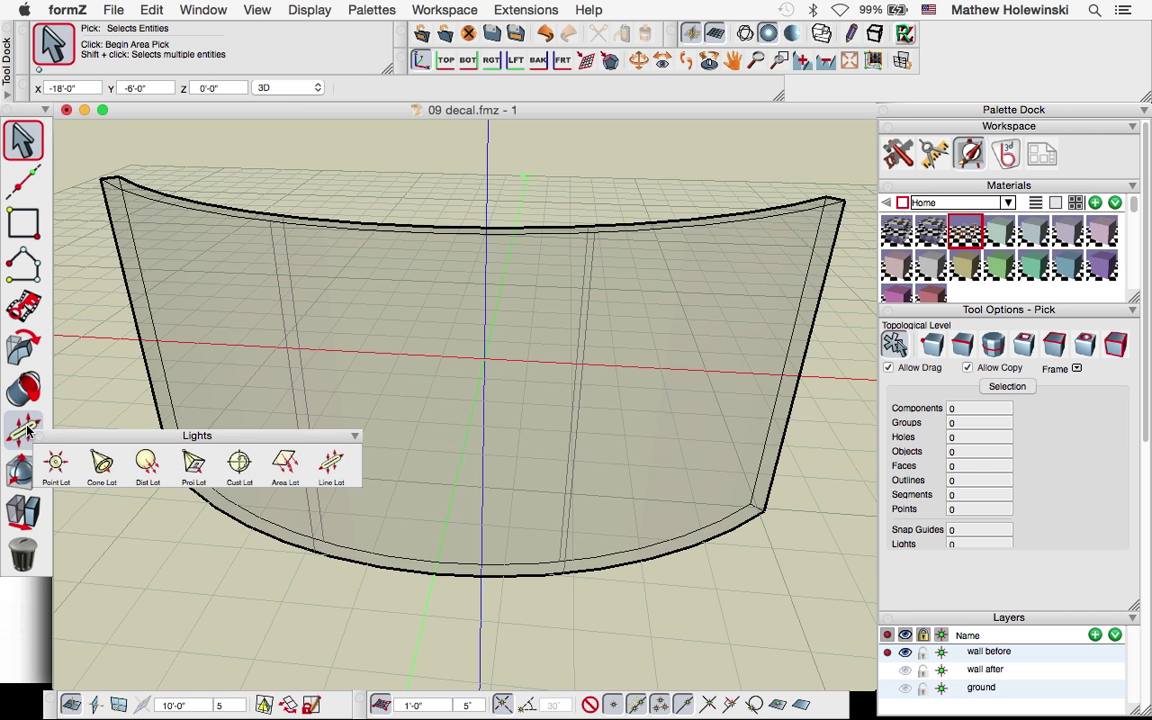
left_click(22, 468)
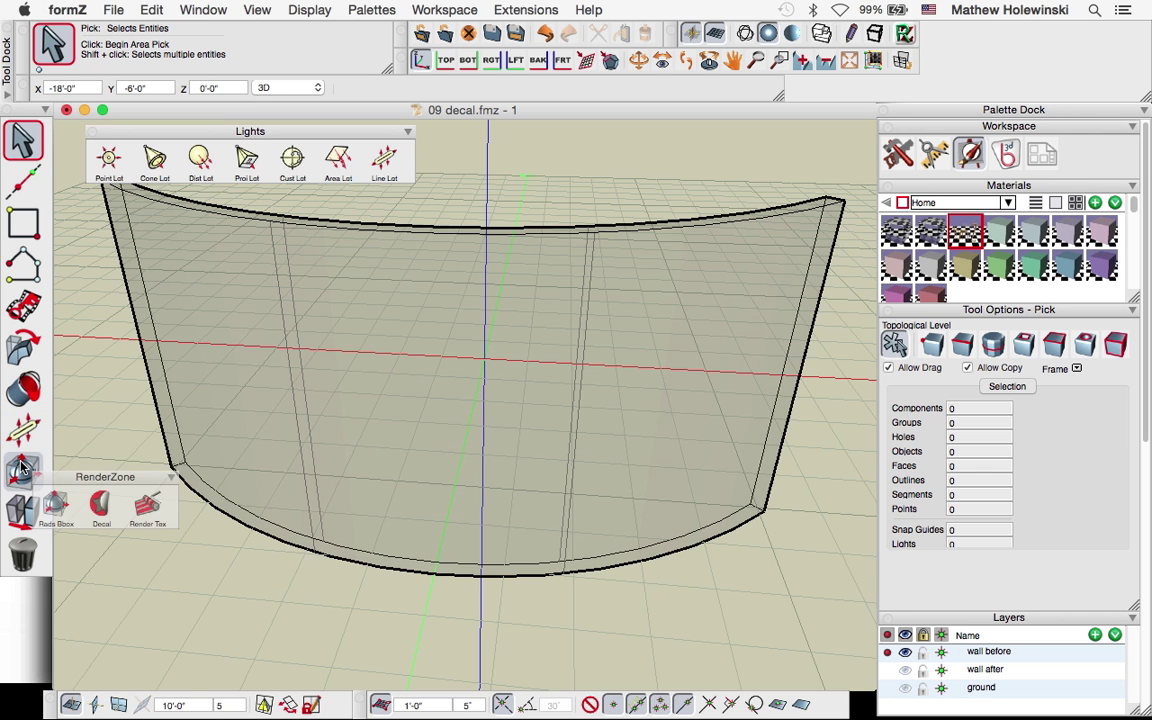
left_click(101, 505)
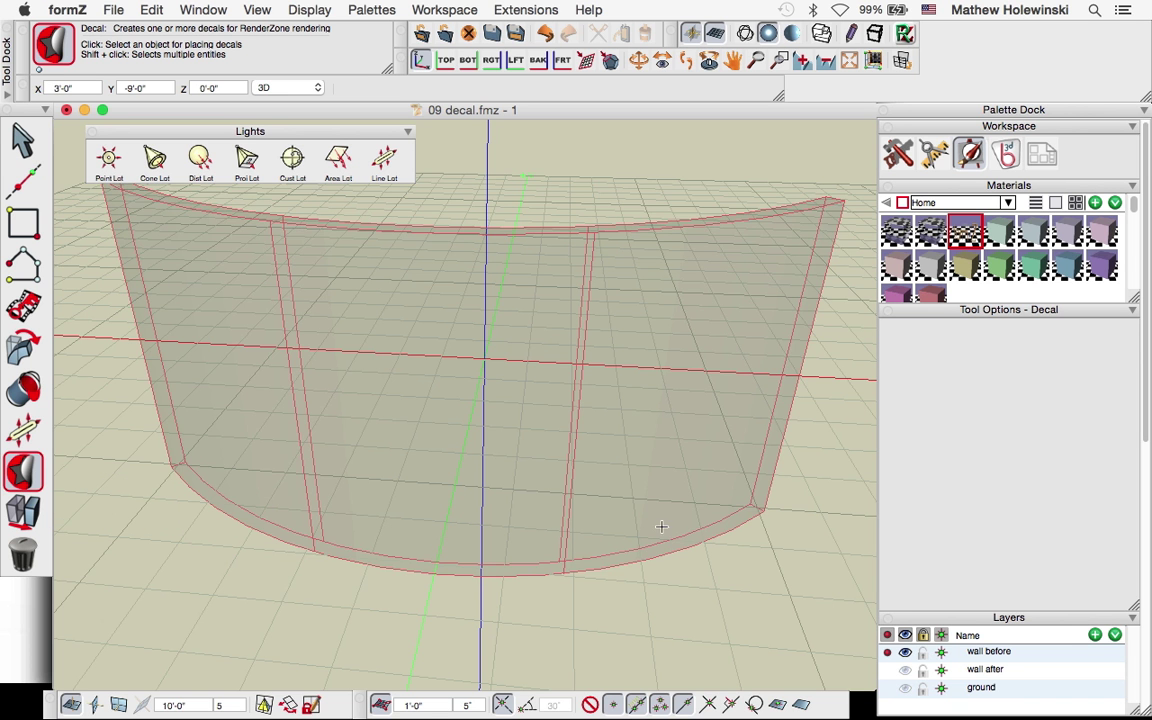
mouse_move(432, 340)
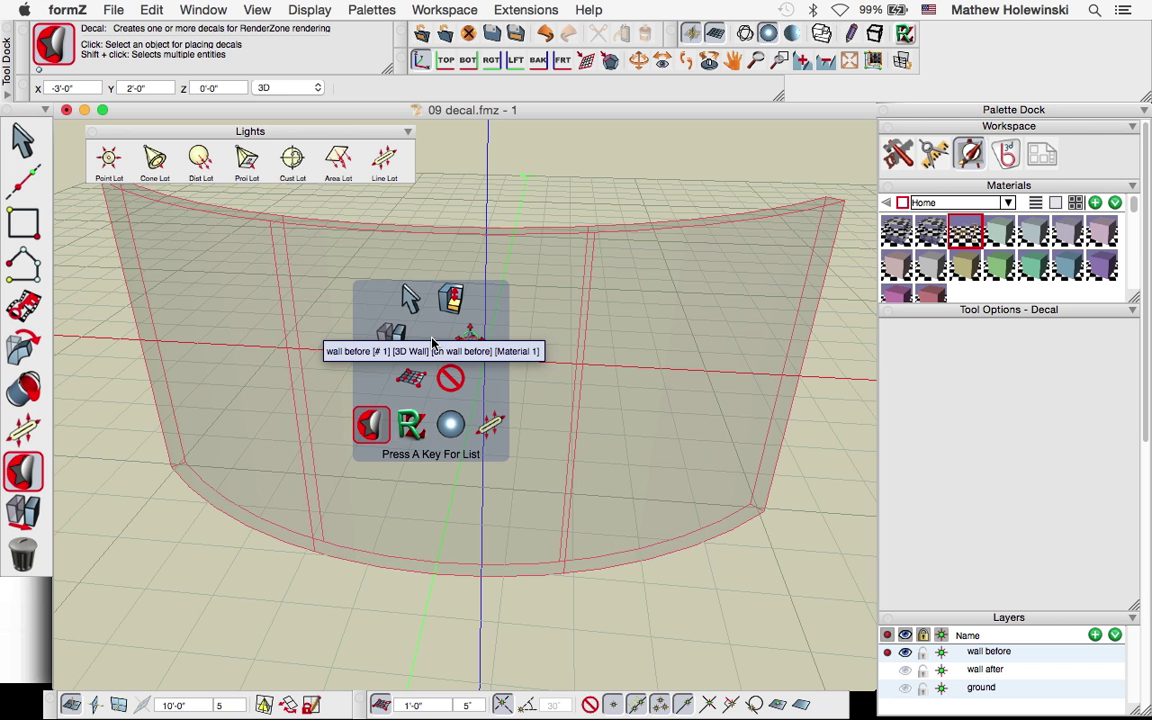
key("d")
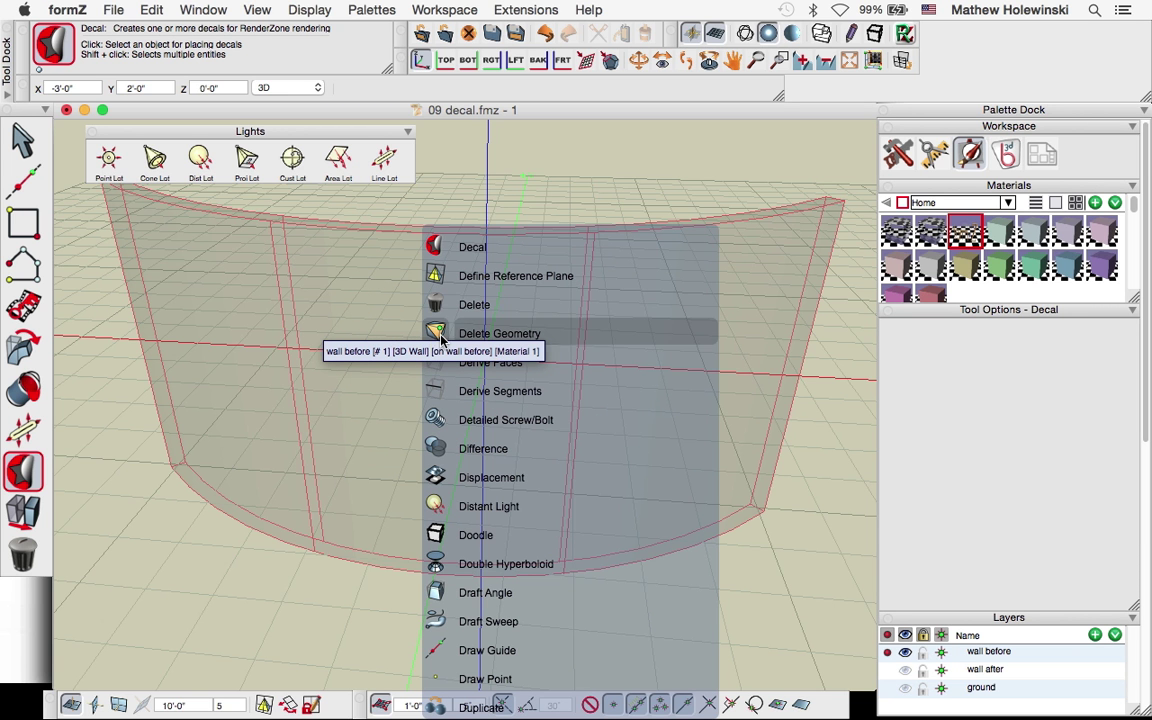
left_click(490, 255)
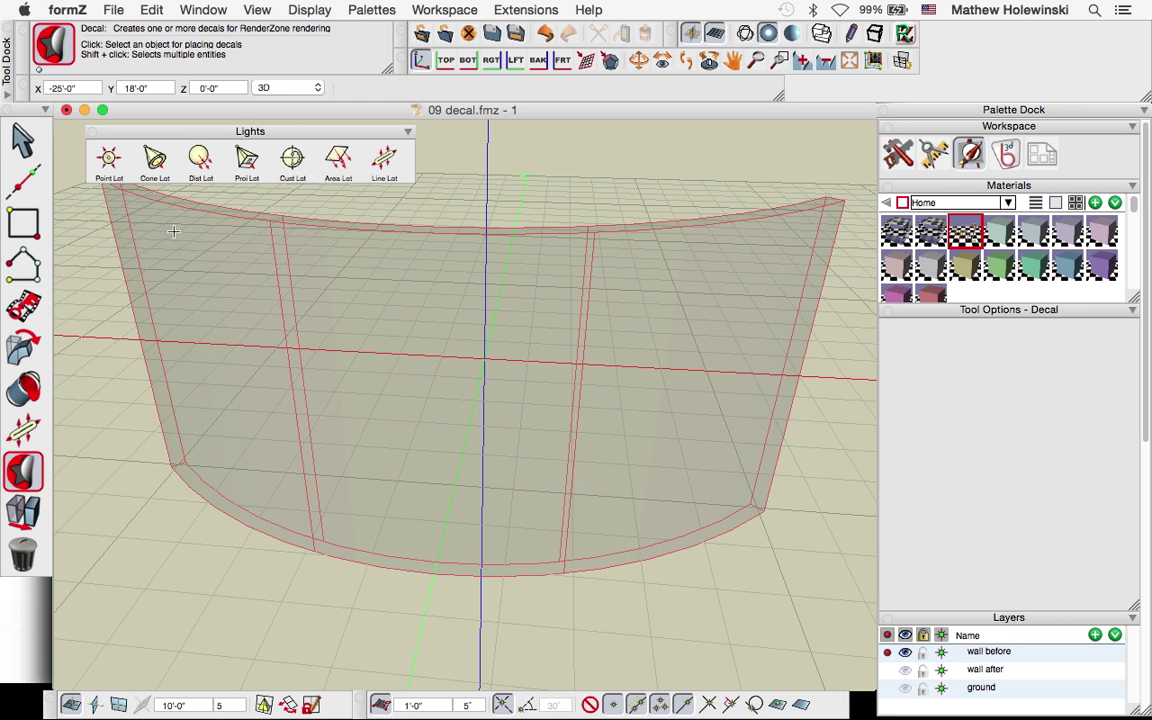
left_click(481, 247)
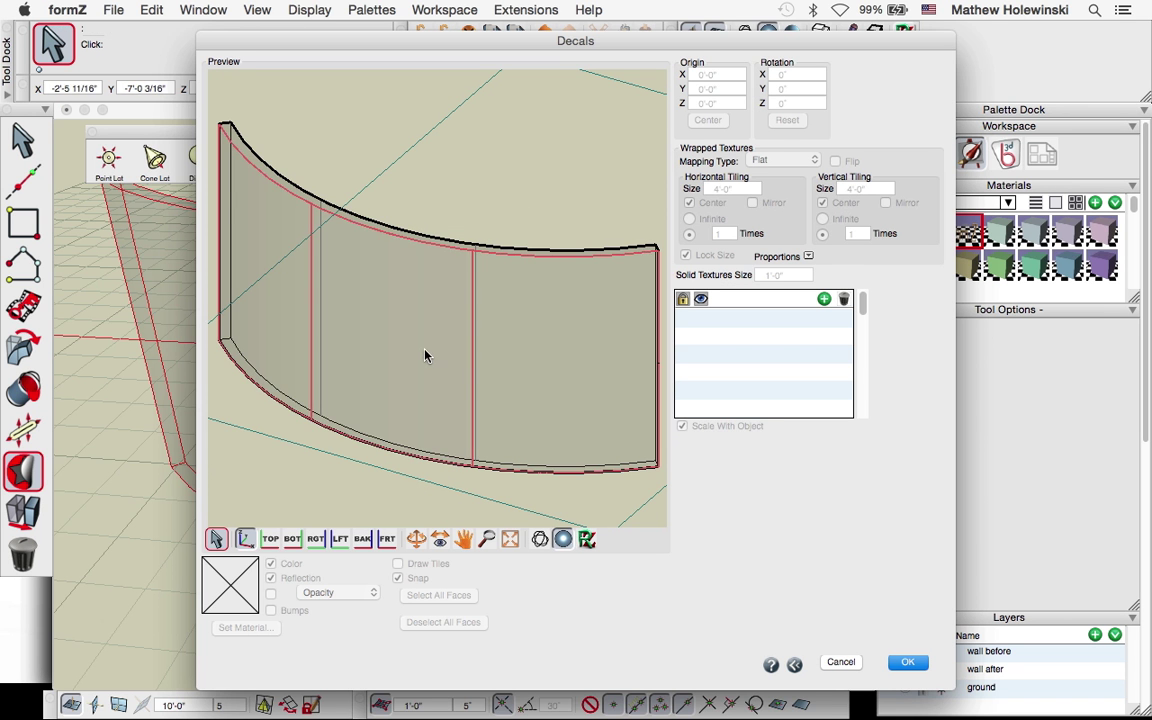
Step: Add a decal texture group to the wall and assign it the formZ logo material
left_click(824, 300)
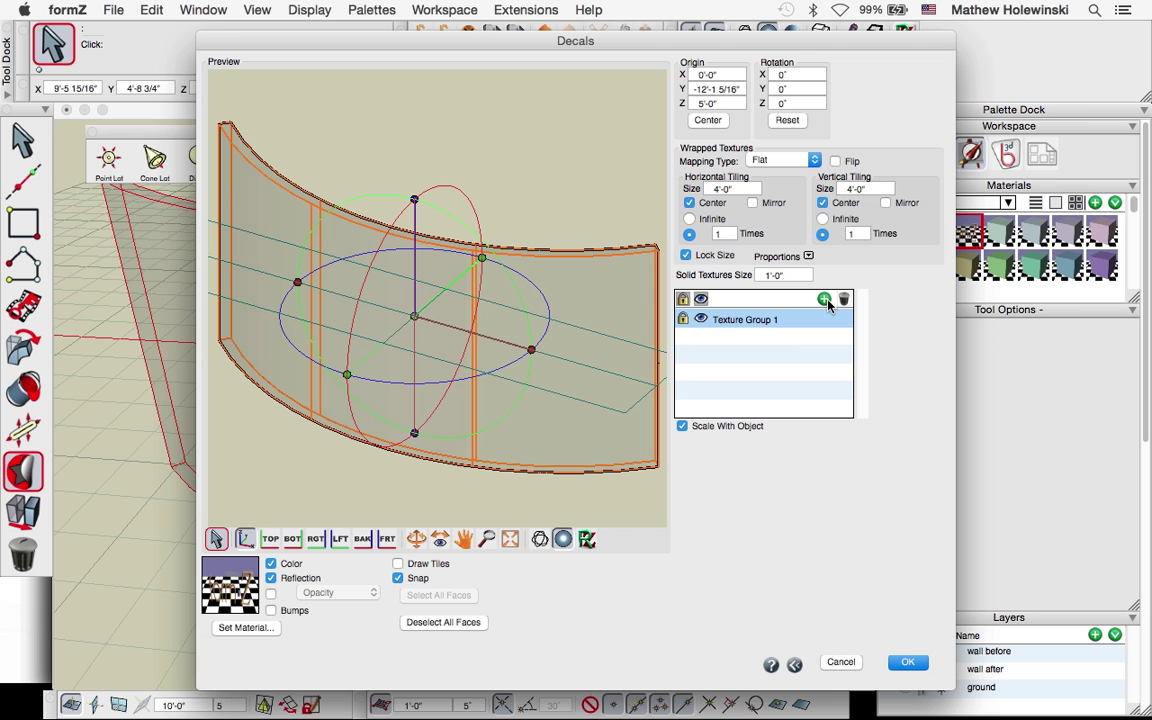
left_click(245, 627)
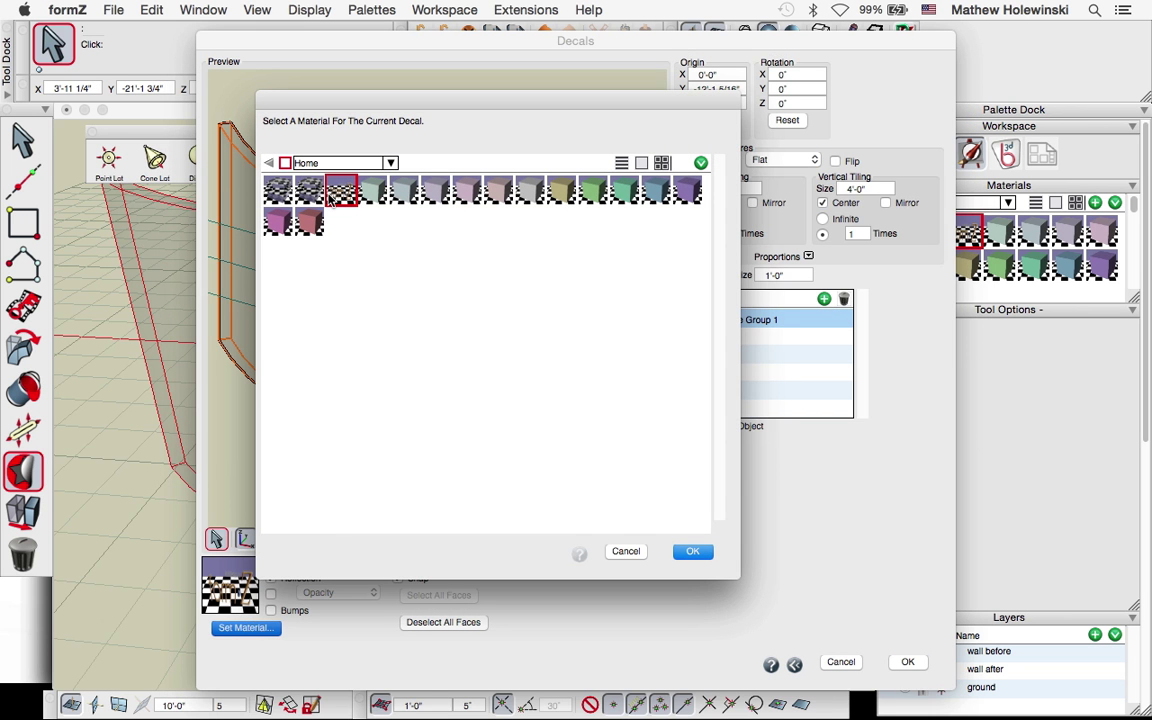
left_click(693, 549)
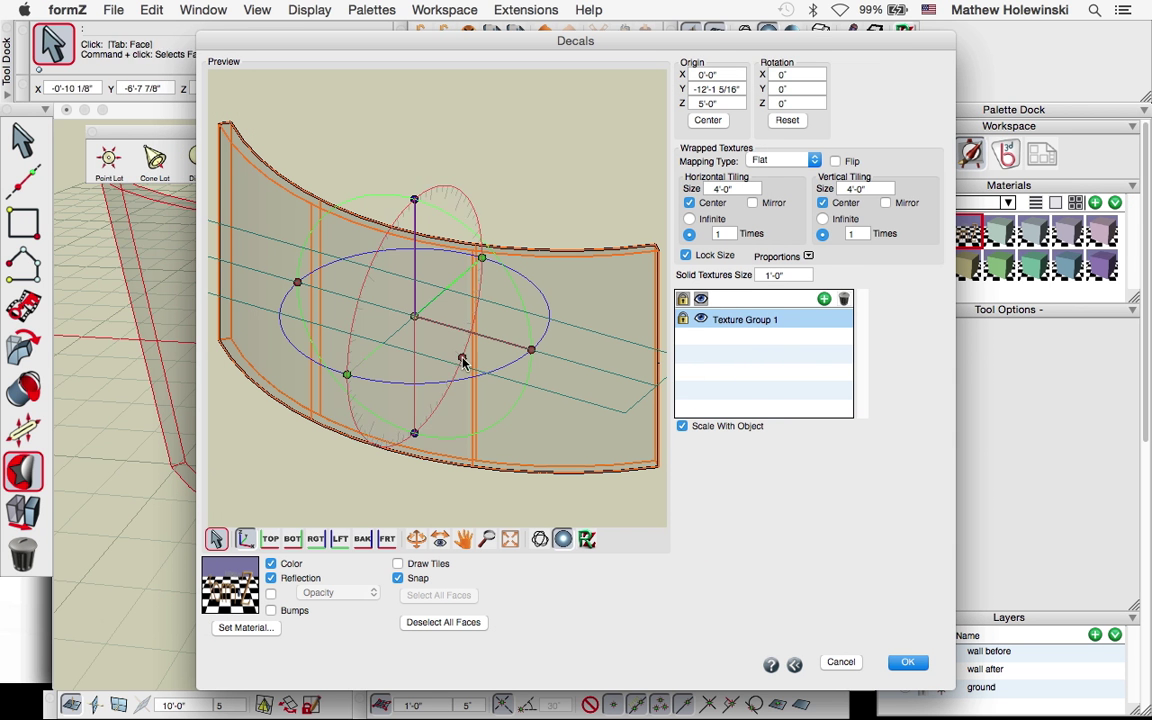
Step: Enable Draw Tiles and rotate the decal's texture map 90° about its X axis so it stands upright
left_click(436, 566)
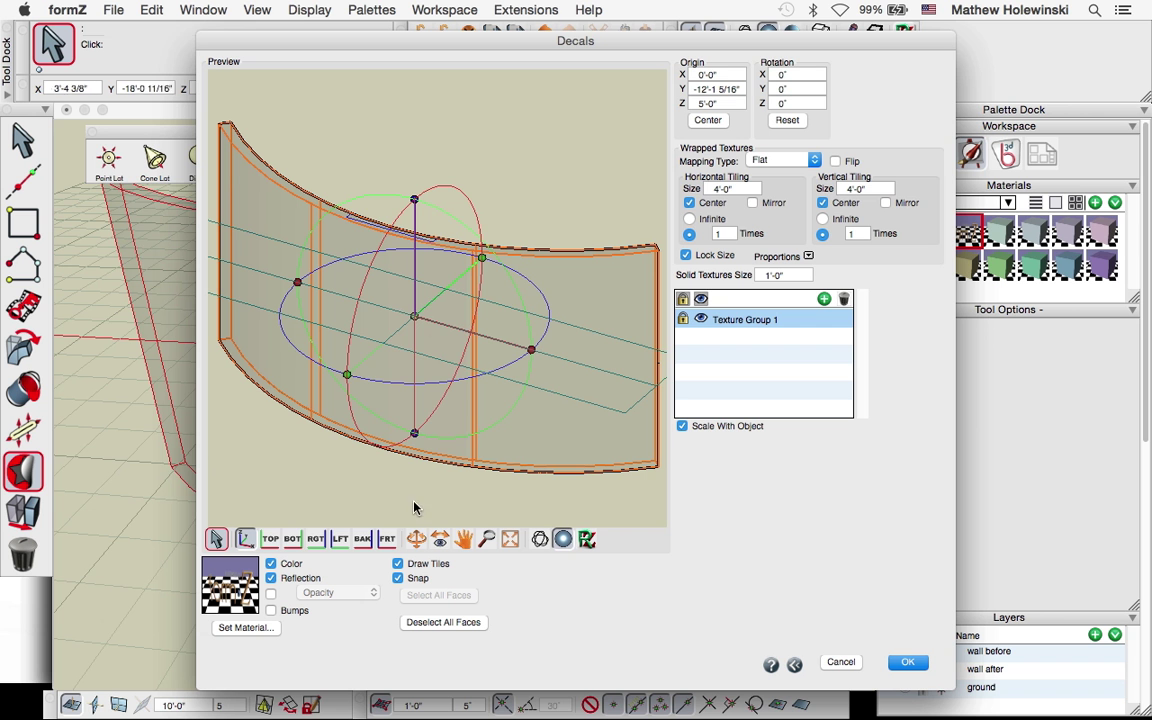
left_click(384, 243)
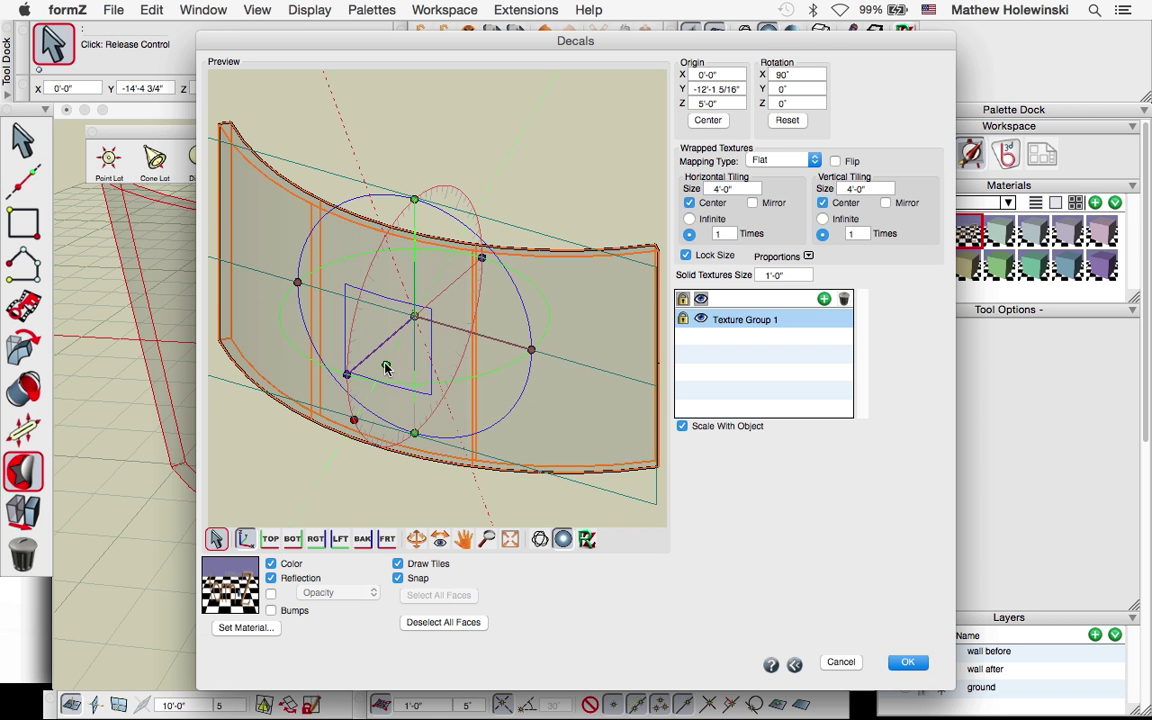
left_click(325, 468)
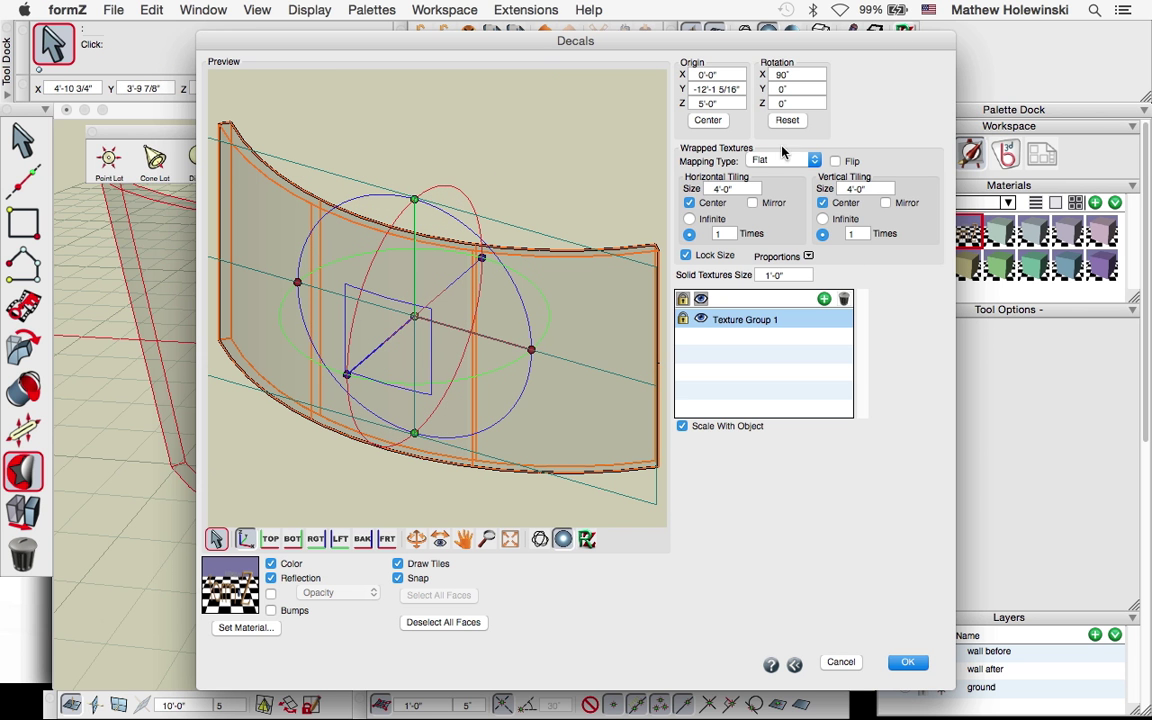
Step: Match the decal's proportions to the color map formZ 8.psd and set the horizontal tile size to 16'-0"
left_click(809, 258)
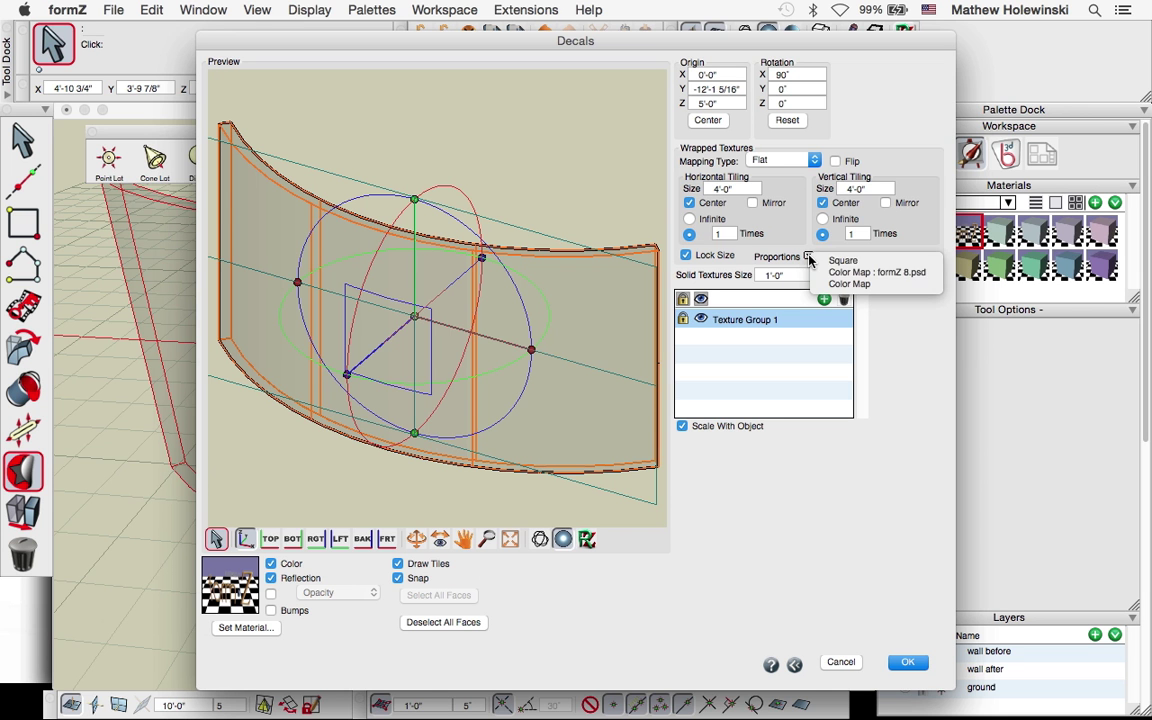
left_click(878, 273)
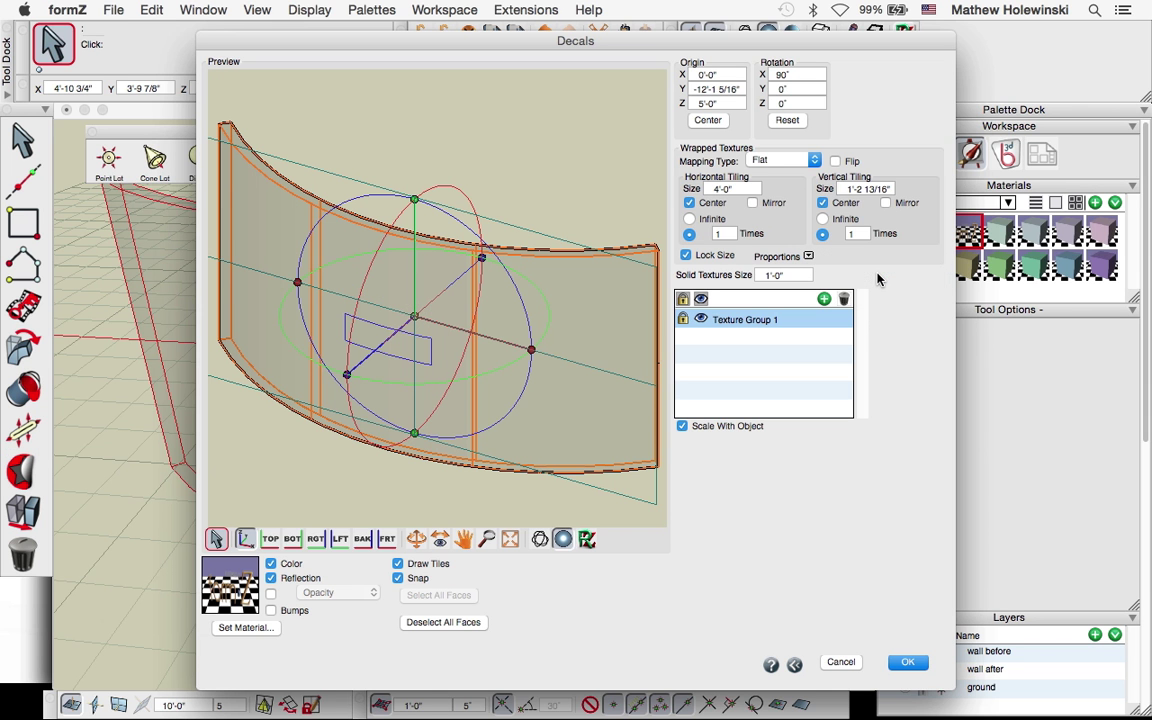
double_click(718, 188)
type("16")
key("Return")
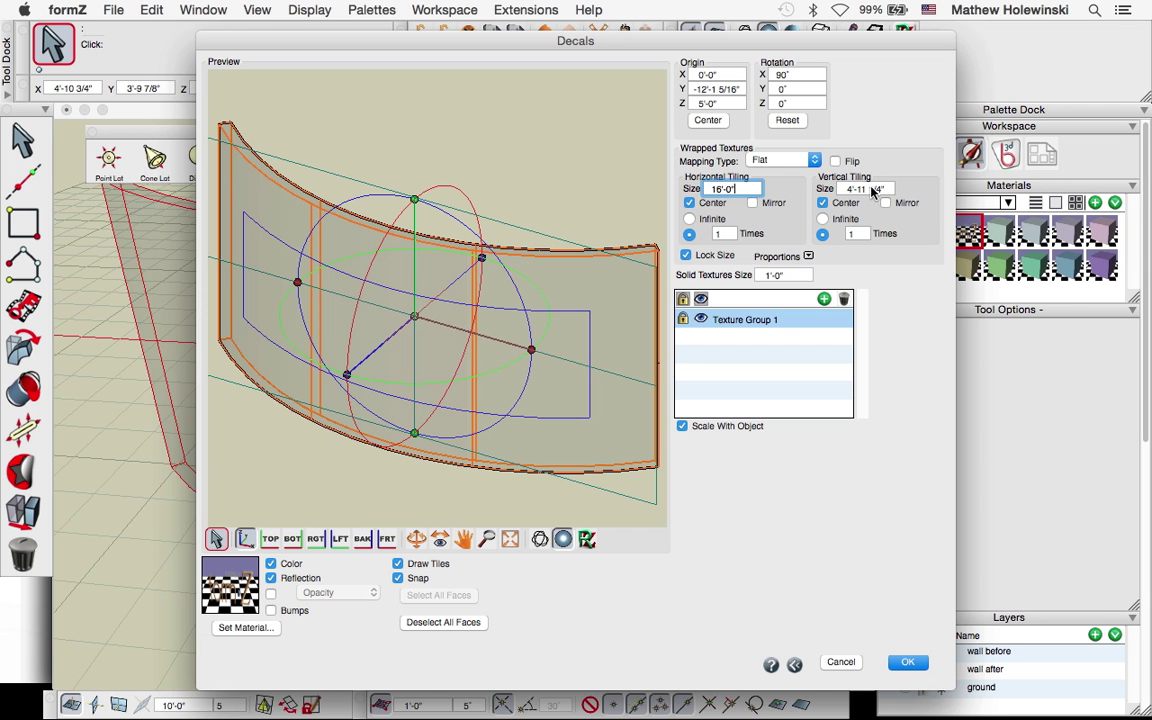
Step: Lower the decal's origin to a Z height of 4'-10" and preview it with RenderZone before returning to the shaded preview
left_click(603, 355)
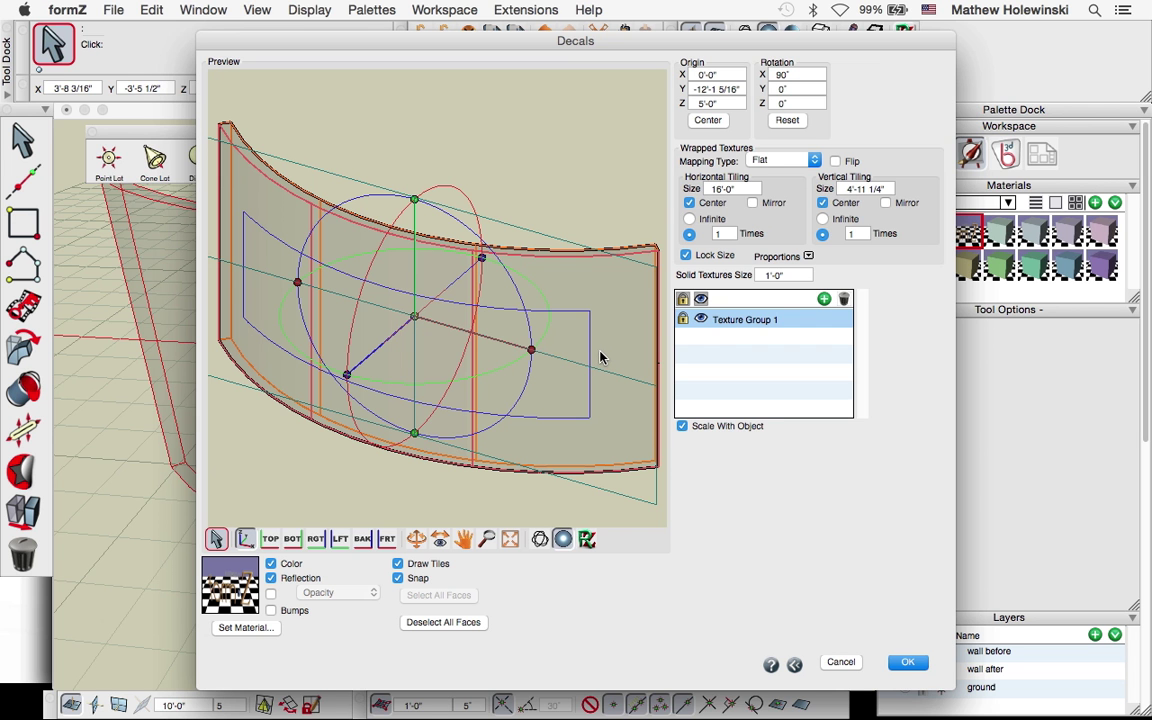
left_click(445, 384)
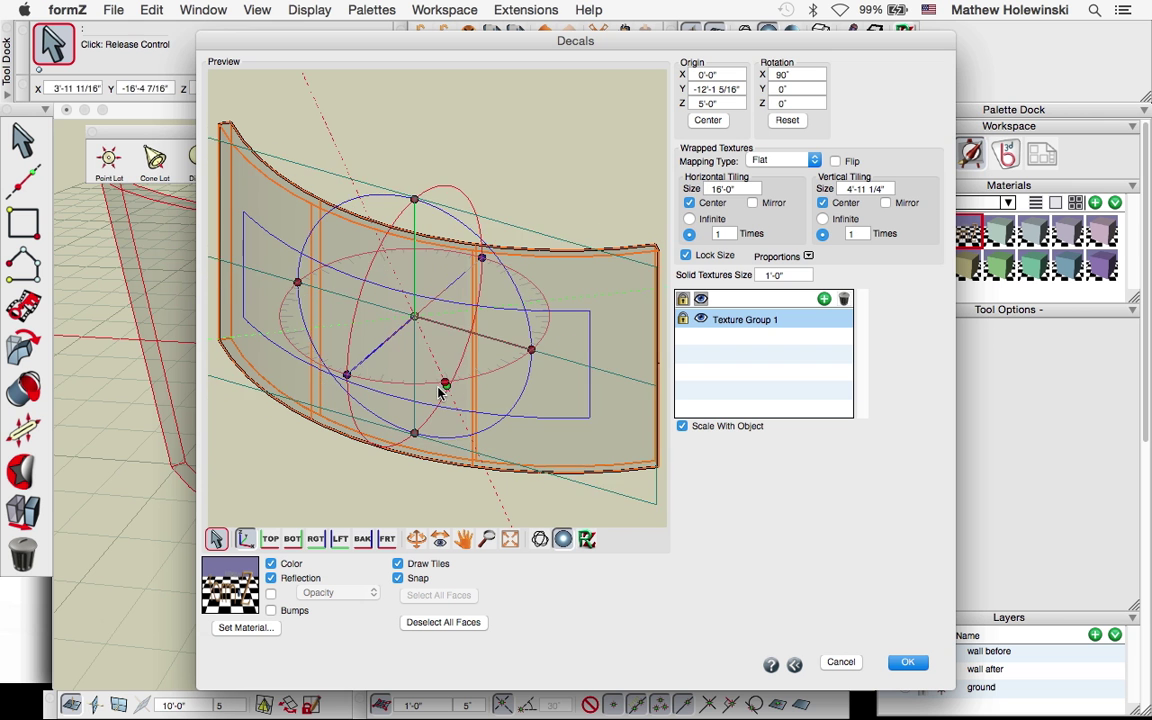
left_click(445, 384)
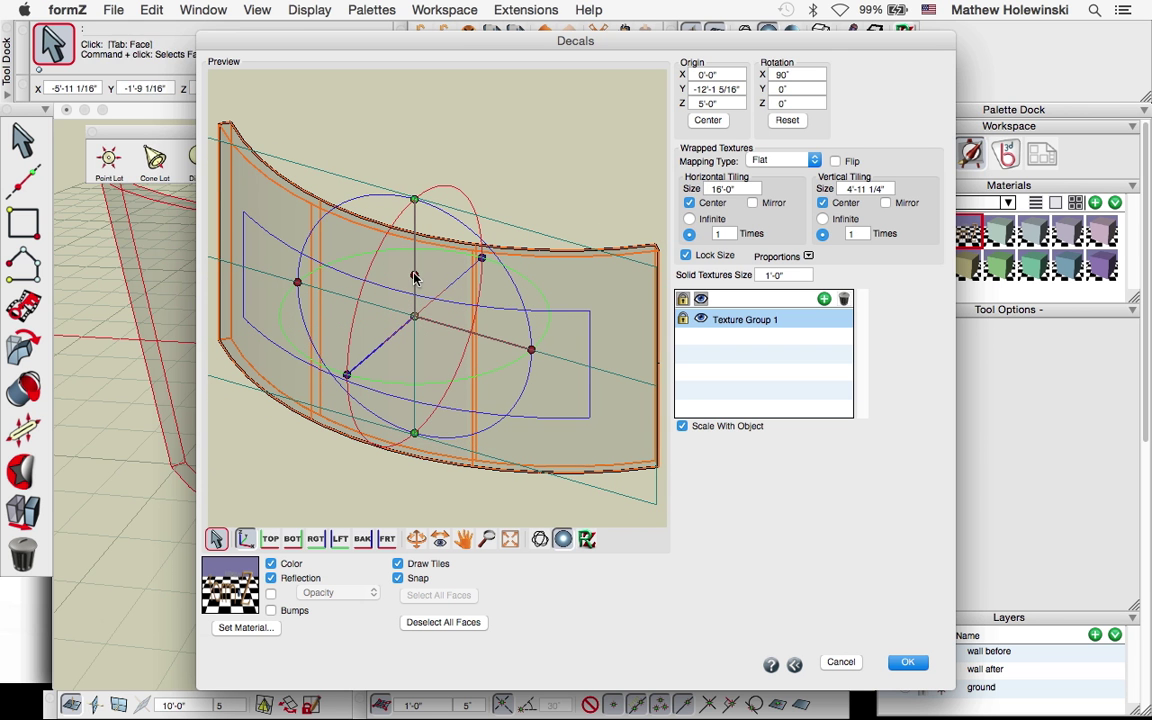
left_click(415, 278)
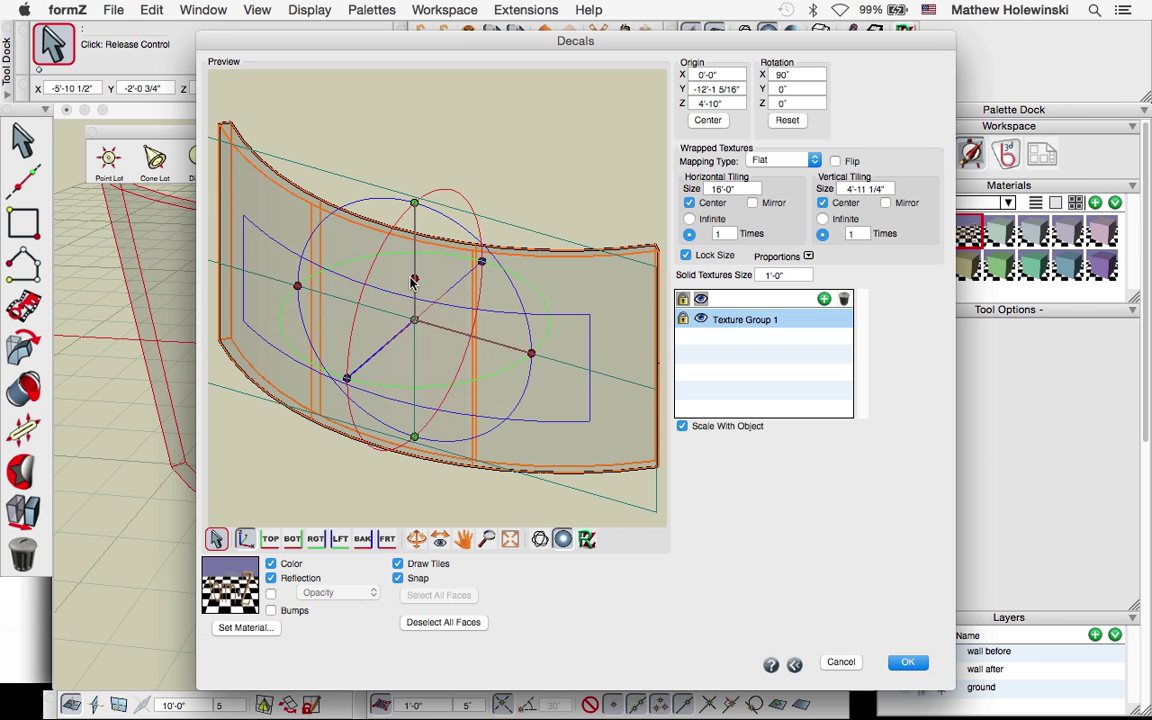
left_click(415, 283)
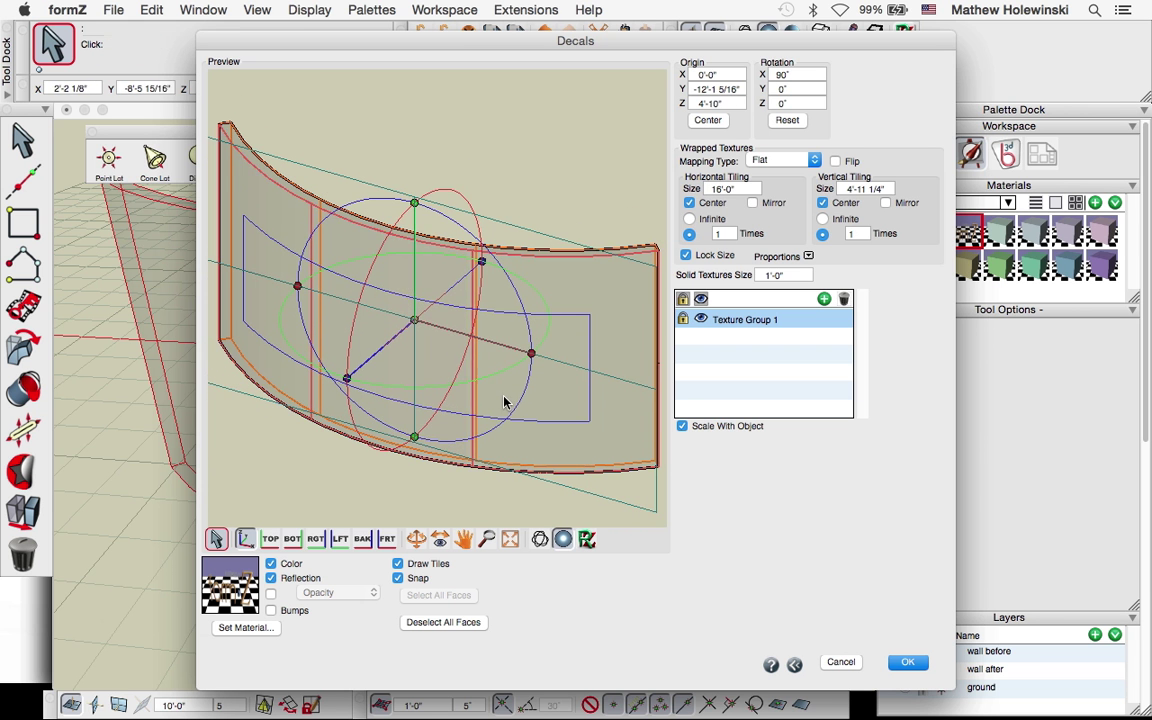
left_click(587, 539)
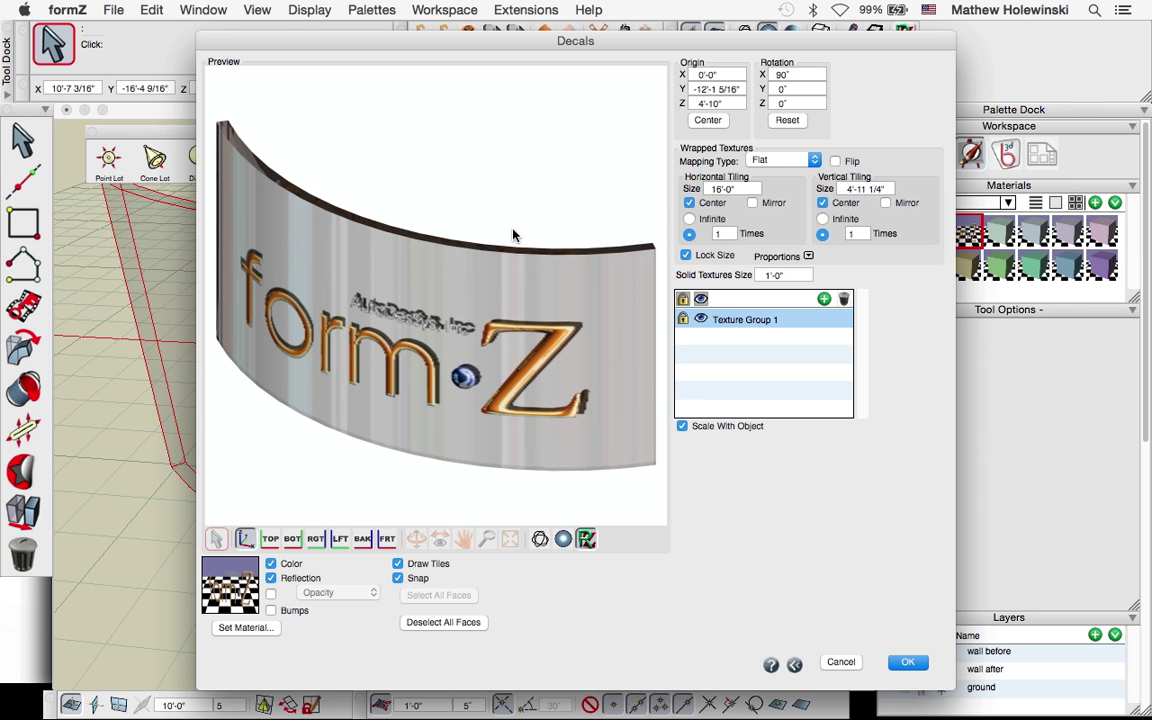
left_click(565, 541)
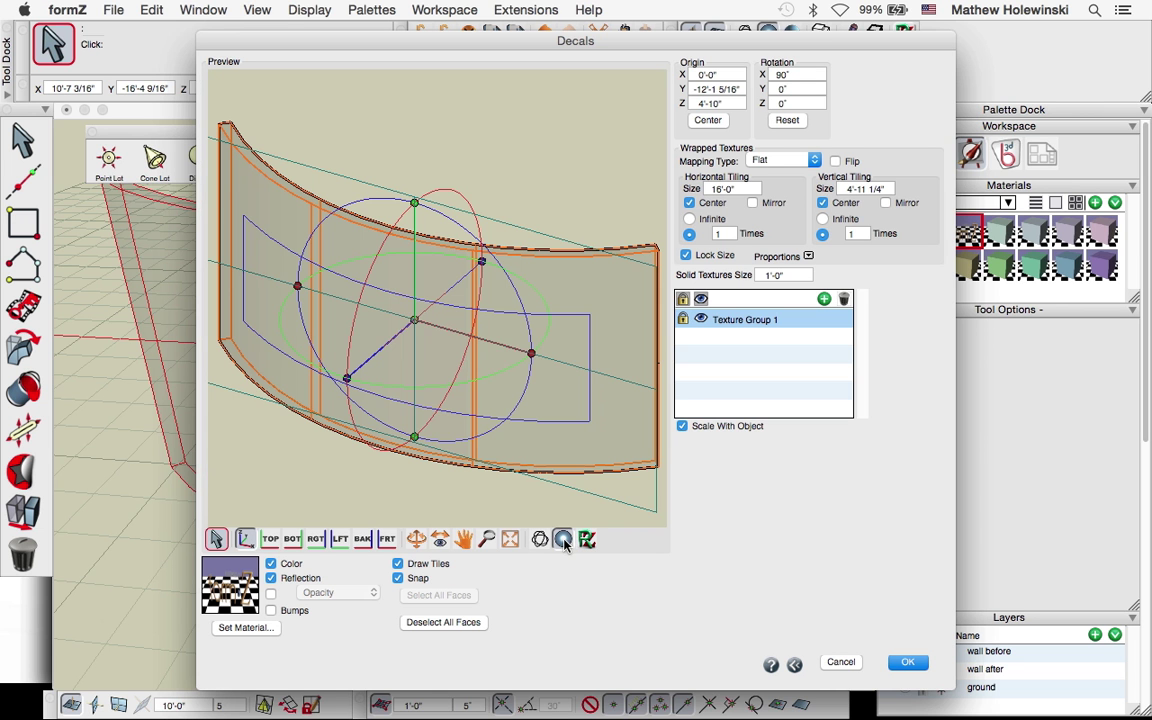
Step: Limit the decal to the wall's front curved face, accept the decal settings, and render the scene with RenderZone
left_click(440, 624)
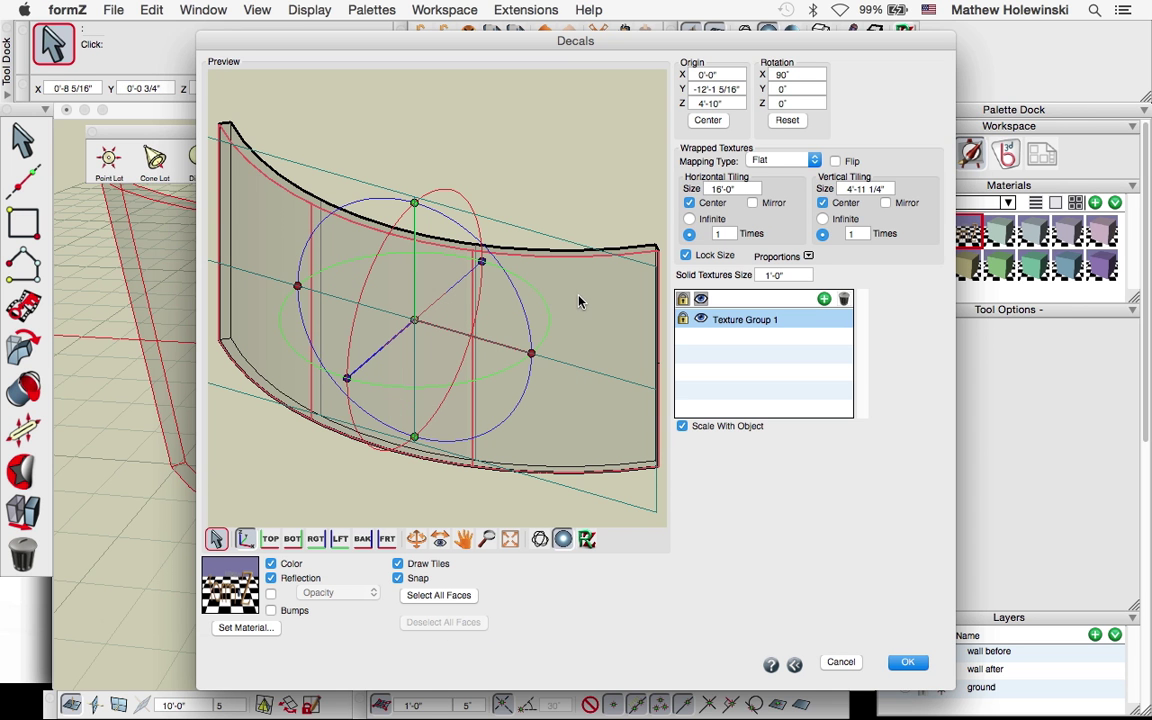
left_click(520, 266)
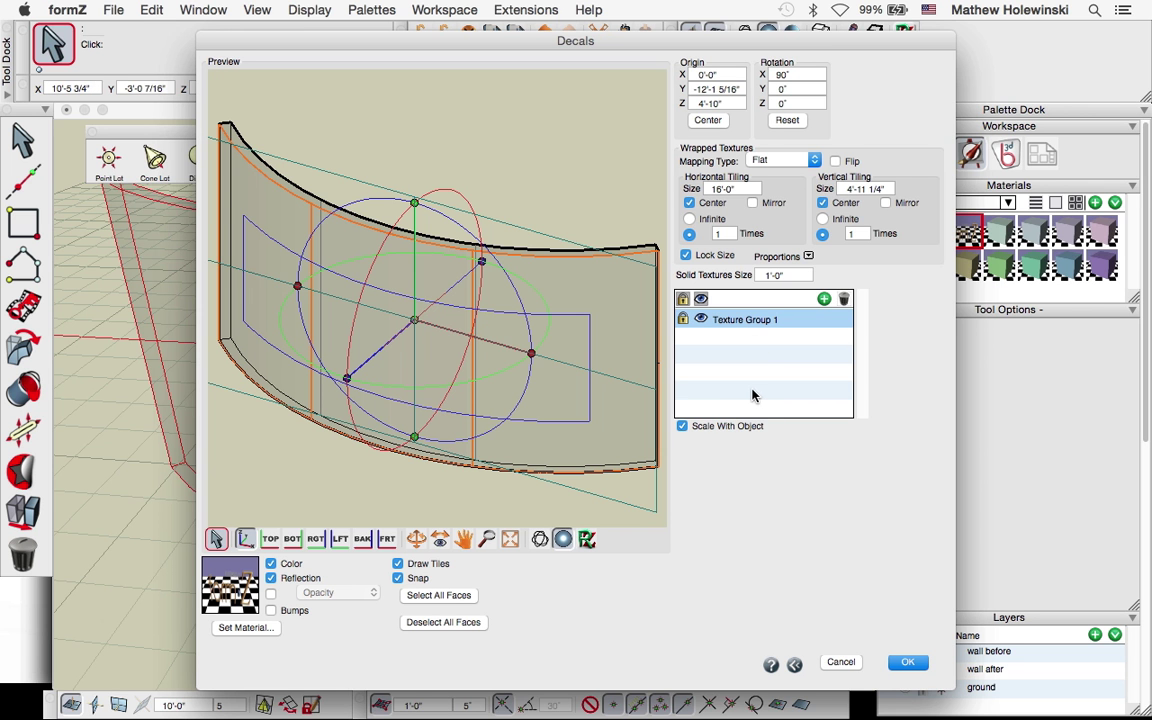
left_click(907, 662)
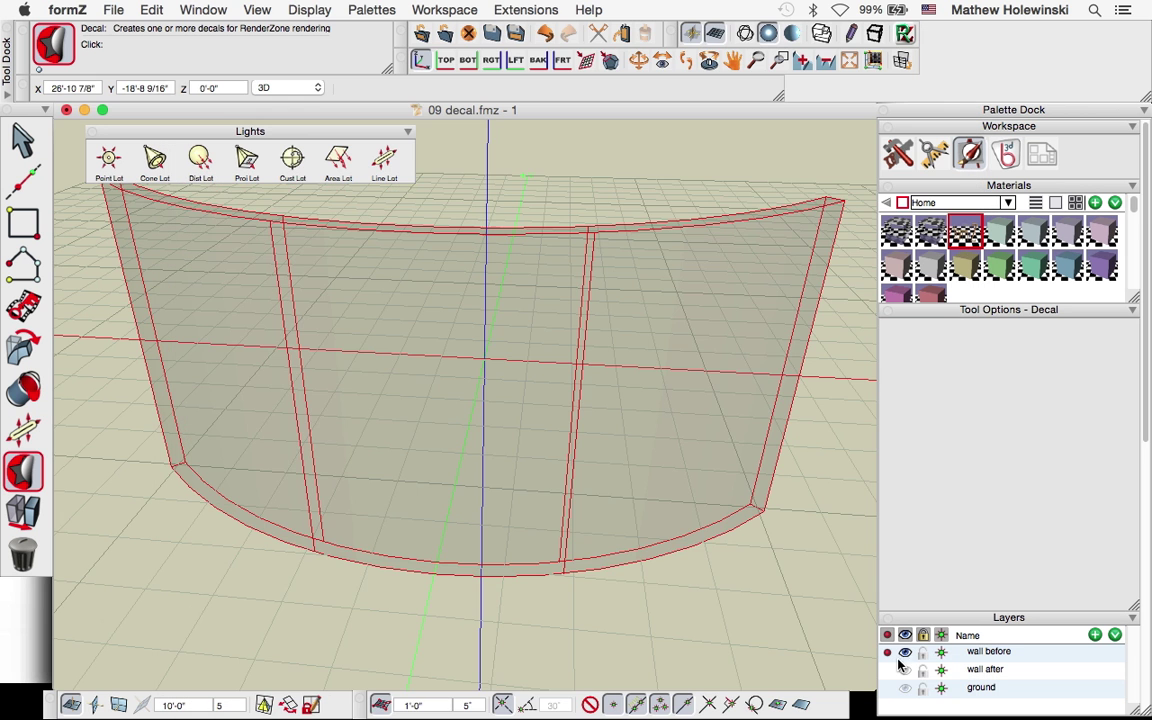
left_click(905, 35)
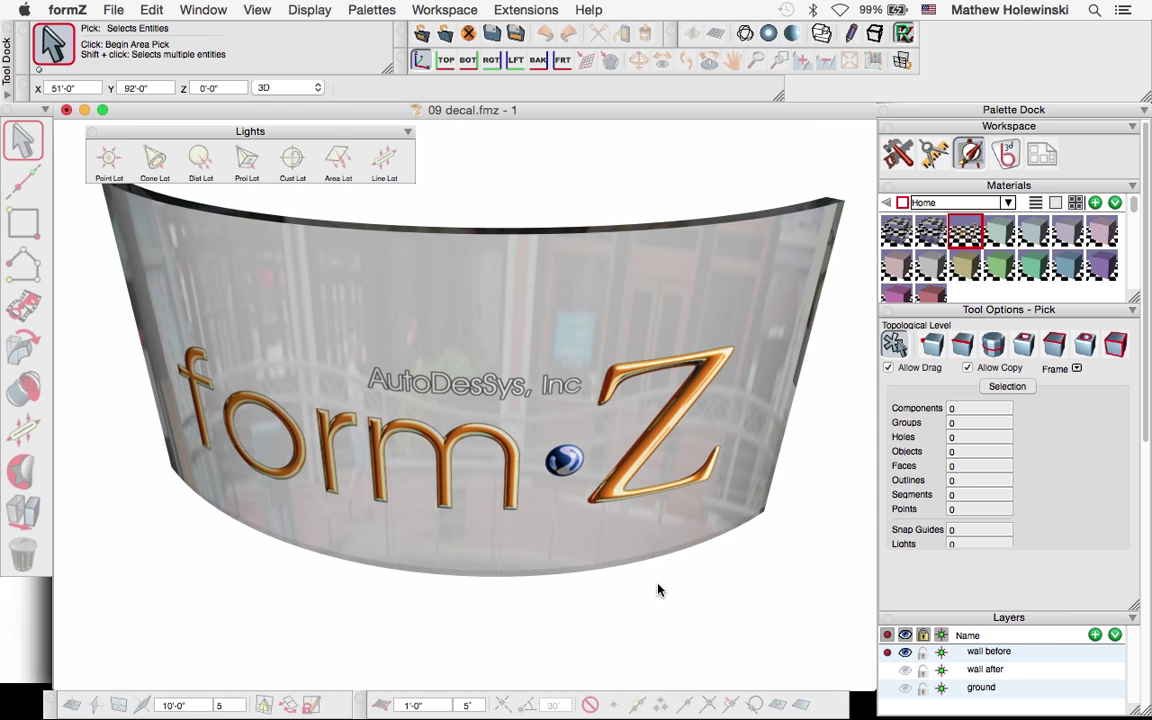
key("super+Tab")
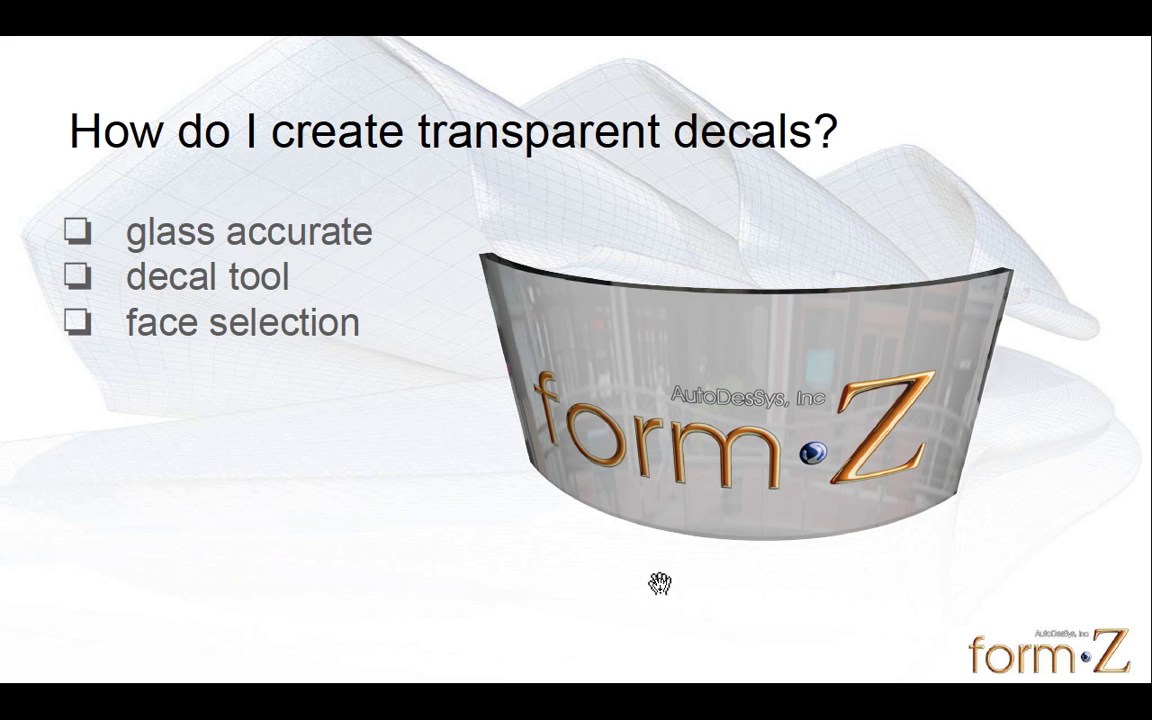
key("Left")
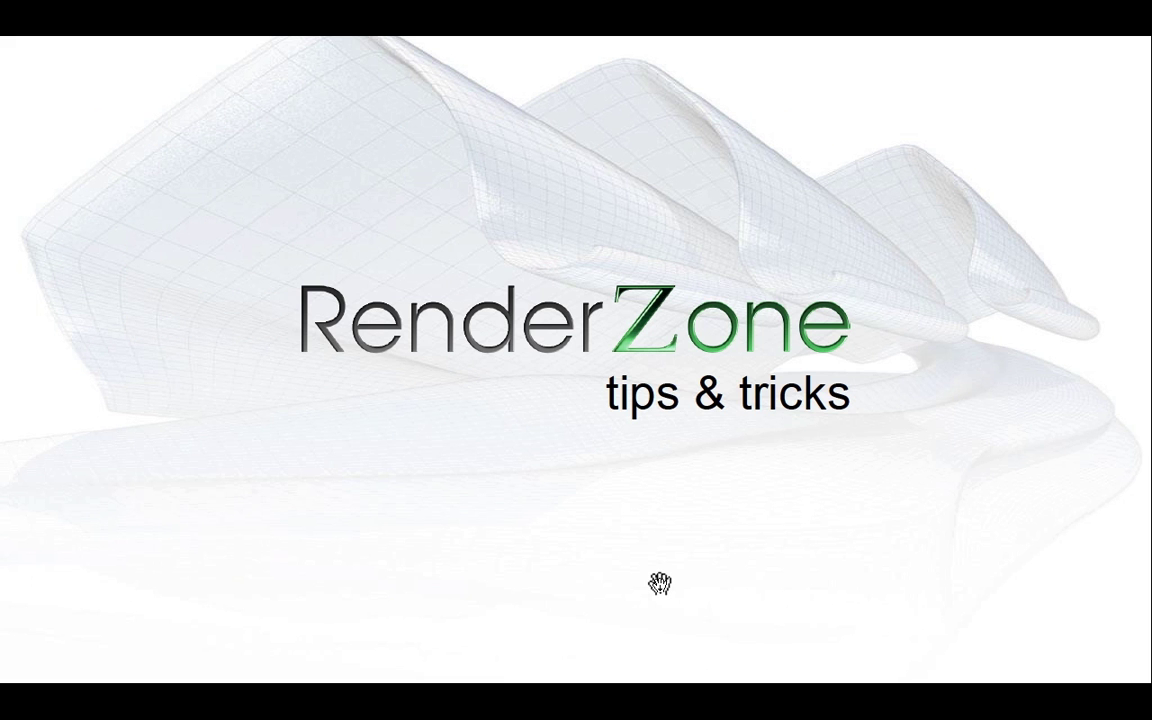